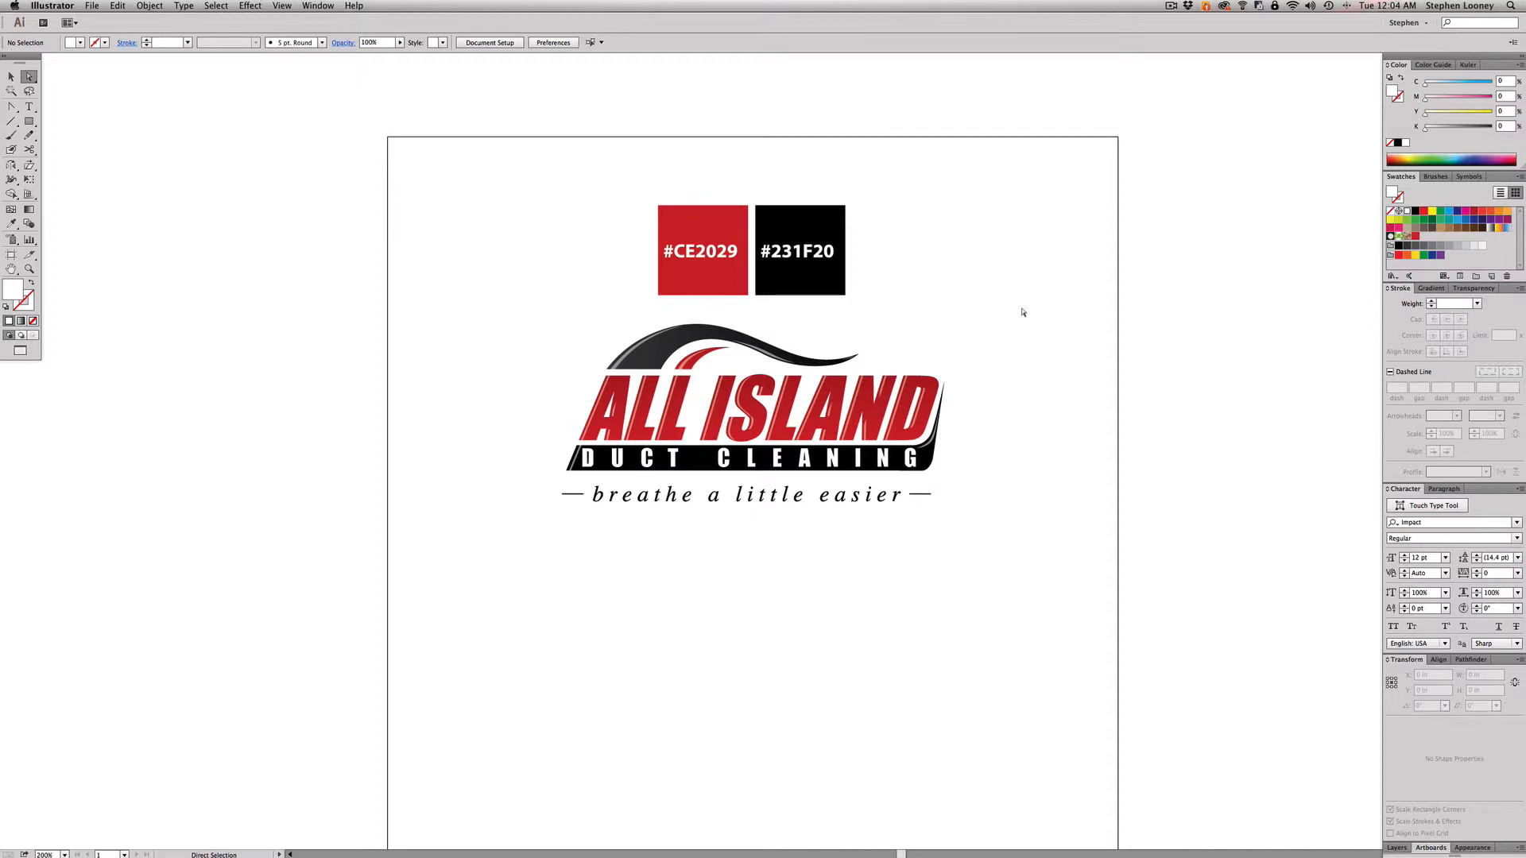
Step: Create the point text "ALL ISLAND" in Impact Regular at 12 pt in the empty area below the logo
click(31, 106)
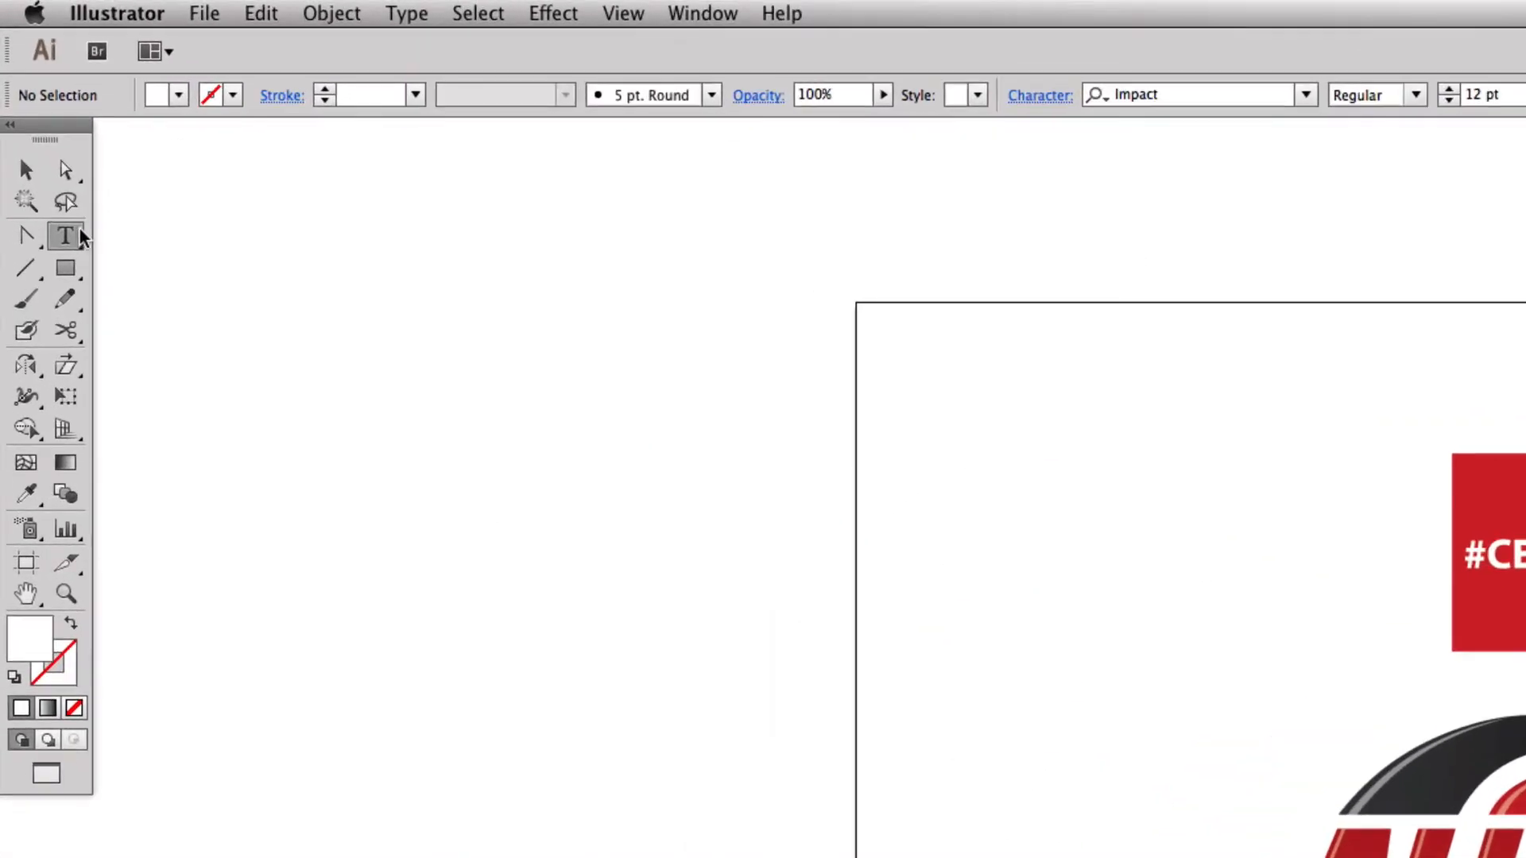
click(575, 597)
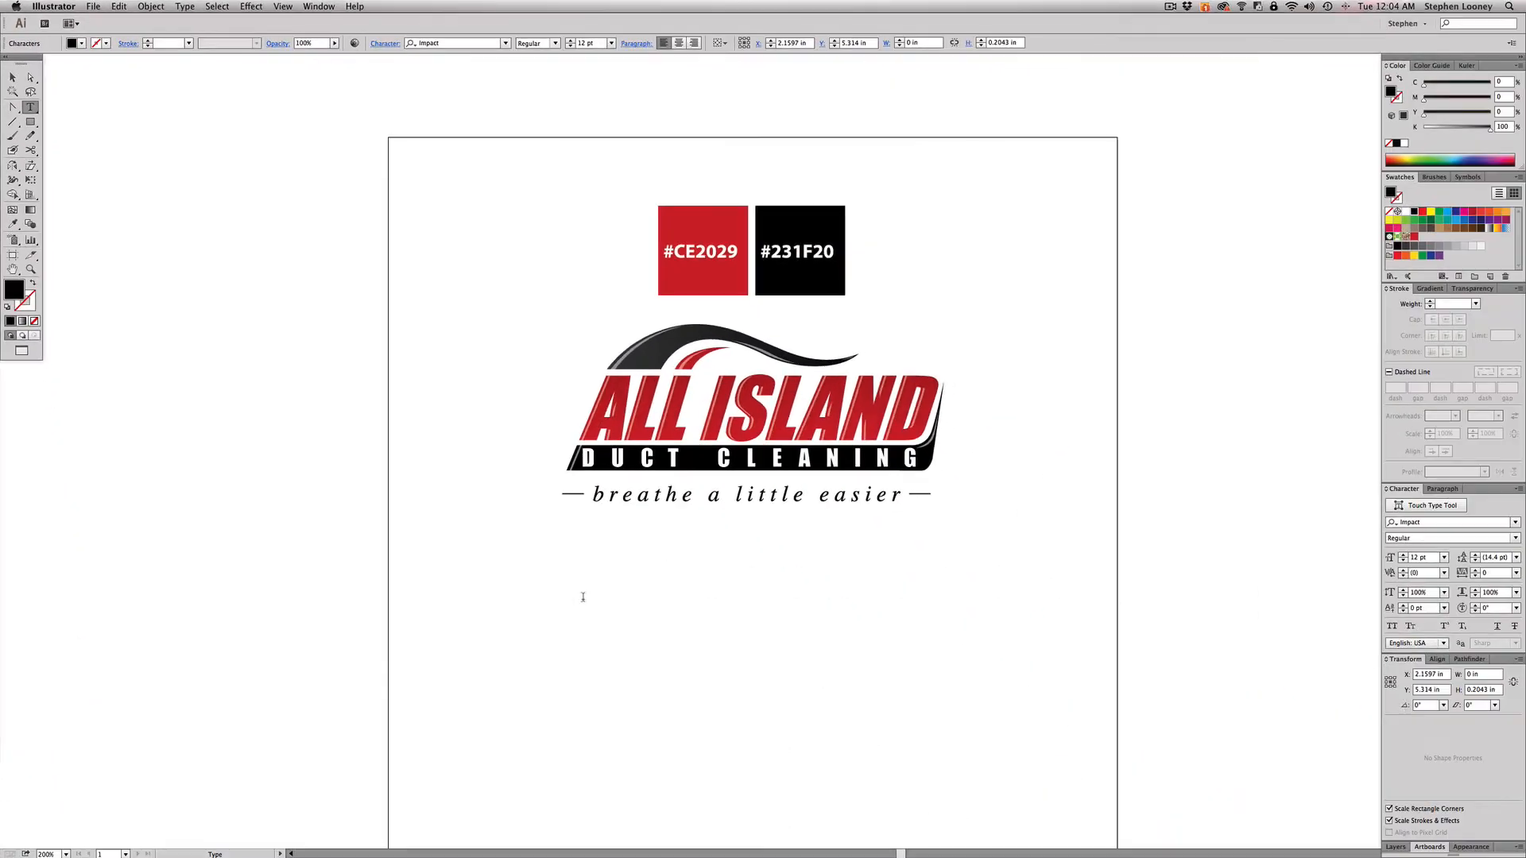
text(ALL ISLAND)
key(Escape)
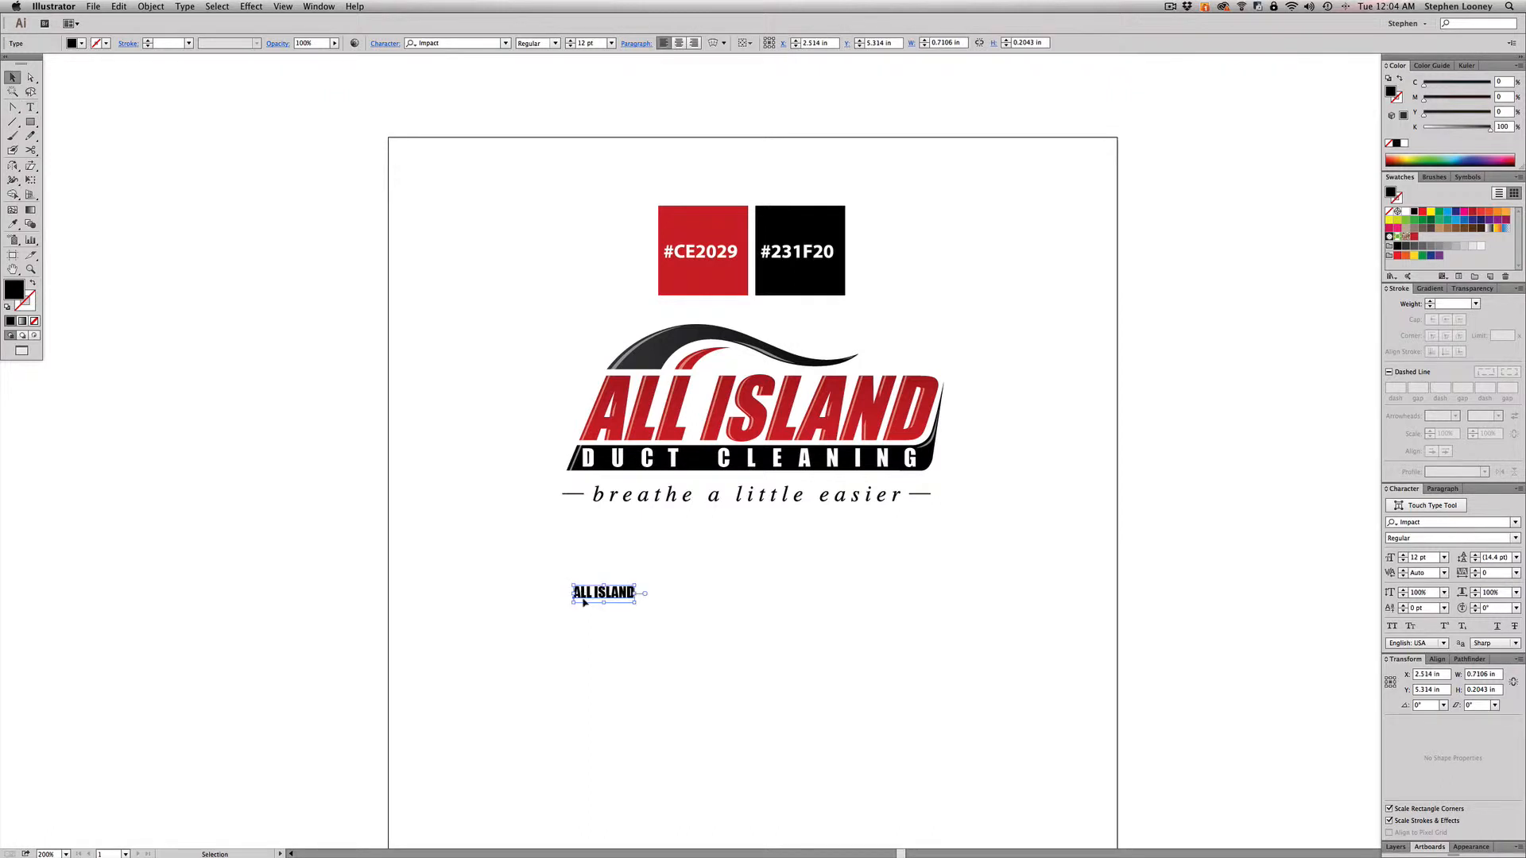
Step: Scale the ALL ISLAND text to about 68 pt against the logo's lettering and place it below the tagline
drag(635, 586, 984, 484)
drag(699, 552, 737, 422)
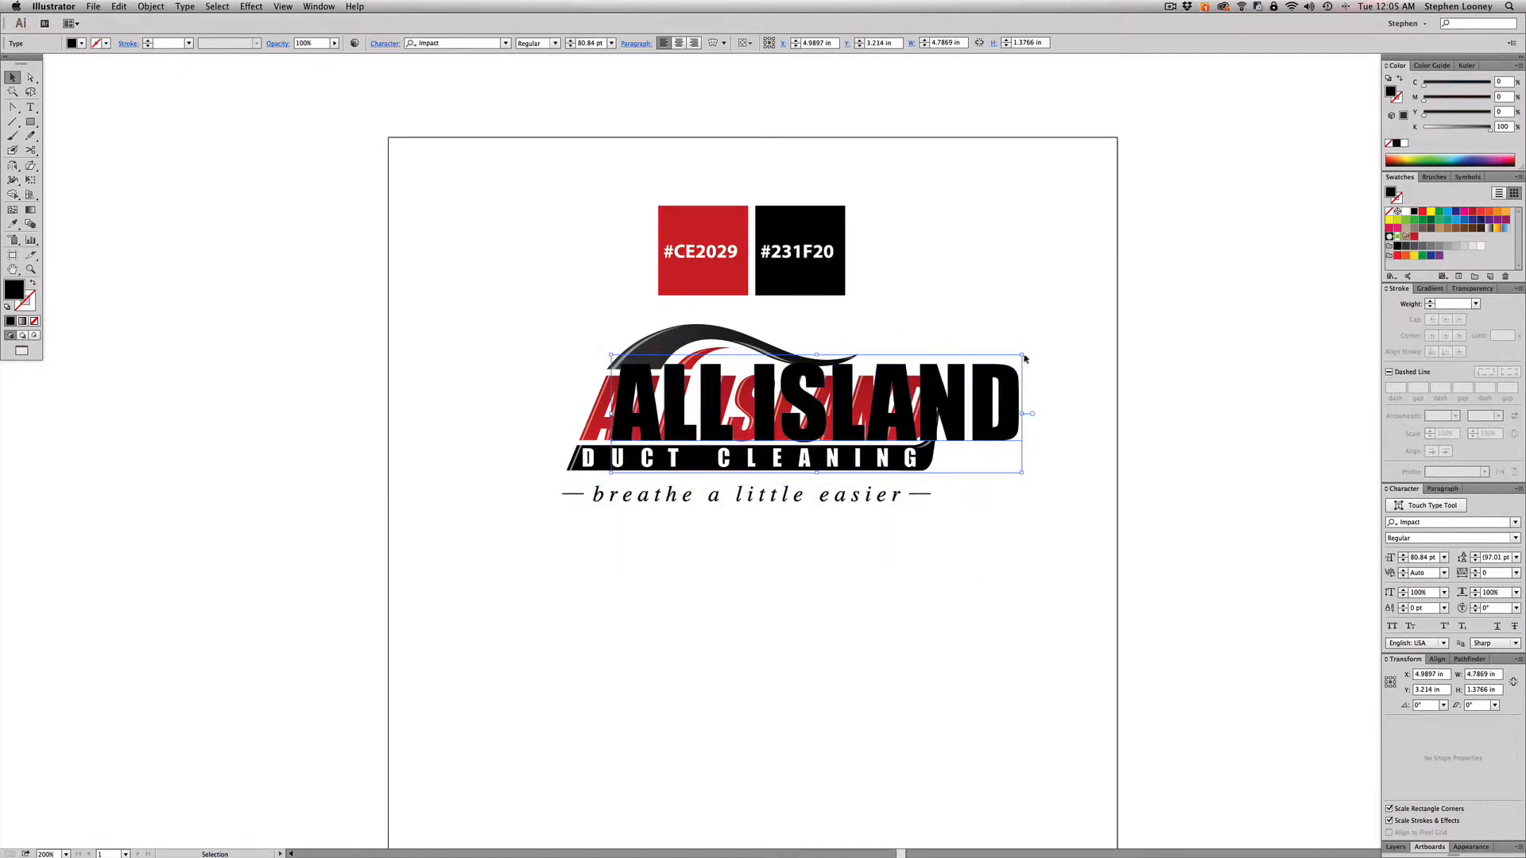
drag(1023, 355, 989, 368)
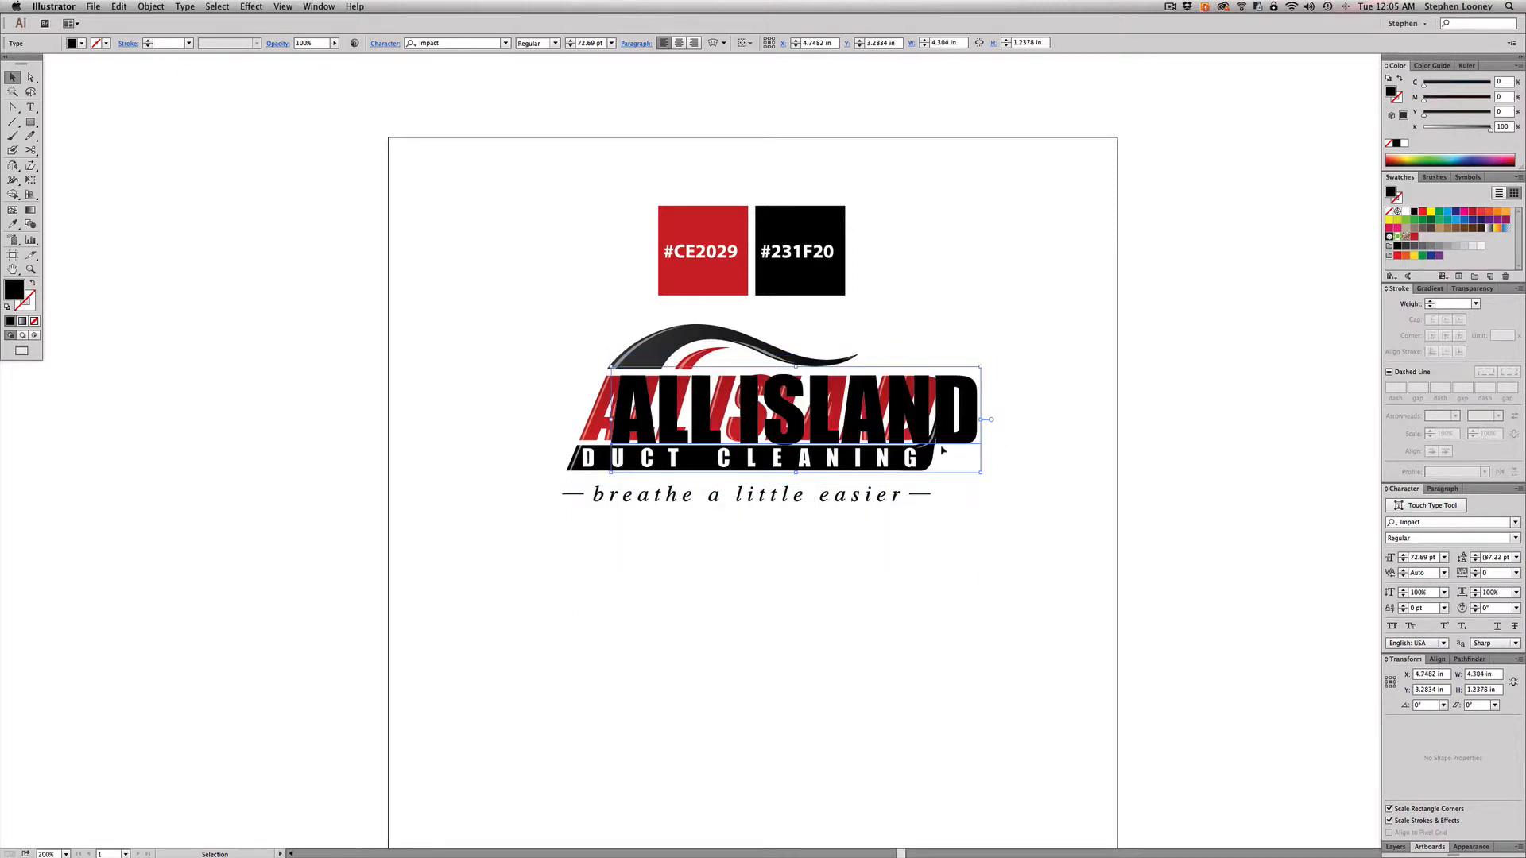
drag(980, 473, 957, 467)
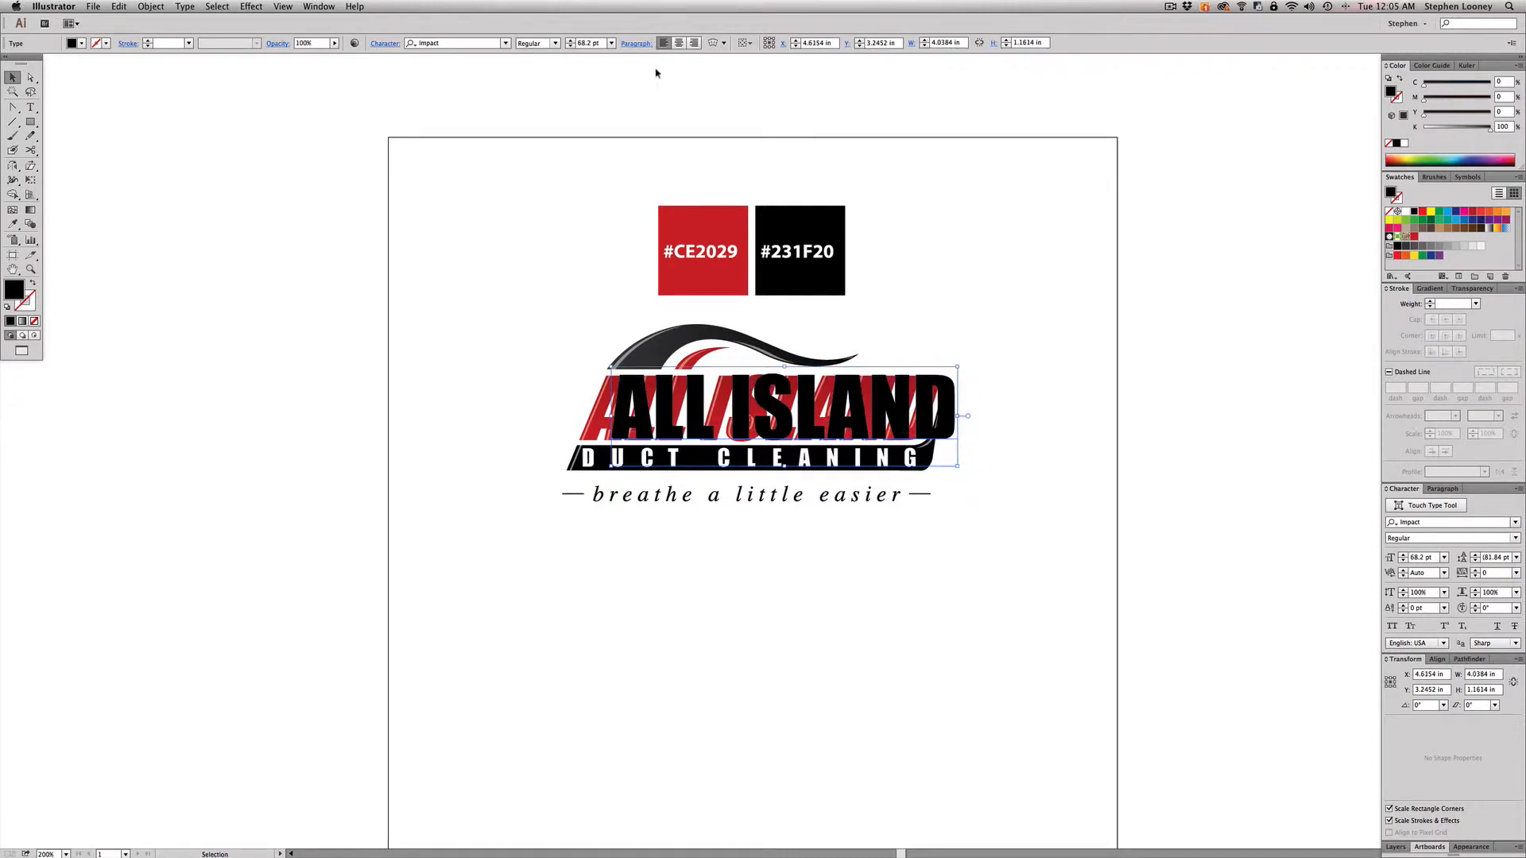
drag(759, 405, 728, 616)
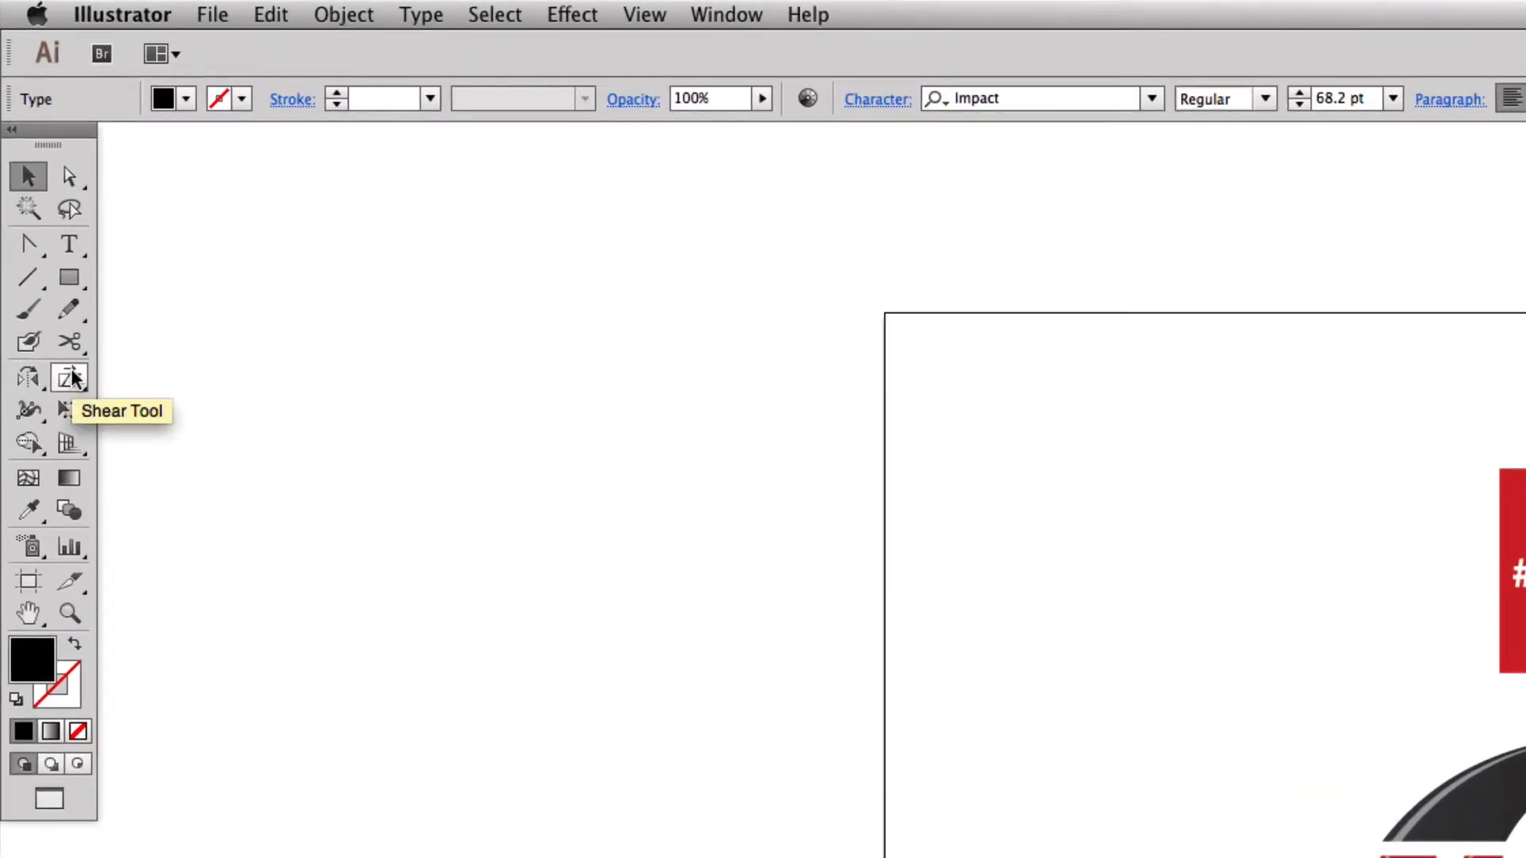
Step: Shear the ALL ISLAND text horizontally from its lower left corner to match the slant of the logo's lettering
click(72, 378)
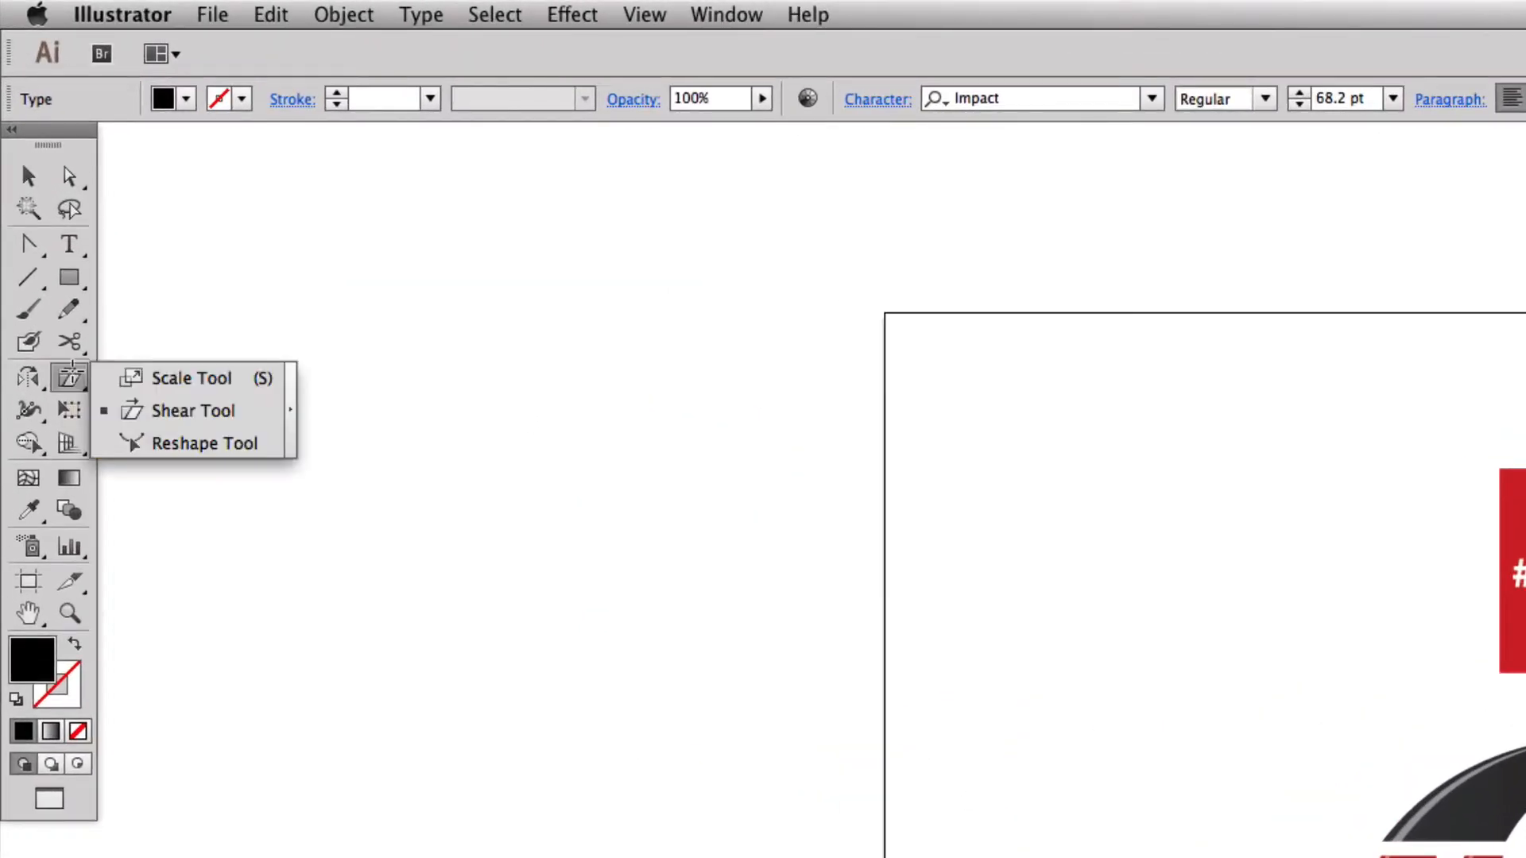
click(180, 417)
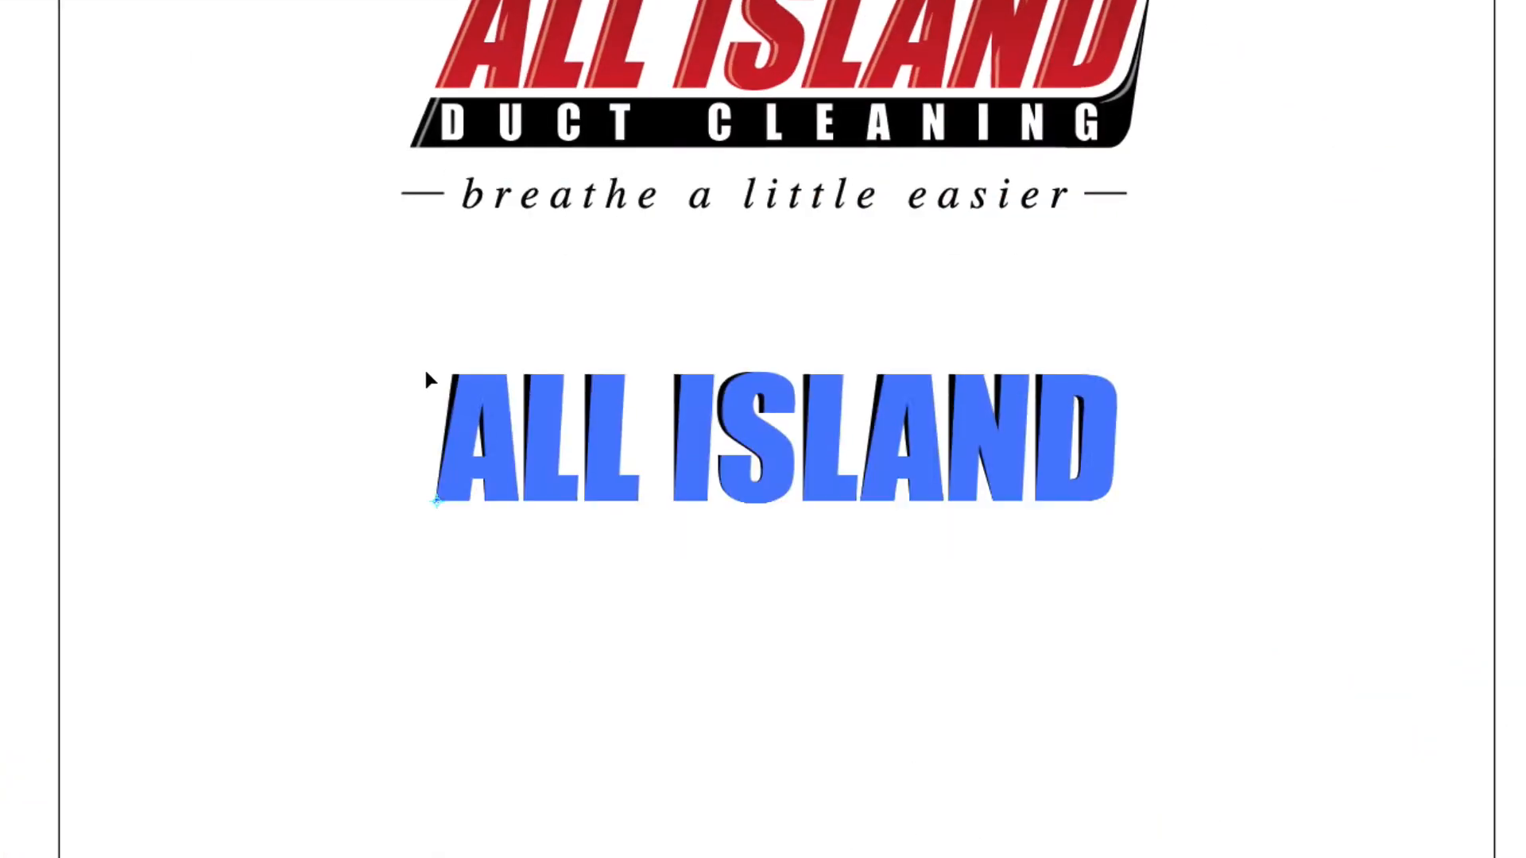
mouse_move(426, 379)
mouse_down()
mouse_move(449, 371)
mouse_move(575, 545)
mouse_move(524, 485)
mouse_move(380, 393)
mouse_move(433, 395)
mouse_move(445, 414)
mouse_move(418, 385)
mouse_move(455, 384)
mouse_up()
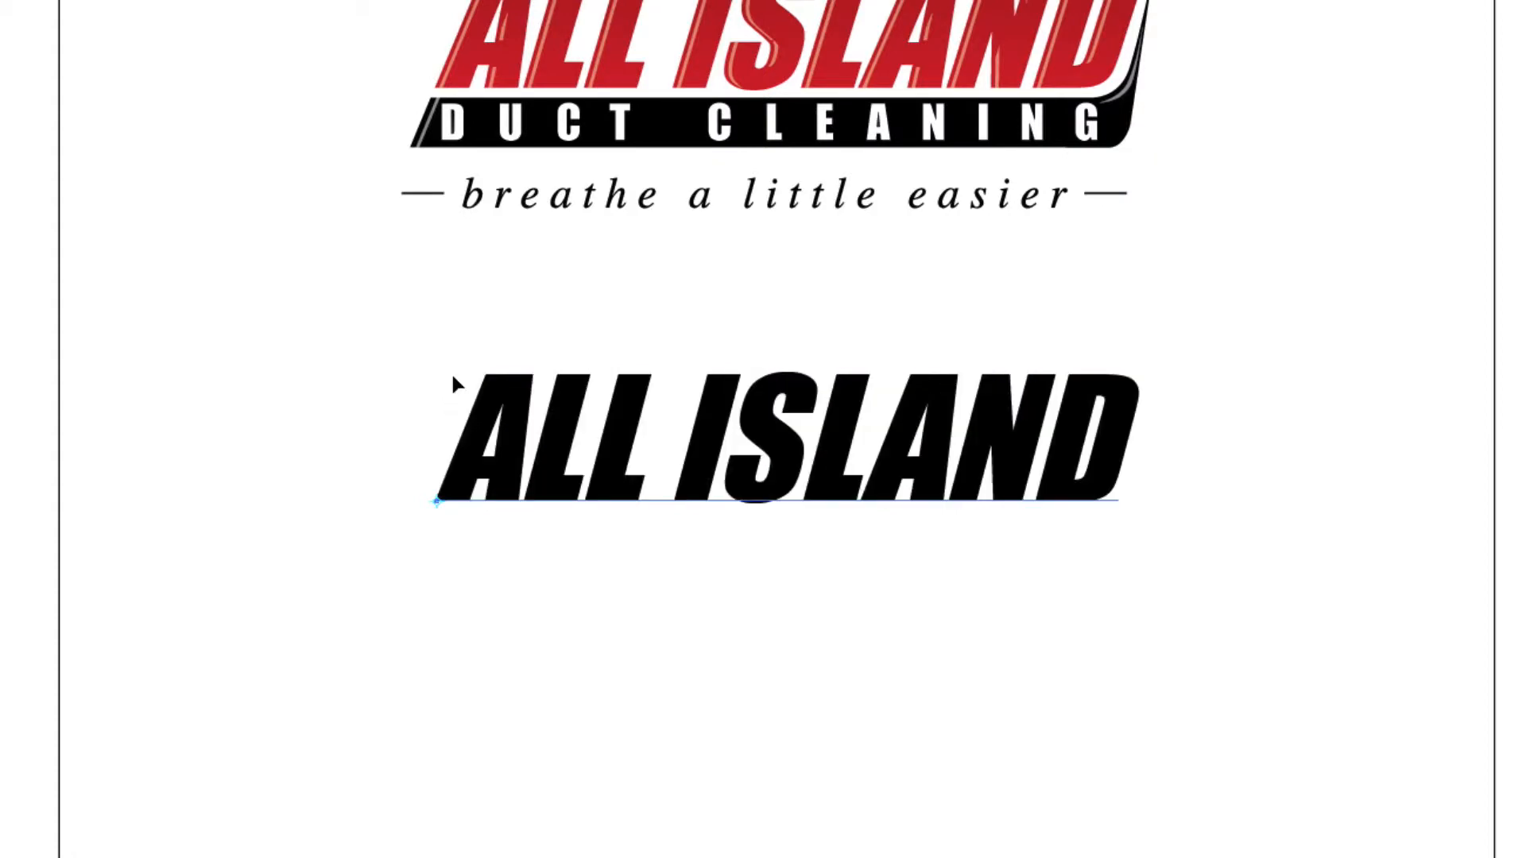
Step: Lay the slanted text over the logo's red lettering to compare the slant, and undo the move
key(v)
click(573, 547)
drag(559, 430, 564, 15)
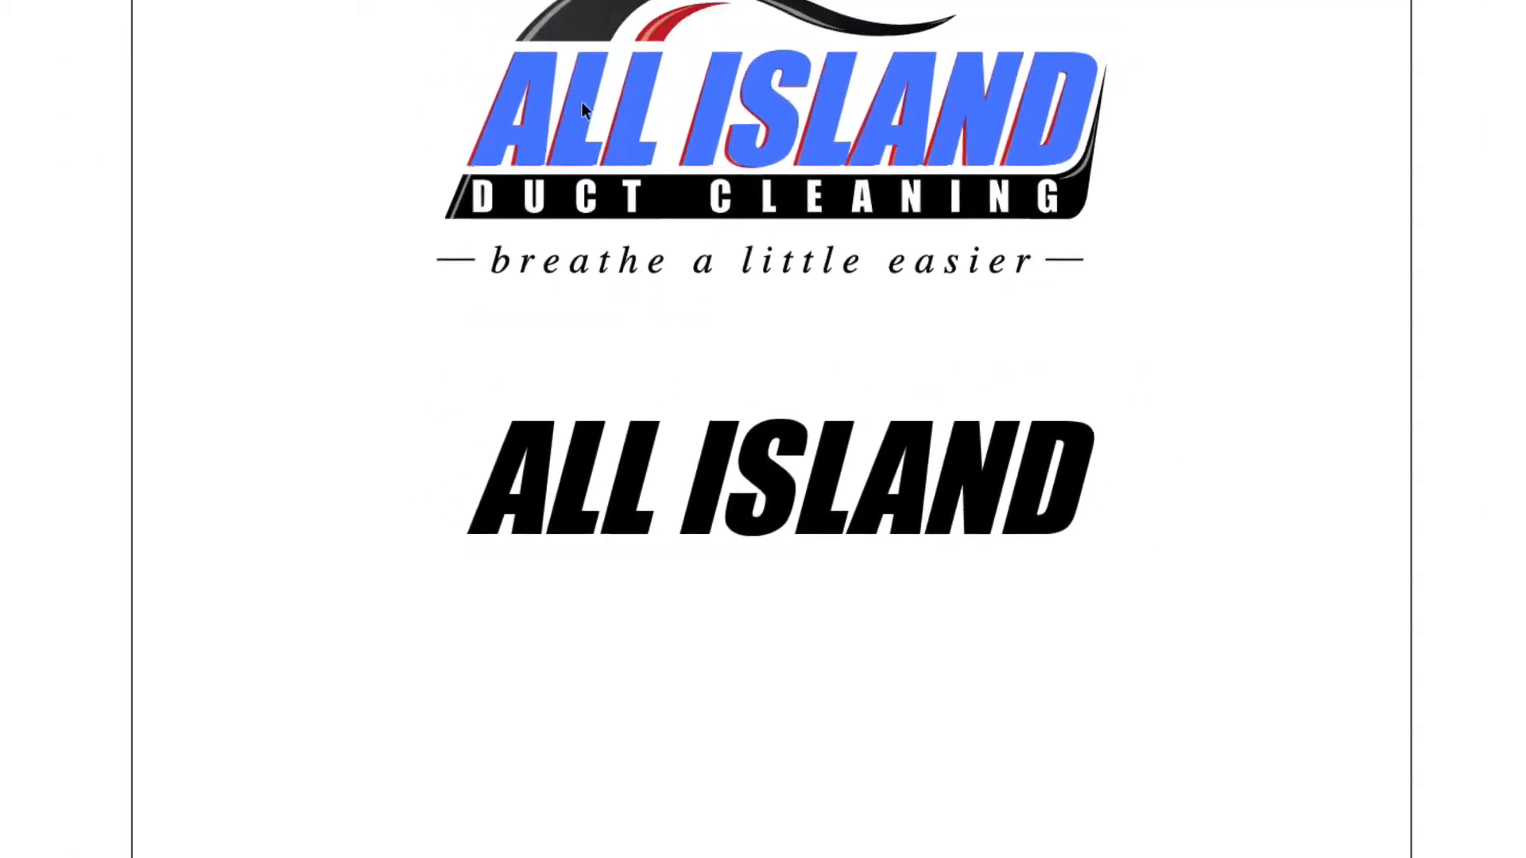
drag(582, 102, 582, 103)
key(super+z)
Step: Move the slanted ALL ISLAND text slightly up and to the left beneath the tagline
click(1092, 261)
drag(869, 449, 839, 402)
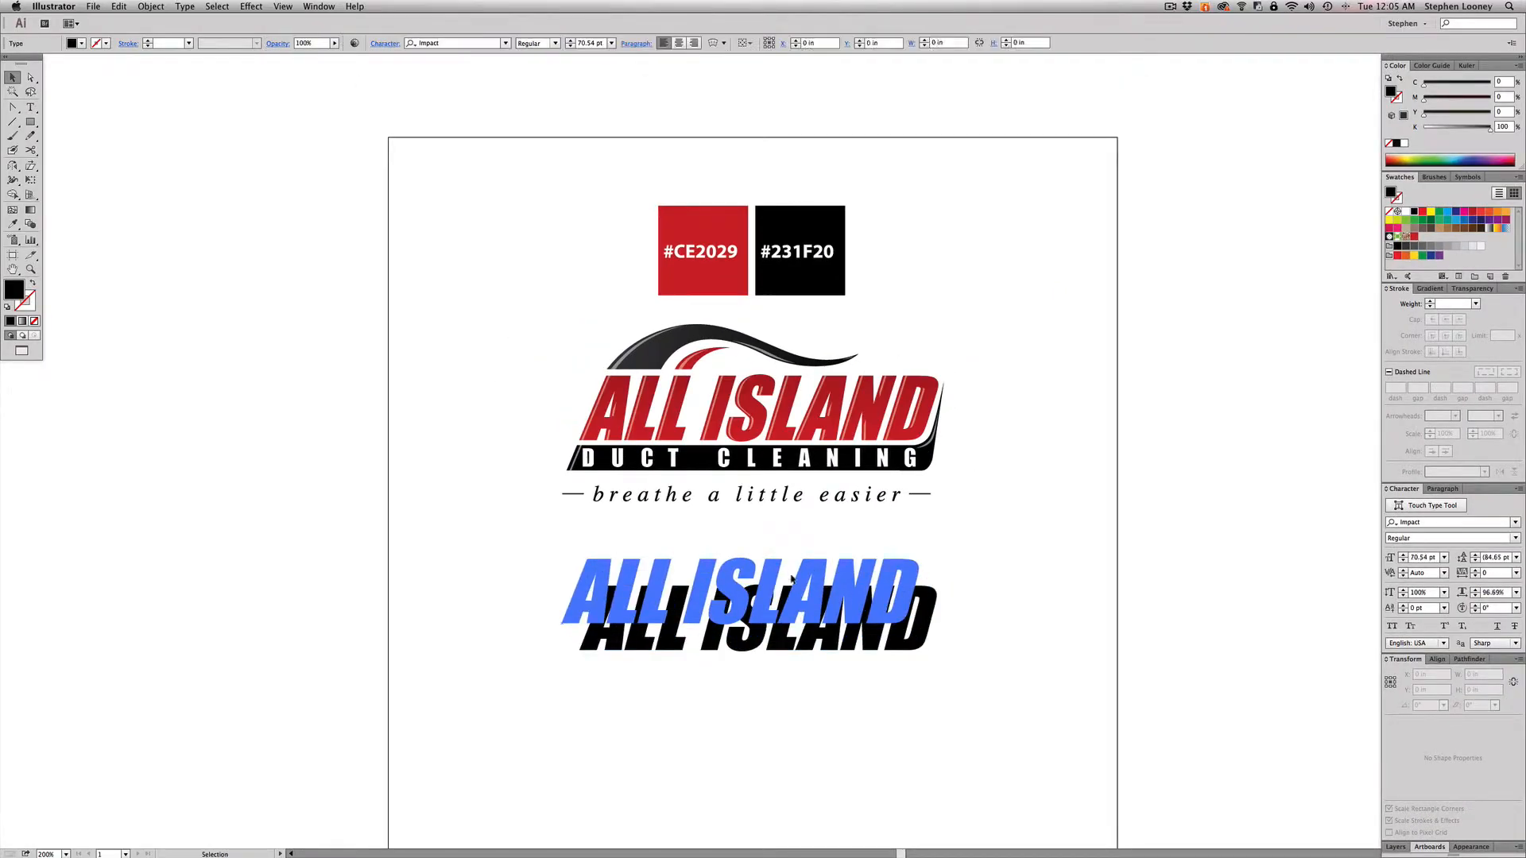
drag(790, 579, 791, 579)
click(988, 522)
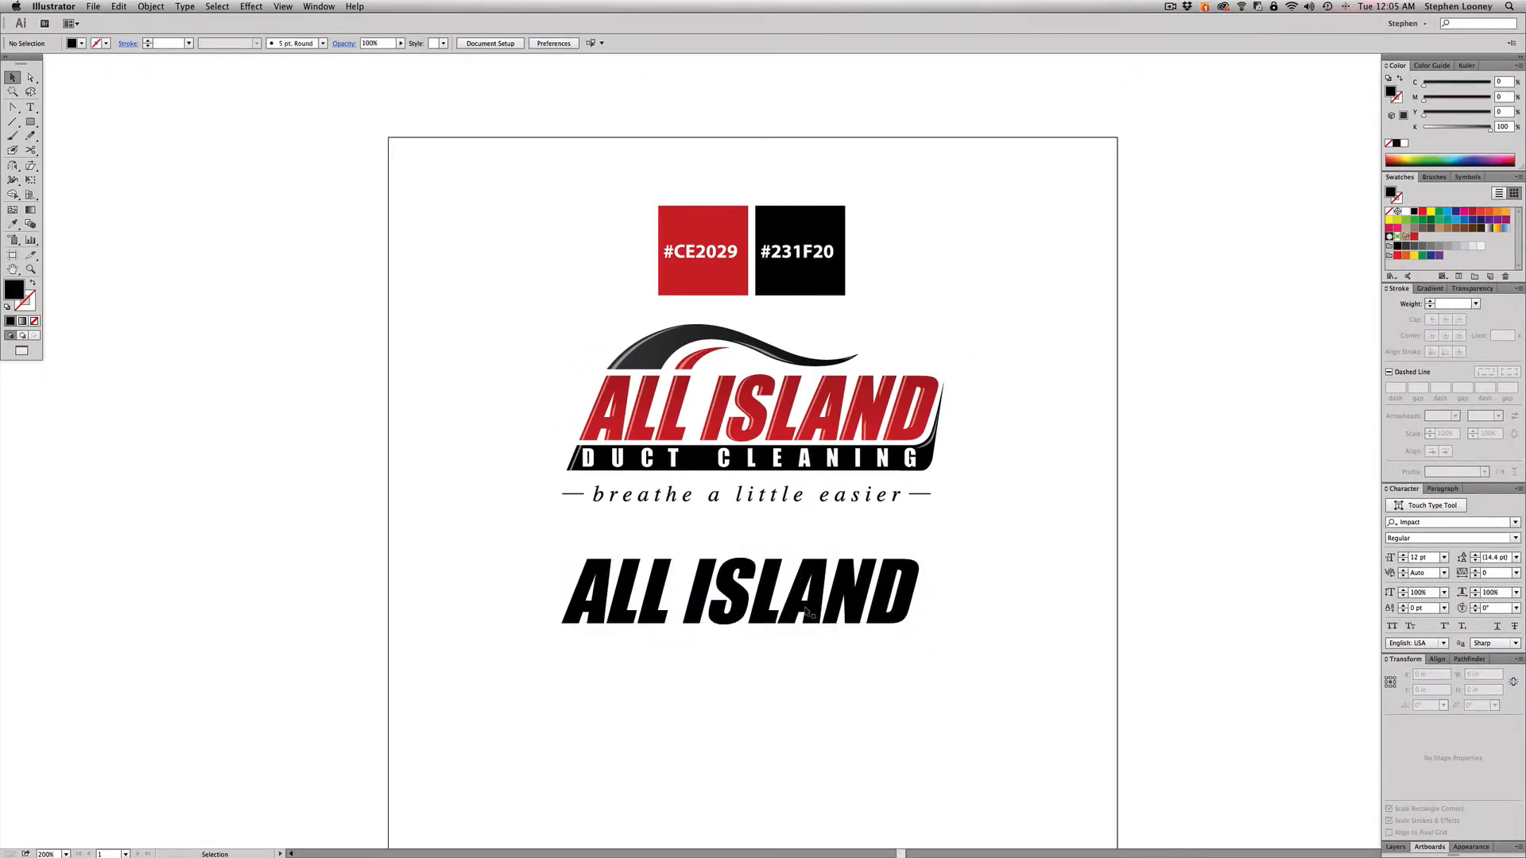
Step: Expand the ALL ISLAND text into editable vector shapes and deselect it
click(681, 608)
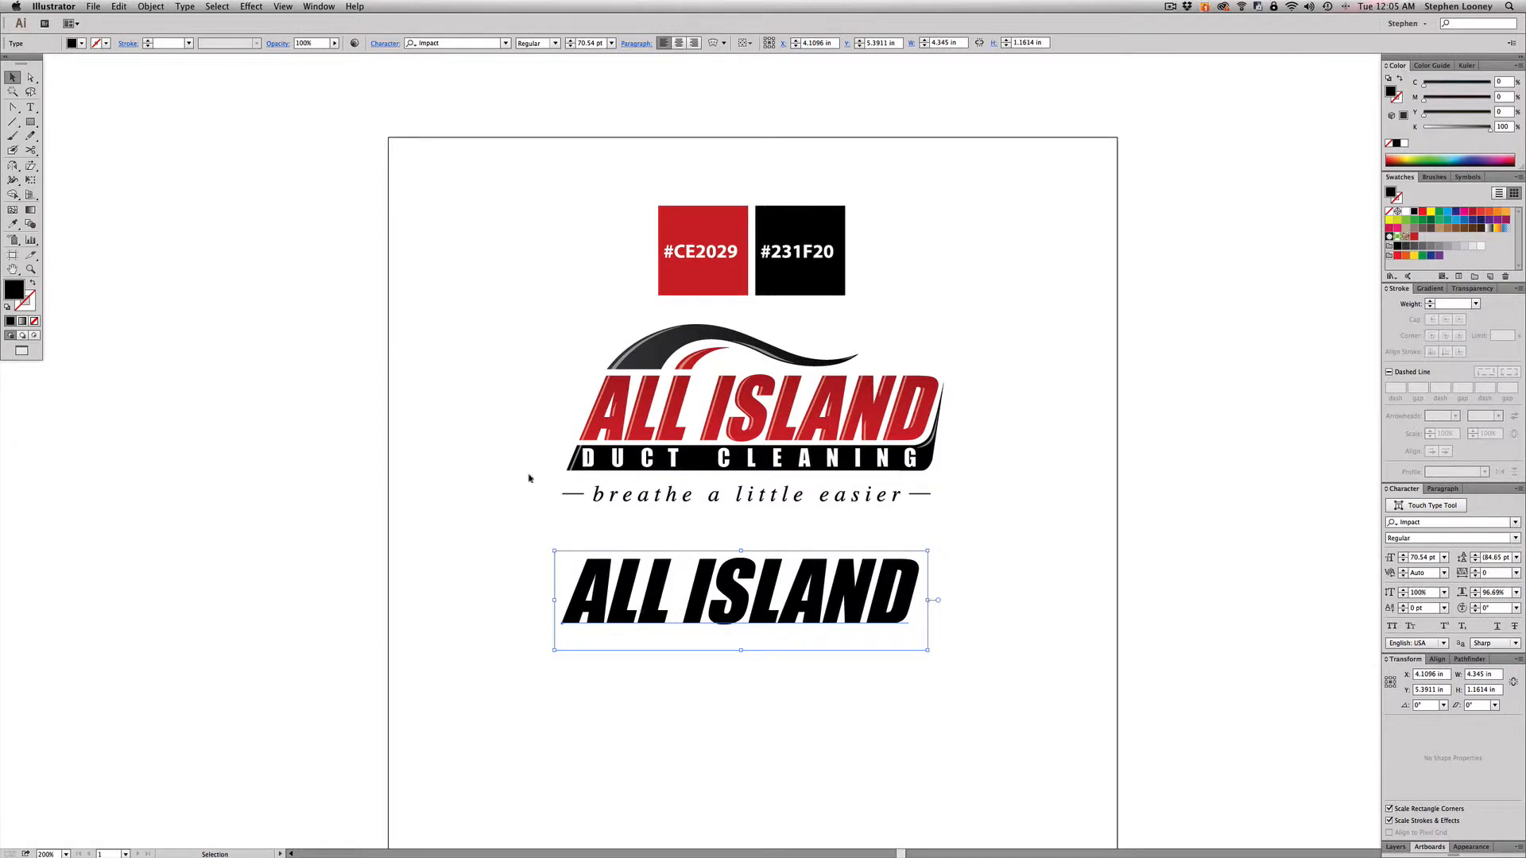
click(151, 6)
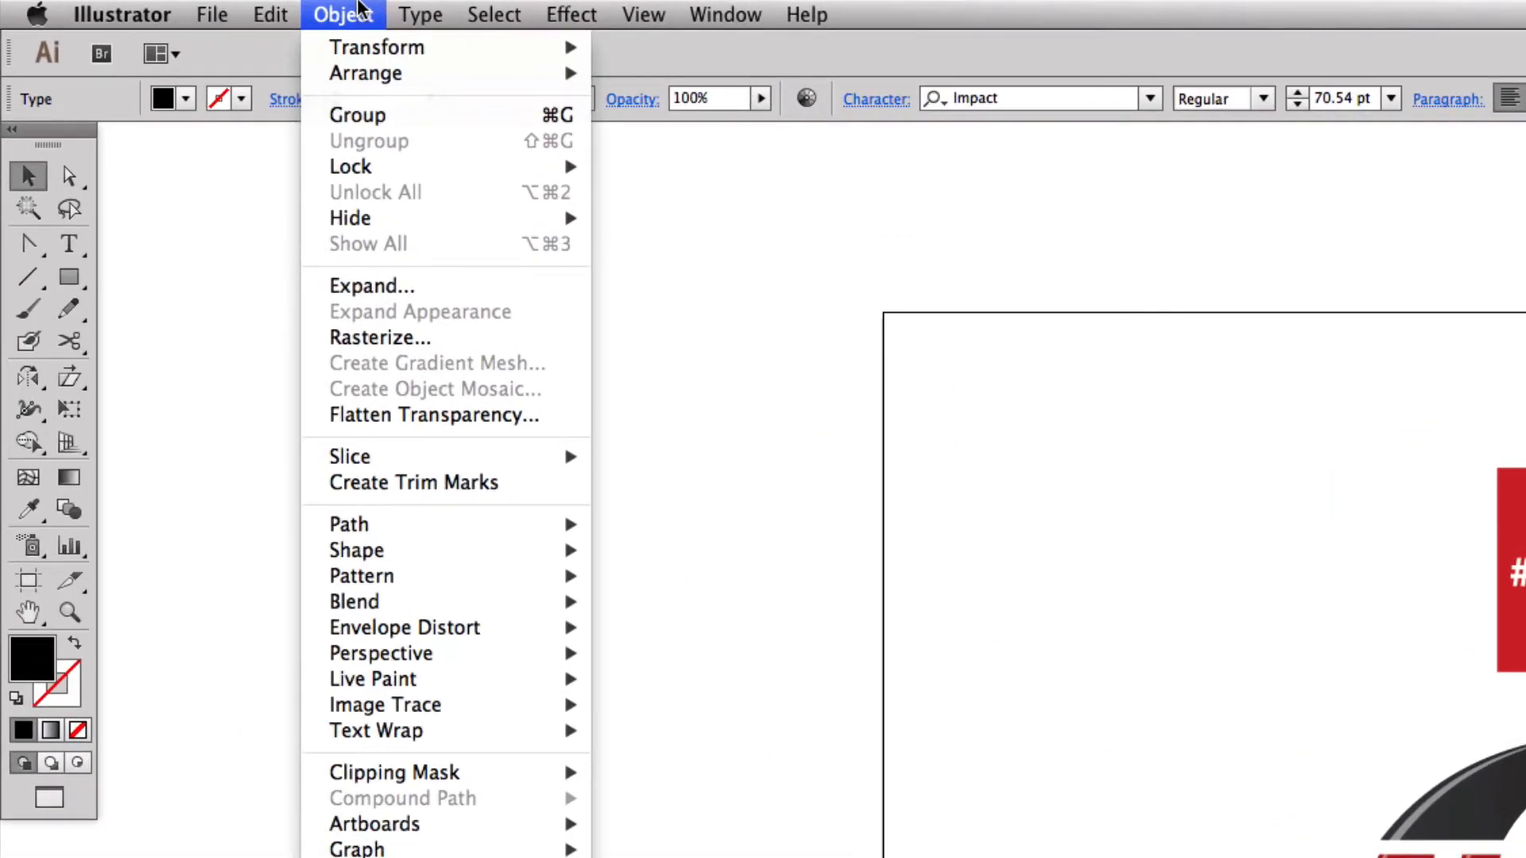
click(374, 287)
click(922, 497)
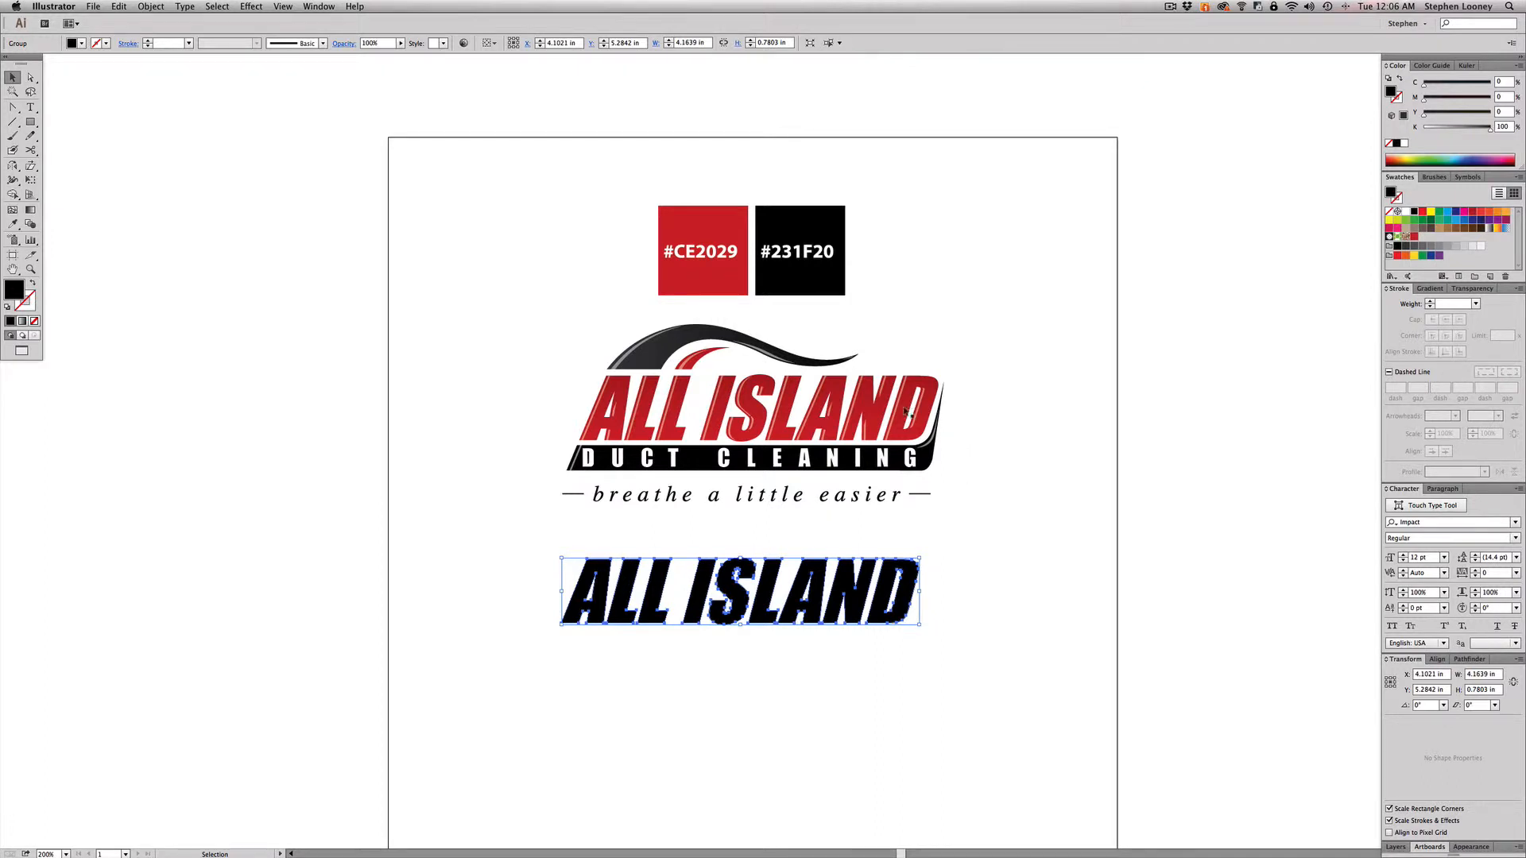
click(976, 516)
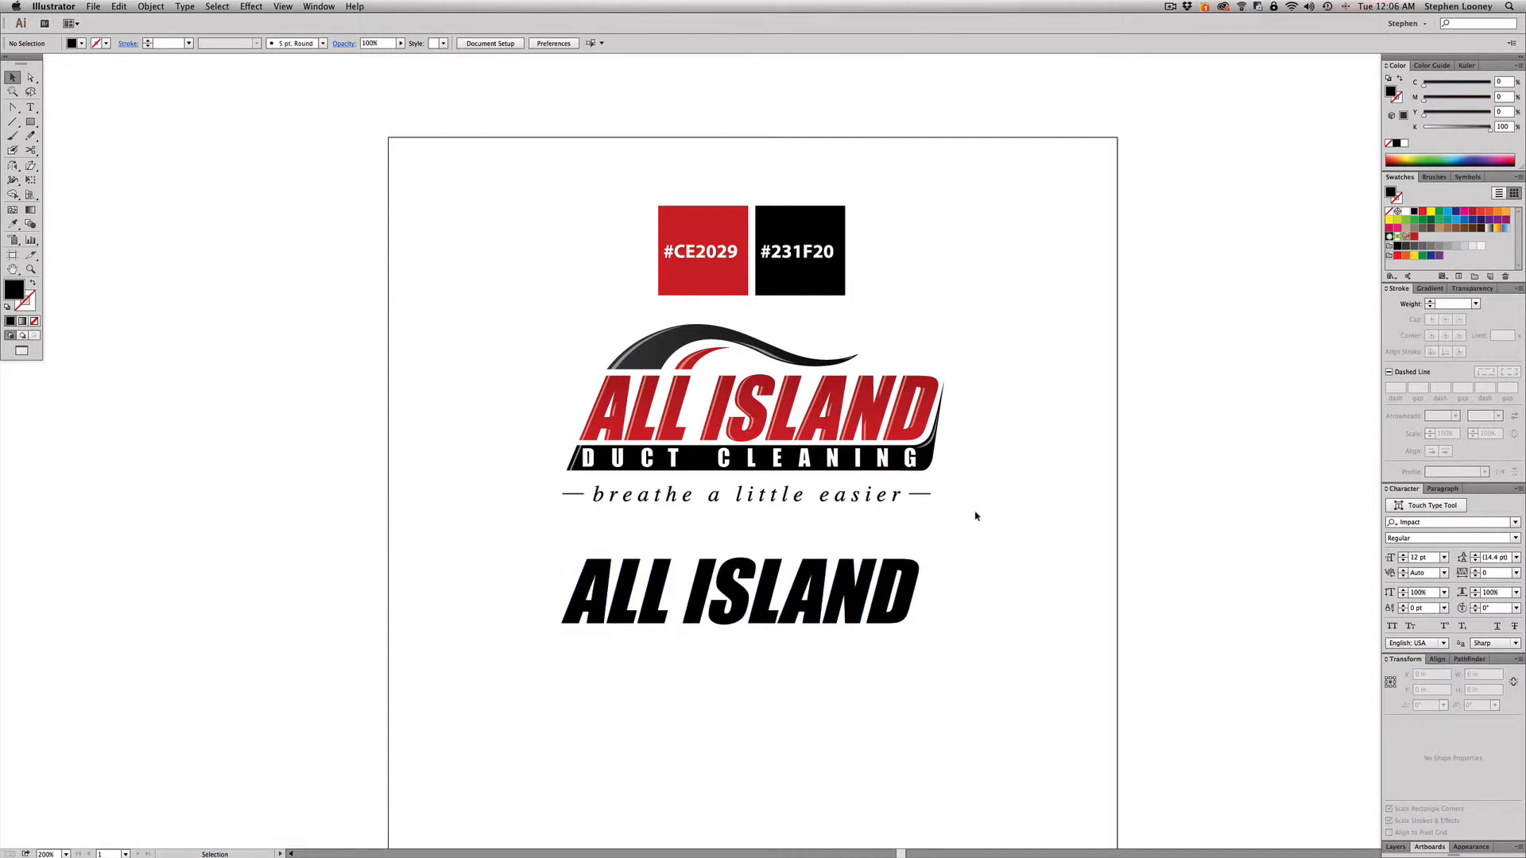
Step: Start a Pen tool path with a horizontal edge just below ALL ISLAND, running from the A to beneath the D
drag(279, 284, 1205, 783)
drag(1059, 706, 1049, 676)
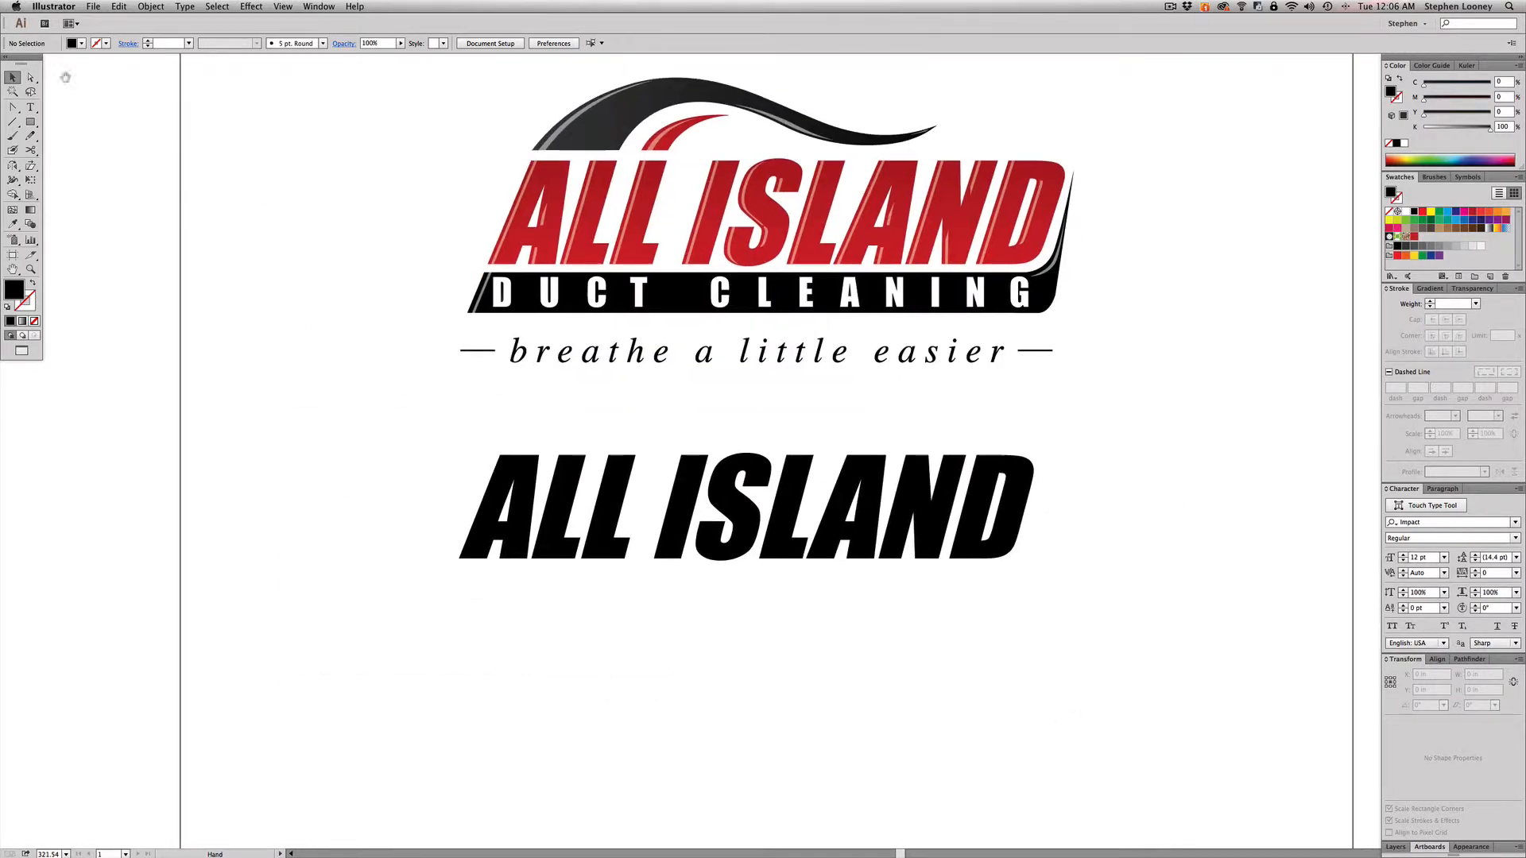
click(12, 107)
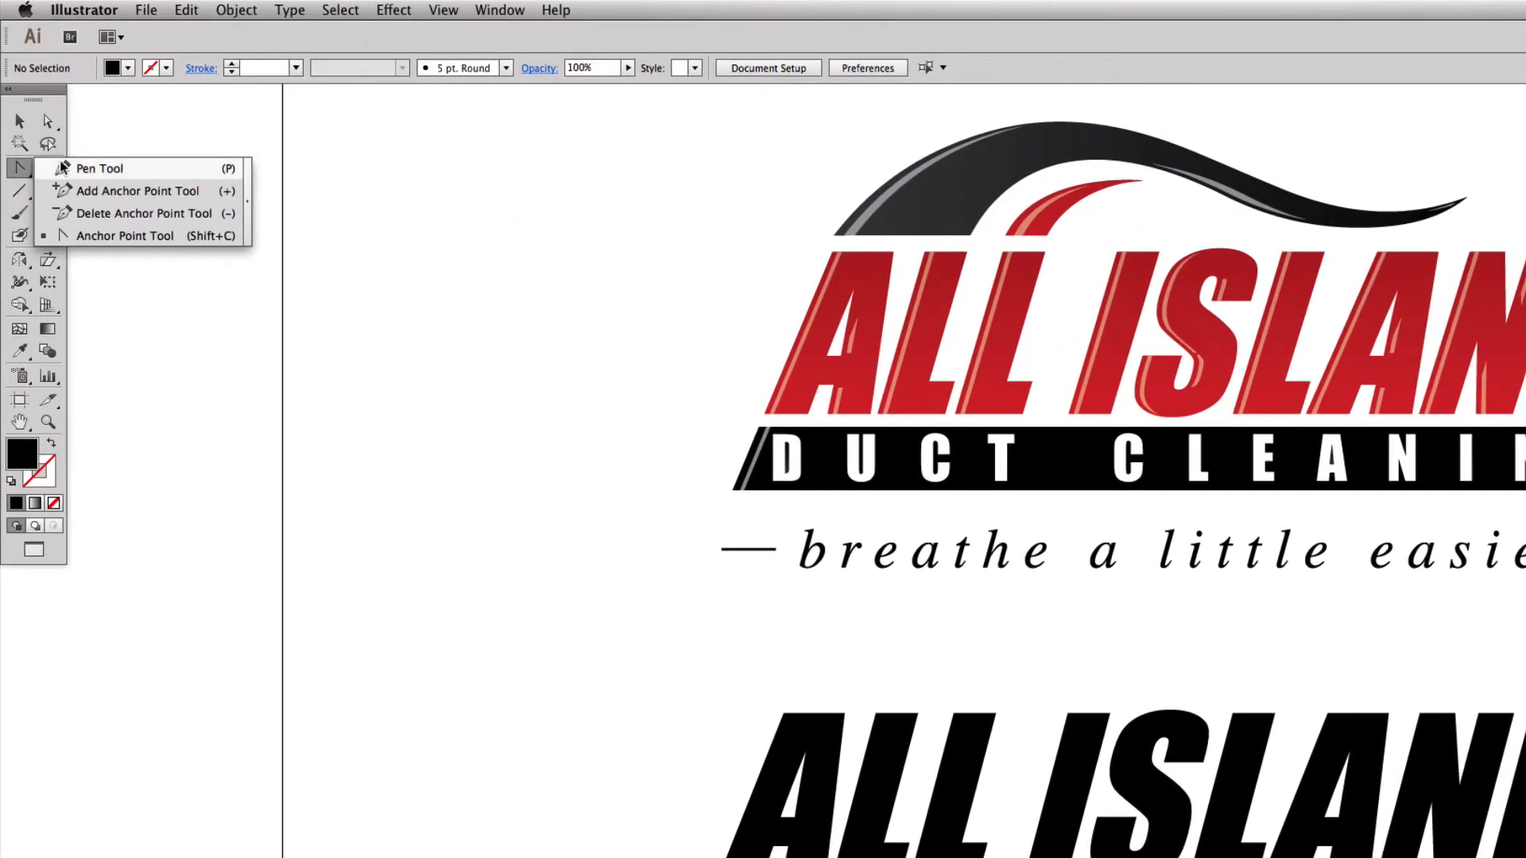
click(72, 168)
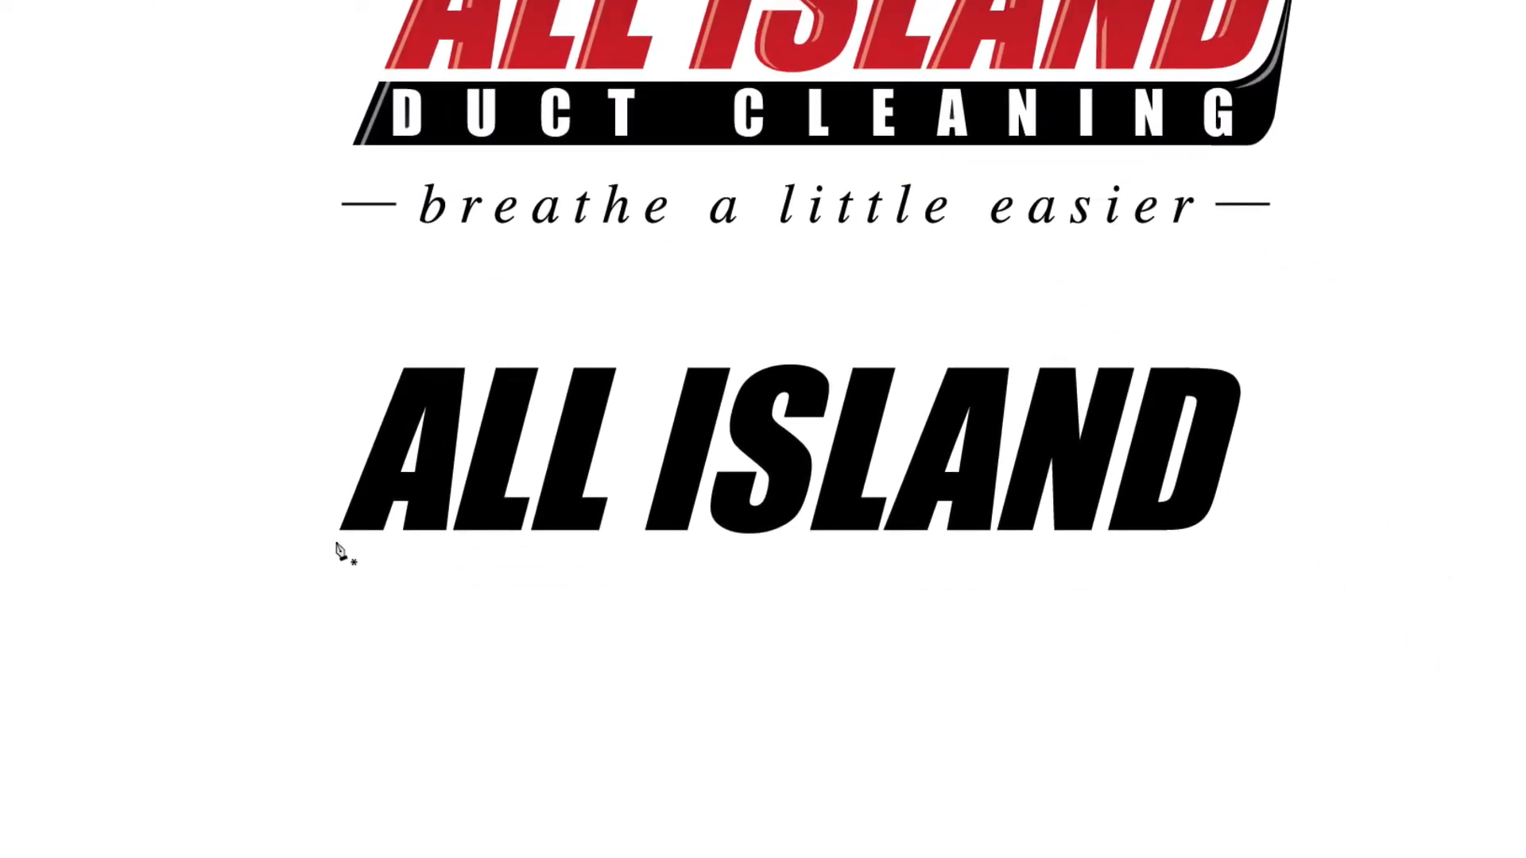
click(335, 541)
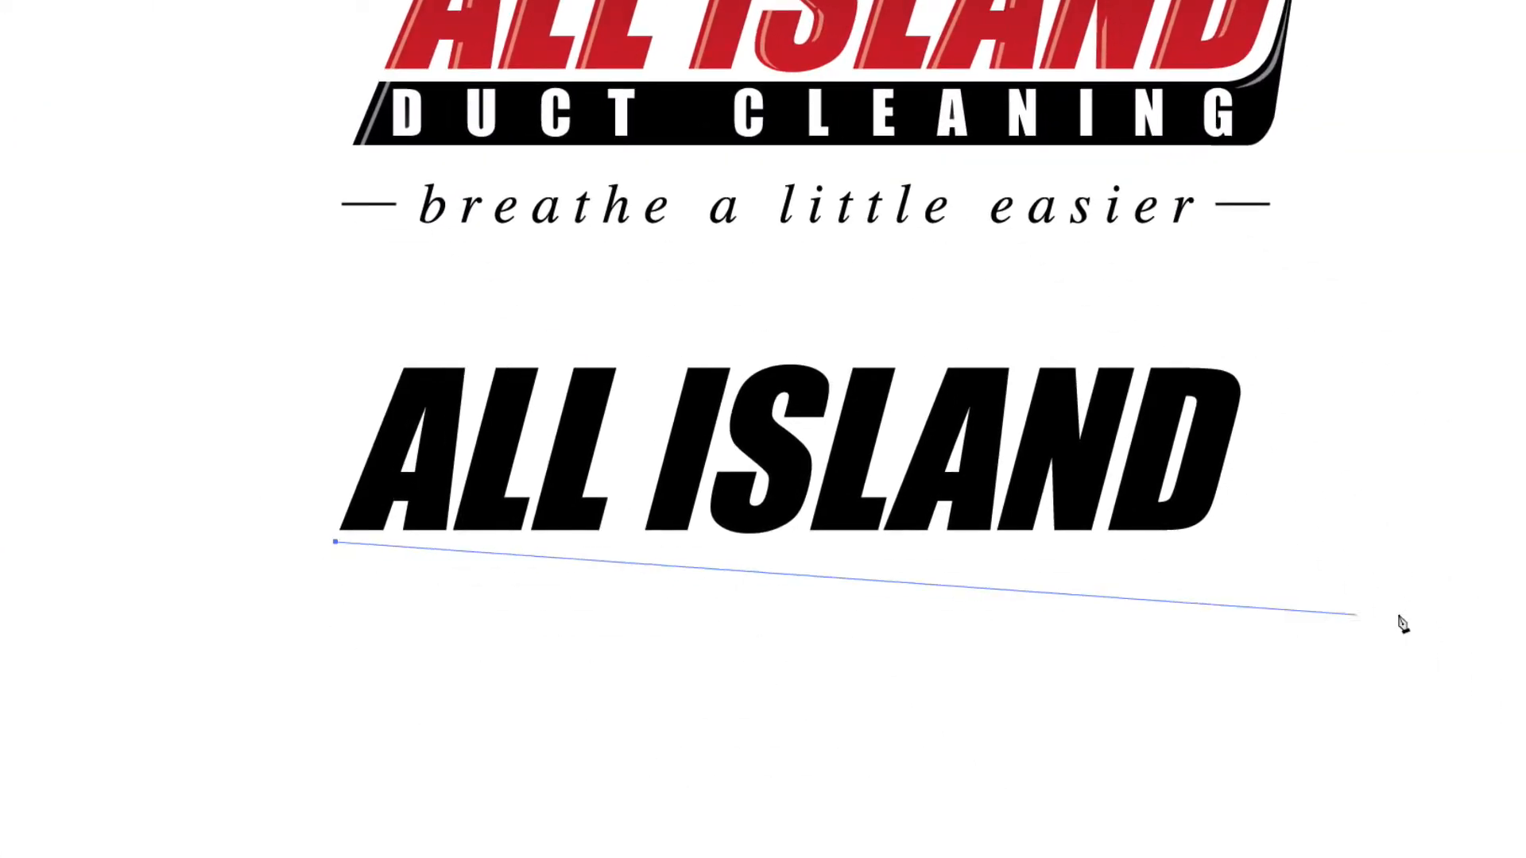
shift+click(1192, 549)
drag(1249, 448, 983, 327)
click(944, 322)
click(567, 396)
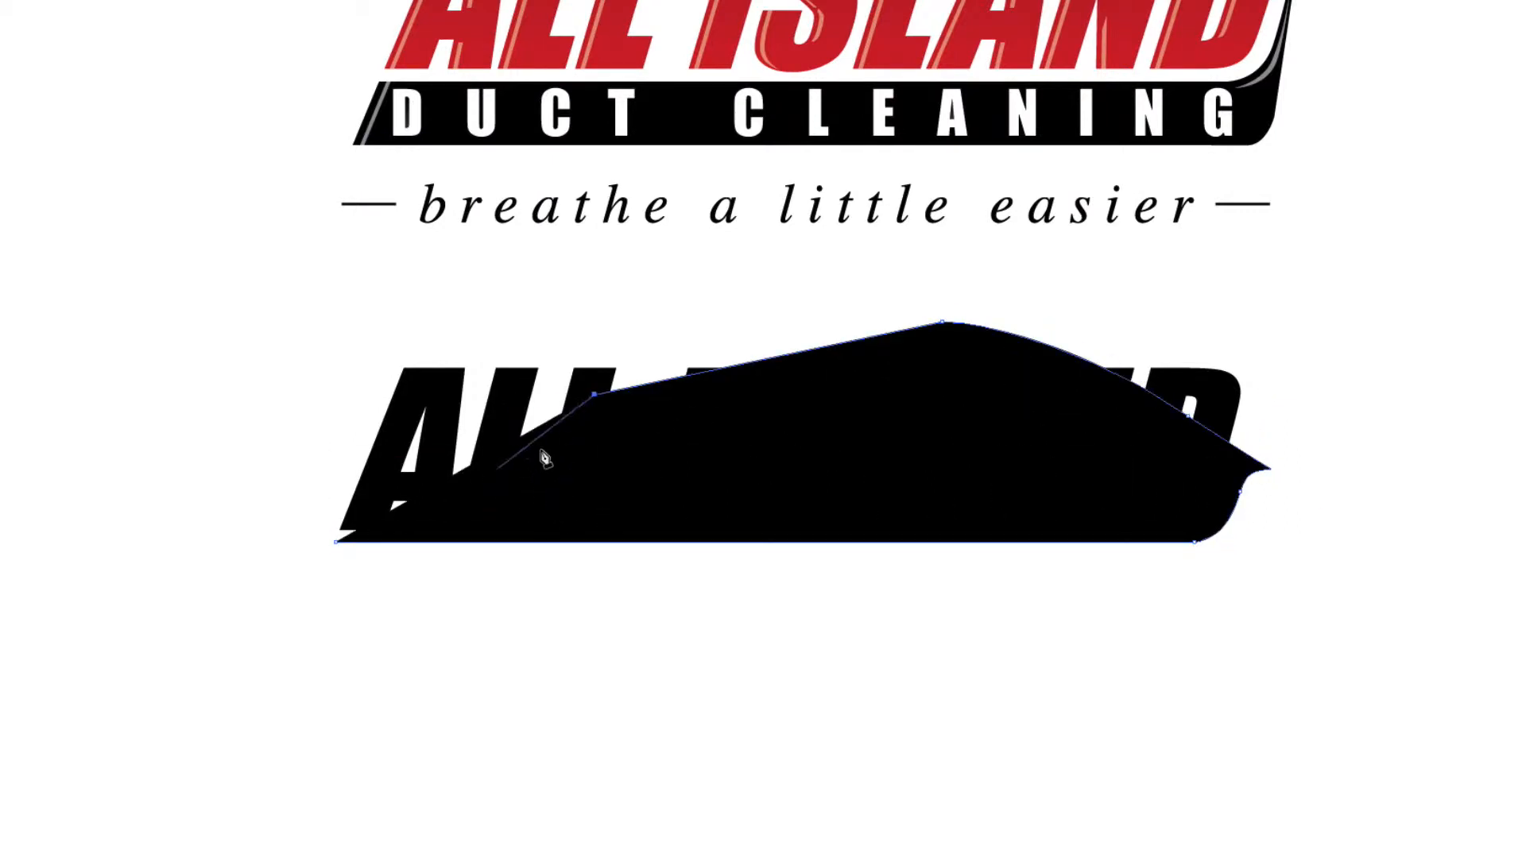
key(ctrl+z)
key(ctrl+z)
key(ctrl+z)
key(ctrl+z)
key(ctrl+z)
key(ctrl+shift+z)
key(ctrl+shift+z)
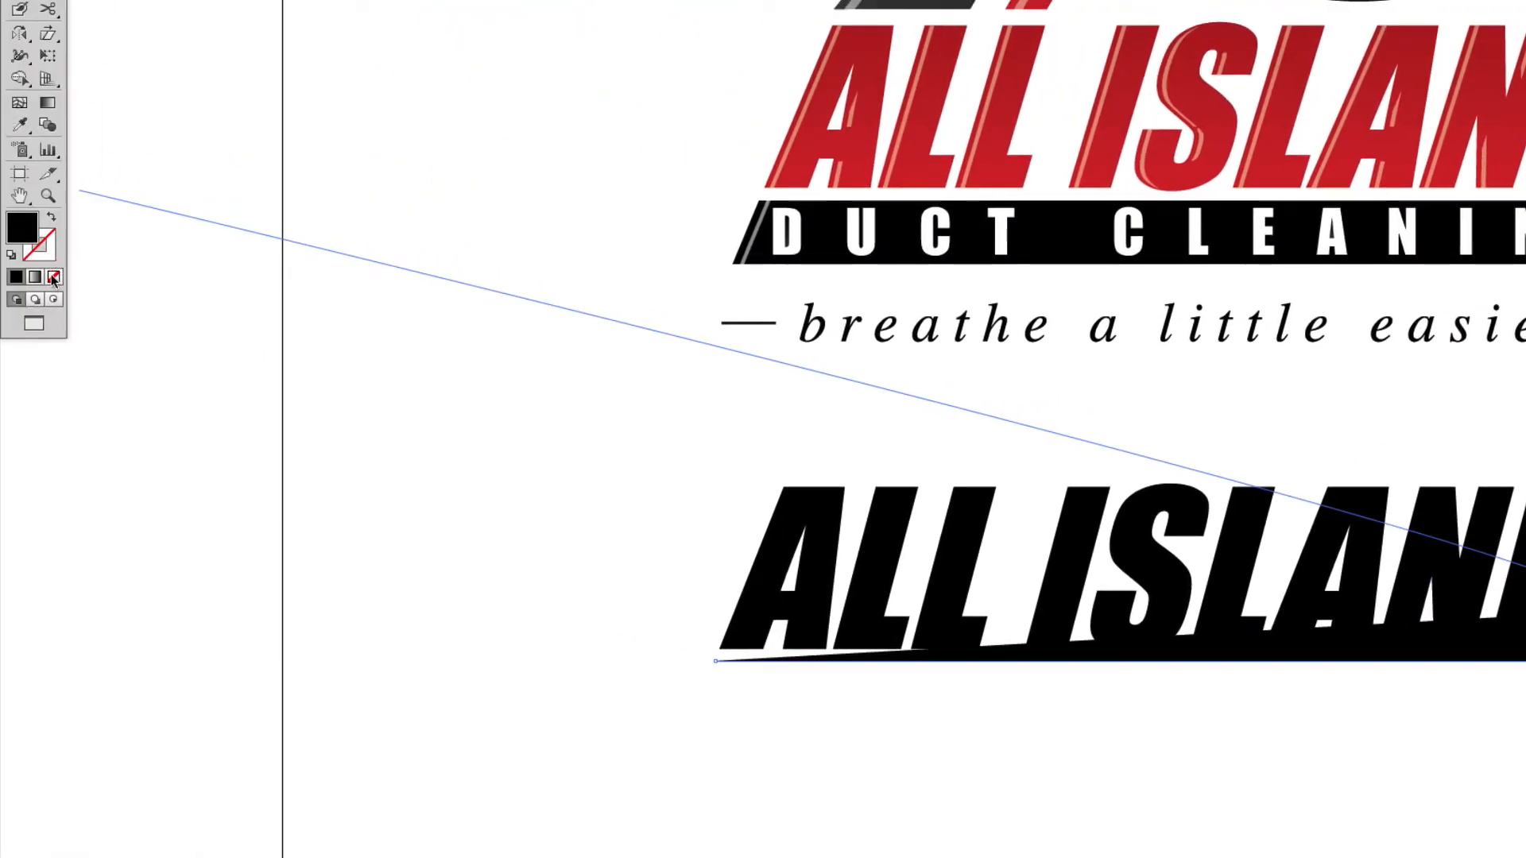
Step: Clear the path's fill and extend the outline to a point beside the D, around a rounded corner and back beneath the text
click(53, 277)
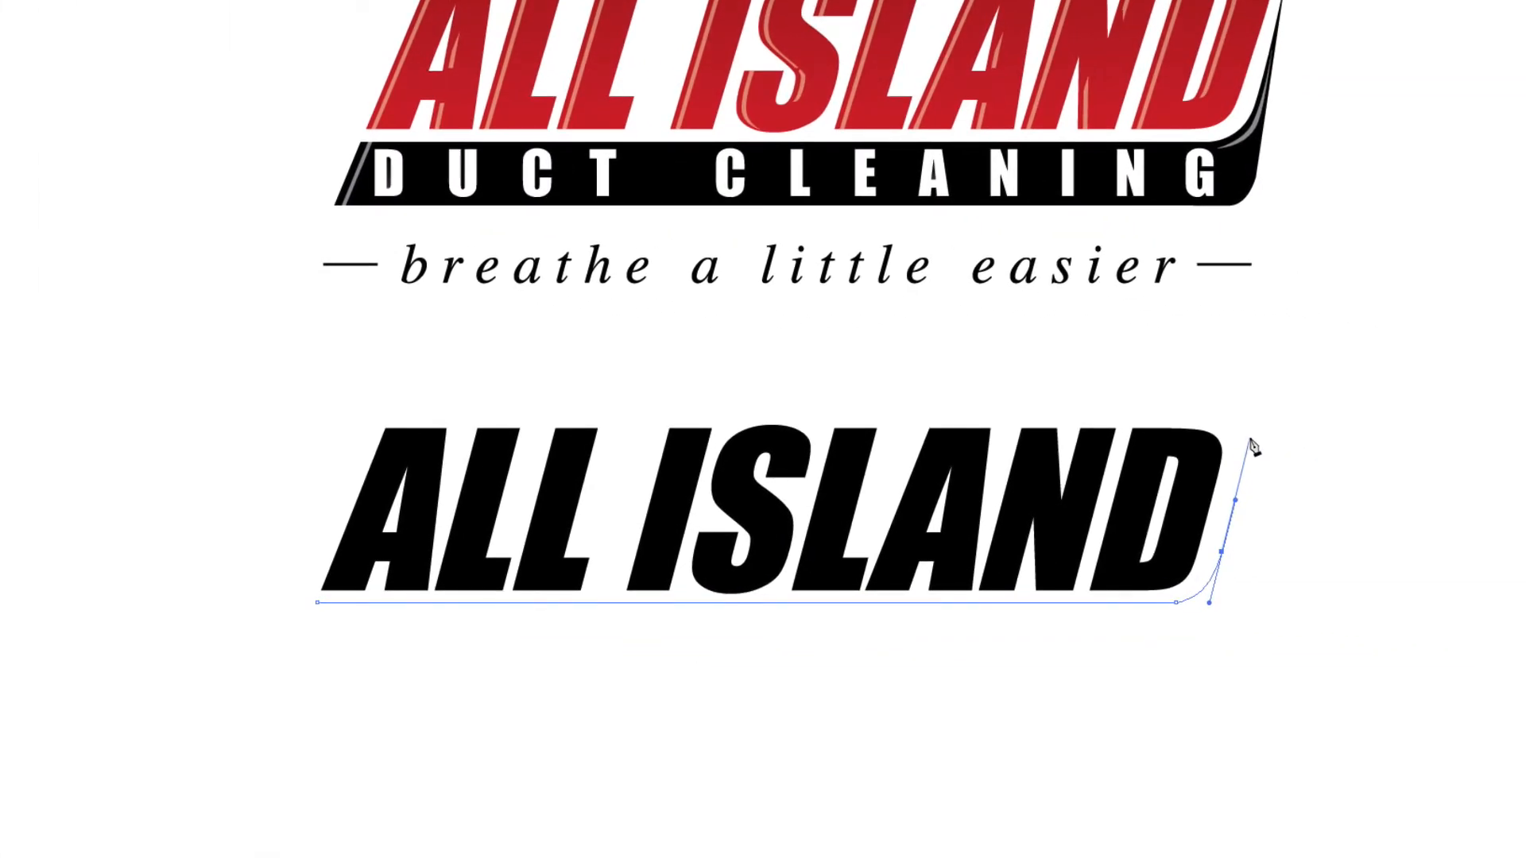
click(1250, 439)
drag(1224, 630, 1168, 628)
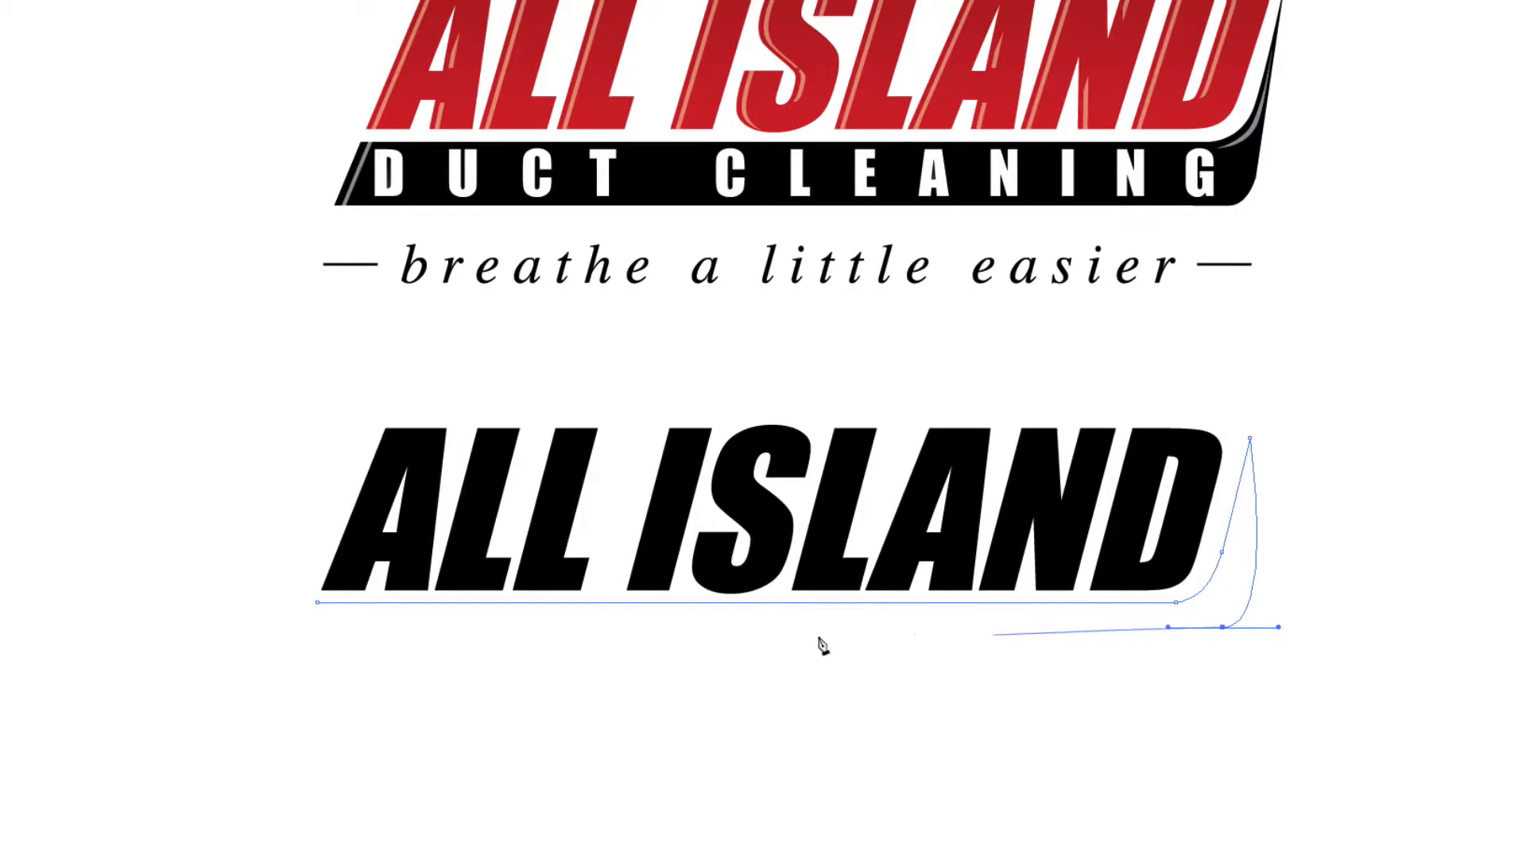
click(285, 628)
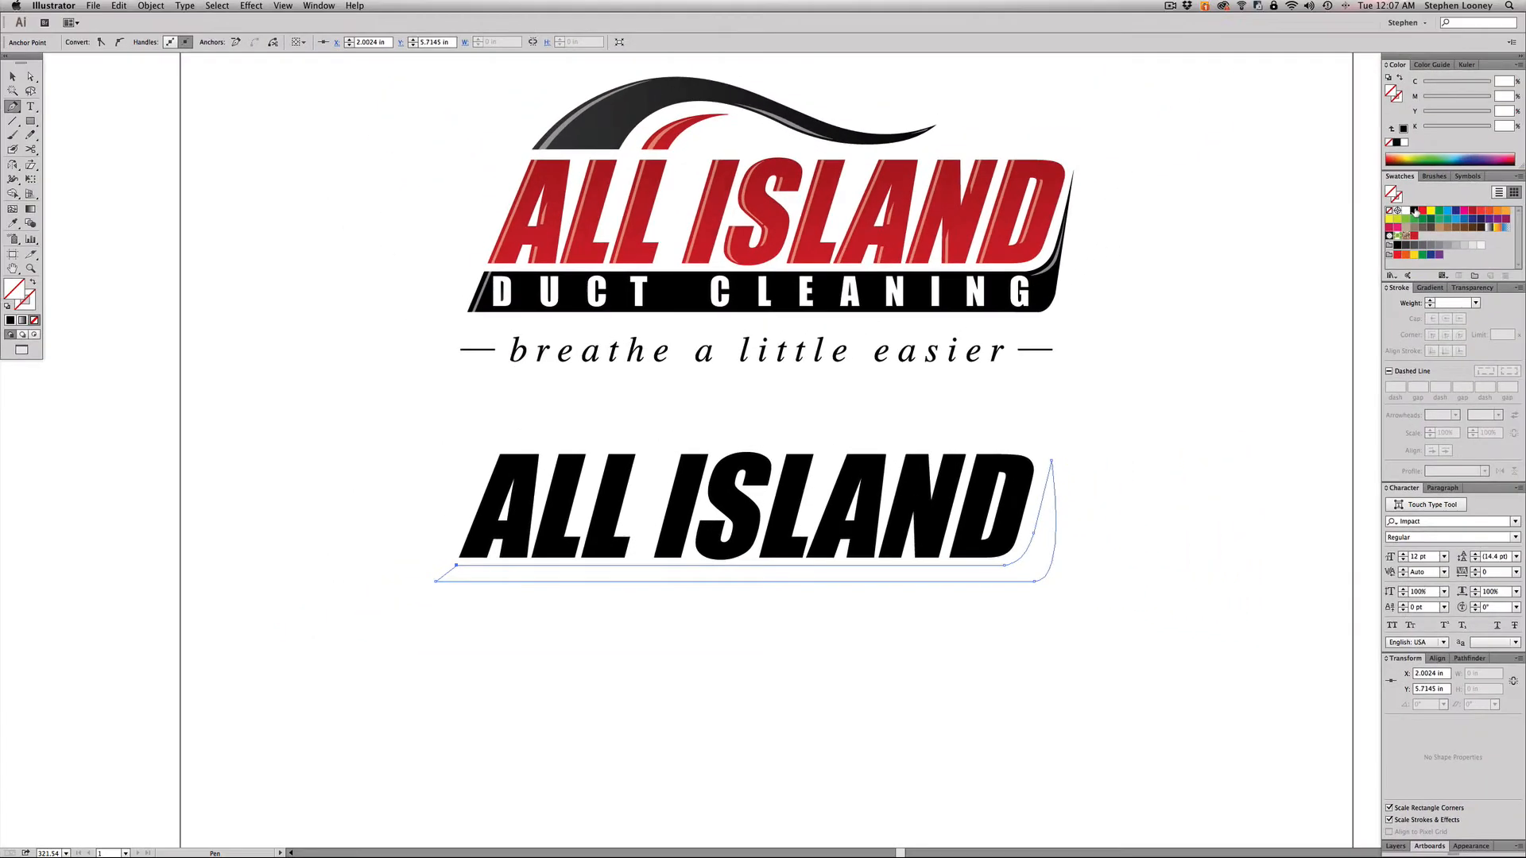
Step: Fill the closed bar shape beneath ALL ISLAND with black and deselect it
click(436, 581)
key(a)
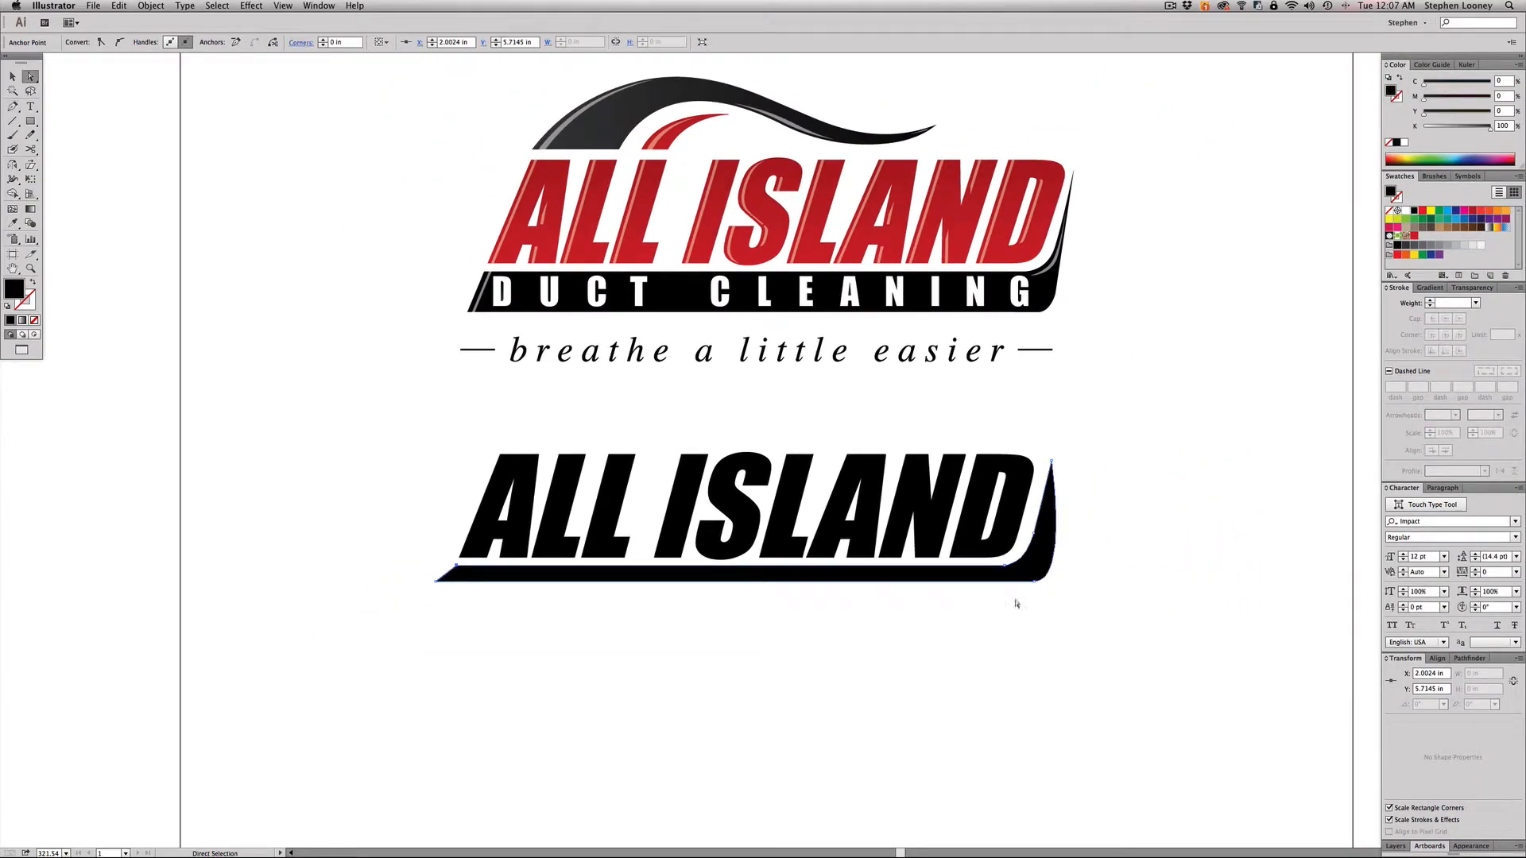
click(1017, 604)
Step: Draw a straight guide line along the first A's slanted left edge, extending past the bar, about 0.2 by 0.51 in
drag(365, 477, 640, 684)
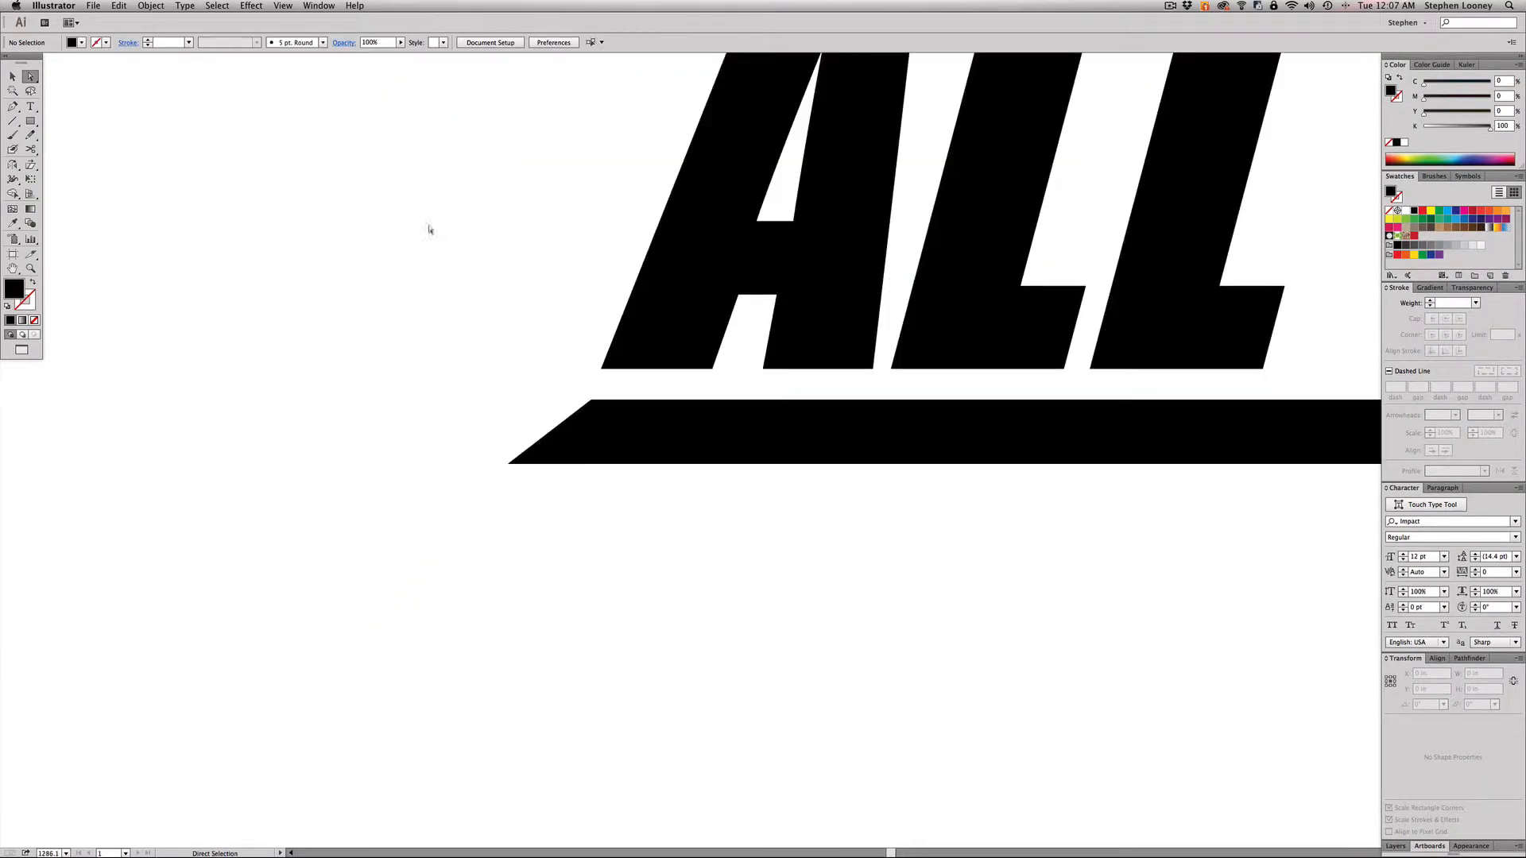
drag(442, 161, 763, 612)
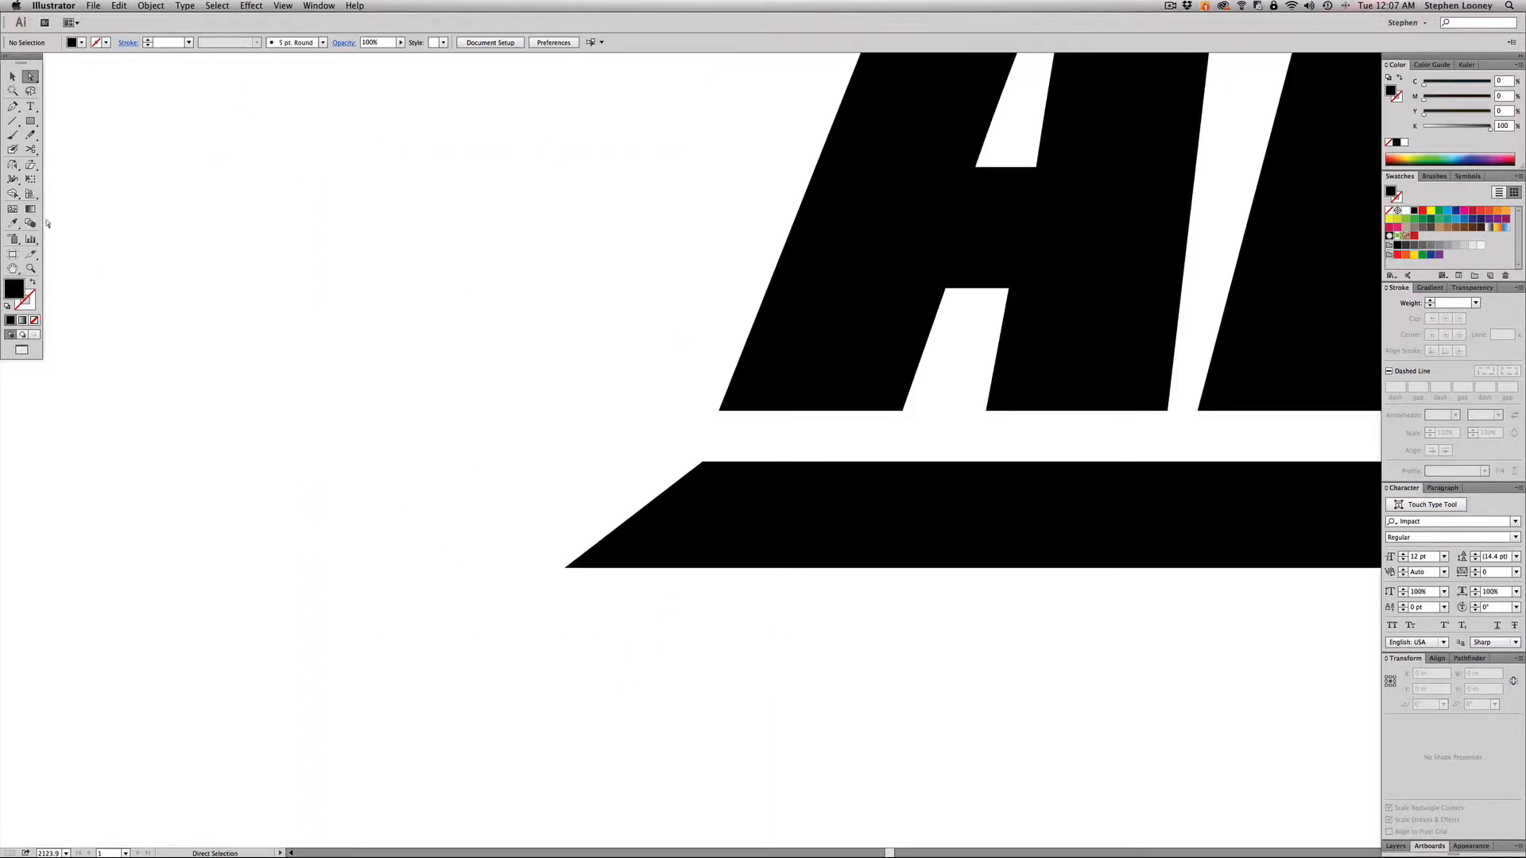
click(13, 121)
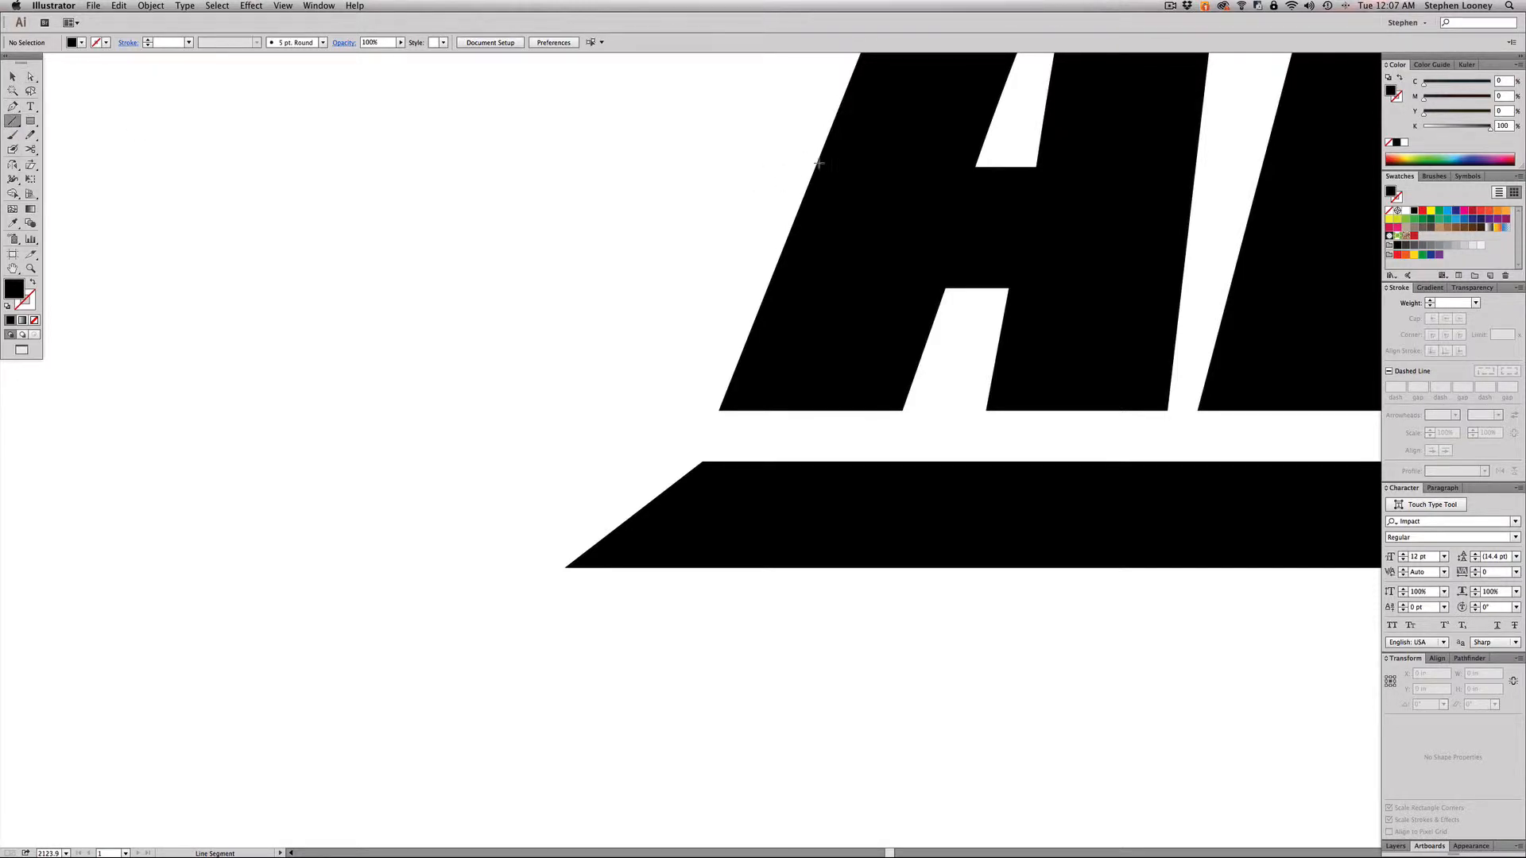
drag(817, 163, 633, 627)
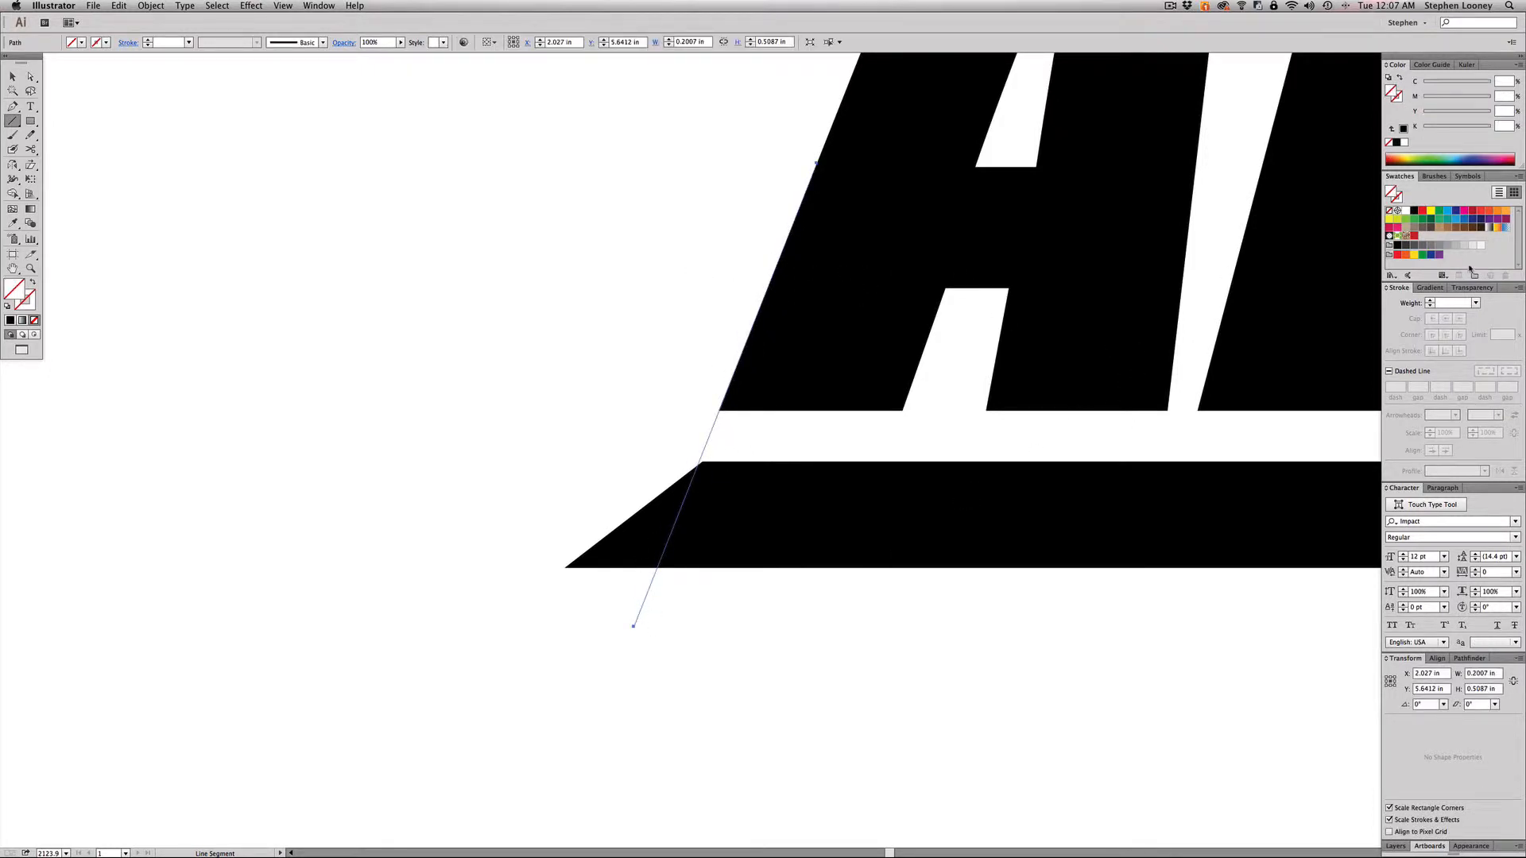
Step: Give the slanted guide line a red stroke with a weight of 0.25 pt
key(x)
click(1423, 211)
click(1475, 303)
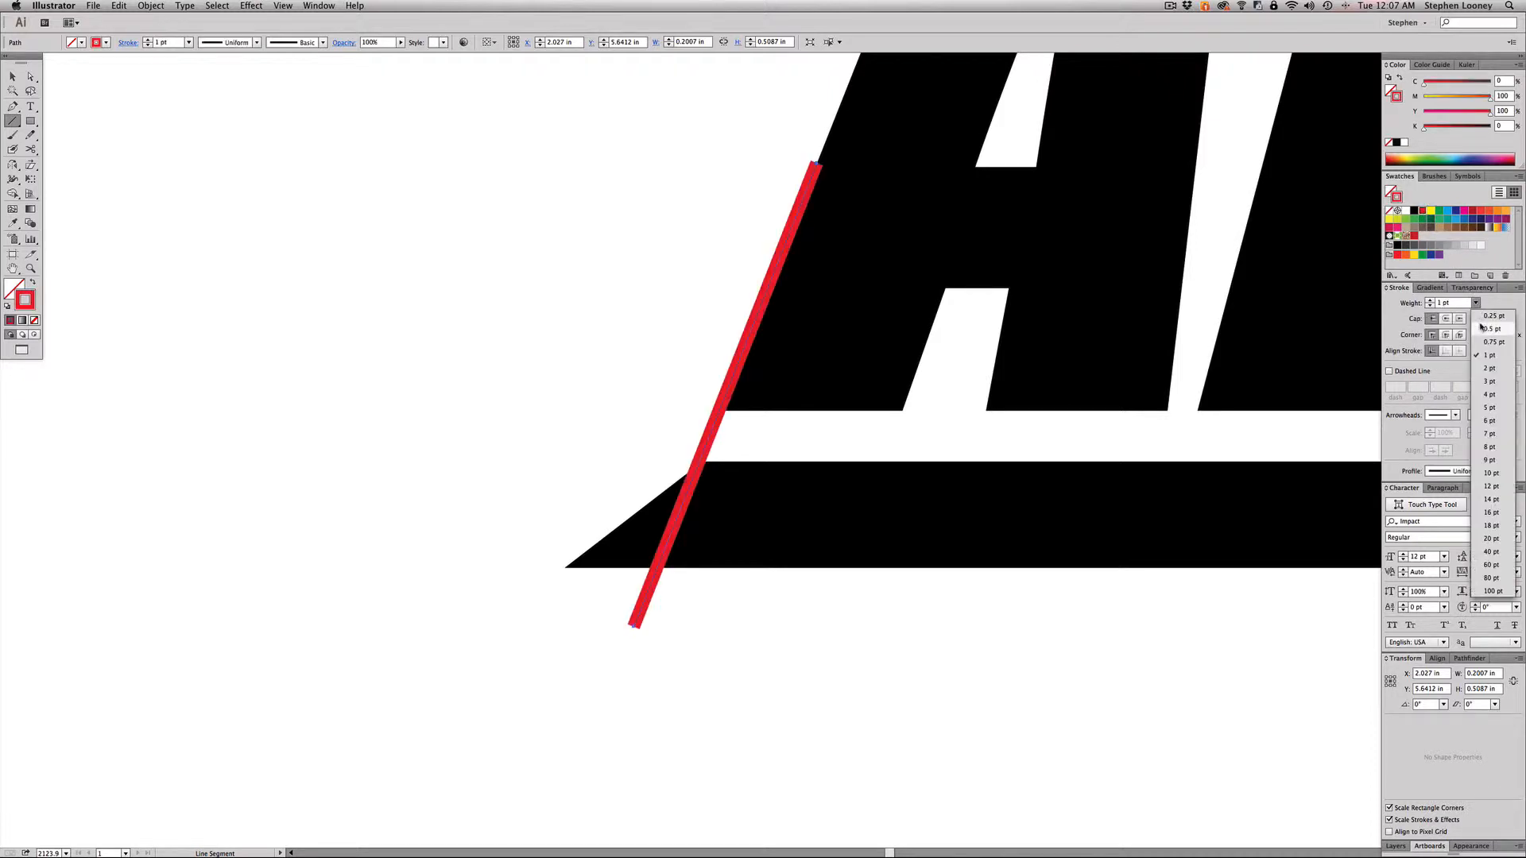
click(1485, 316)
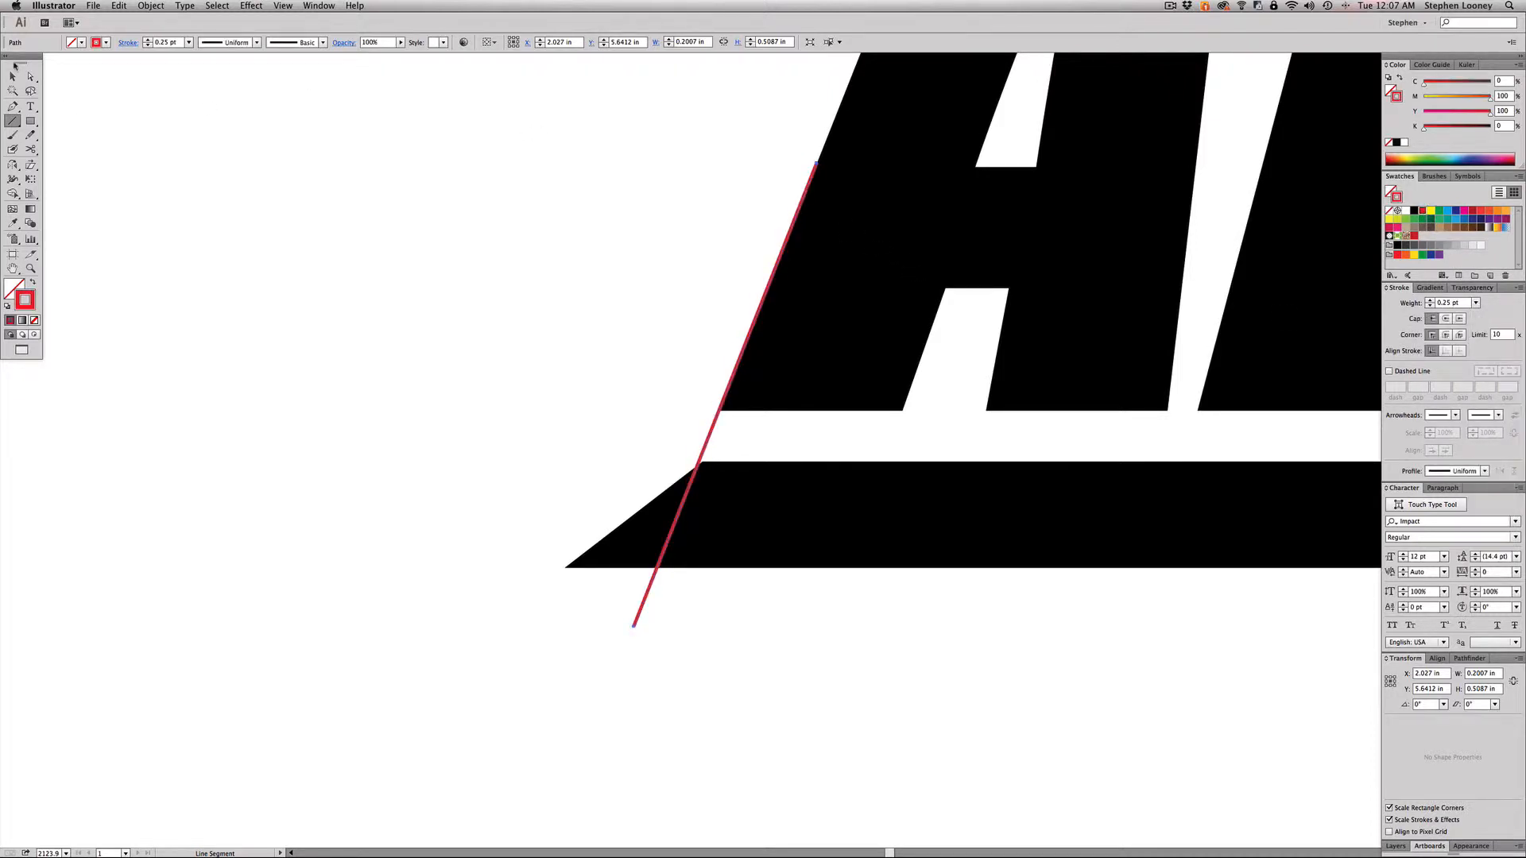
Step: Move the black bar's left corner points onto the red guide line so its end matches the A's slant
click(30, 76)
drag(547, 562, 656, 570)
key(super+space)
drag(636, 403, 849, 620)
drag(618, 310, 606, 308)
alt+click(951, 467)
alt+click(934, 501)
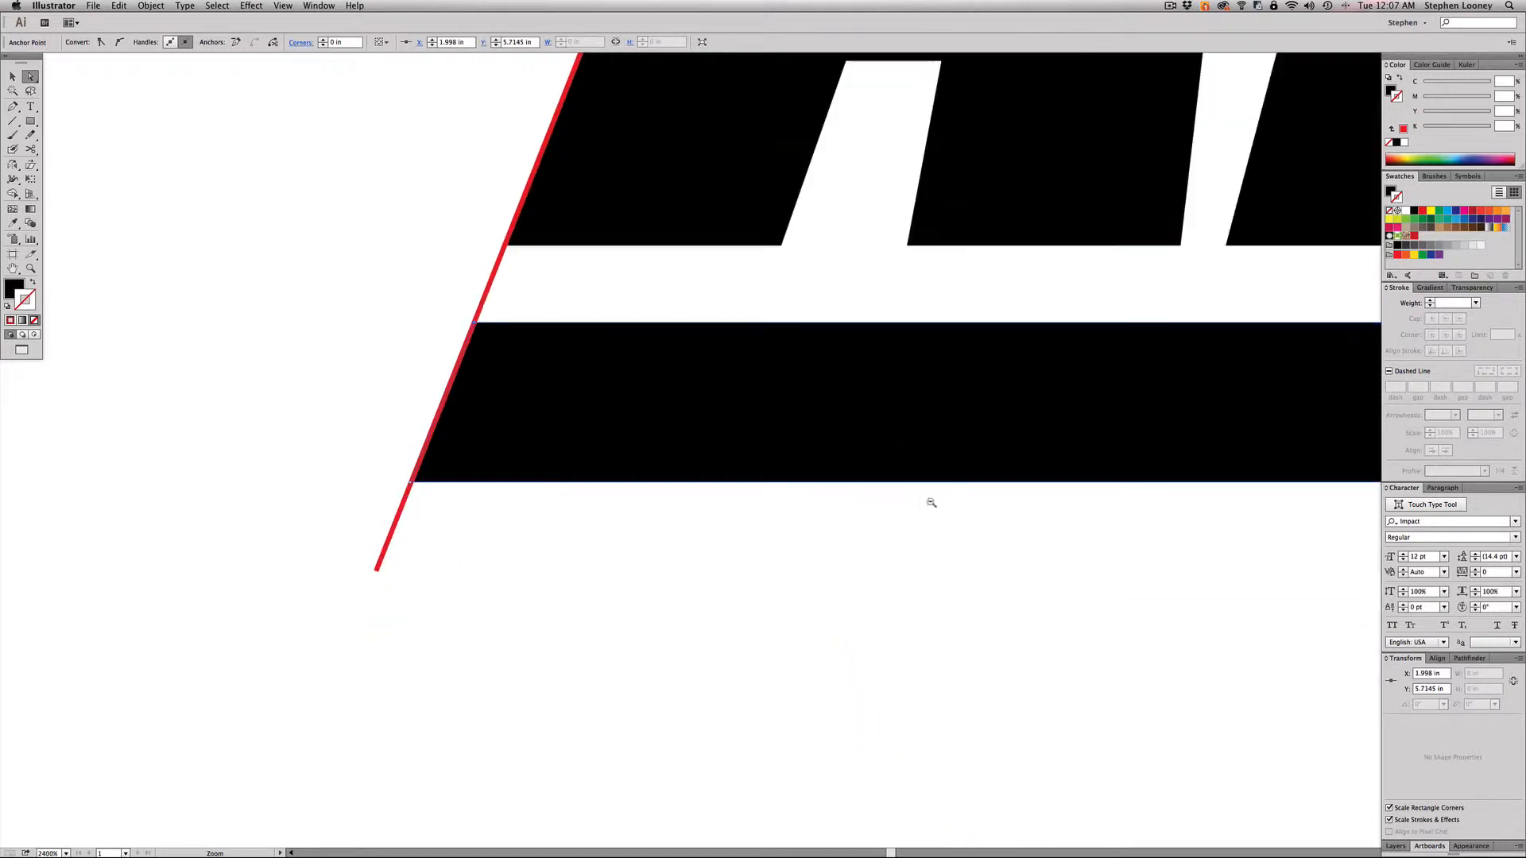
alt+click(929, 501)
alt+click(882, 446)
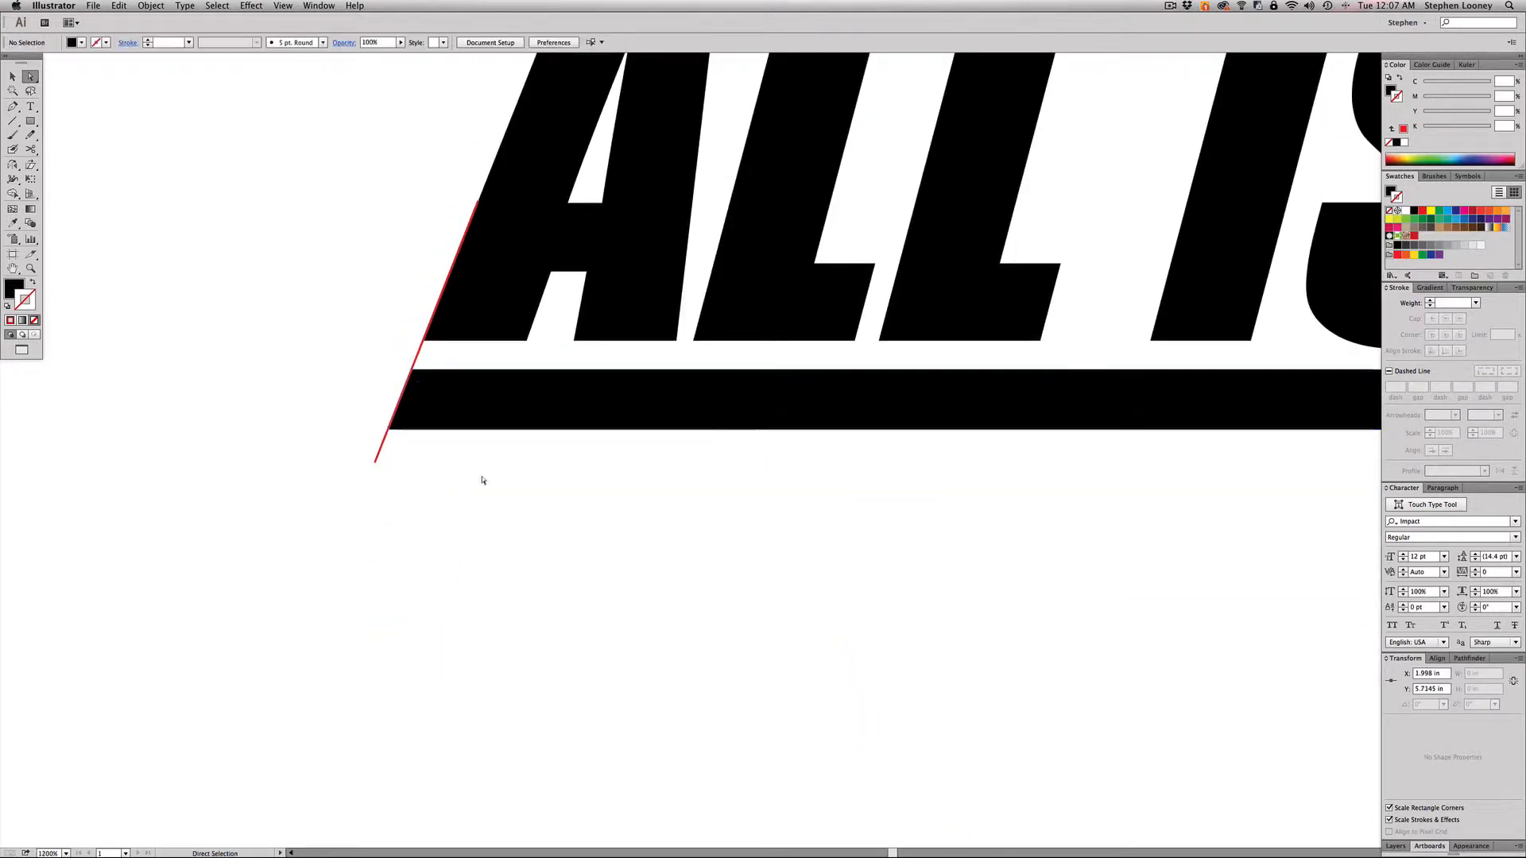
Step: Delete the red slanted guide line from the black bar's left end
drag(479, 478, 315, 454)
key(Delete)
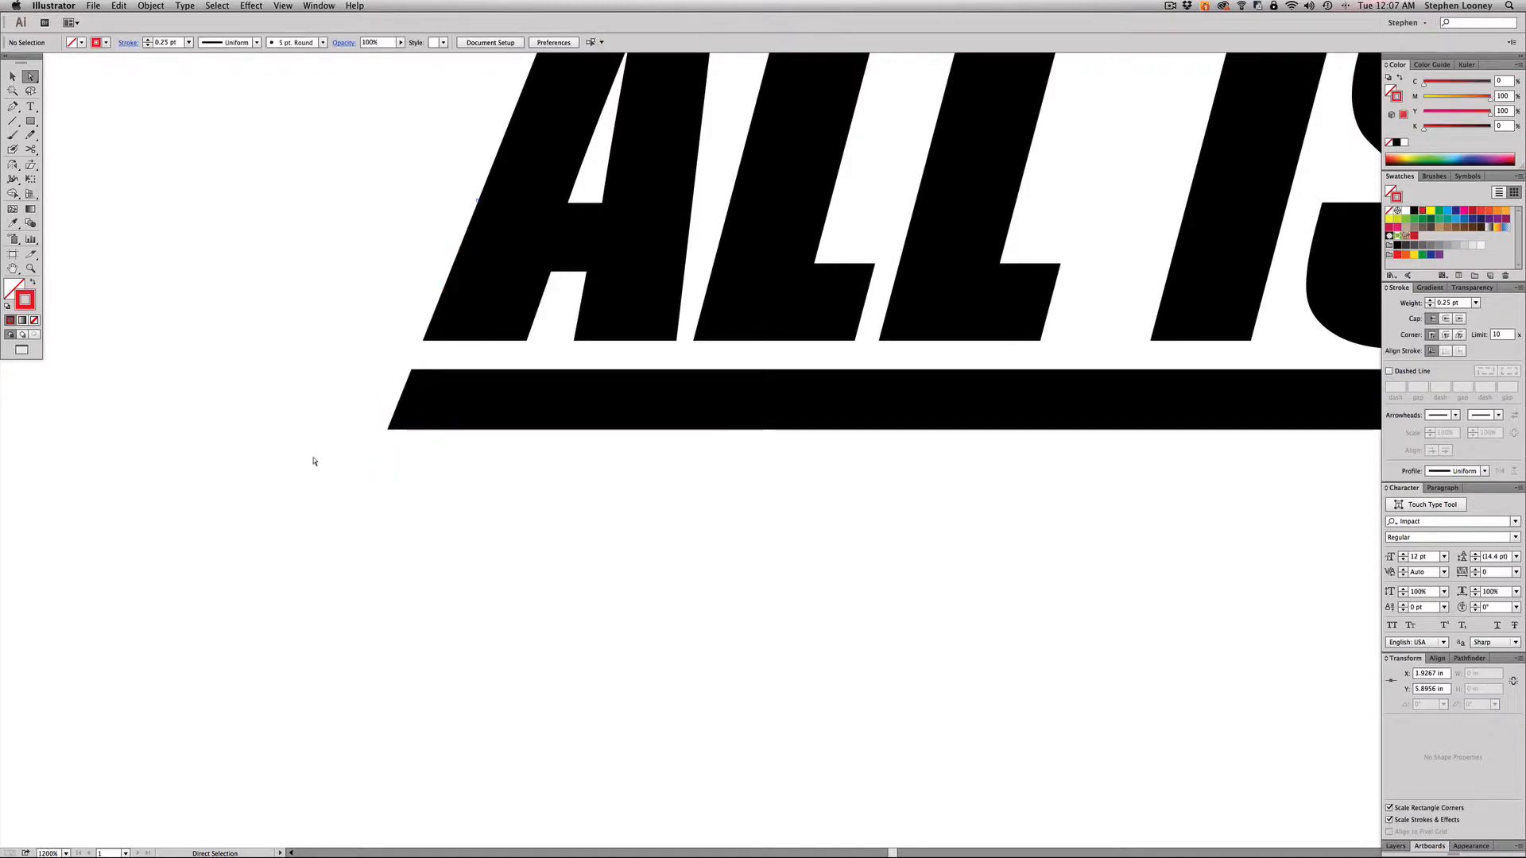
key(super+minus)
key(super+minus)
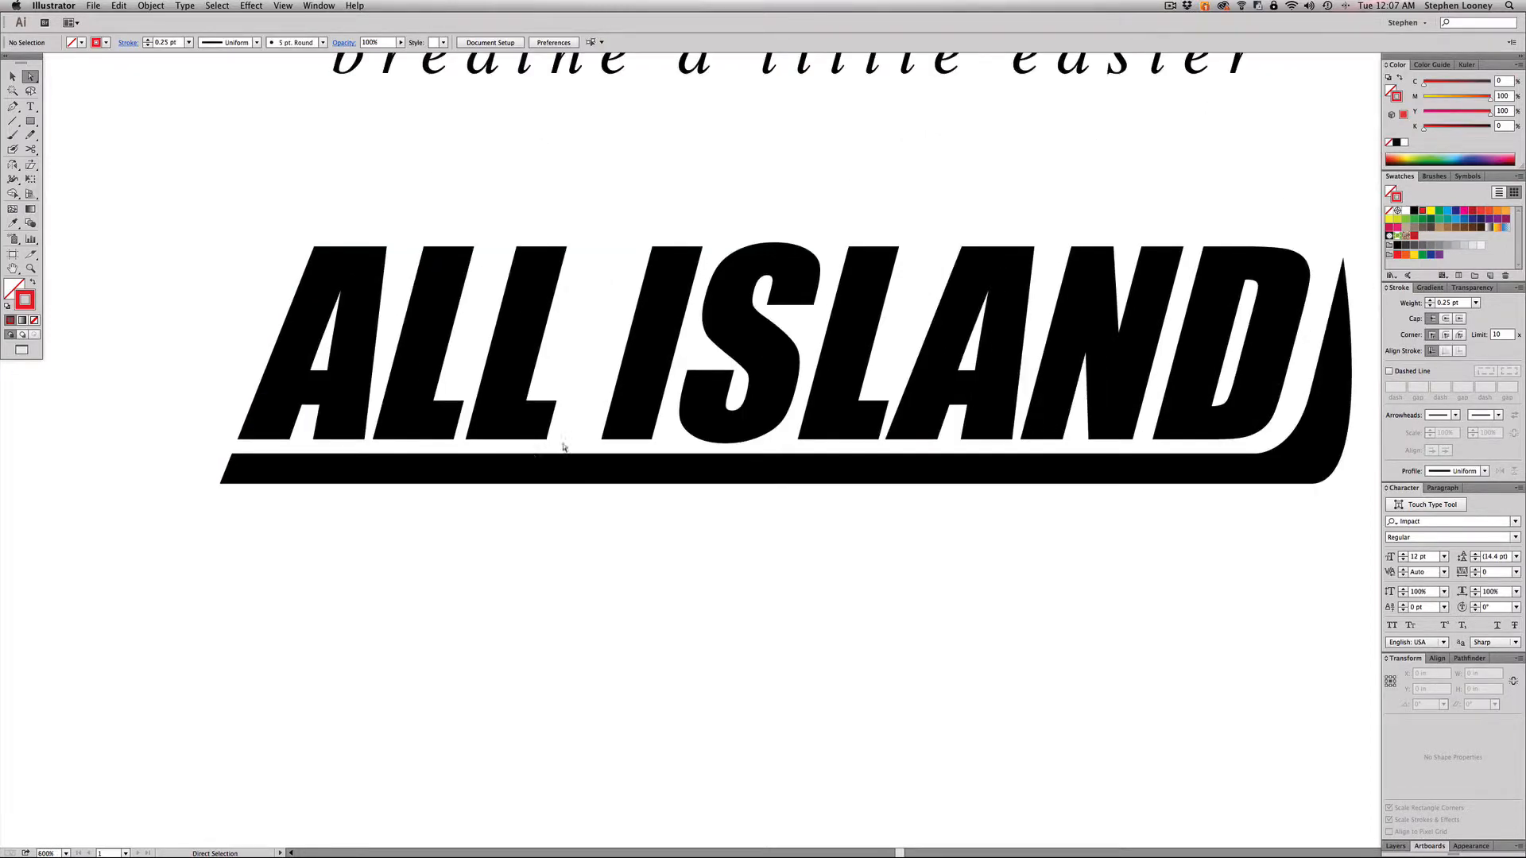
key(super+minus)
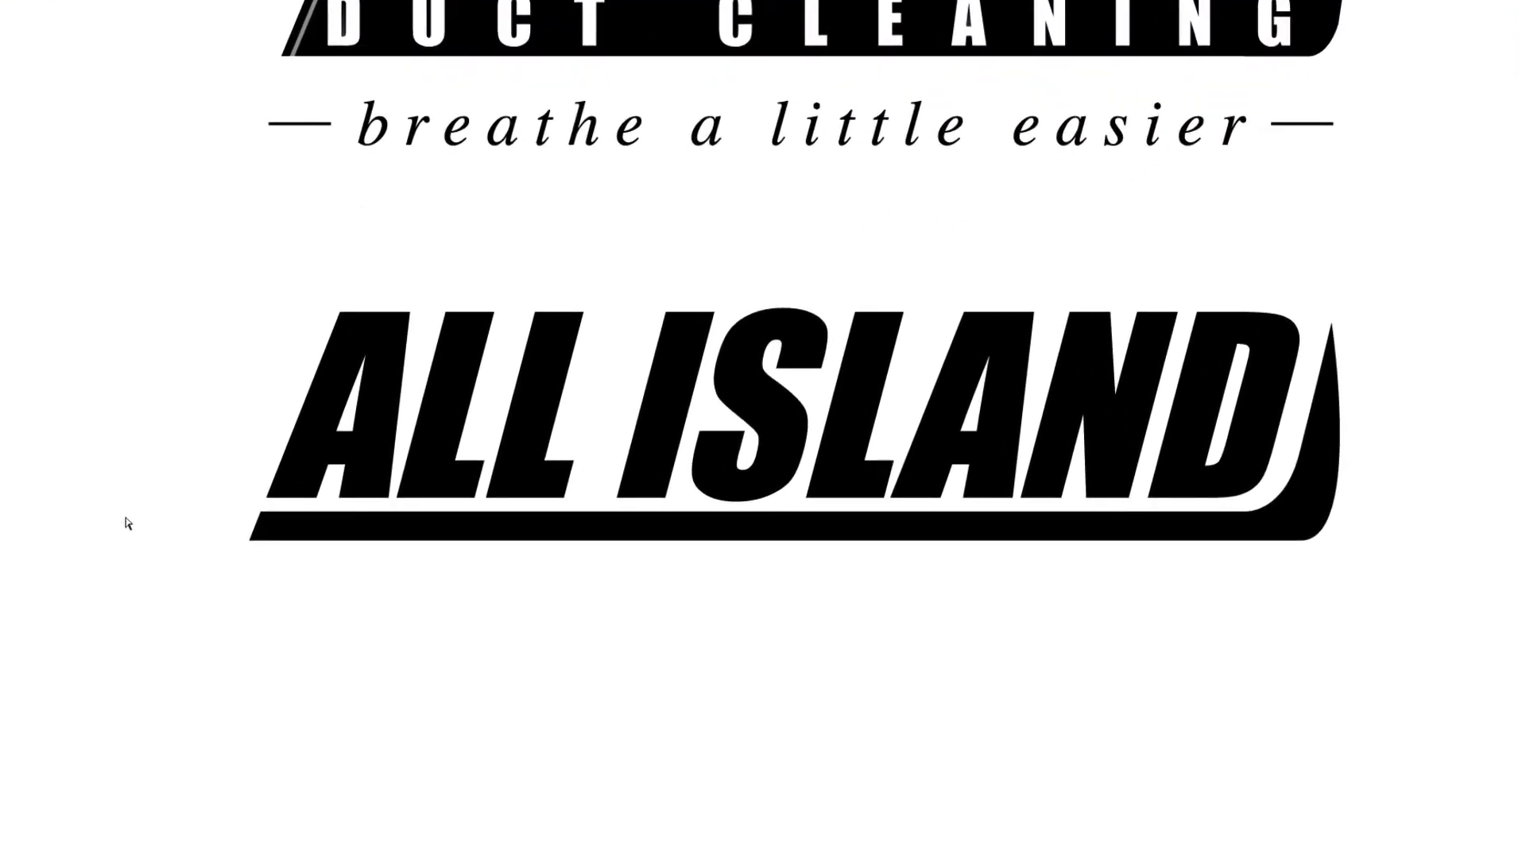
Step: Thicken the black bar beneath ALL ISLAND by moving its bottom edge points downward, and deselect it
drag(88, 522, 1419, 626)
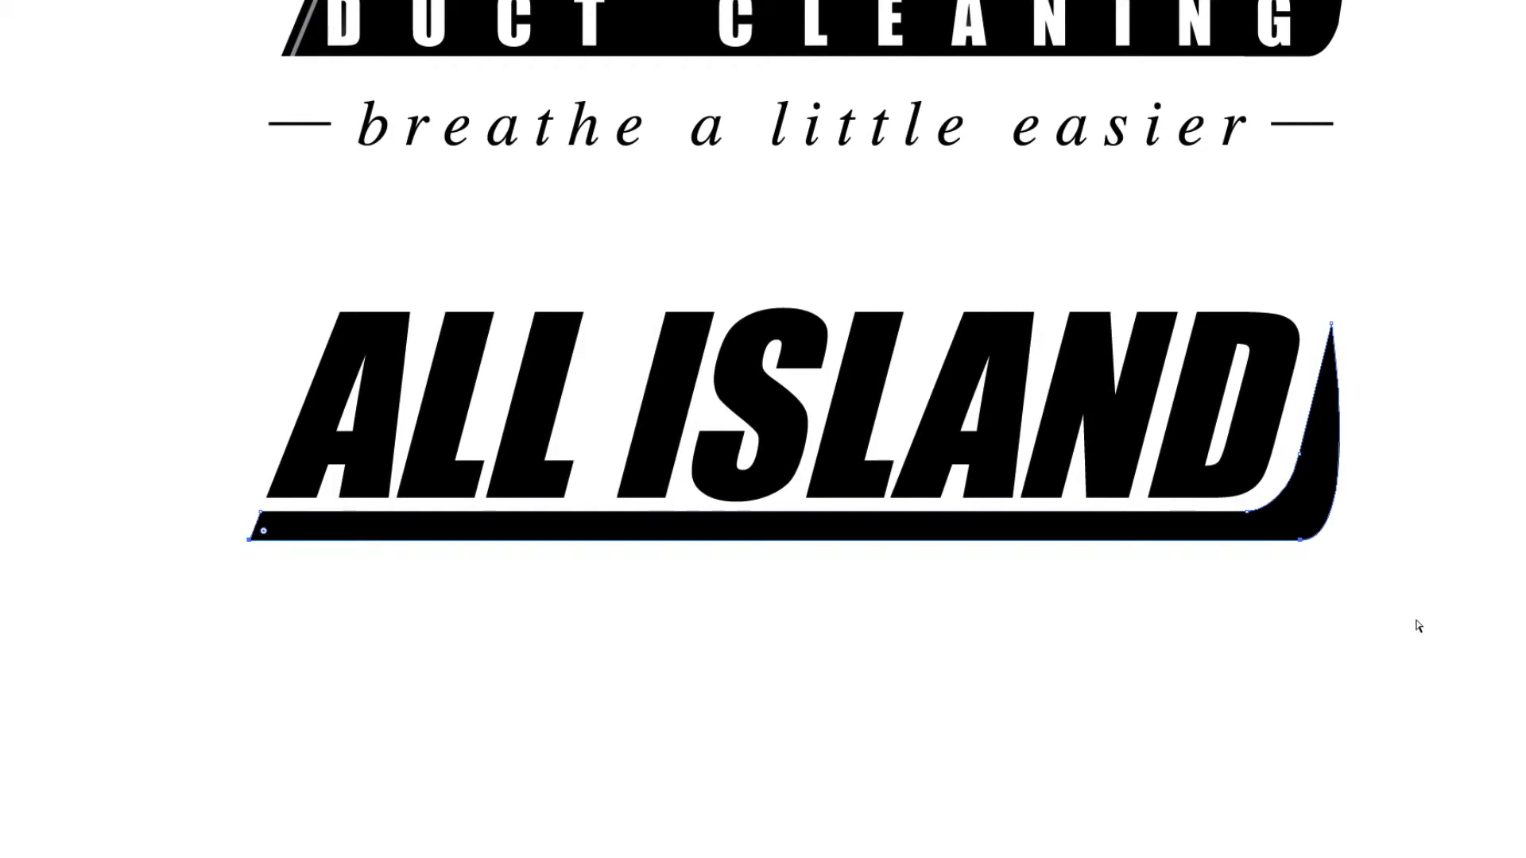
key(Down)
key(Down)
key(Down)
key(Down)
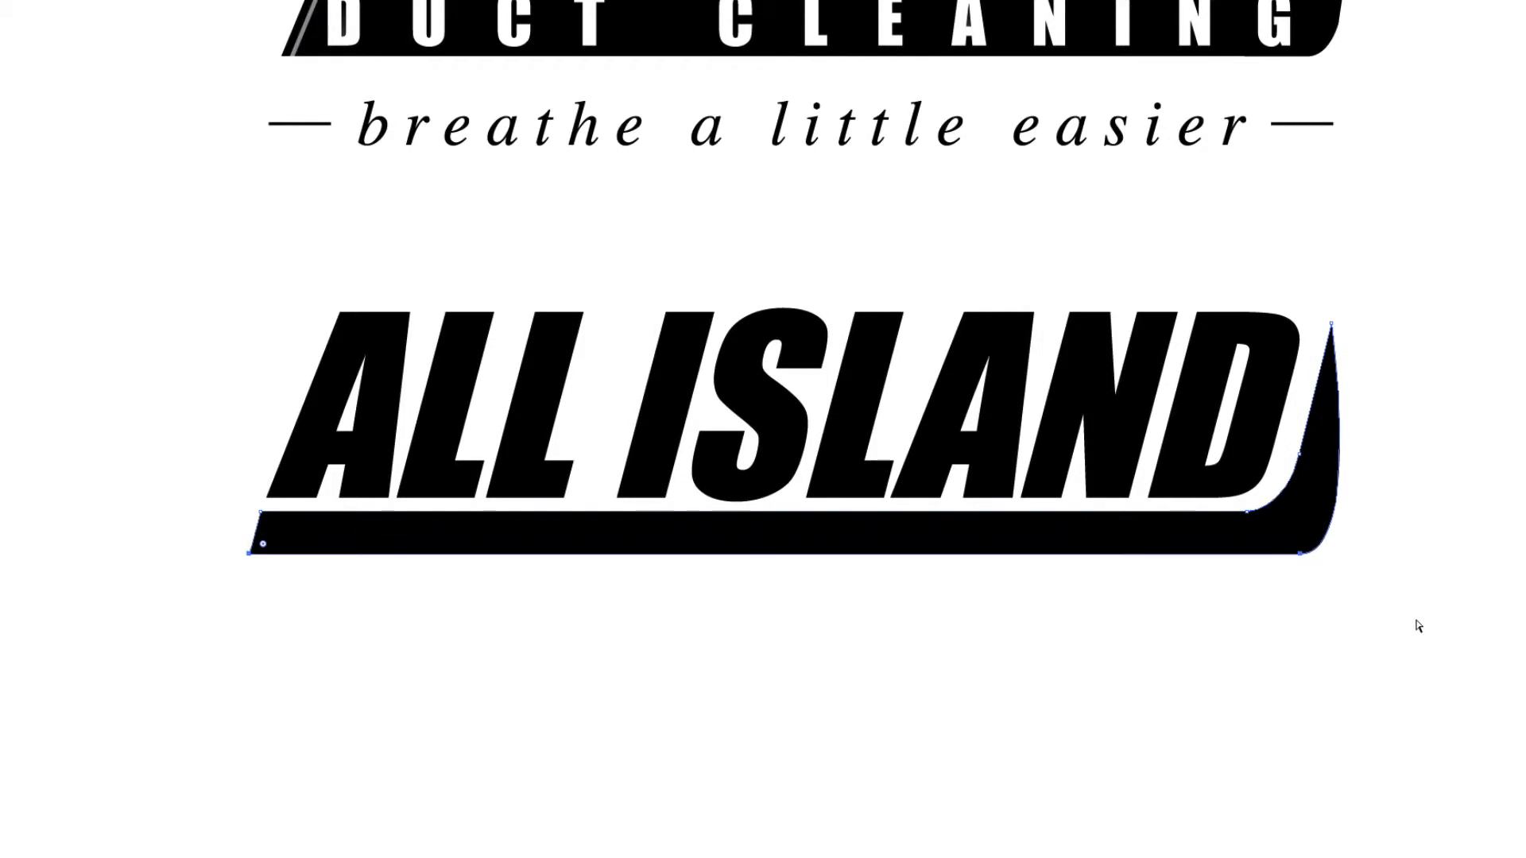
key(Down)
key(Down)
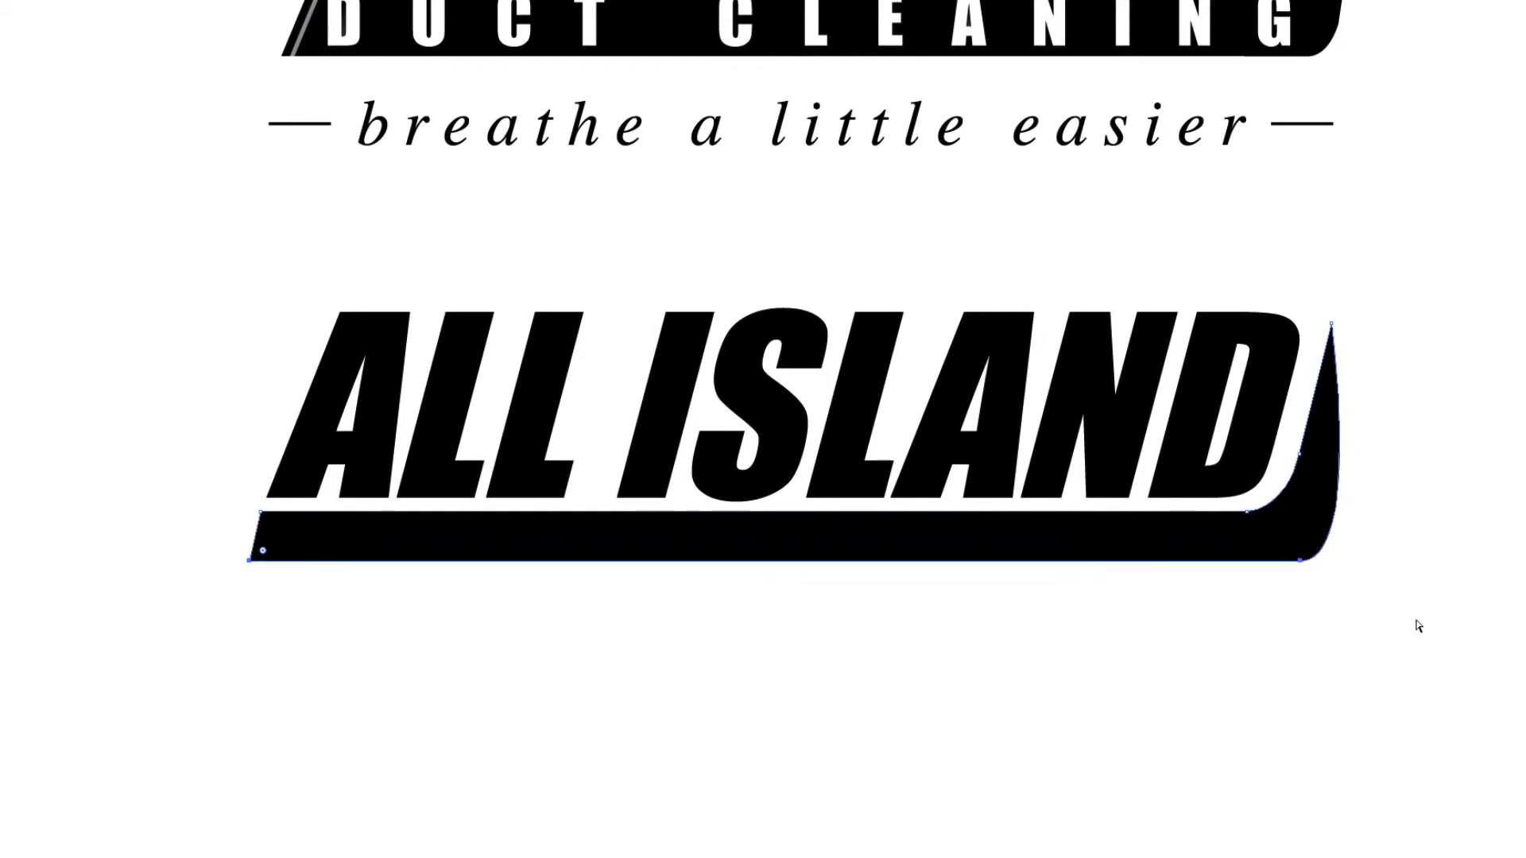
key(Down)
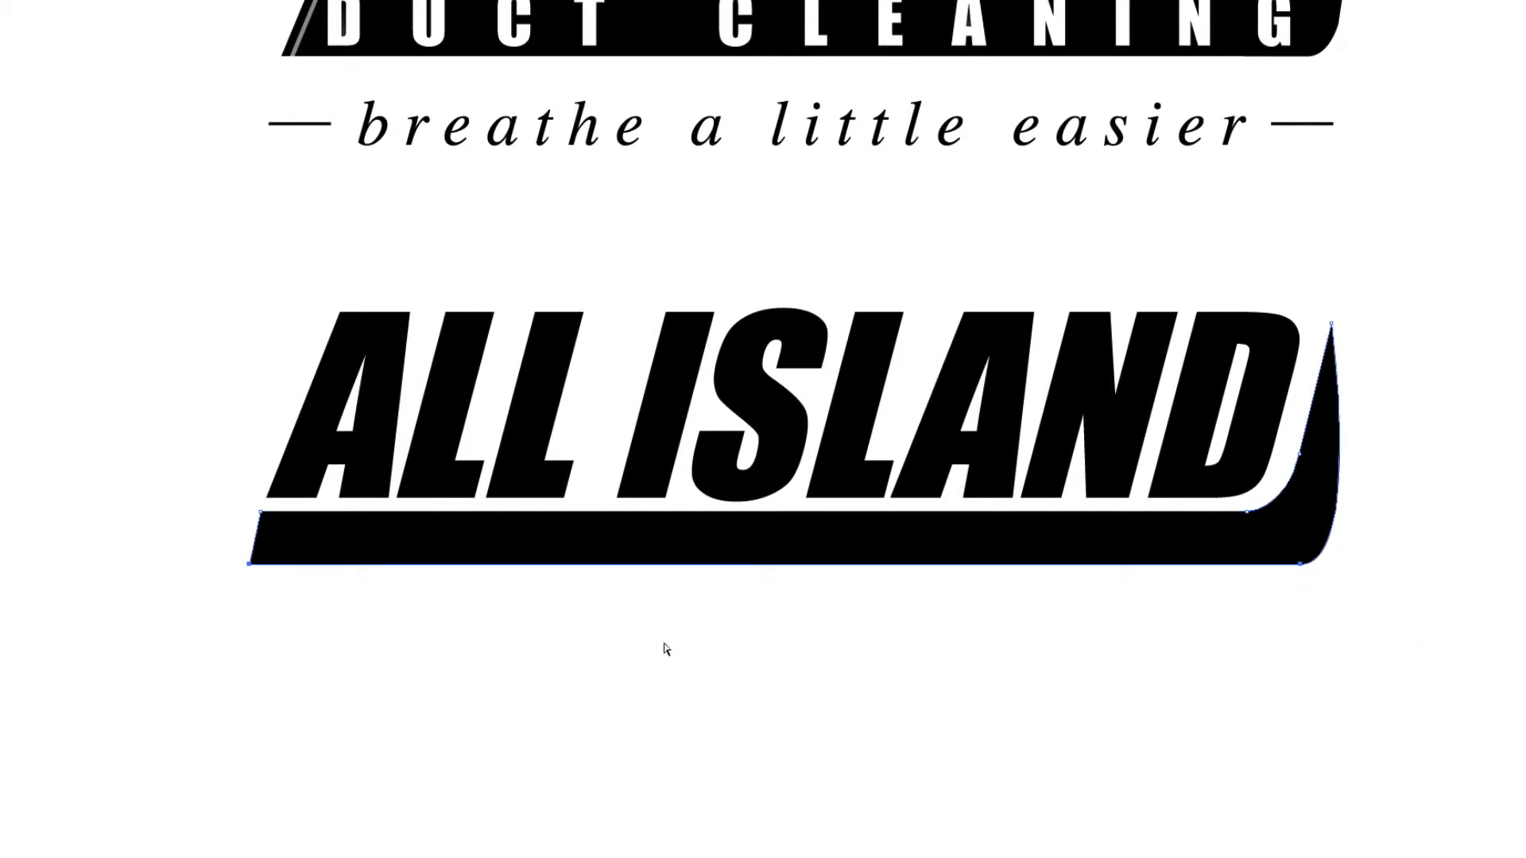
click(664, 643)
Step: Shift the bar's lower-left corner point outward, test its slant against the first A, and undo the test move
drag(182, 374, 553, 733)
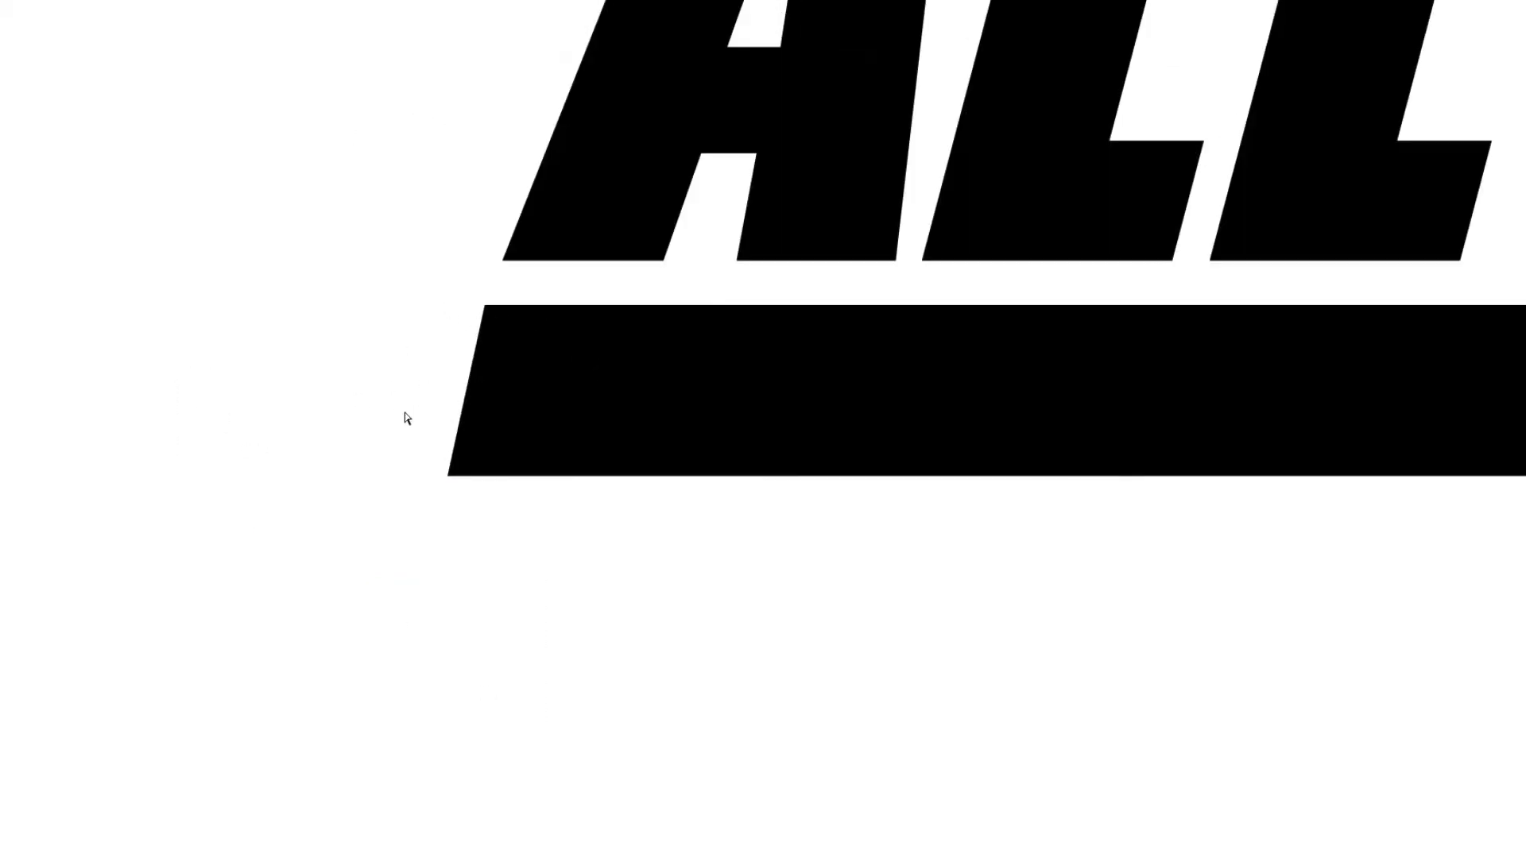
drag(393, 411, 462, 530)
key(Left)
key(Left)
key(Left)
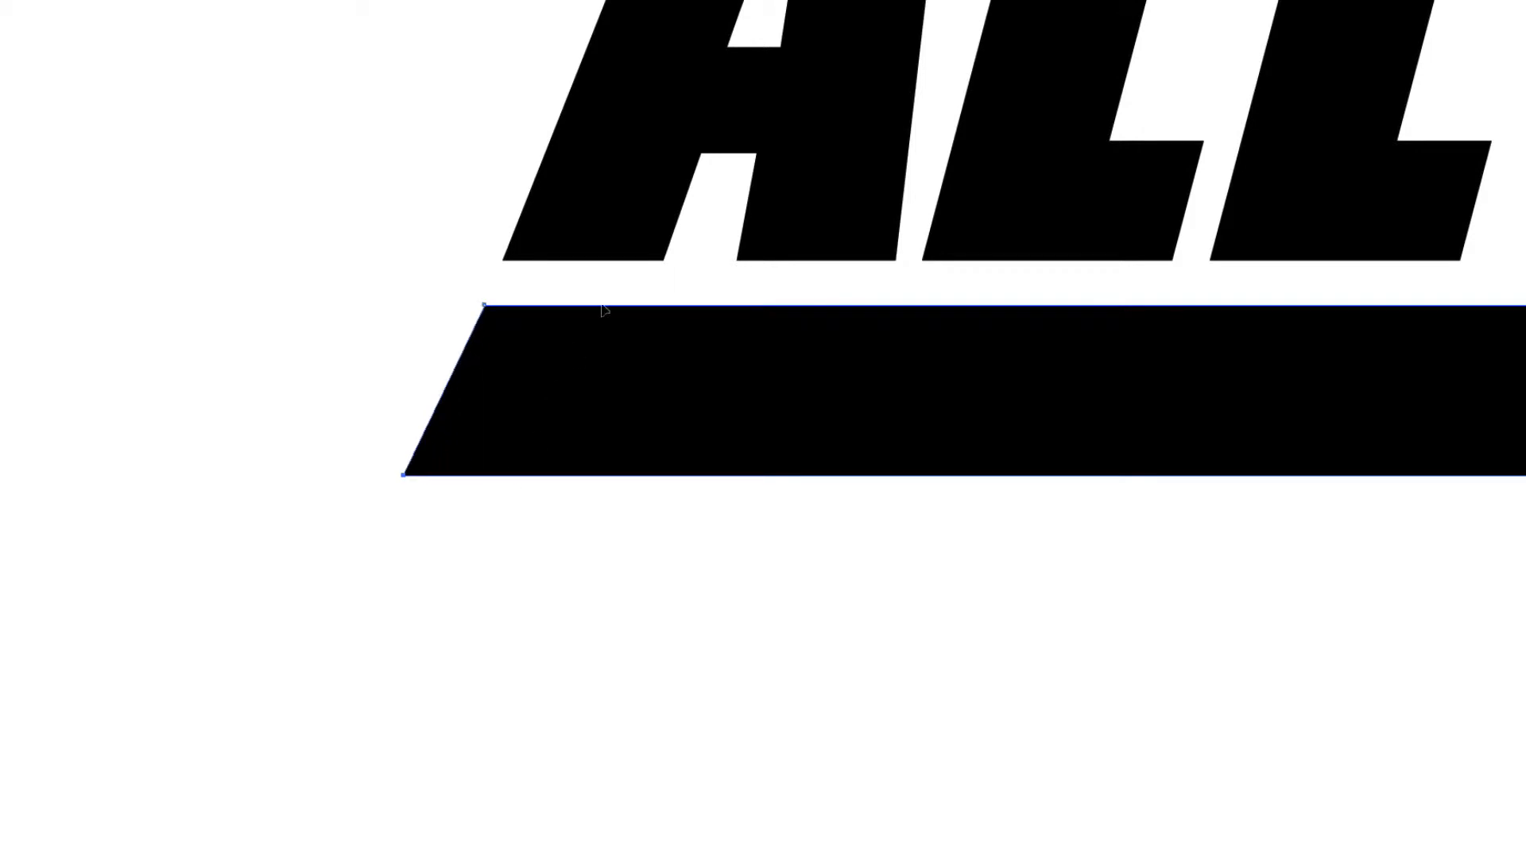
drag(604, 310, 630, 187)
key(ctrl+z)
Step: Fine-tune the bar's lower-left corner to match the A's slant, check it against the letter, and undo the check move
drag(337, 440, 426, 518)
key(Right)
key(Right)
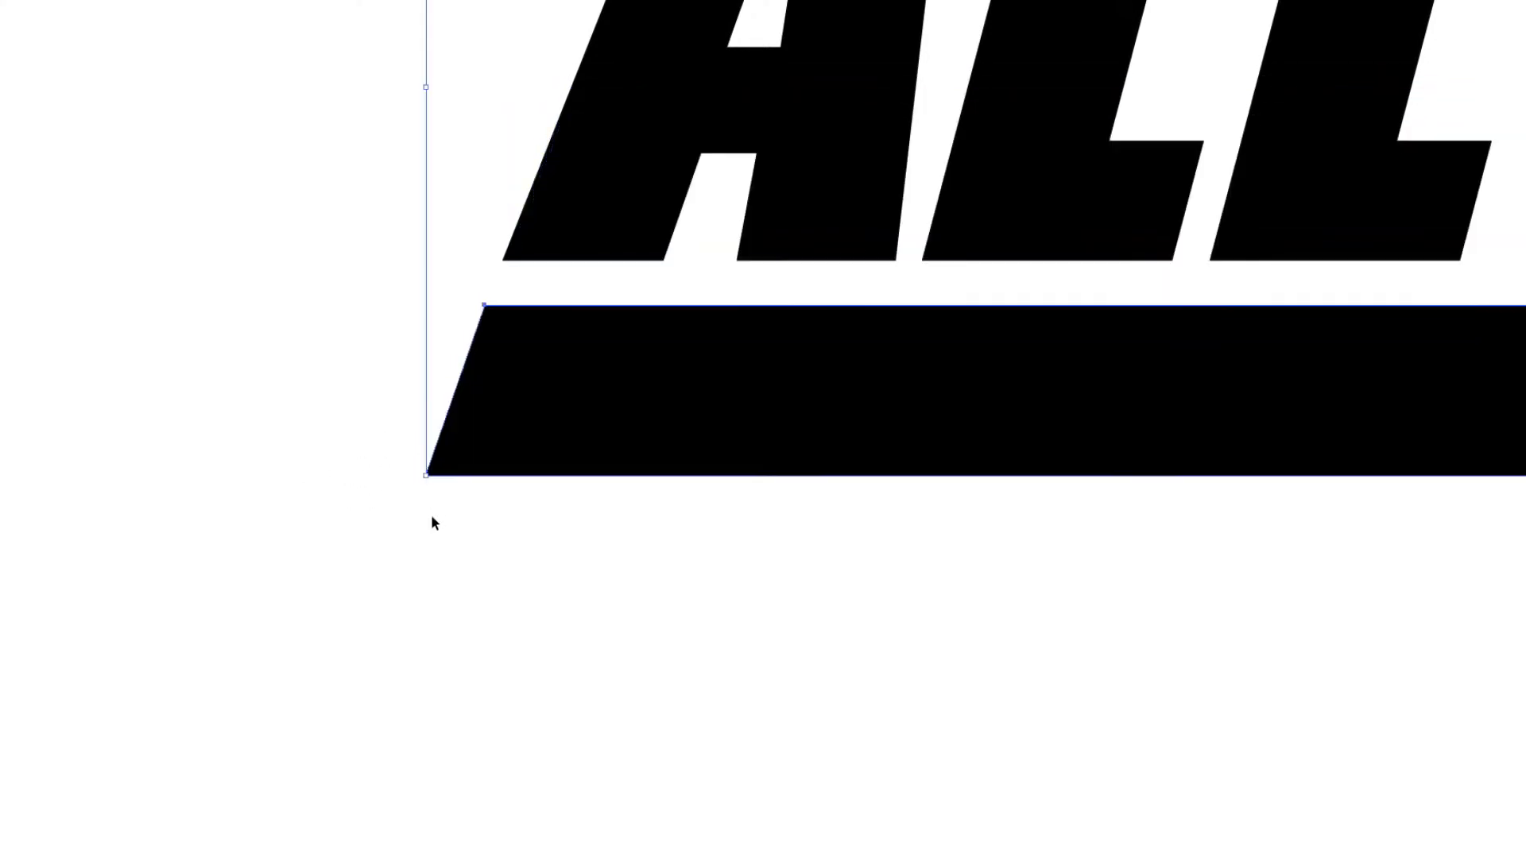
drag(434, 522, 390, 452)
key(Left)
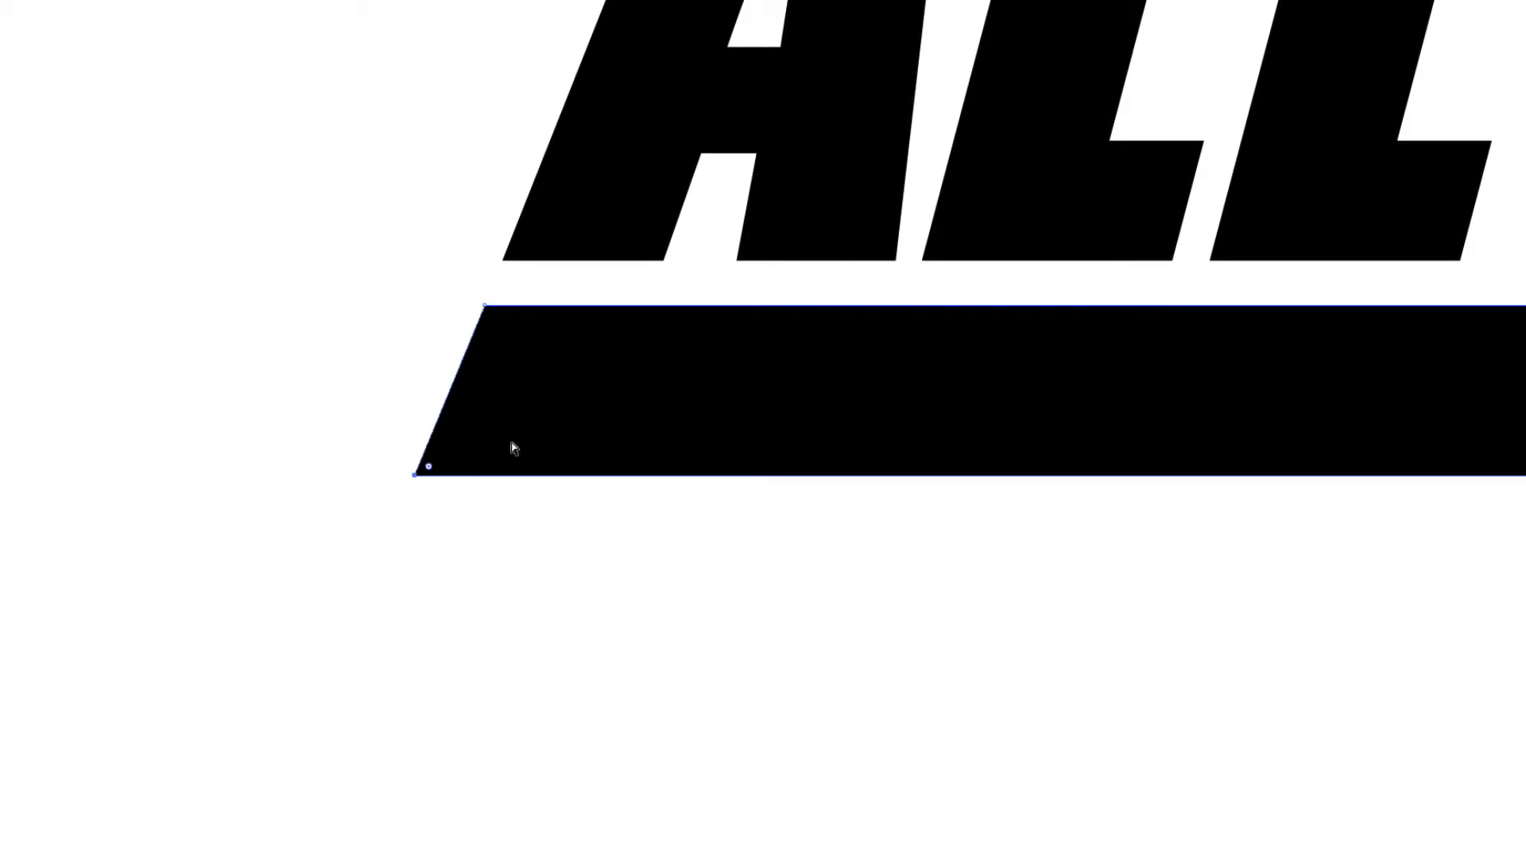
key(ctrl+shift+a)
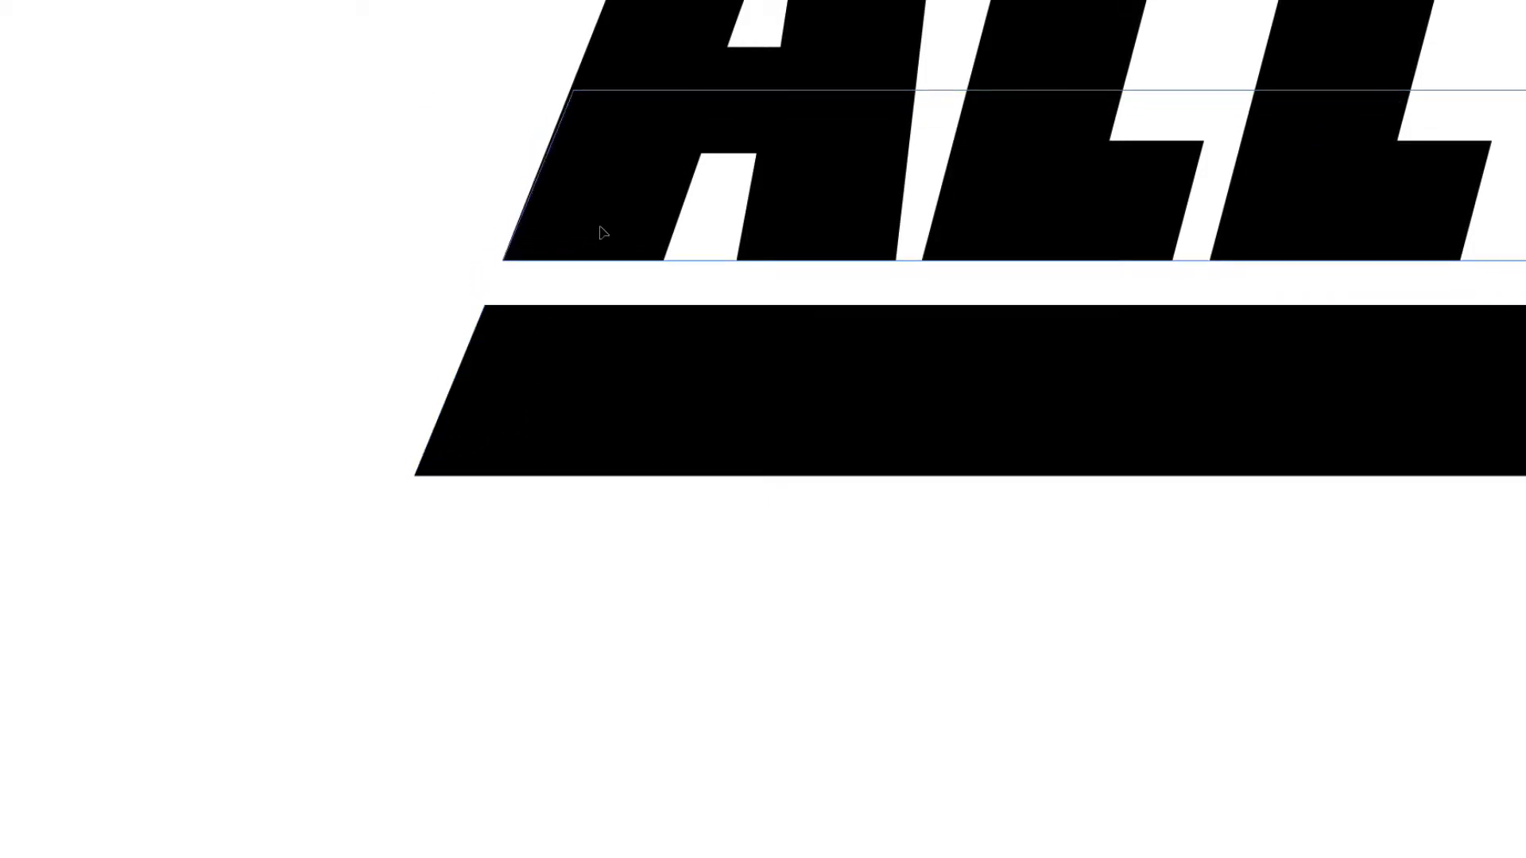
drag(599, 227, 598, 228)
key(ctrl+z)
click(903, 595)
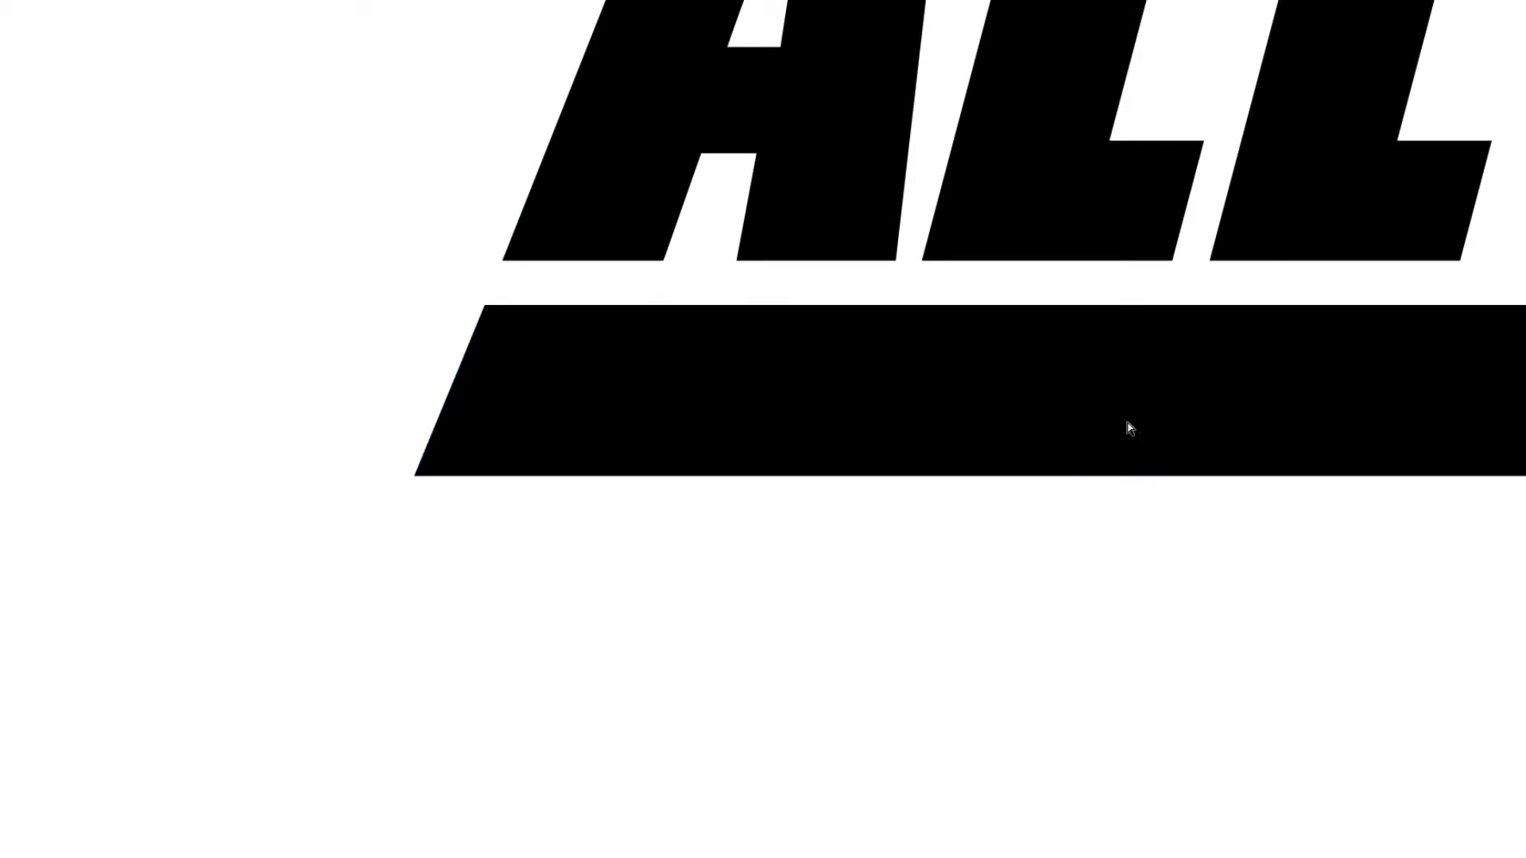
Step: Reshape the outer curve at the bar's right end by extending the direction handle of its bottom anchor point
alt+click(1190, 387)
alt+click(1190, 387)
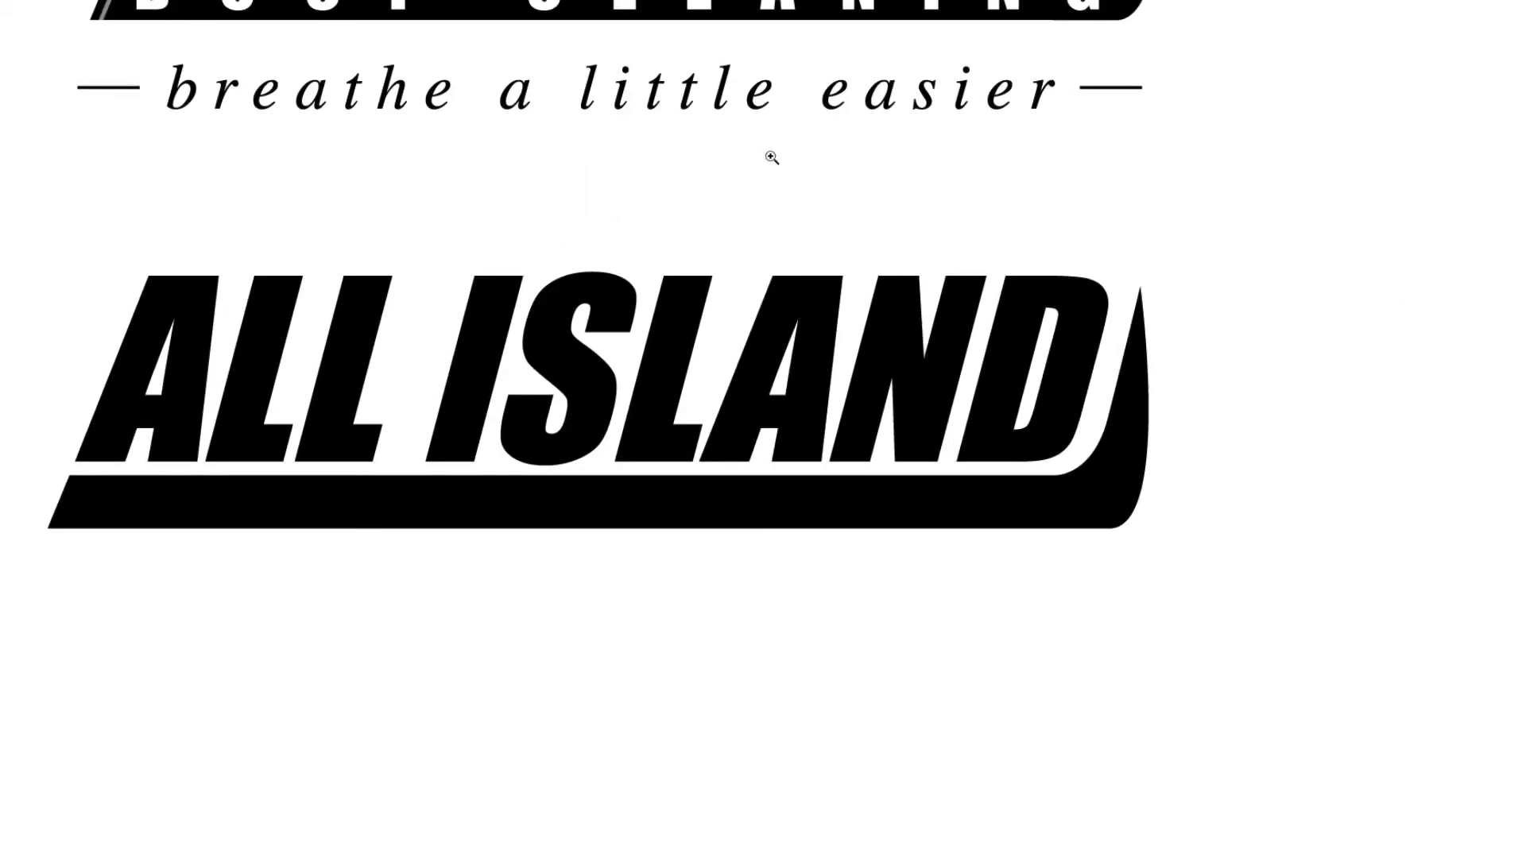
drag(1002, 285, 1052, 446)
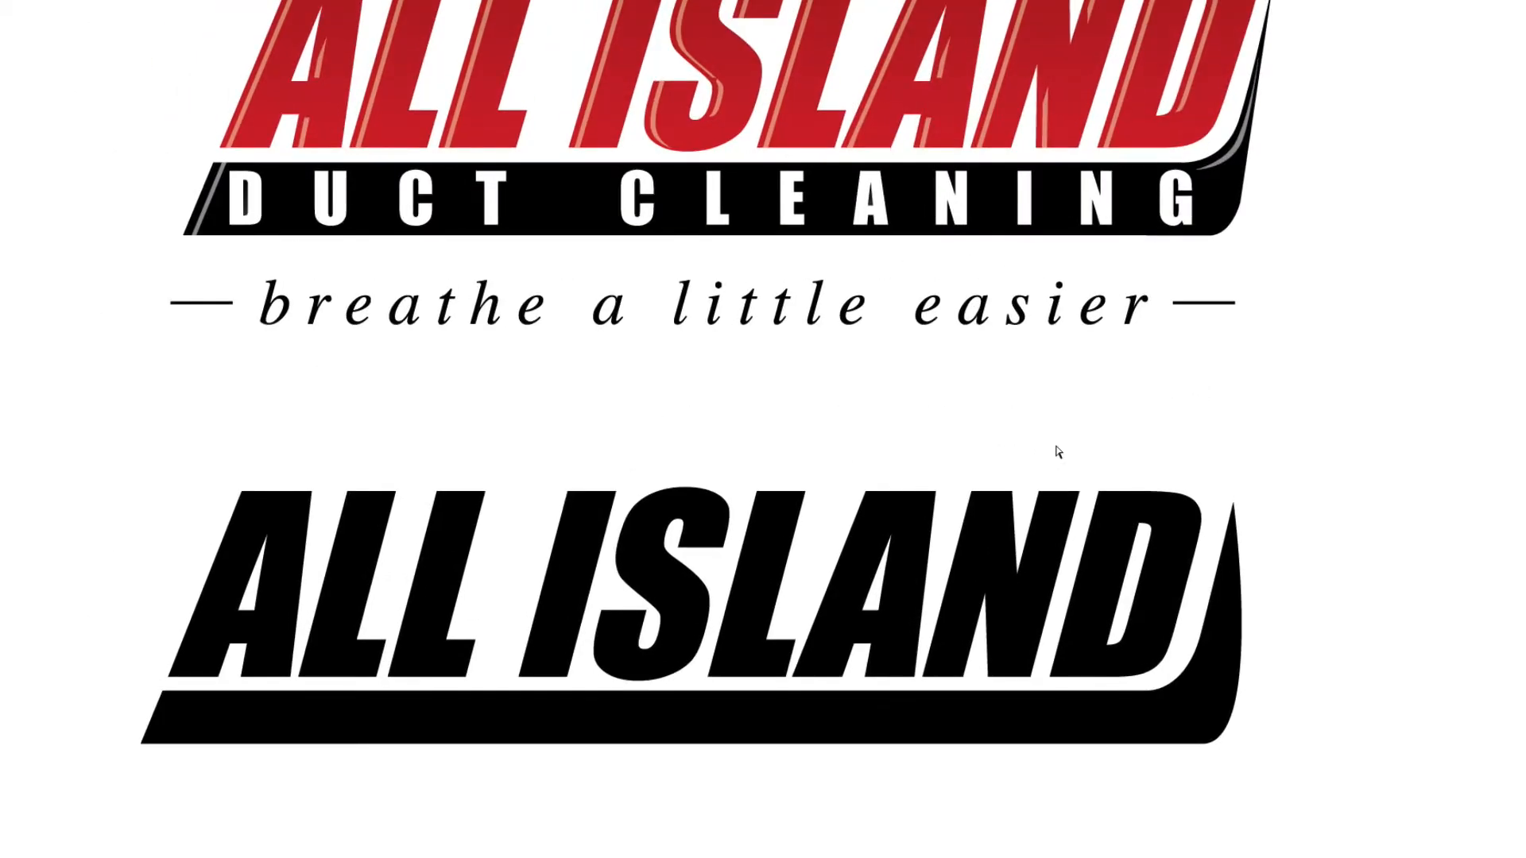
click(1234, 666)
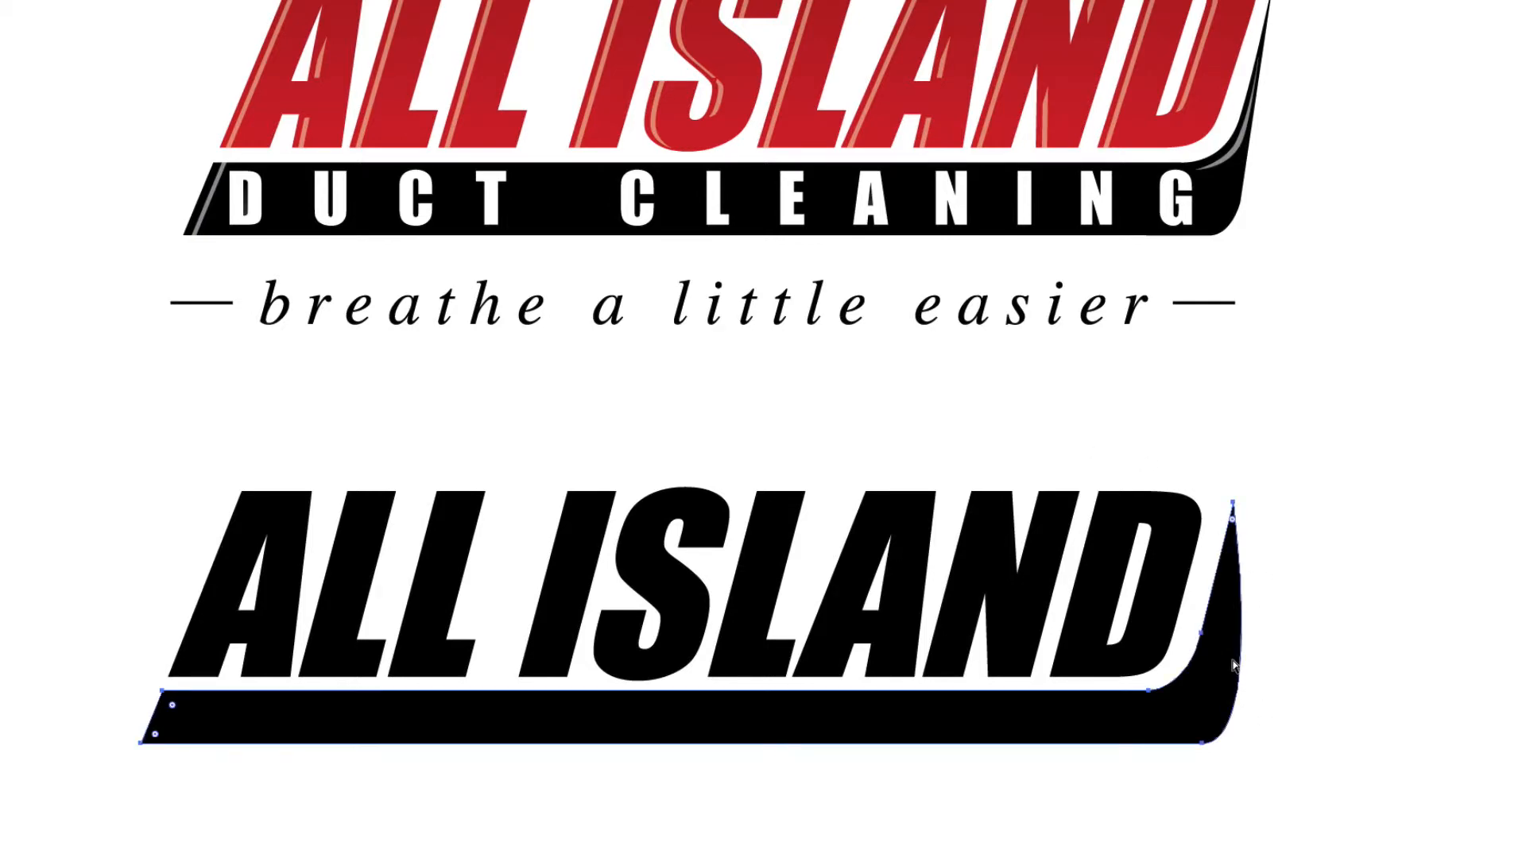
click(1201, 744)
mouse_move(1195, 744)
mouse_down()
mouse_move(1151, 744)
mouse_move(1219, 742)
mouse_up()
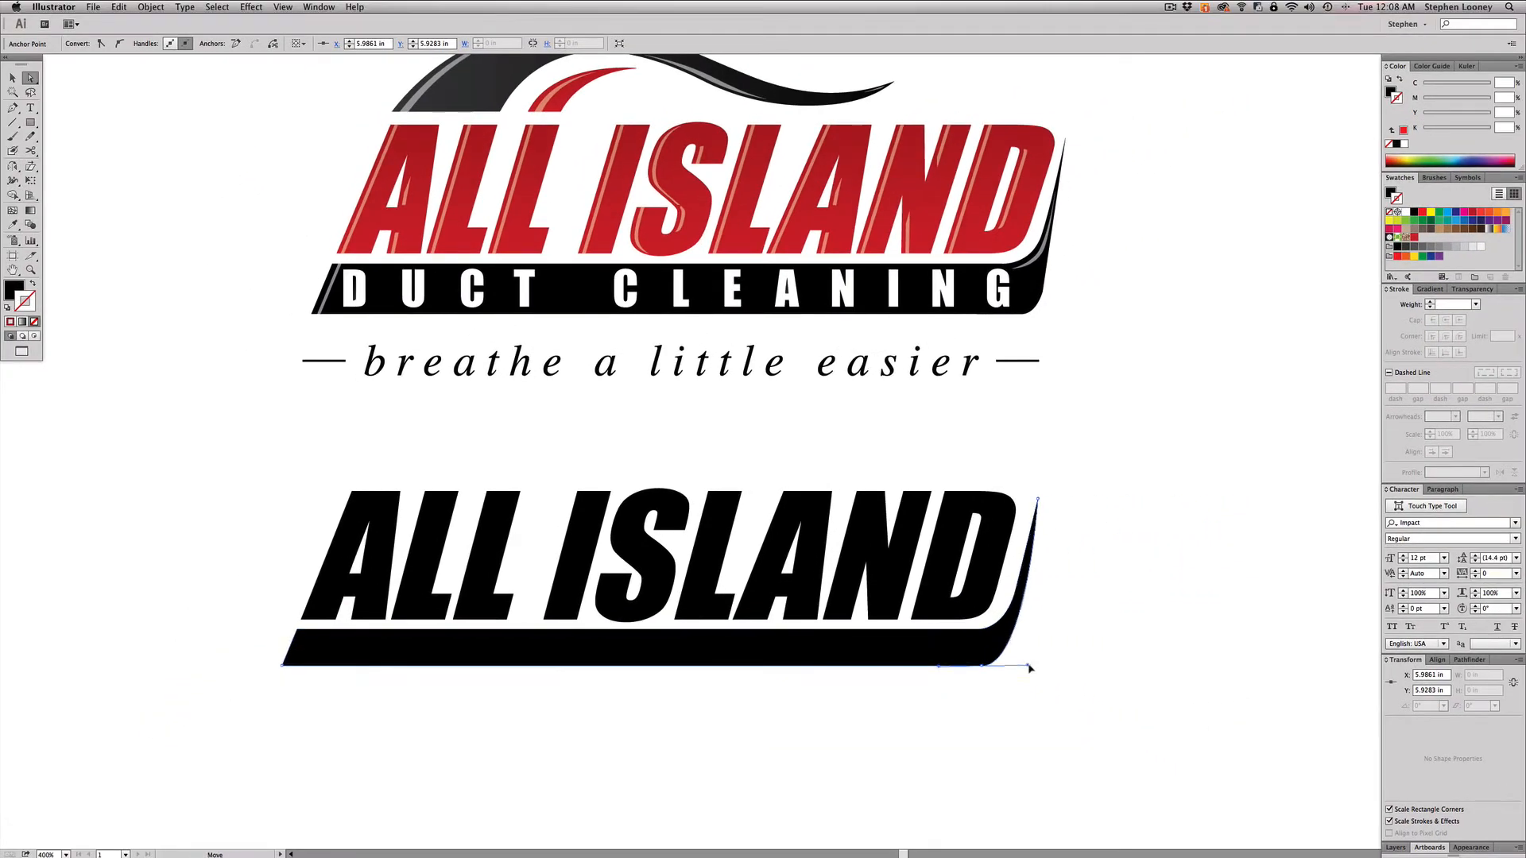
drag(1029, 669, 1034, 668)
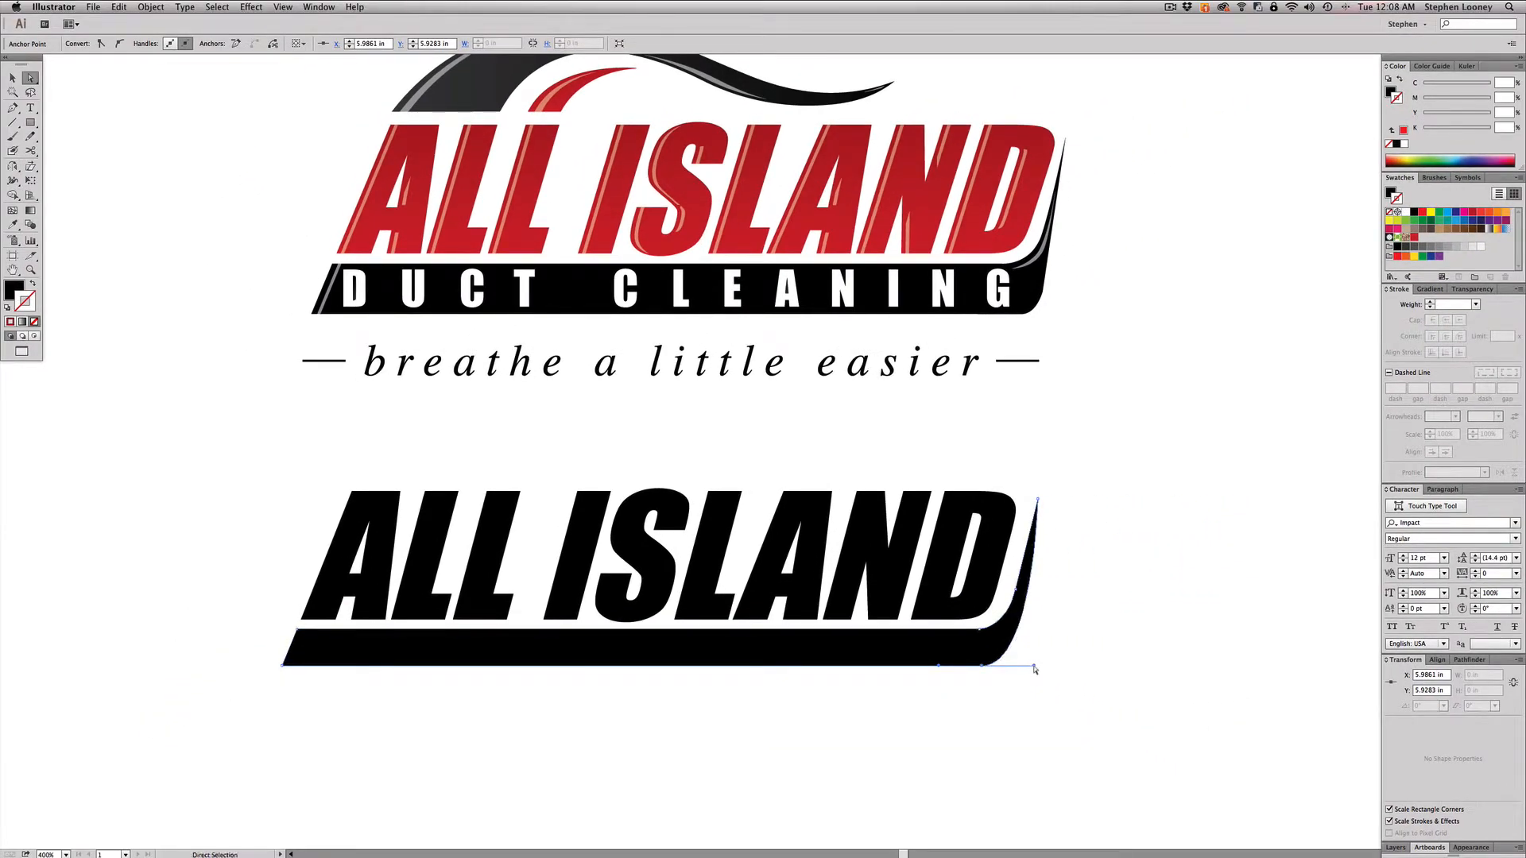
Step: Adjust the upper direction handle of the bar's inner curve beside the D, and deselect the shape
click(1018, 594)
drag(1027, 550, 1028, 563)
click(979, 637)
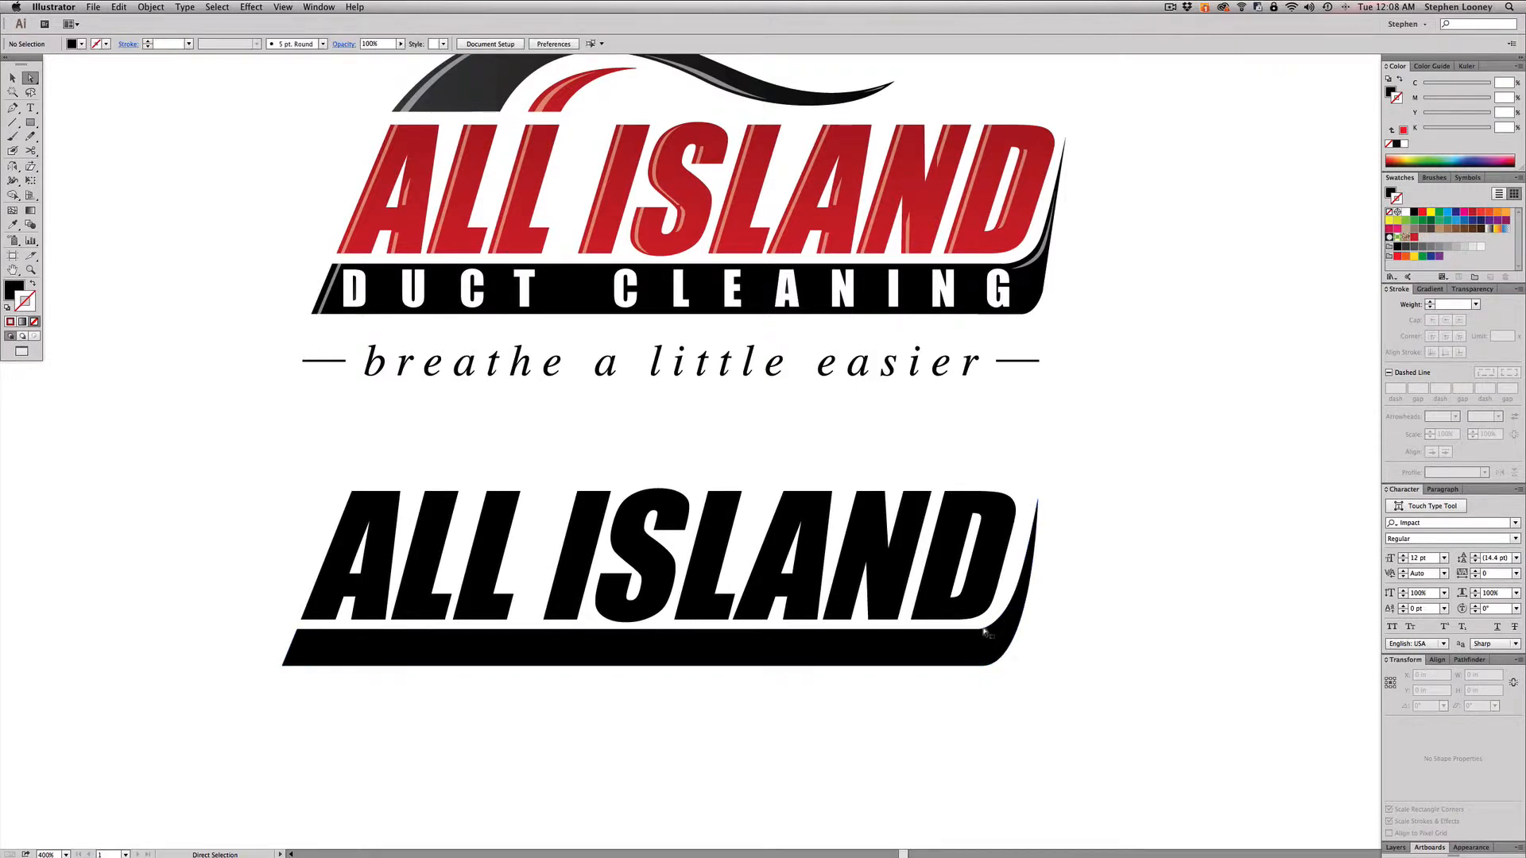
click(980, 631)
click(1070, 558)
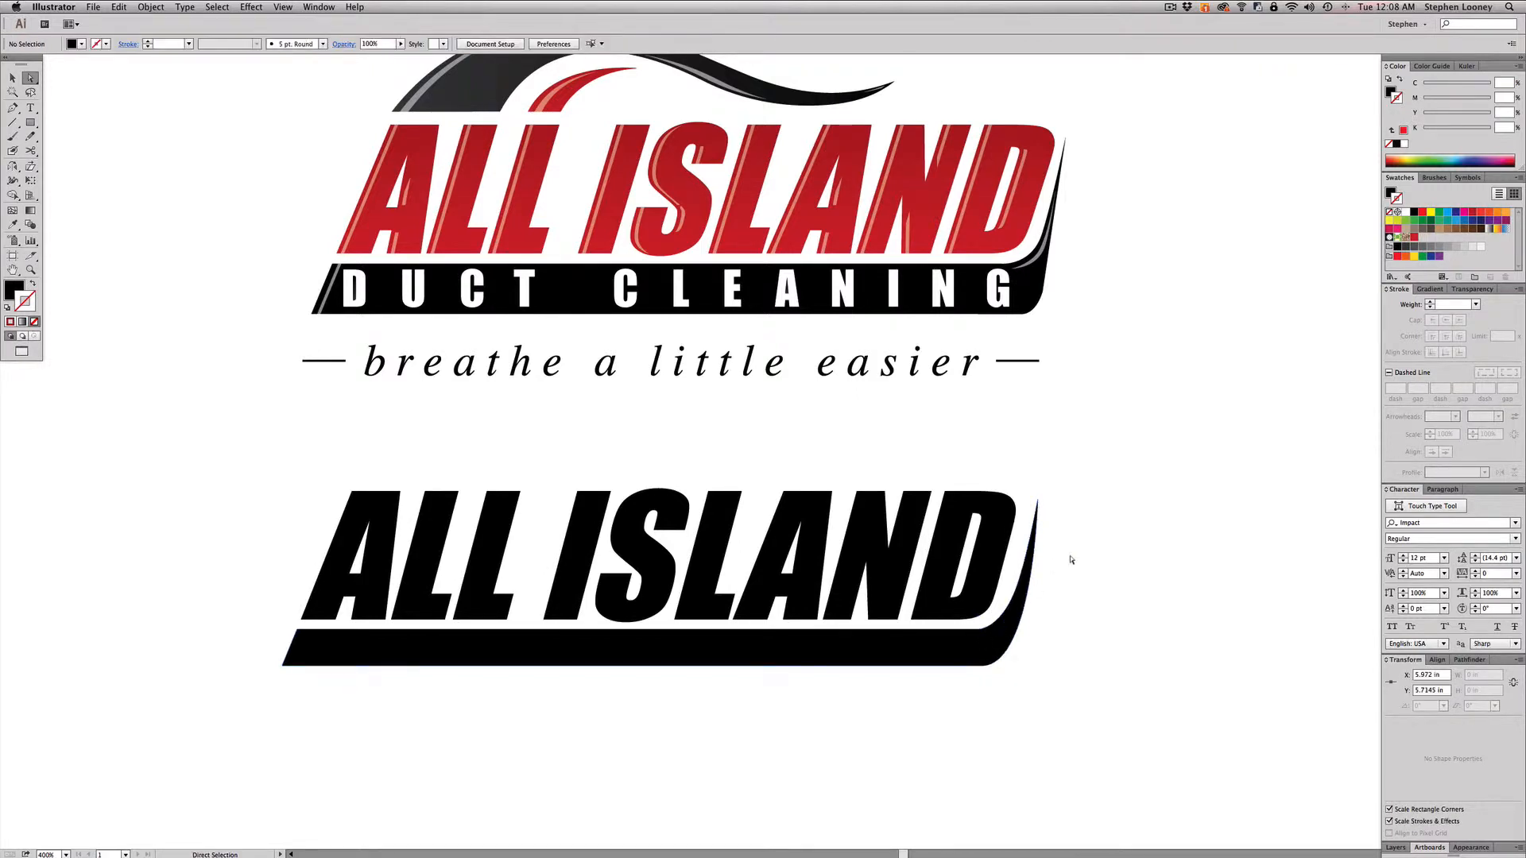
Step: Move the bar's pointed right tip slightly toward the D and readjust the inner curve's handle below it
click(1033, 501)
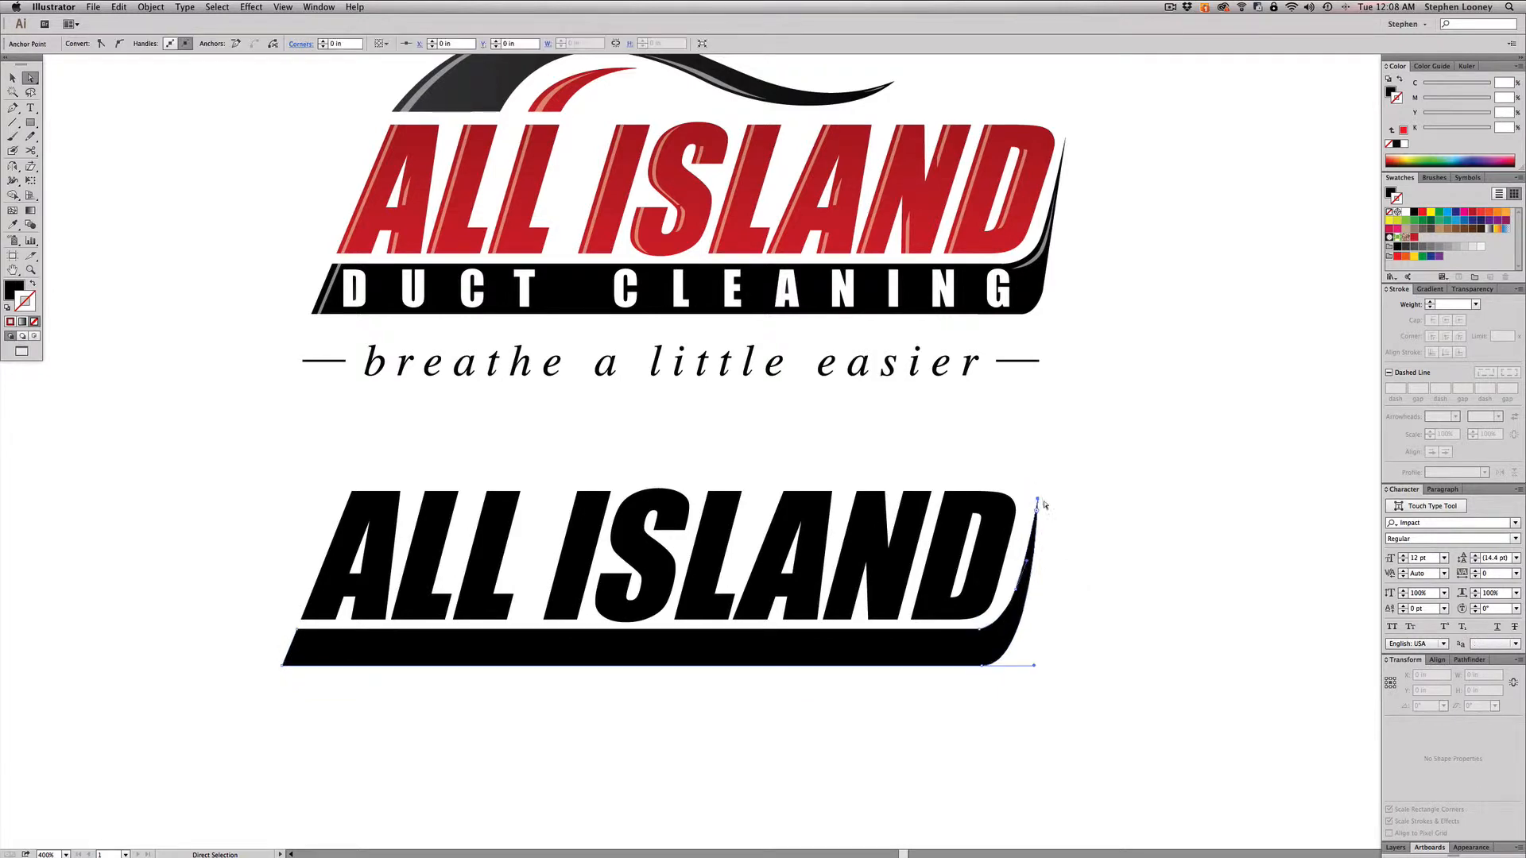
click(1049, 505)
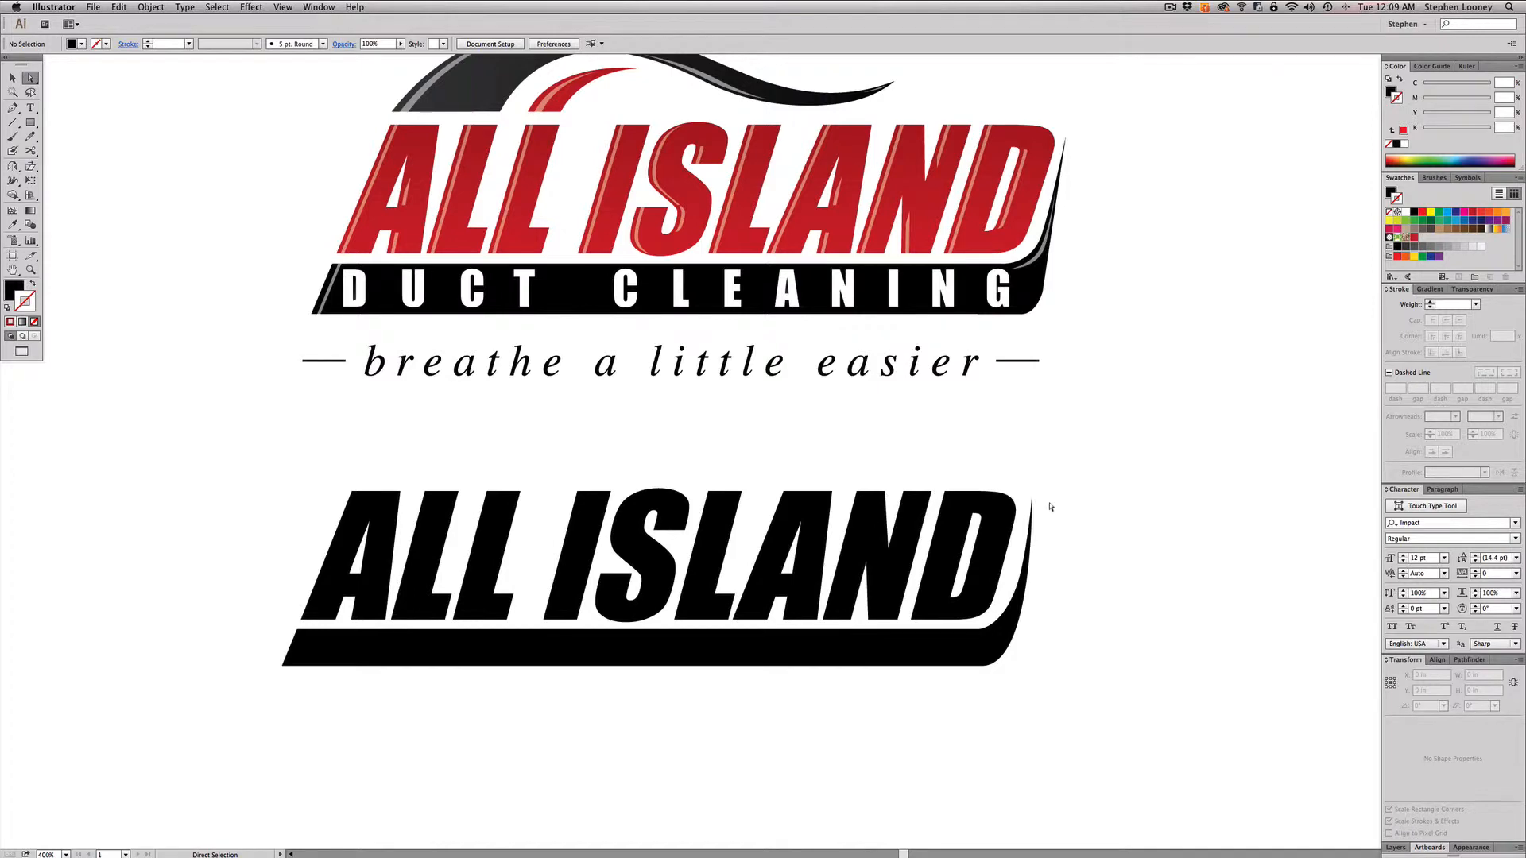
click(1031, 534)
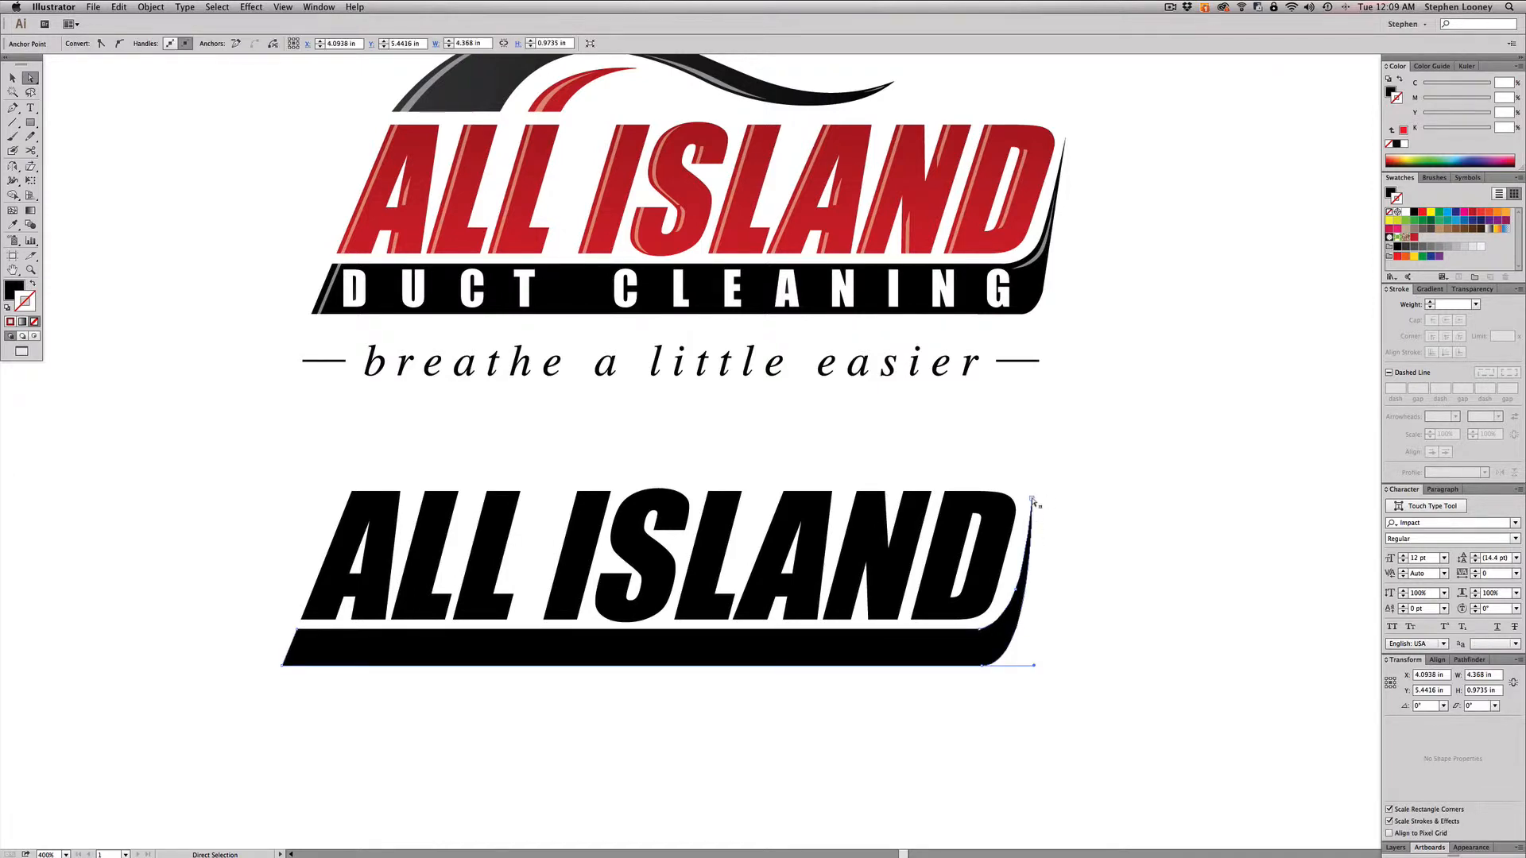
click(1033, 500)
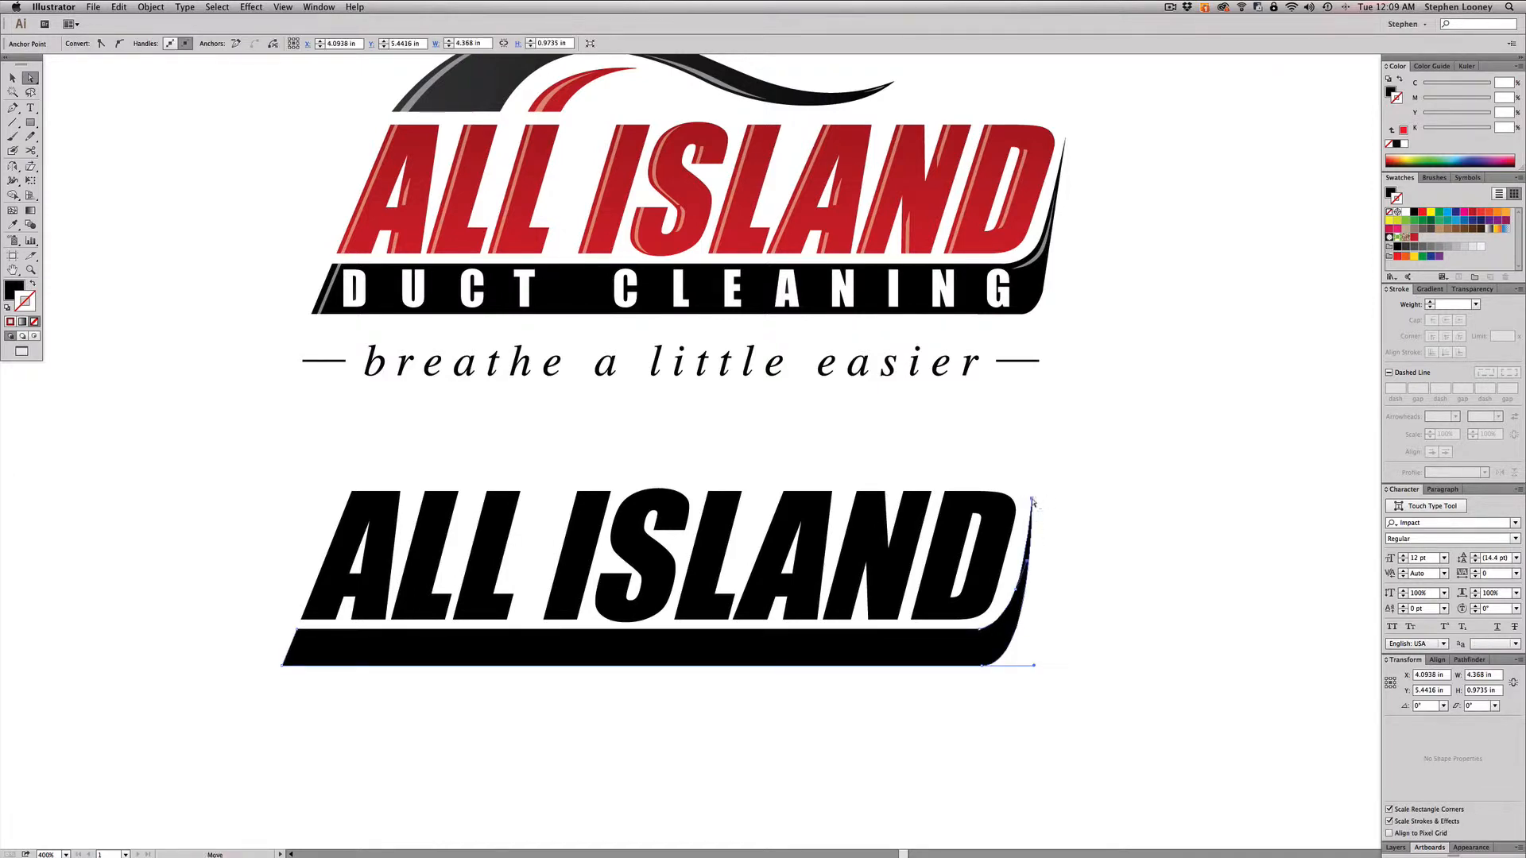
click(1028, 563)
drag(1026, 560, 1058, 585)
click(1057, 565)
key(space)
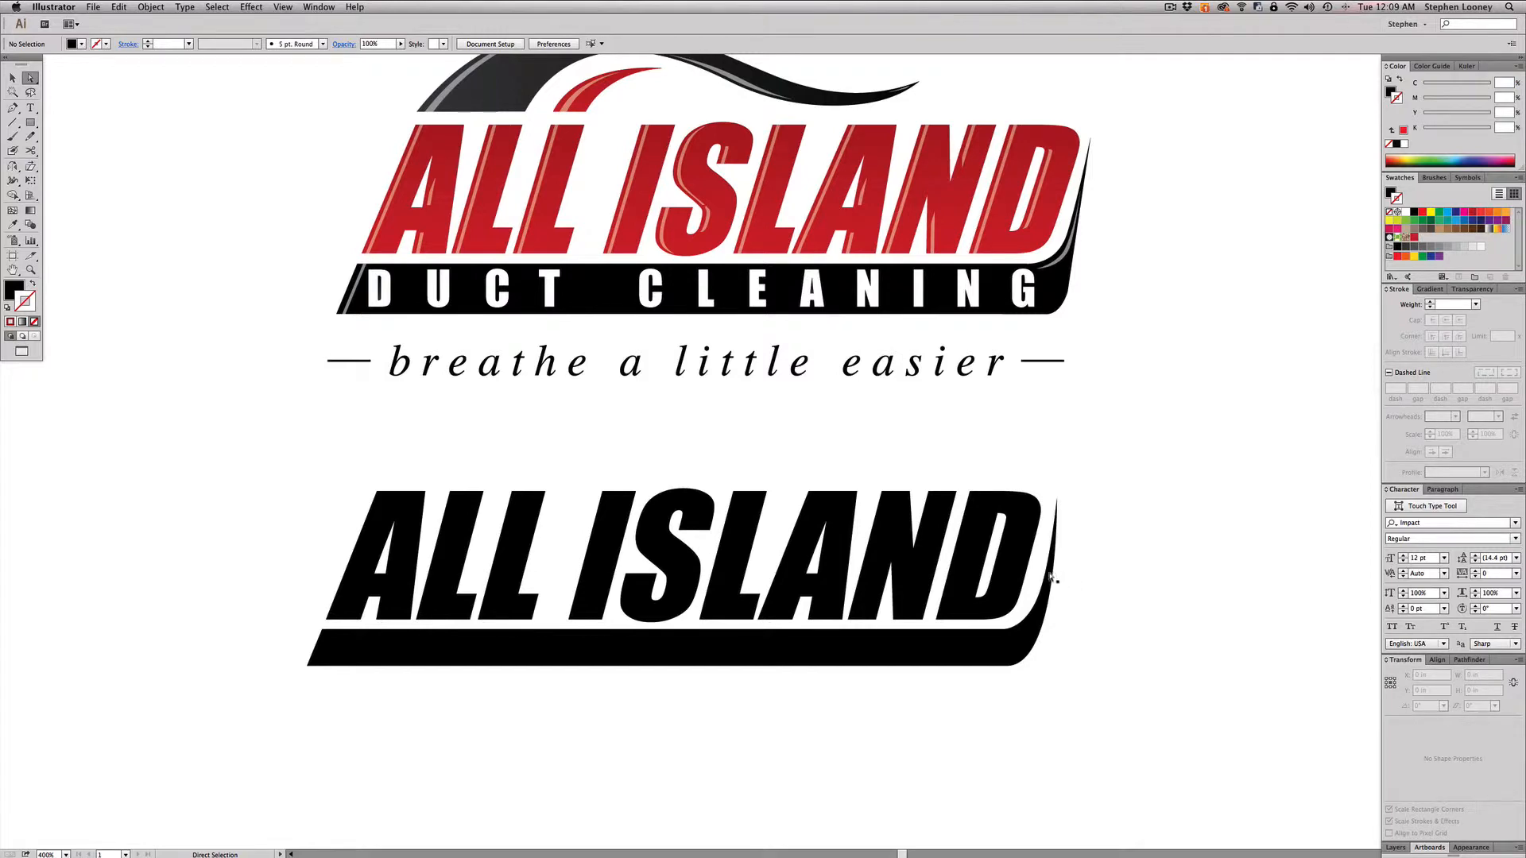
Step: Shift the inner curve's lower anchor point left along the bar's upper edge to X 5.9167 in, and deselect the shape
click(1055, 518)
click(1057, 502)
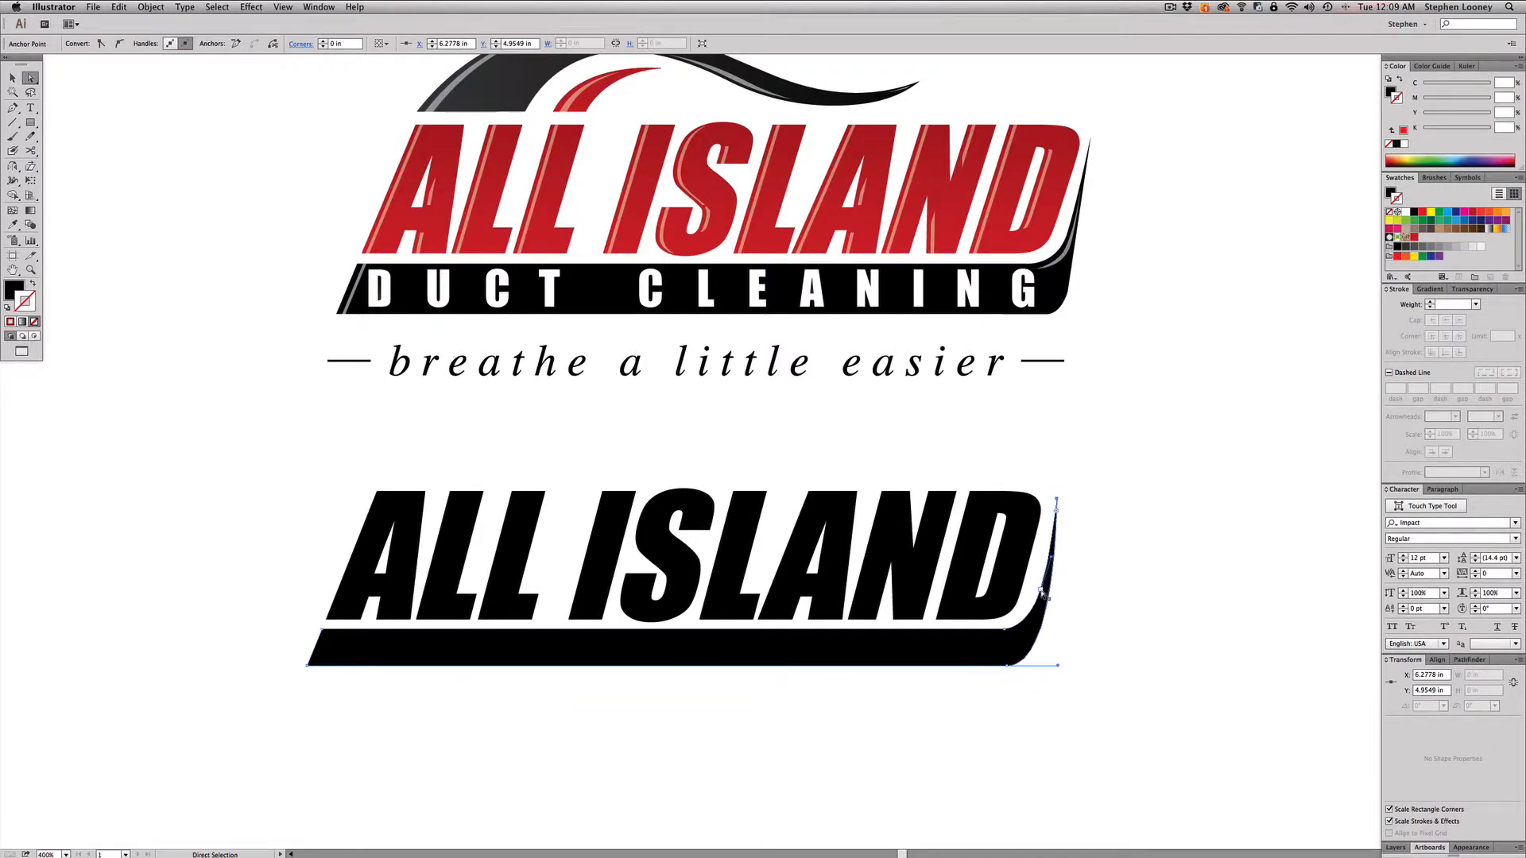
click(1007, 634)
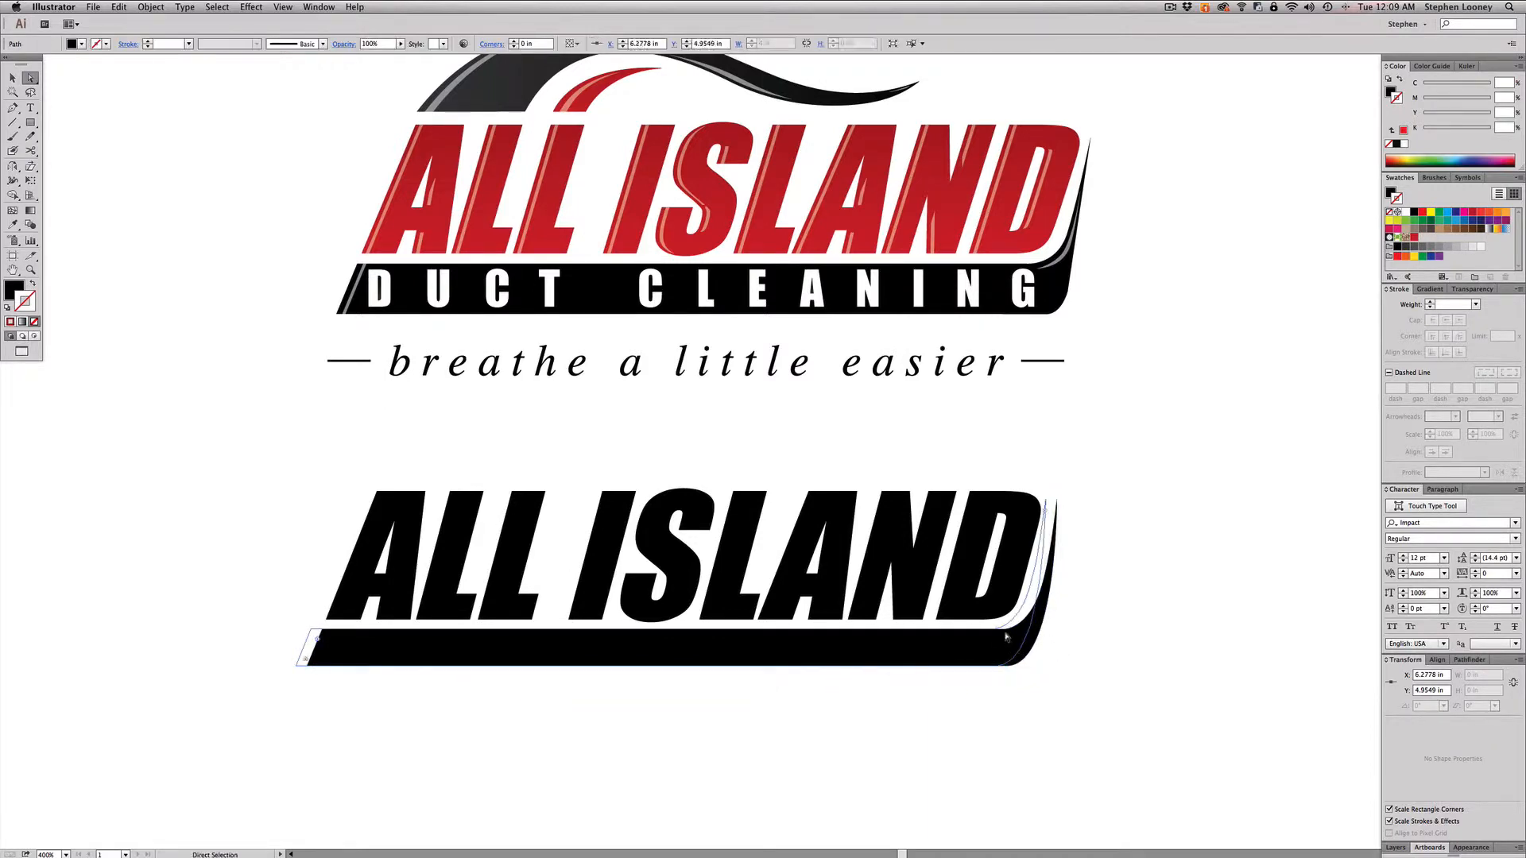
click(1002, 633)
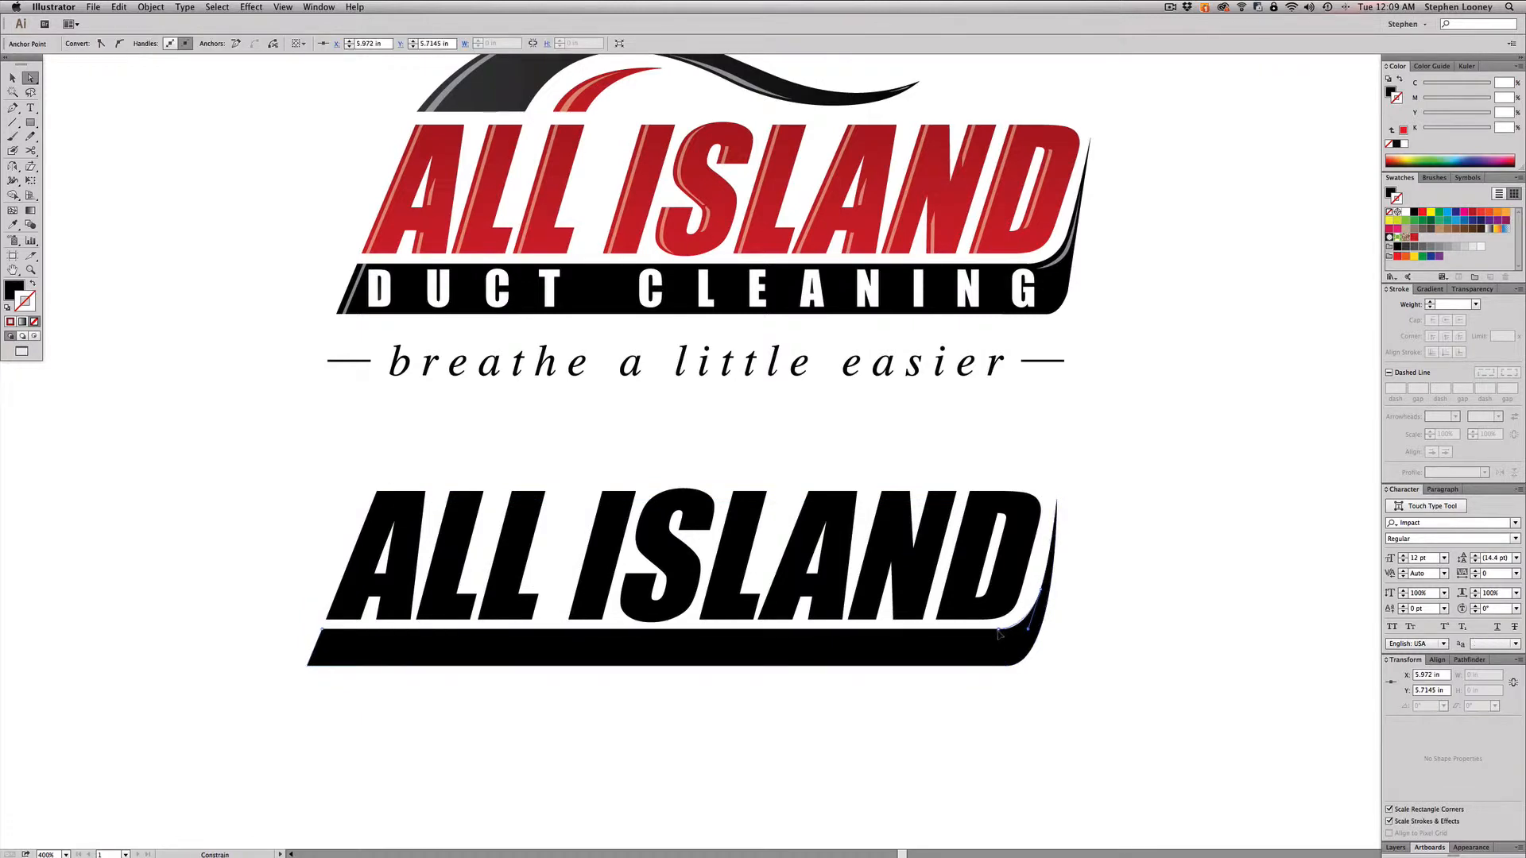
drag(995, 631, 994, 631)
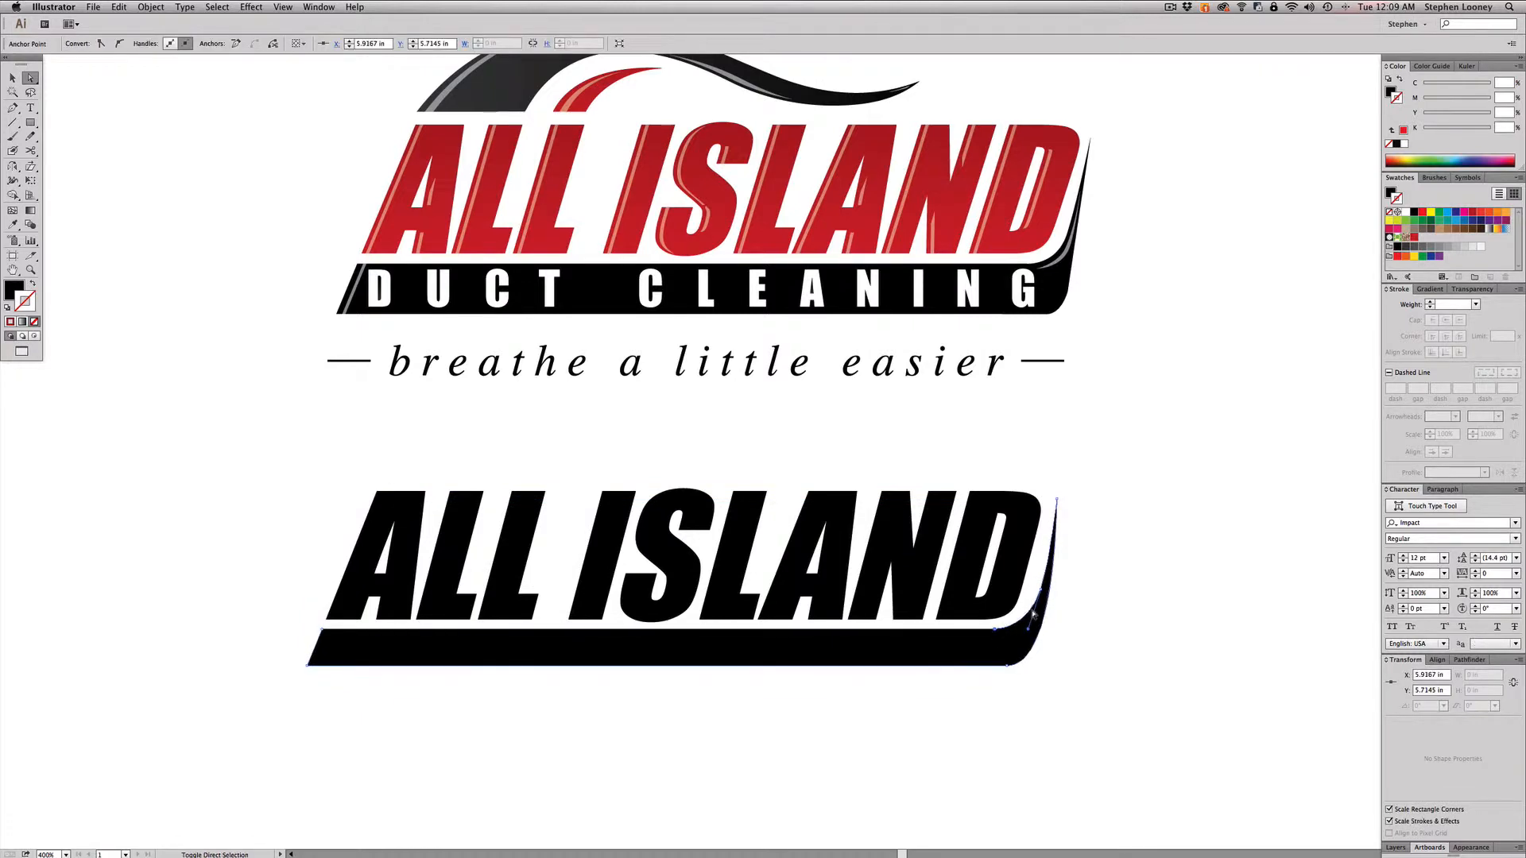
click(1046, 483)
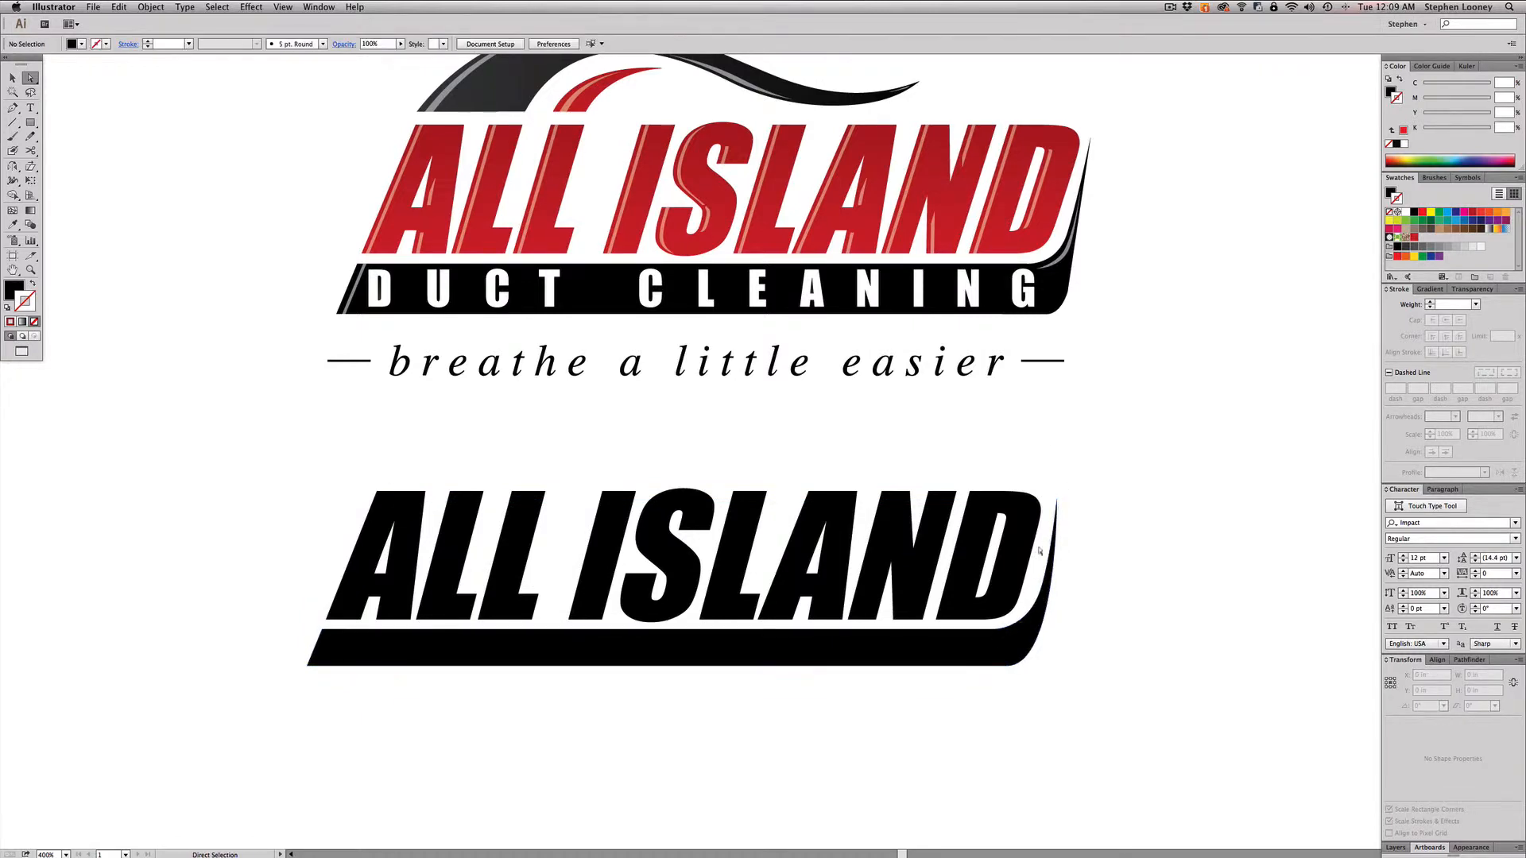
Step: Nudge the inner curve point and the tip toward the D, and shorten the bottom anchor's handle to refine the outer curve
click(1030, 618)
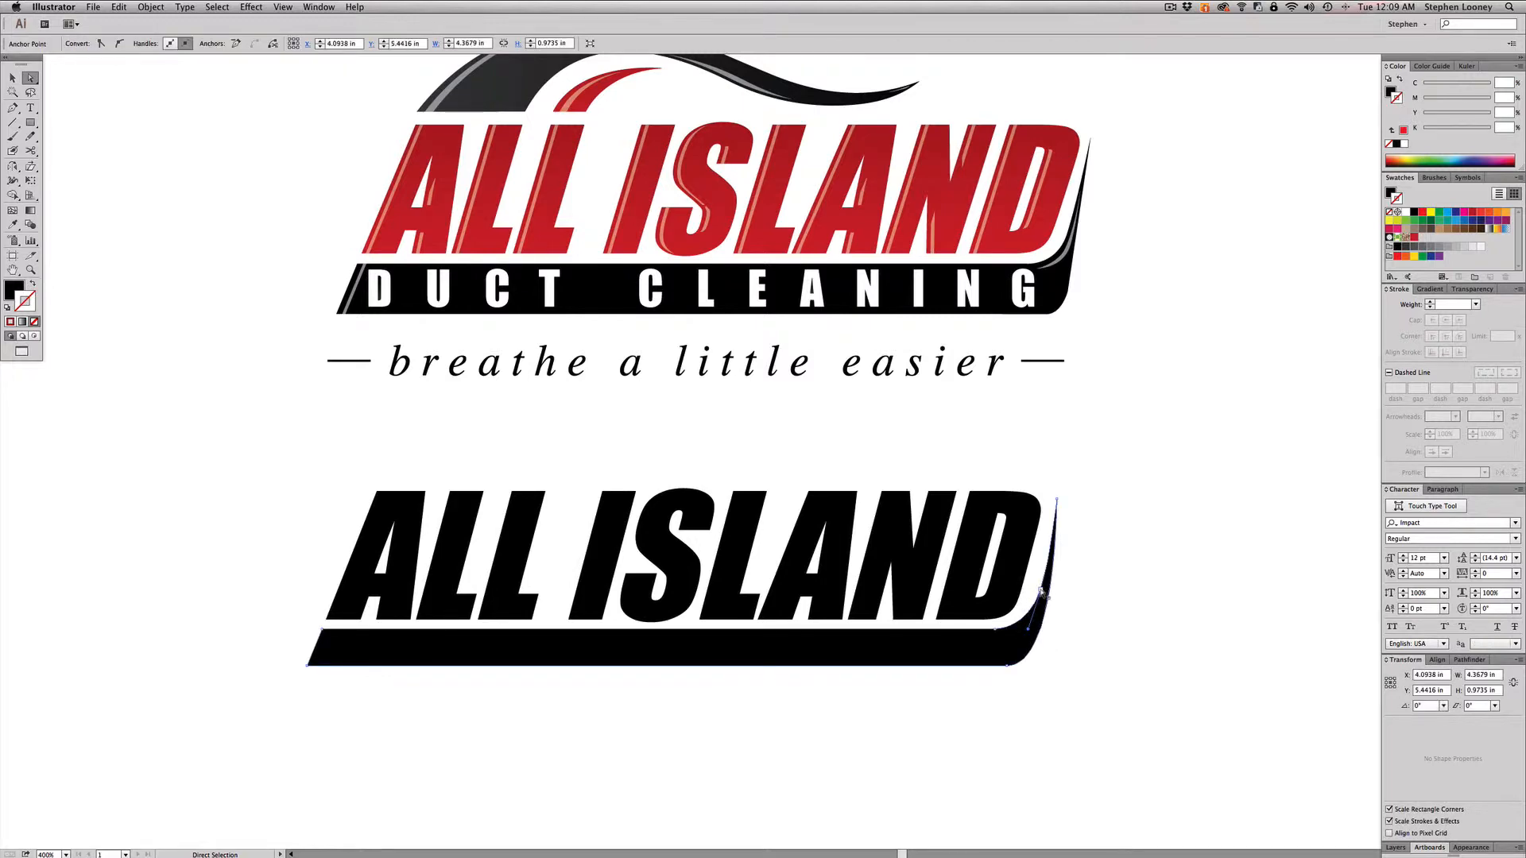
drag(1042, 591, 1038, 592)
click(1058, 500)
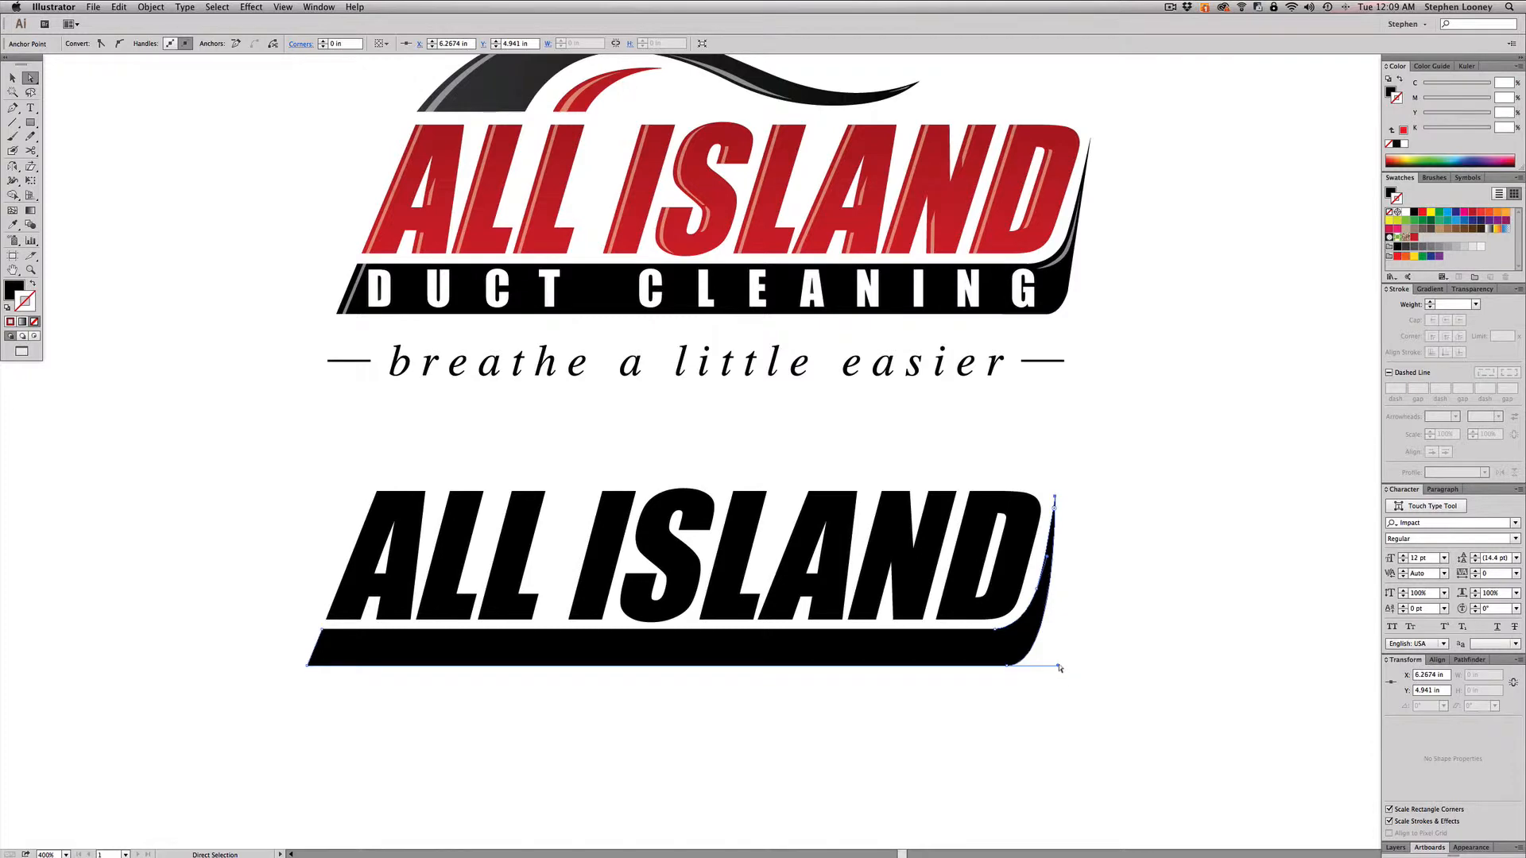
drag(1059, 668, 1051, 669)
click(1096, 637)
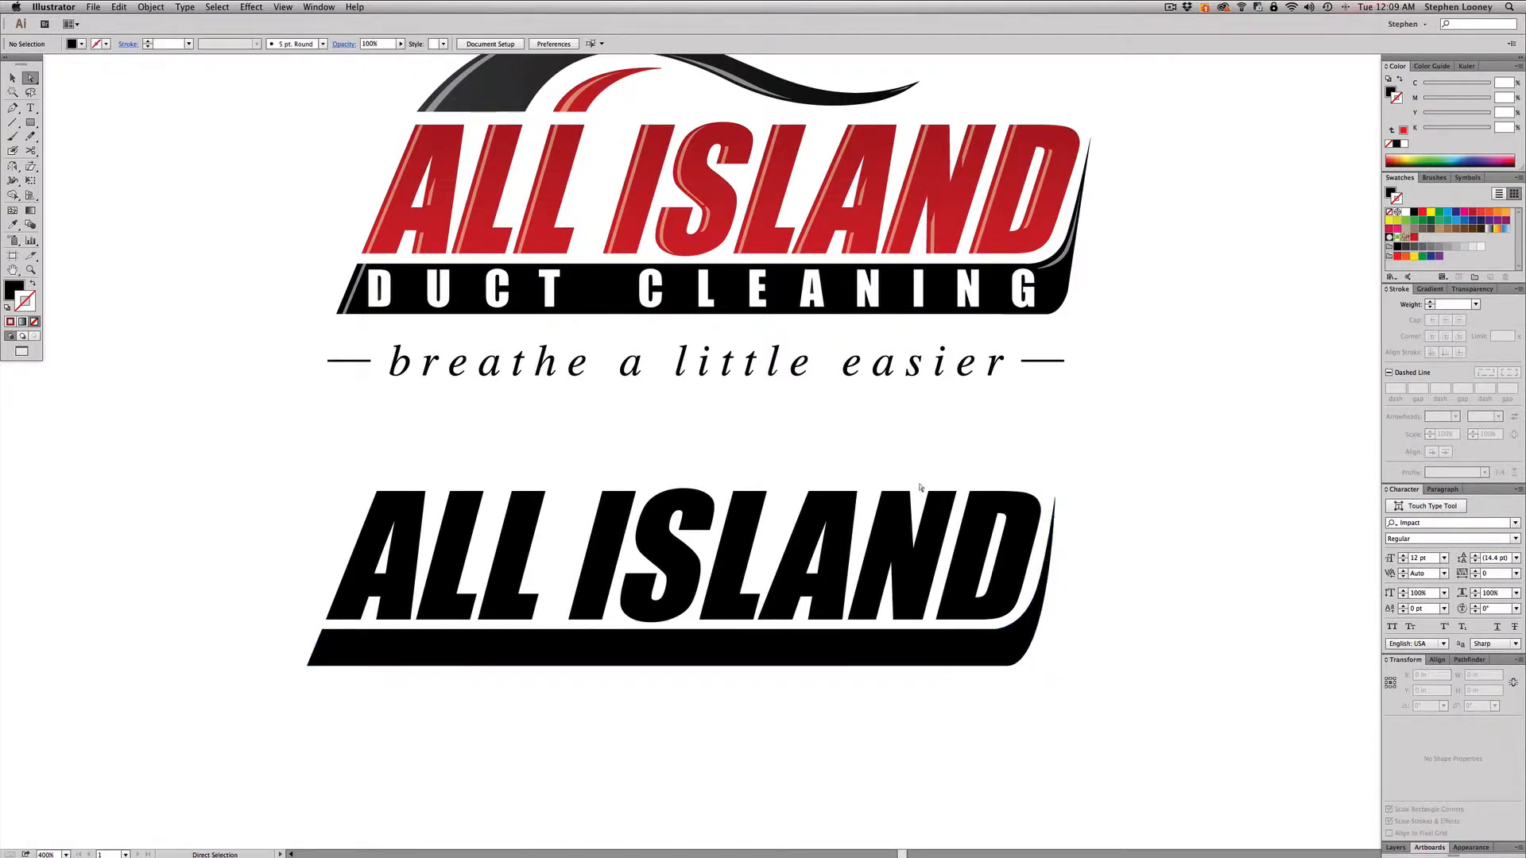
drag(832, 443, 836, 451)
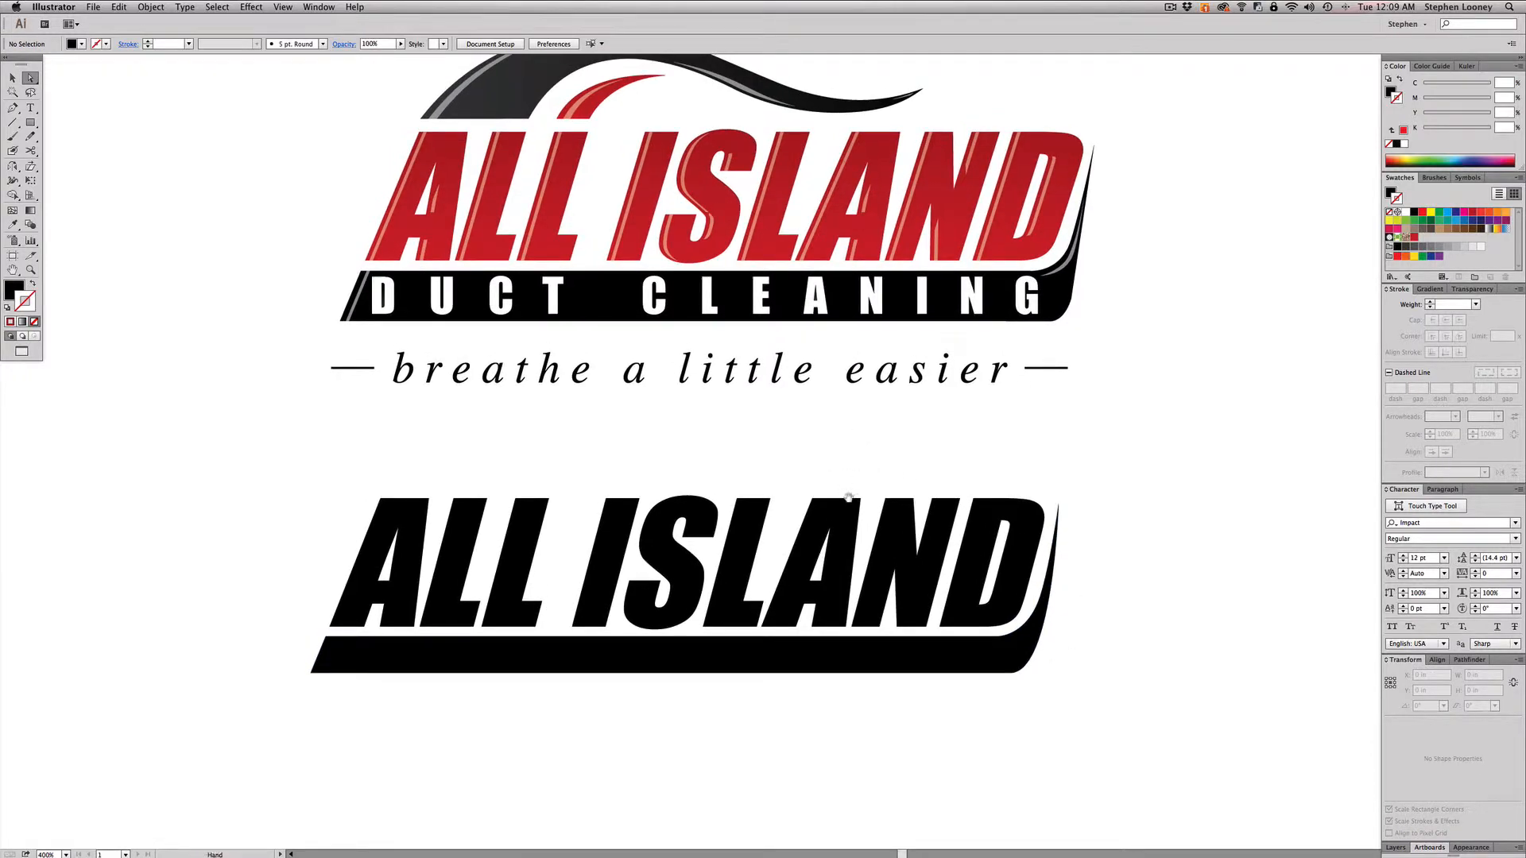
alt+click(836, 531)
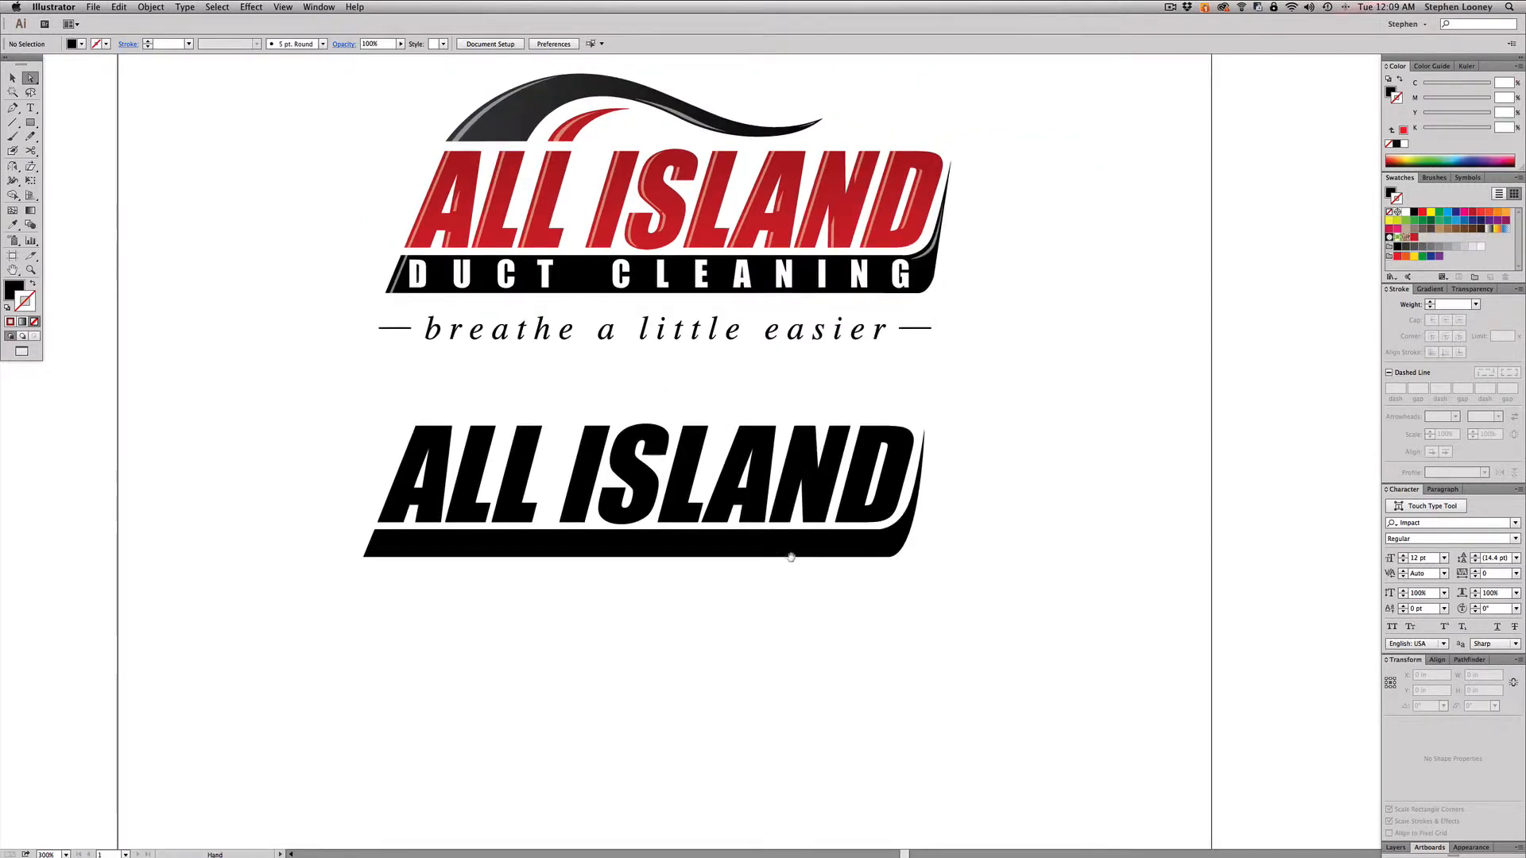
Step: Add the text DUCT CLEANING in 12 pt Impact below the recreated logo's black bar
drag(793, 545, 845, 552)
click(30, 108)
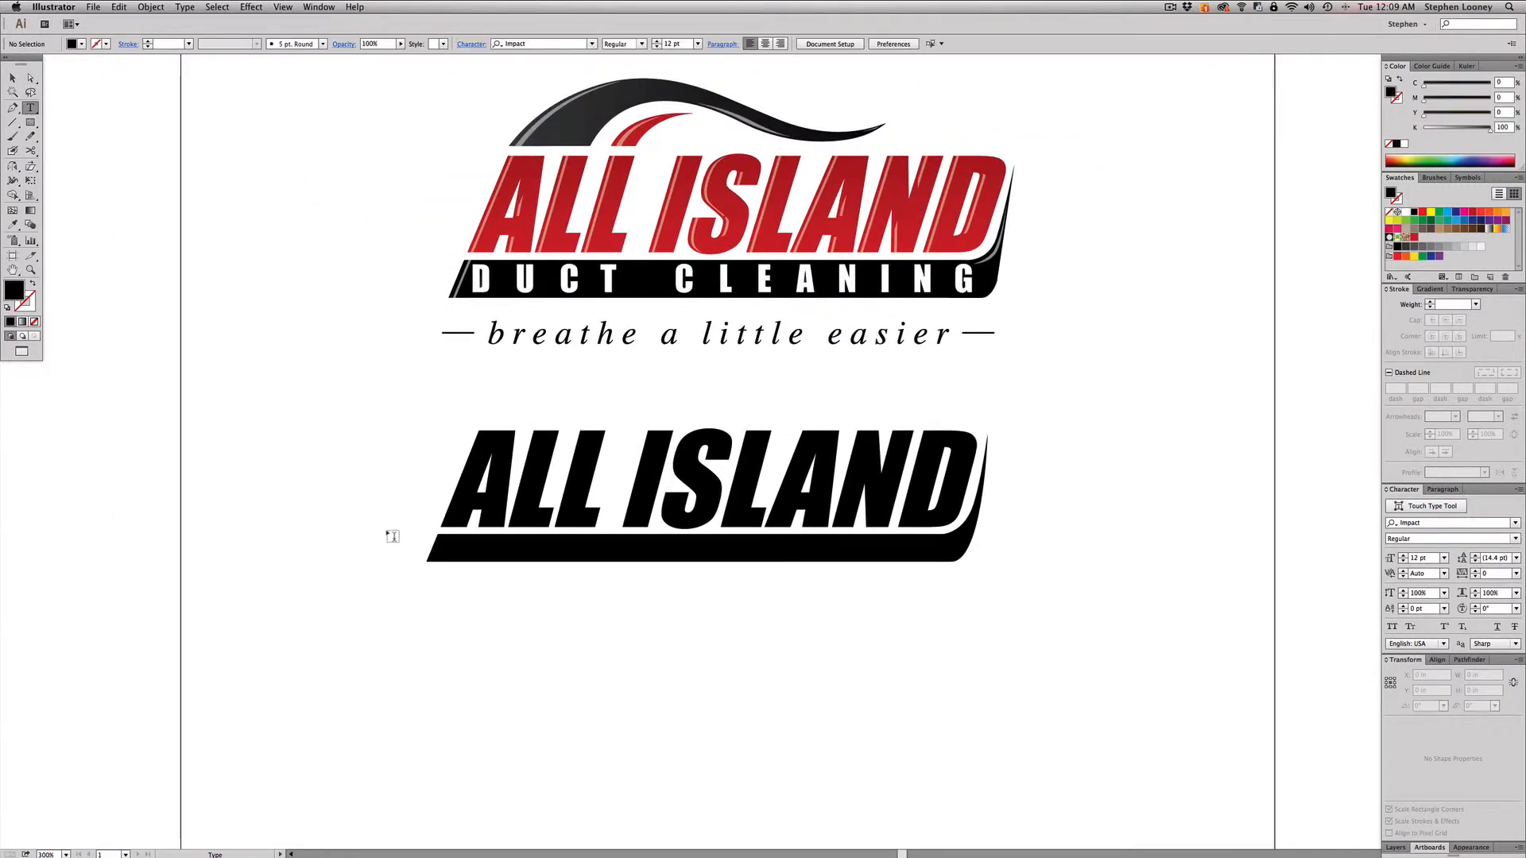
click(457, 604)
text(DU)
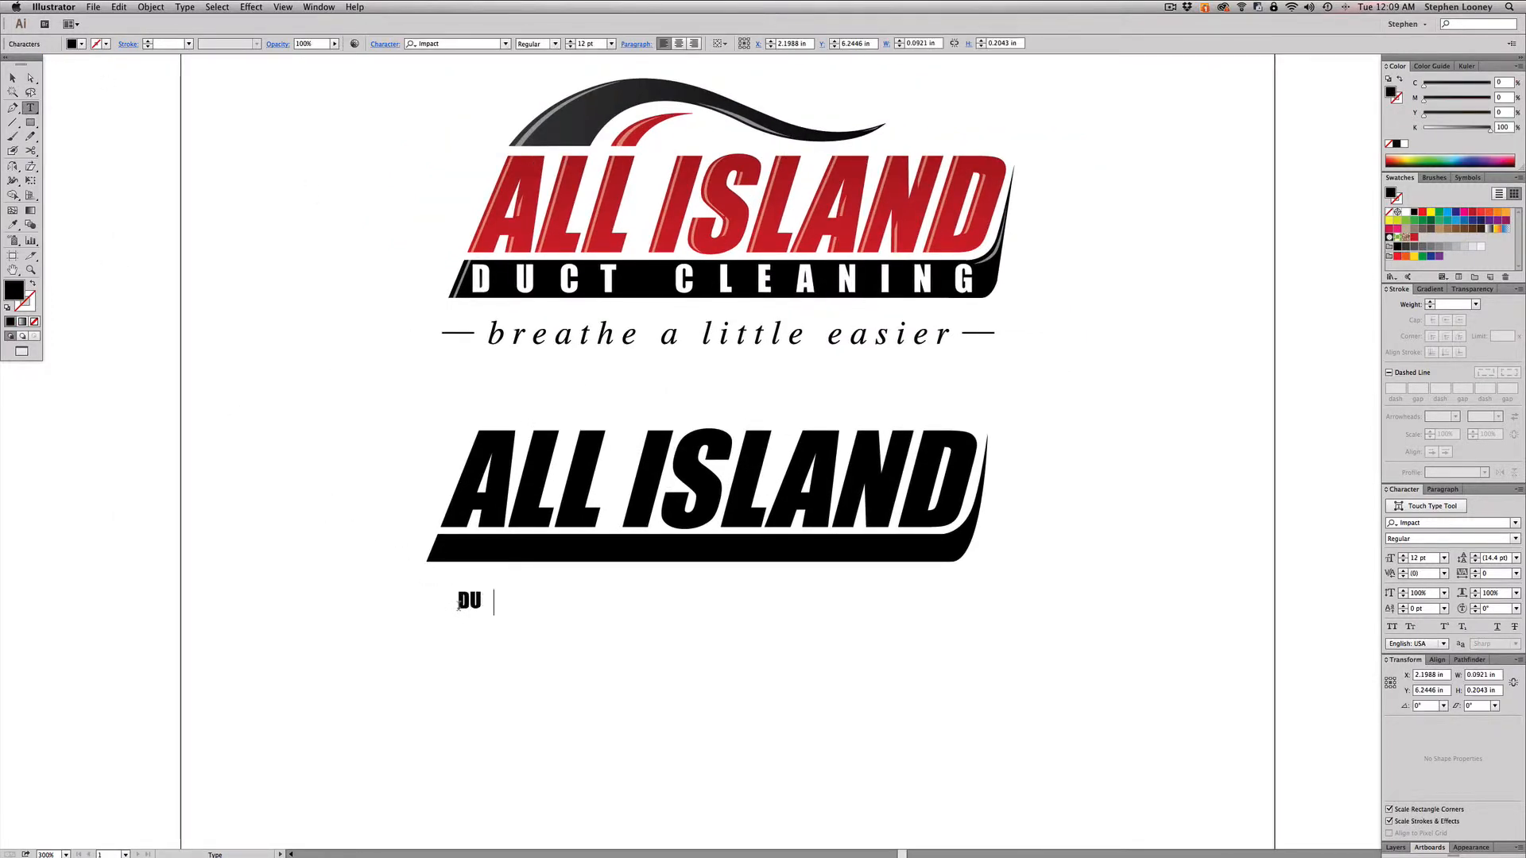
text(CT CLEAN ING)
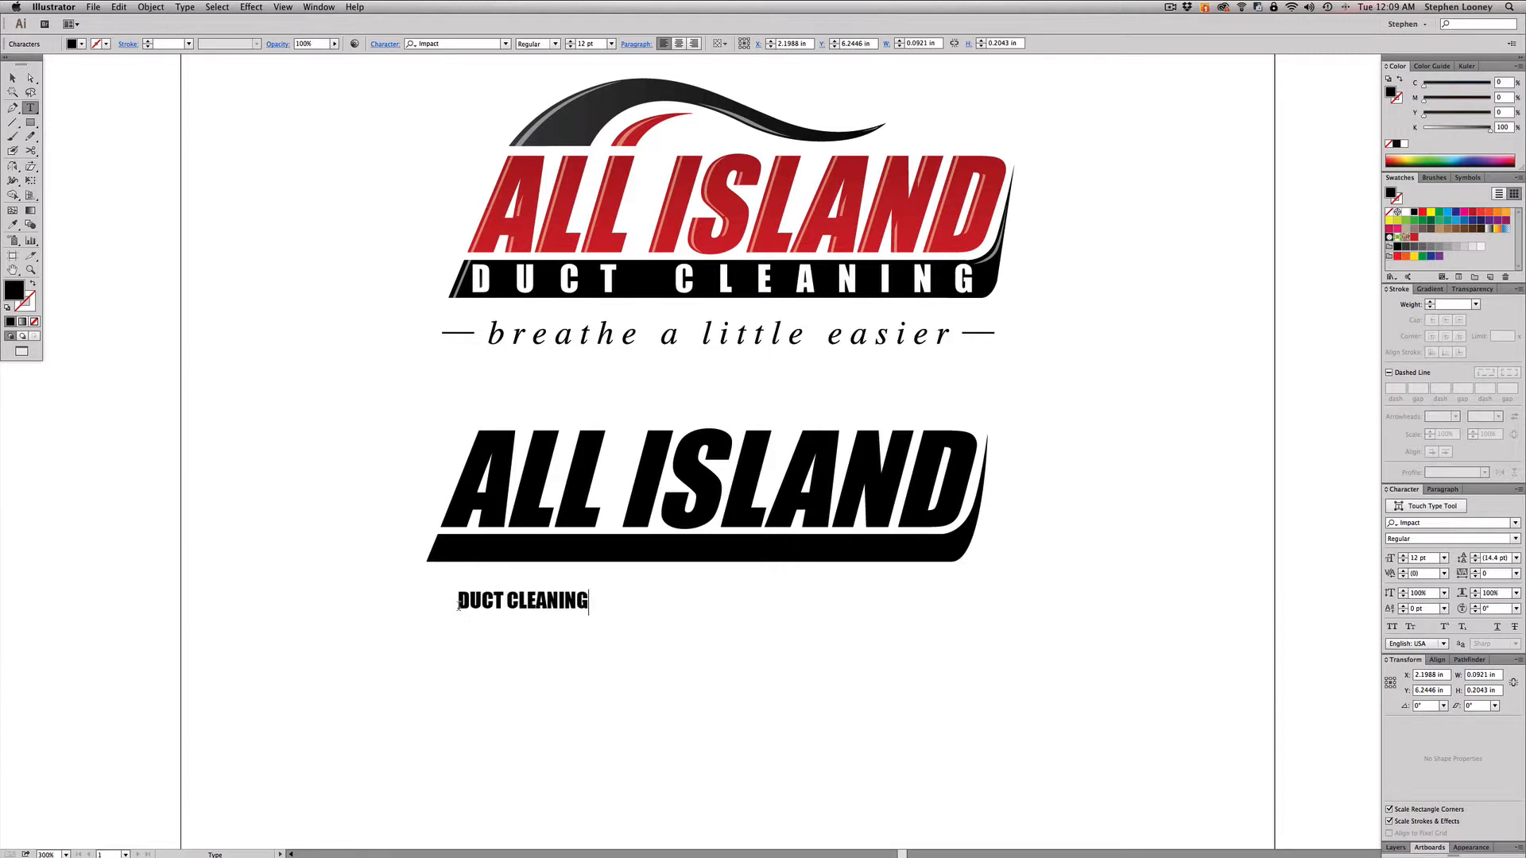
key(Escape)
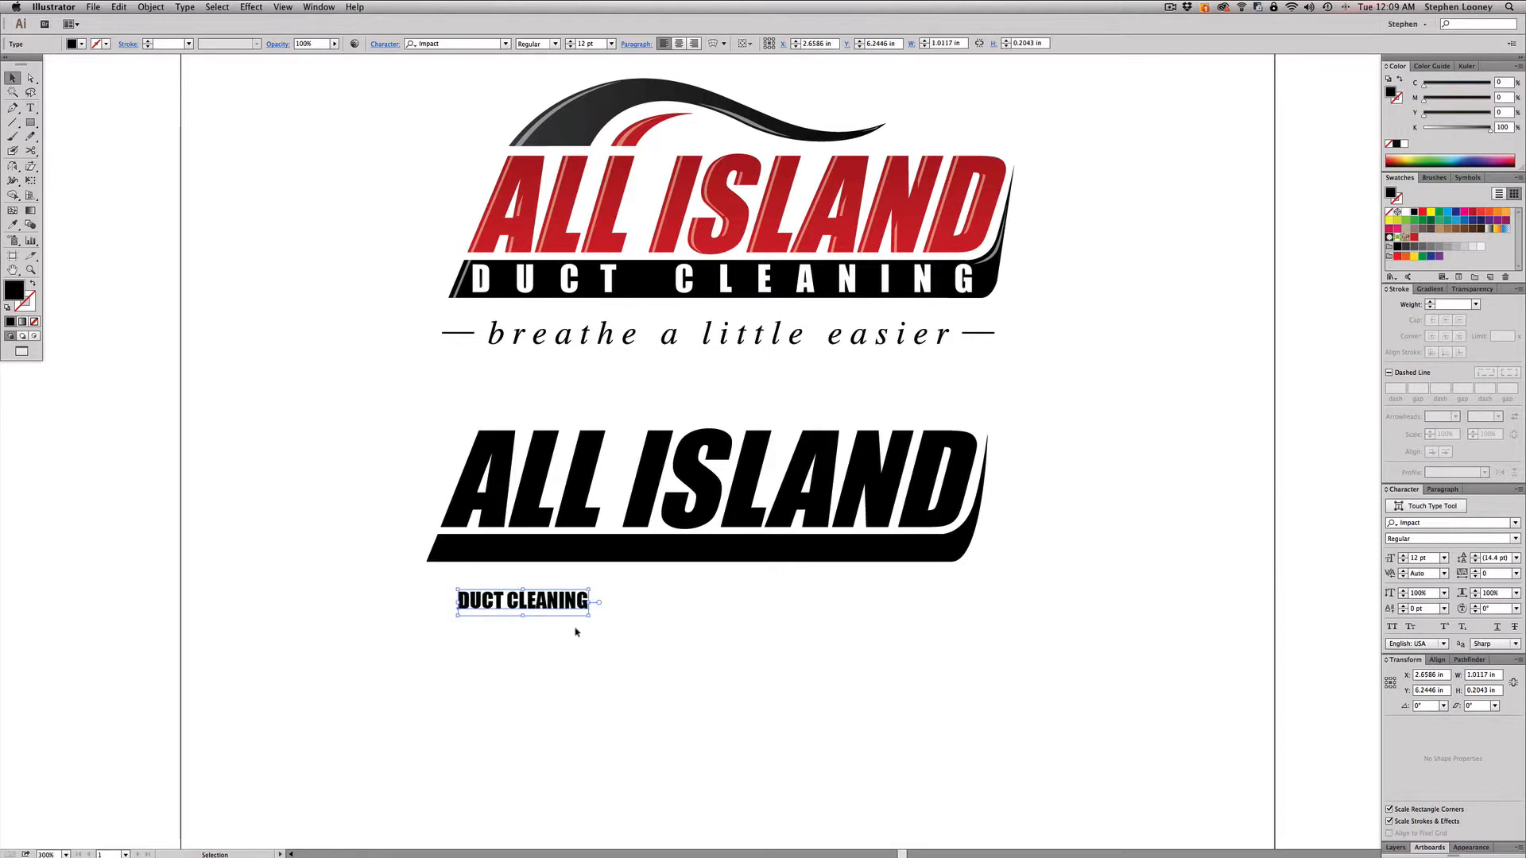
Step: Place DUCT CLEANING at the start of the recreated black bar, scaled to about 14.29 pt, and fill it white
drag(589, 617, 694, 258)
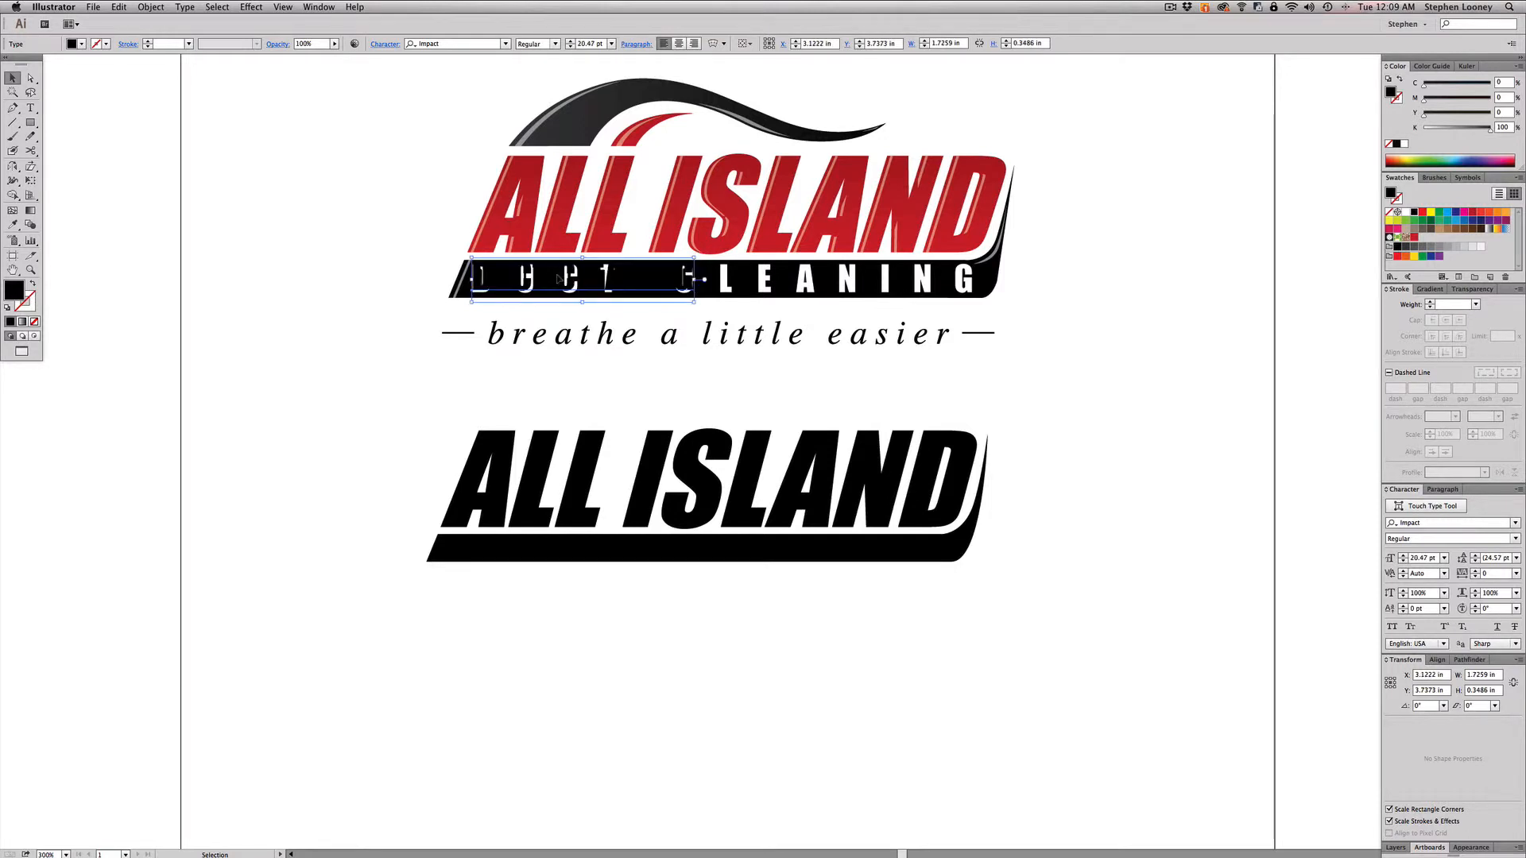
drag(558, 277, 530, 544)
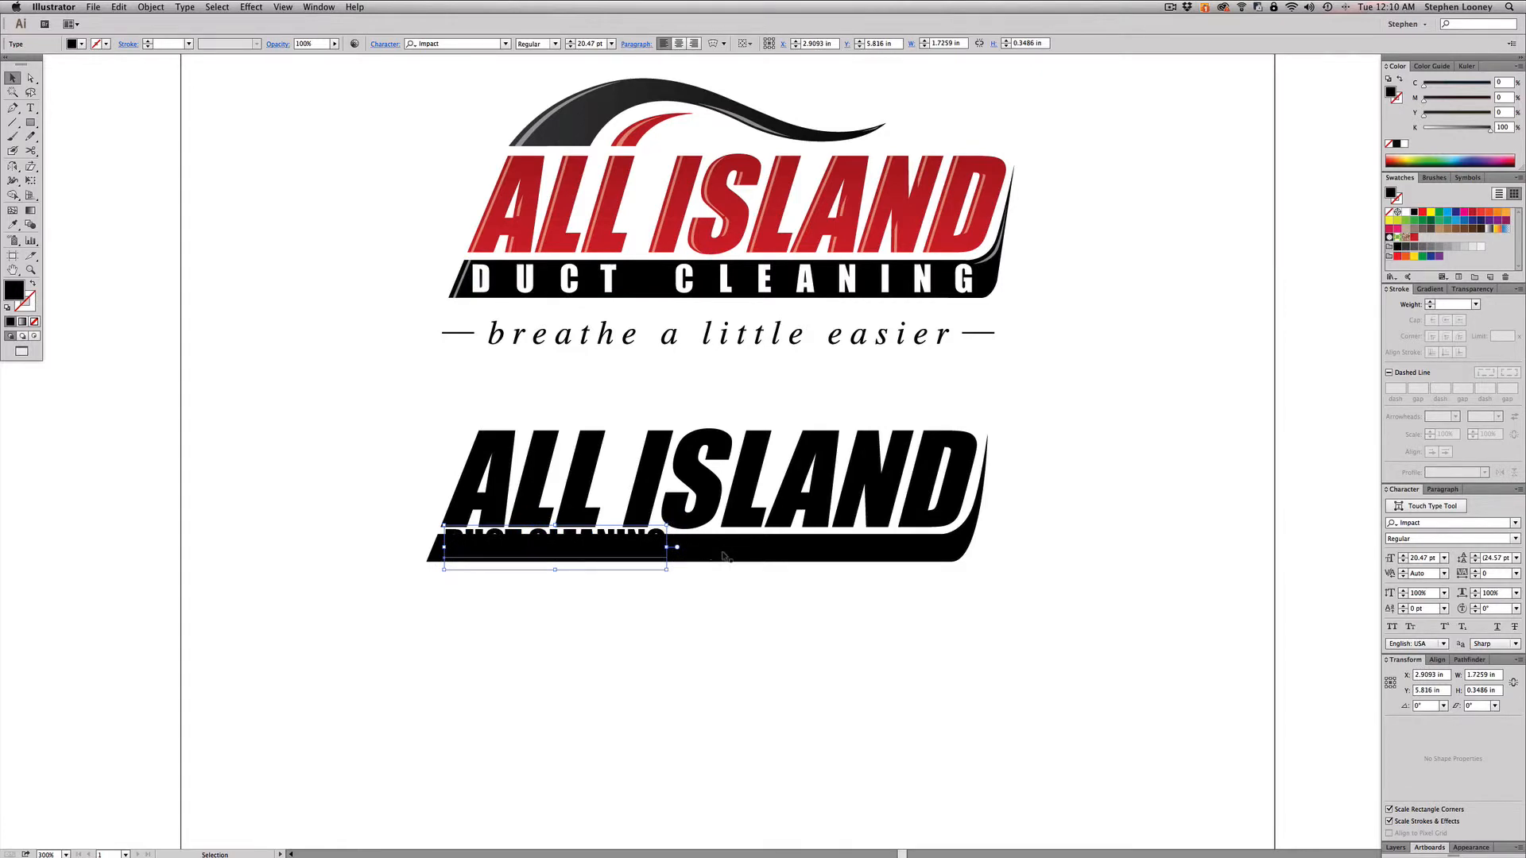
drag(670, 523, 579, 549)
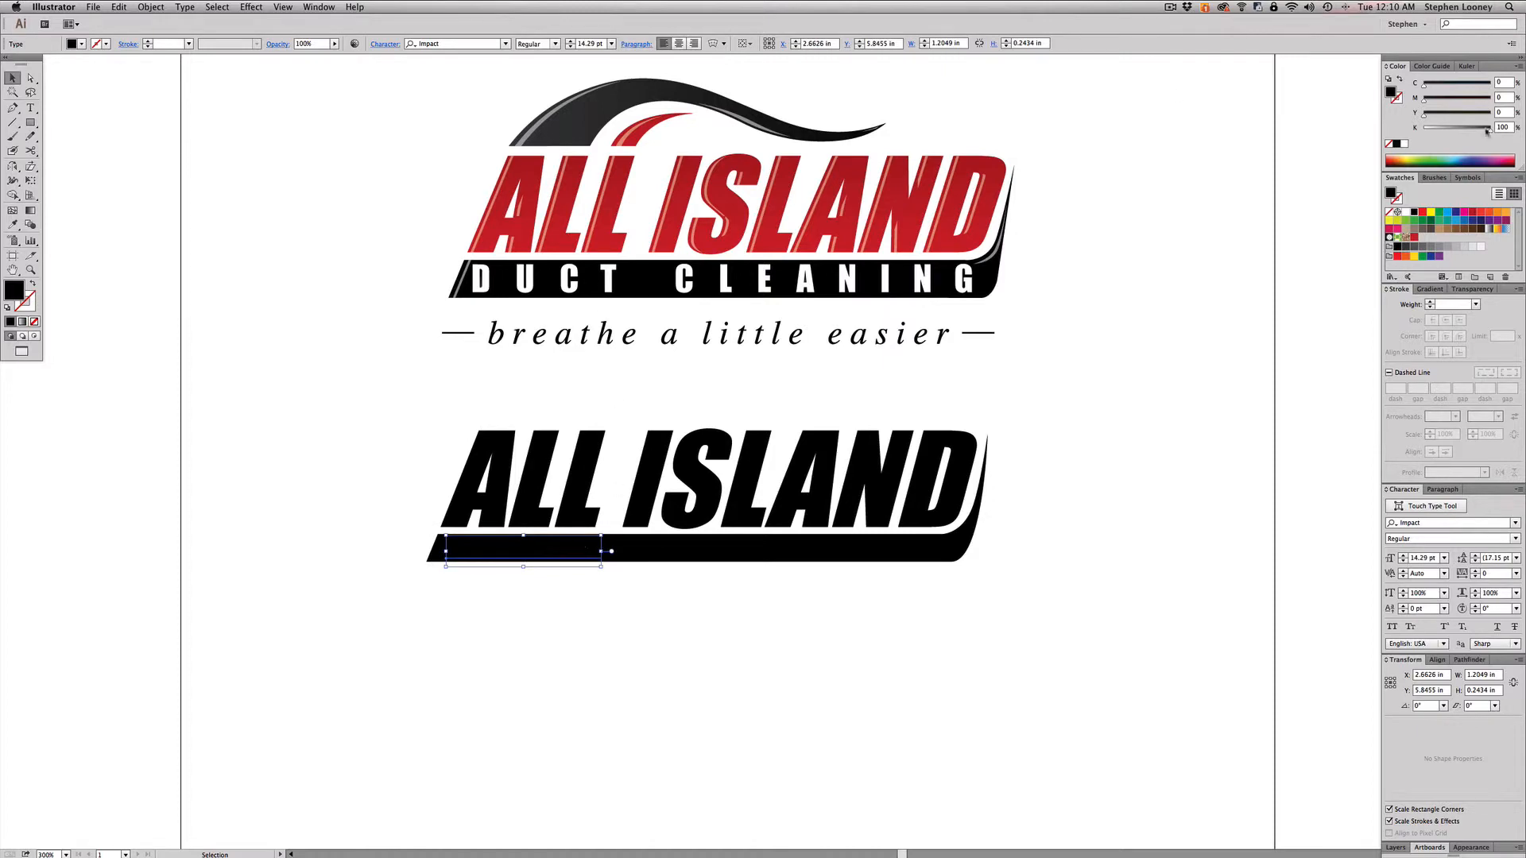
click(1405, 212)
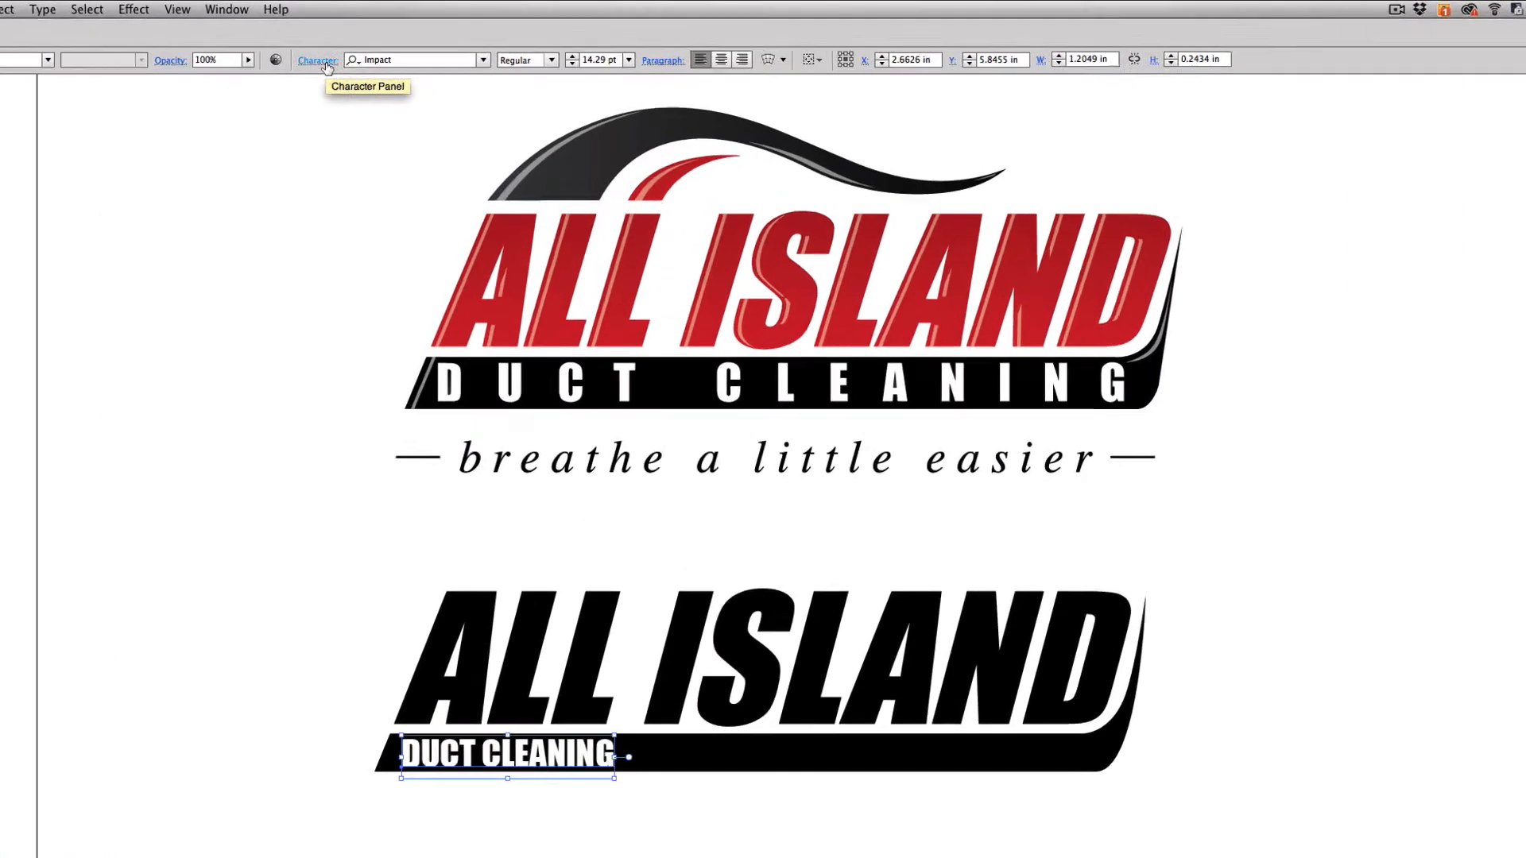
Step: Set the DUCT CLEANING tracking to 1120 so the words span the black bar, and deselect the text
click(386, 45)
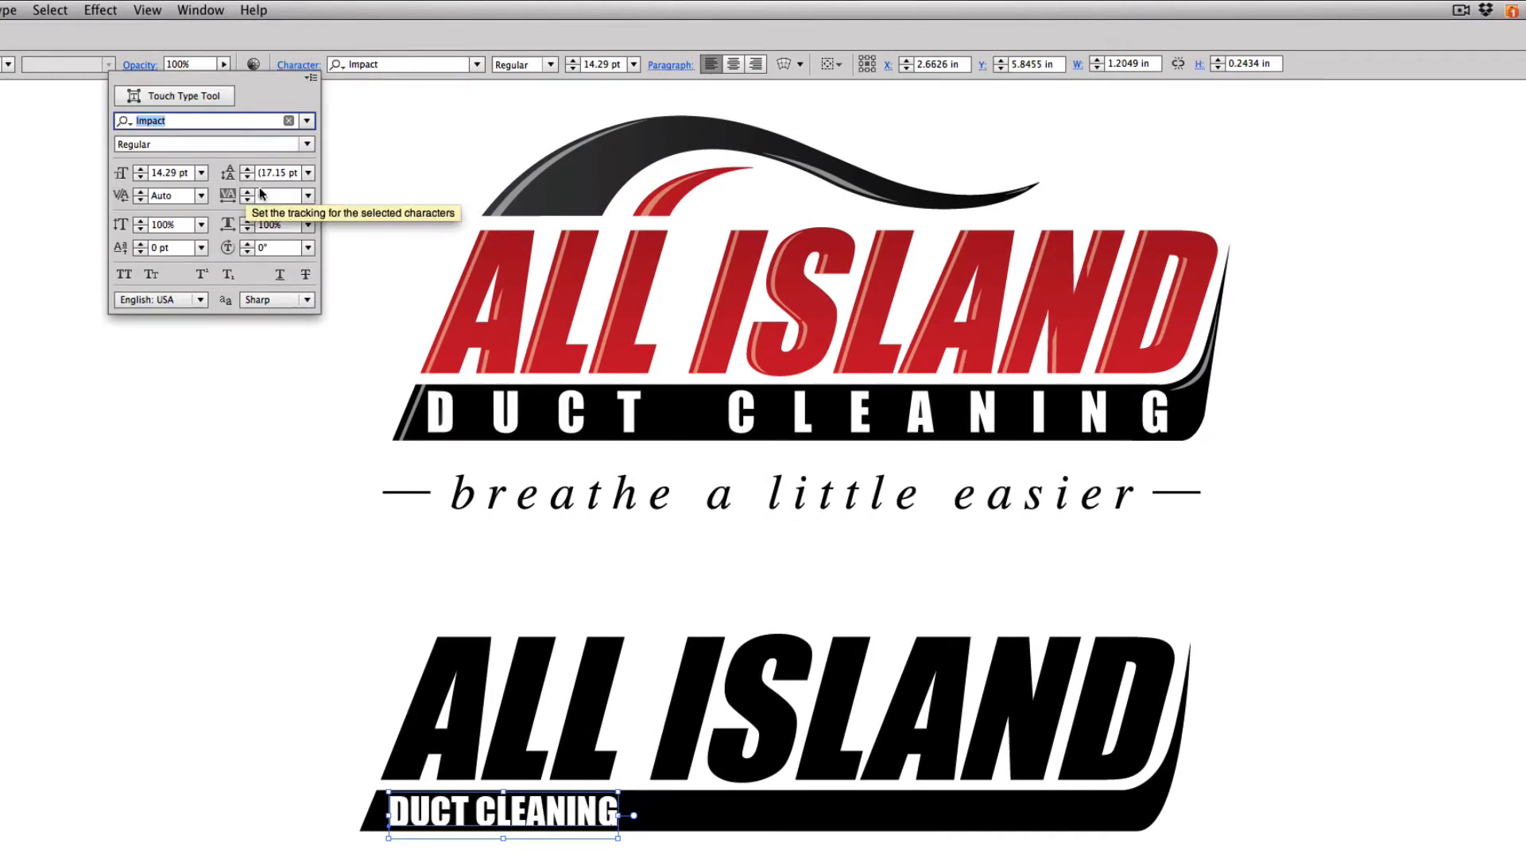
click(267, 195)
text(0)
scroll(268, 197, up, 20)
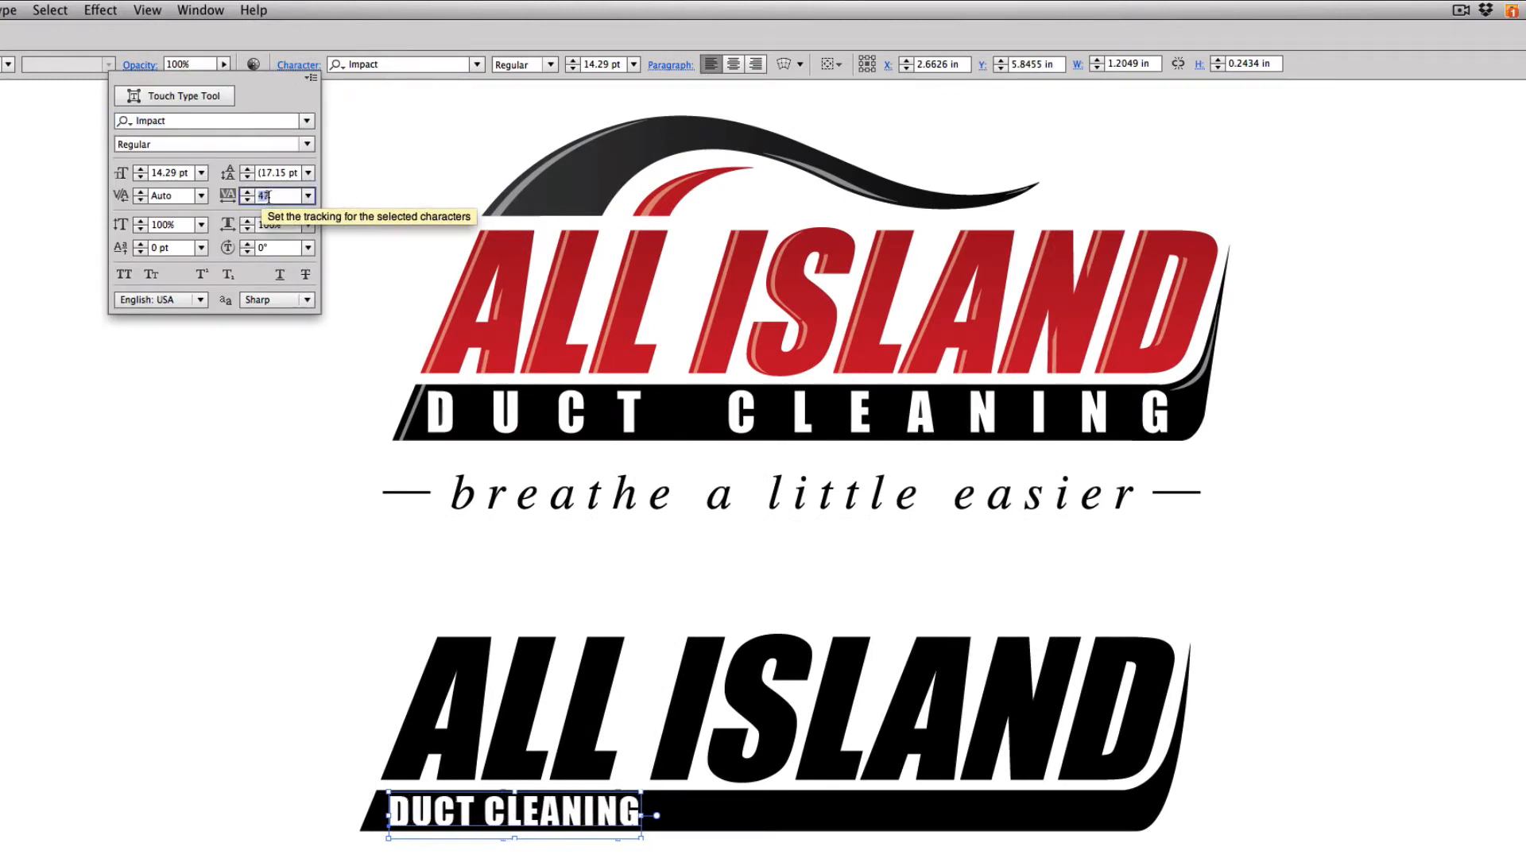
scroll(265, 197, up, 10)
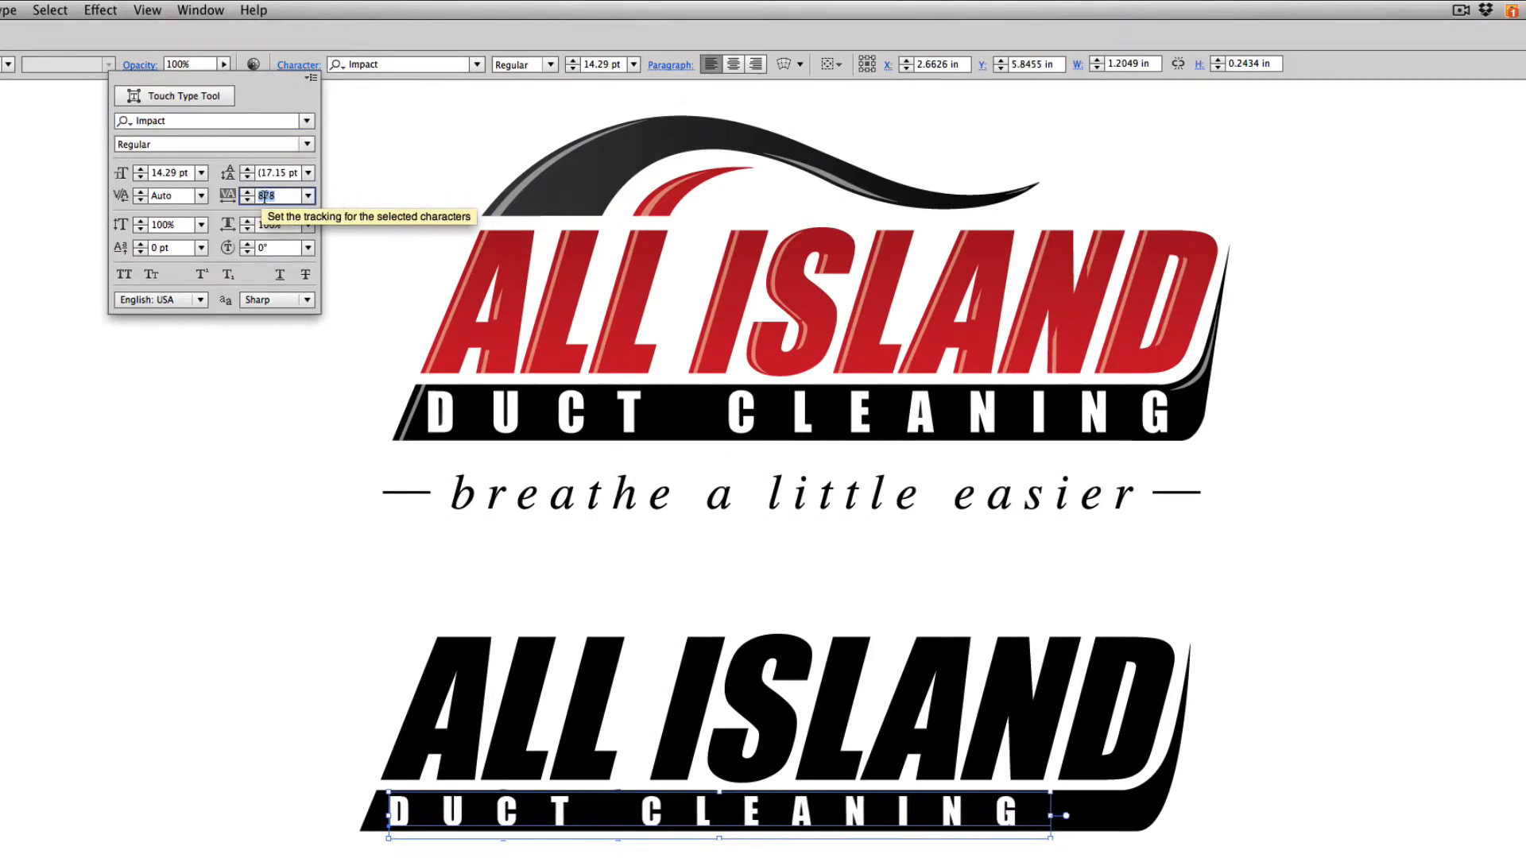
scroll(265, 196, up, 3)
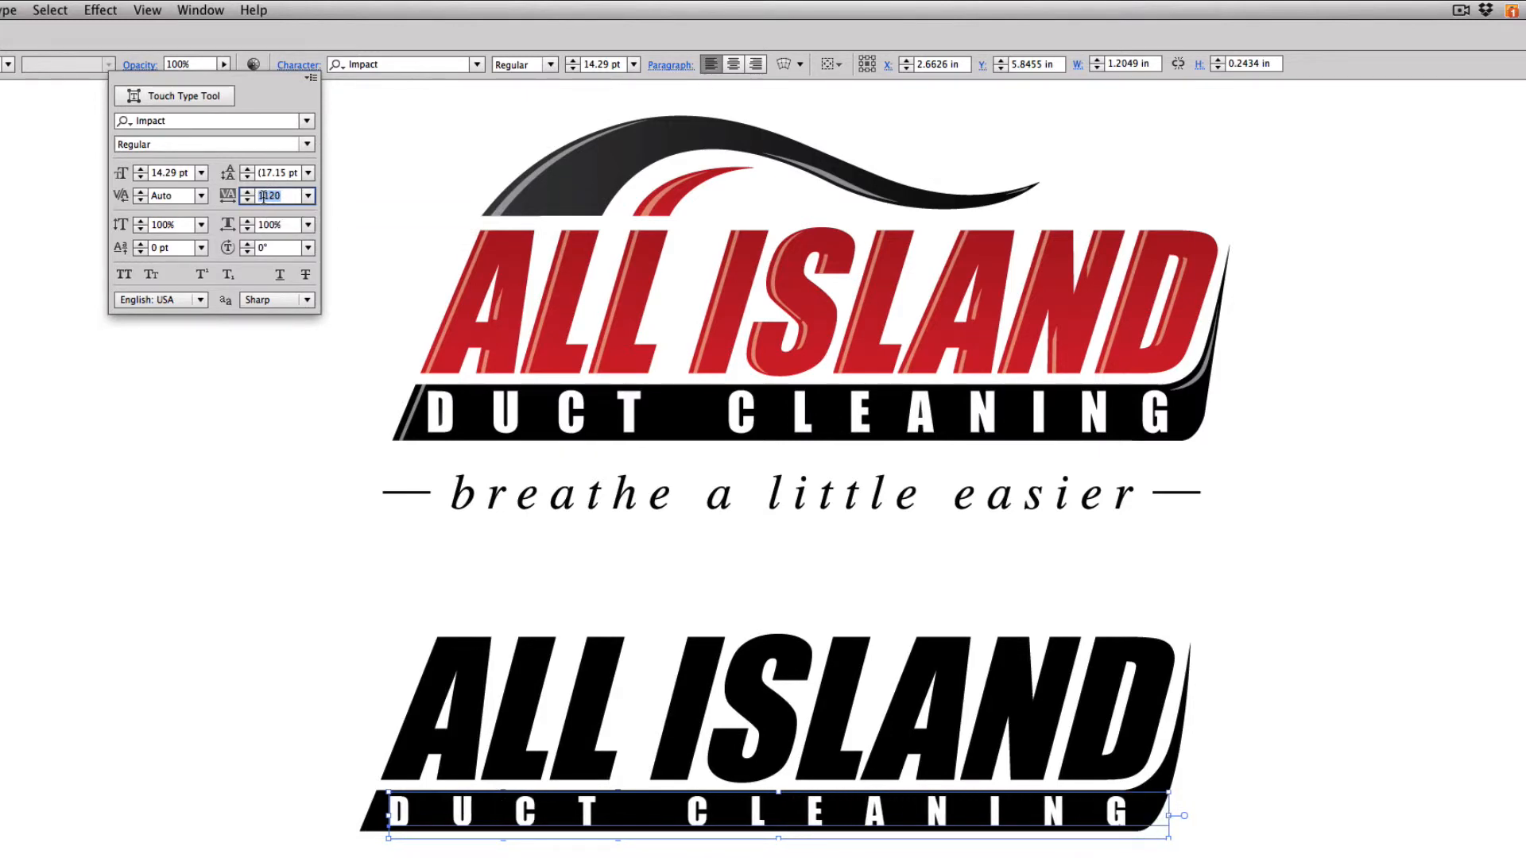
key(Return)
key(super+shift+a)
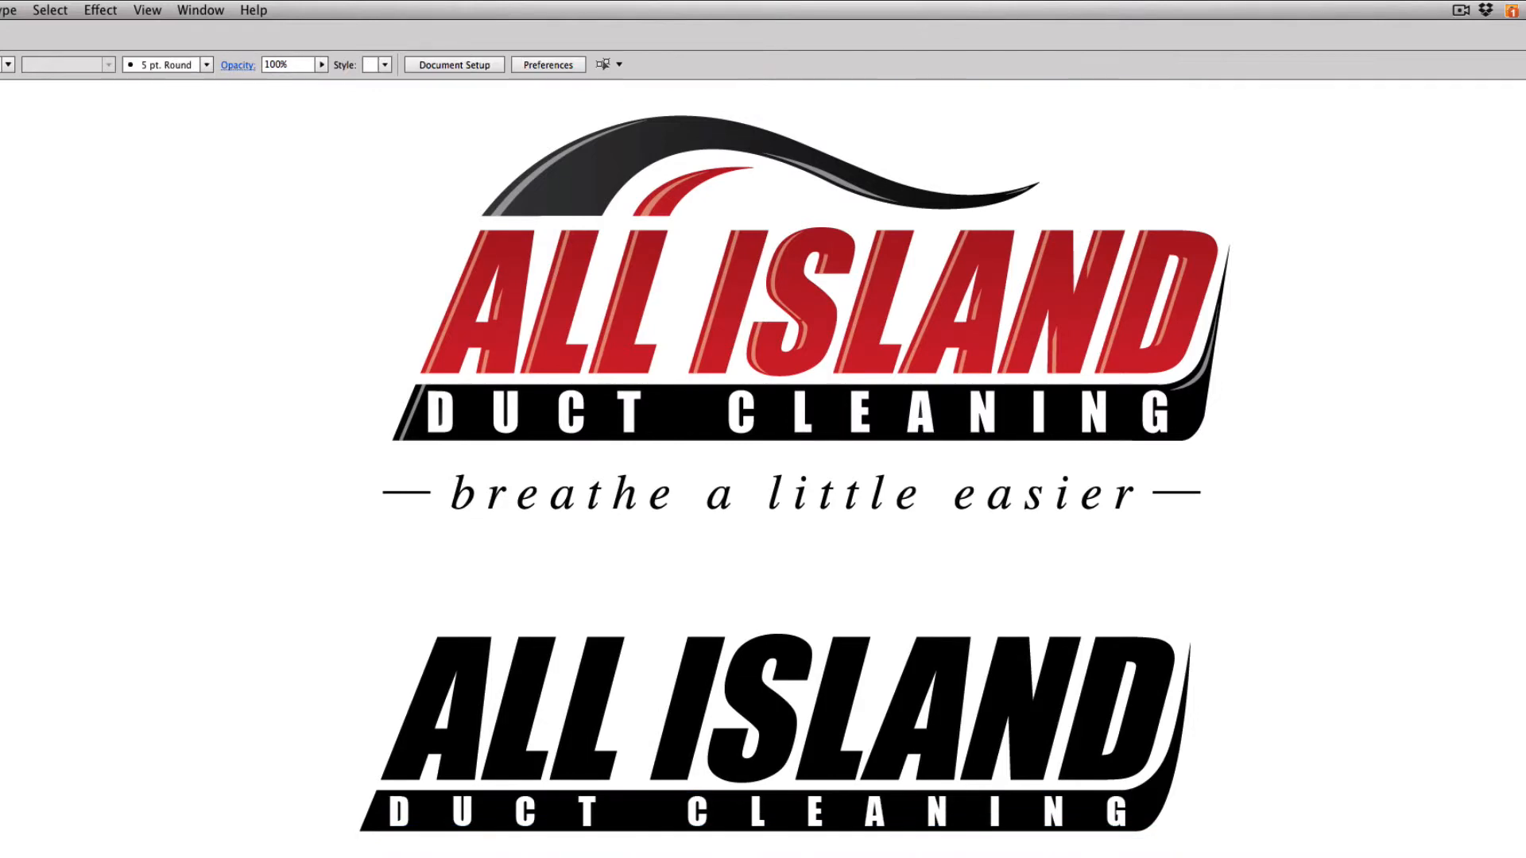
Step: Move the whole recreated logo straight down to leave more space beneath the reference tagline, and deselect it
drag(357, 318, 448, 374)
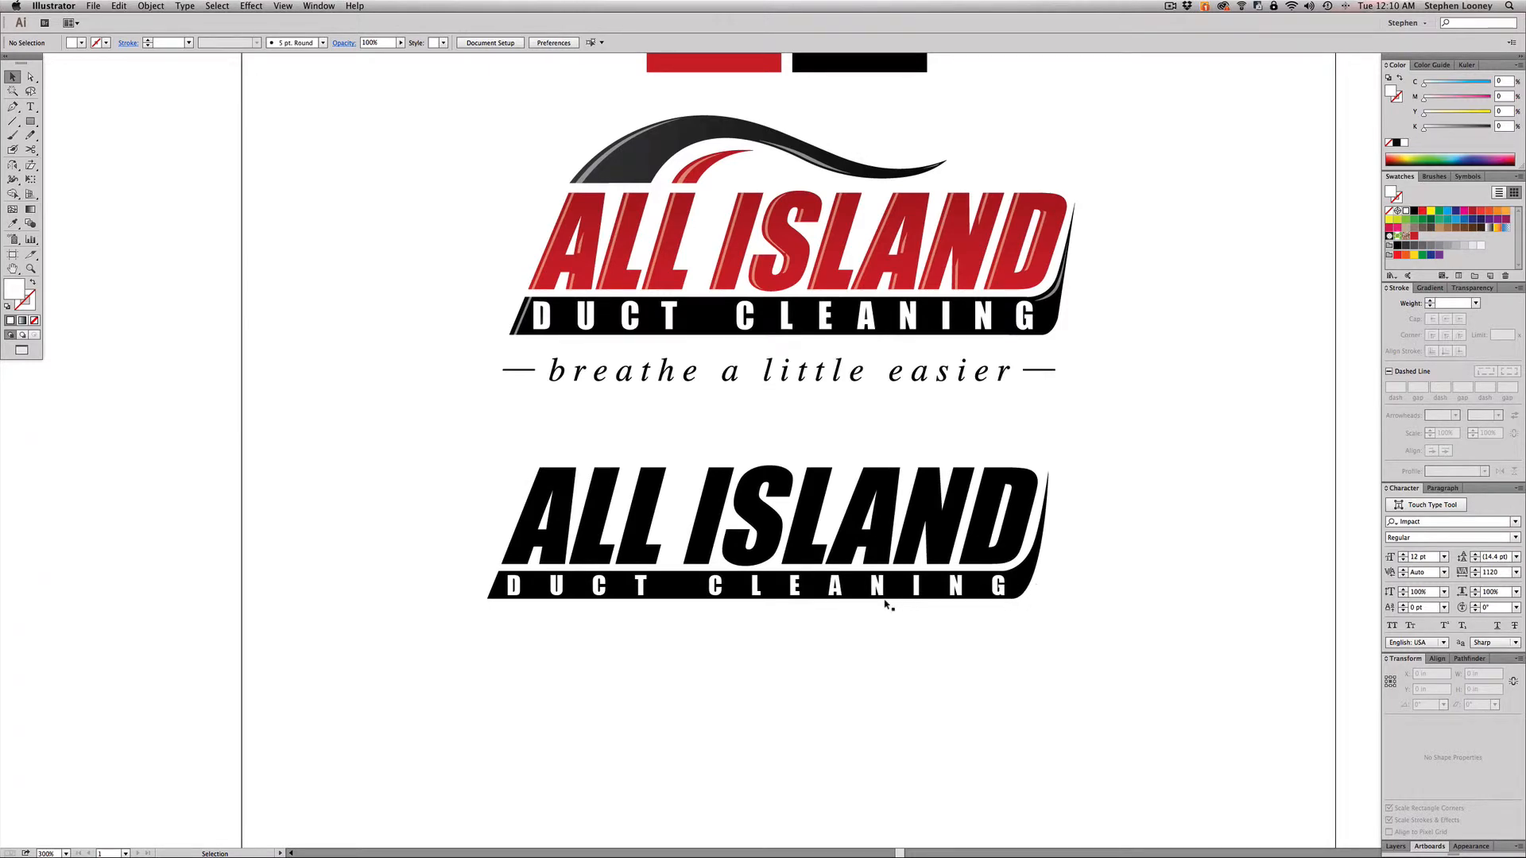
key(space)
drag(855, 624, 860, 635)
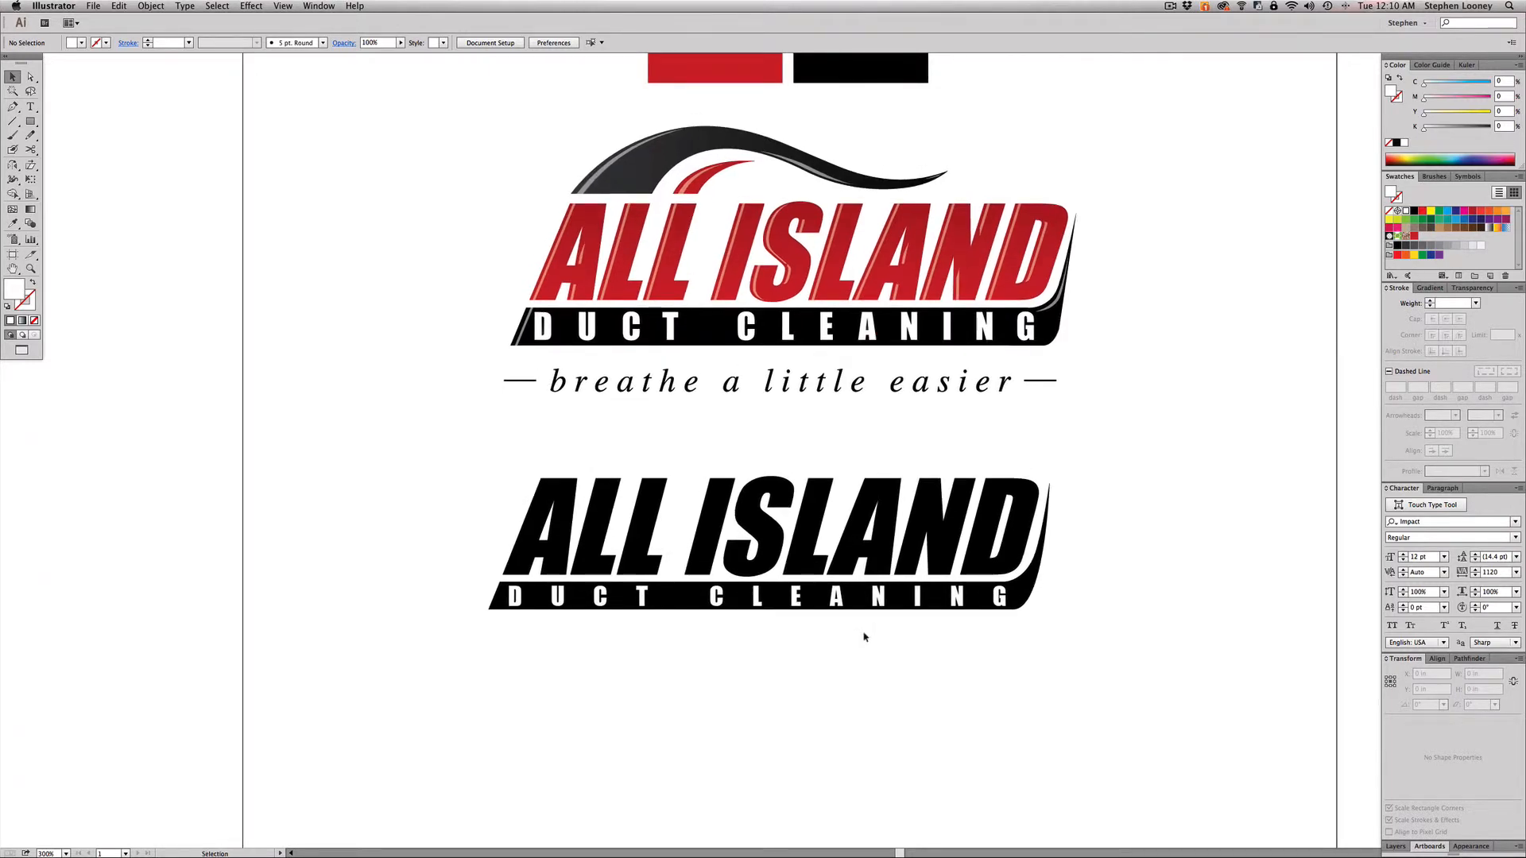
drag(1147, 676, 554, 561)
click(566, 504)
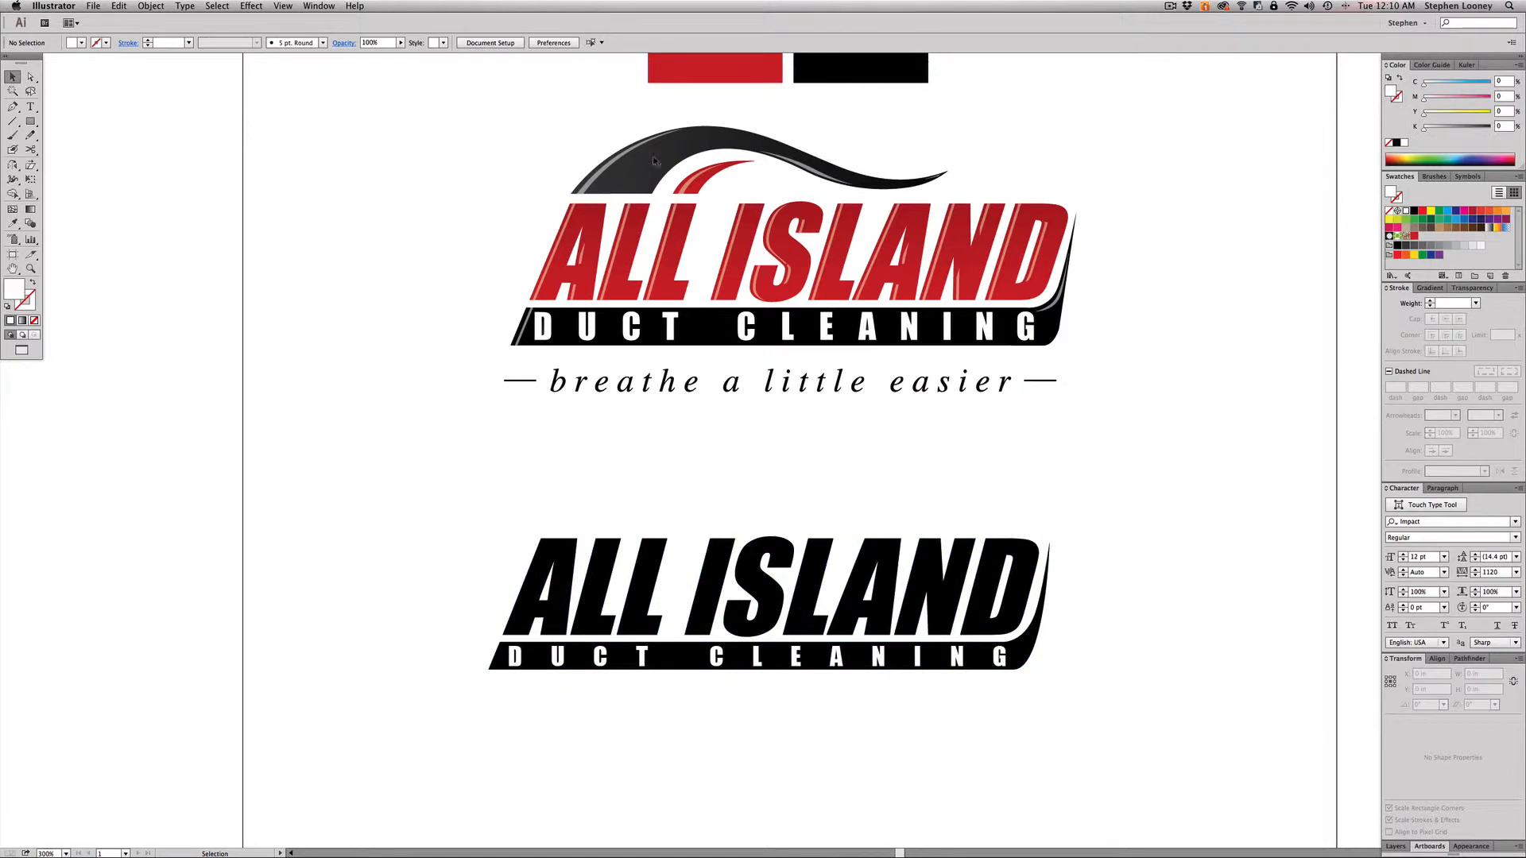
click(12, 106)
key(super+space)
drag(492, 154, 791, 288)
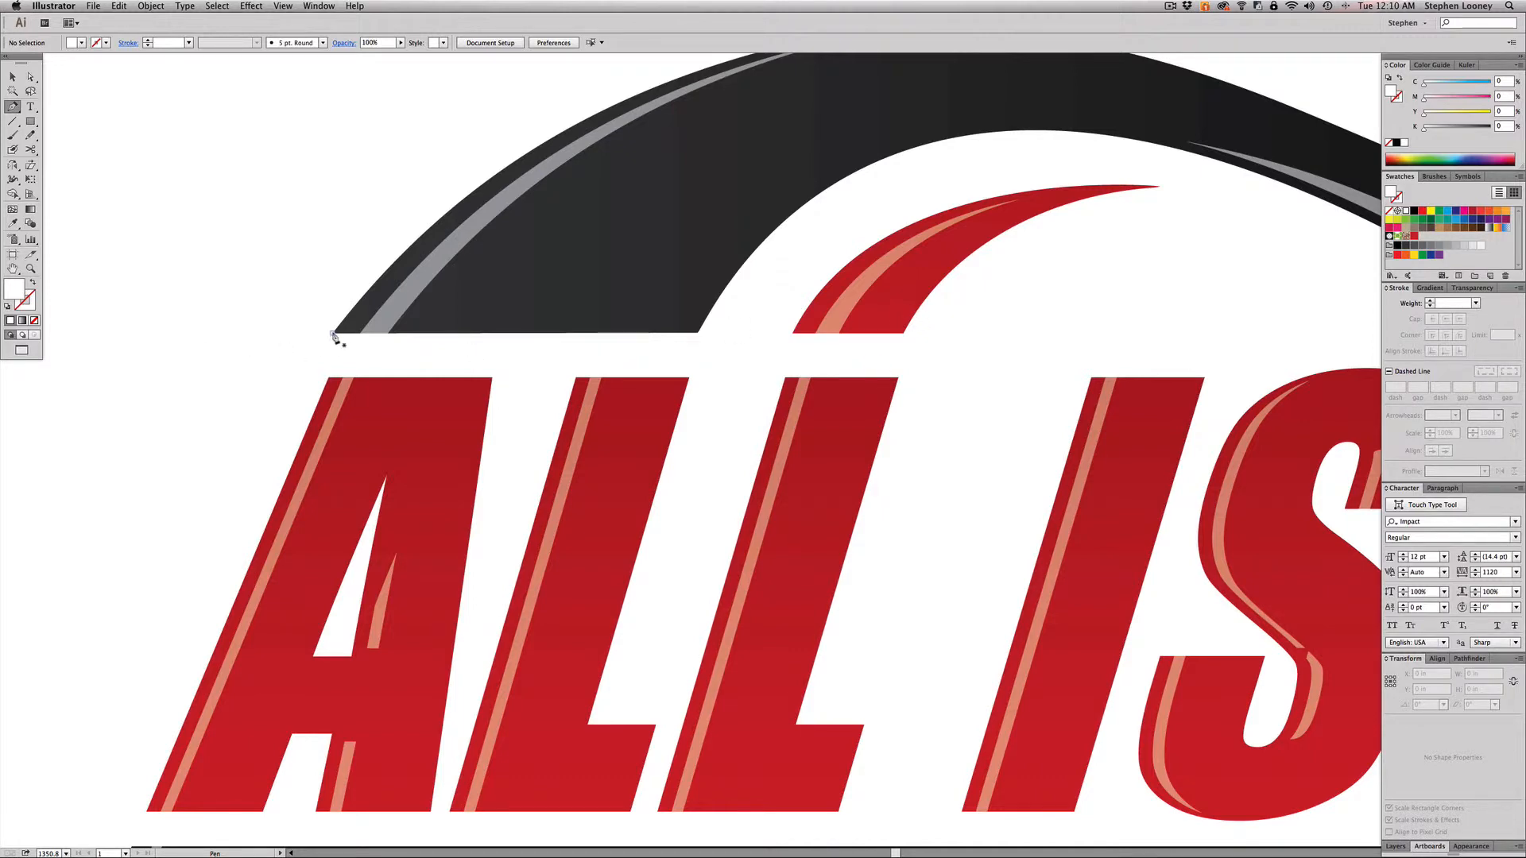
key(super+space)
alt+click(771, 451)
alt+click(770, 450)
alt+click(770, 452)
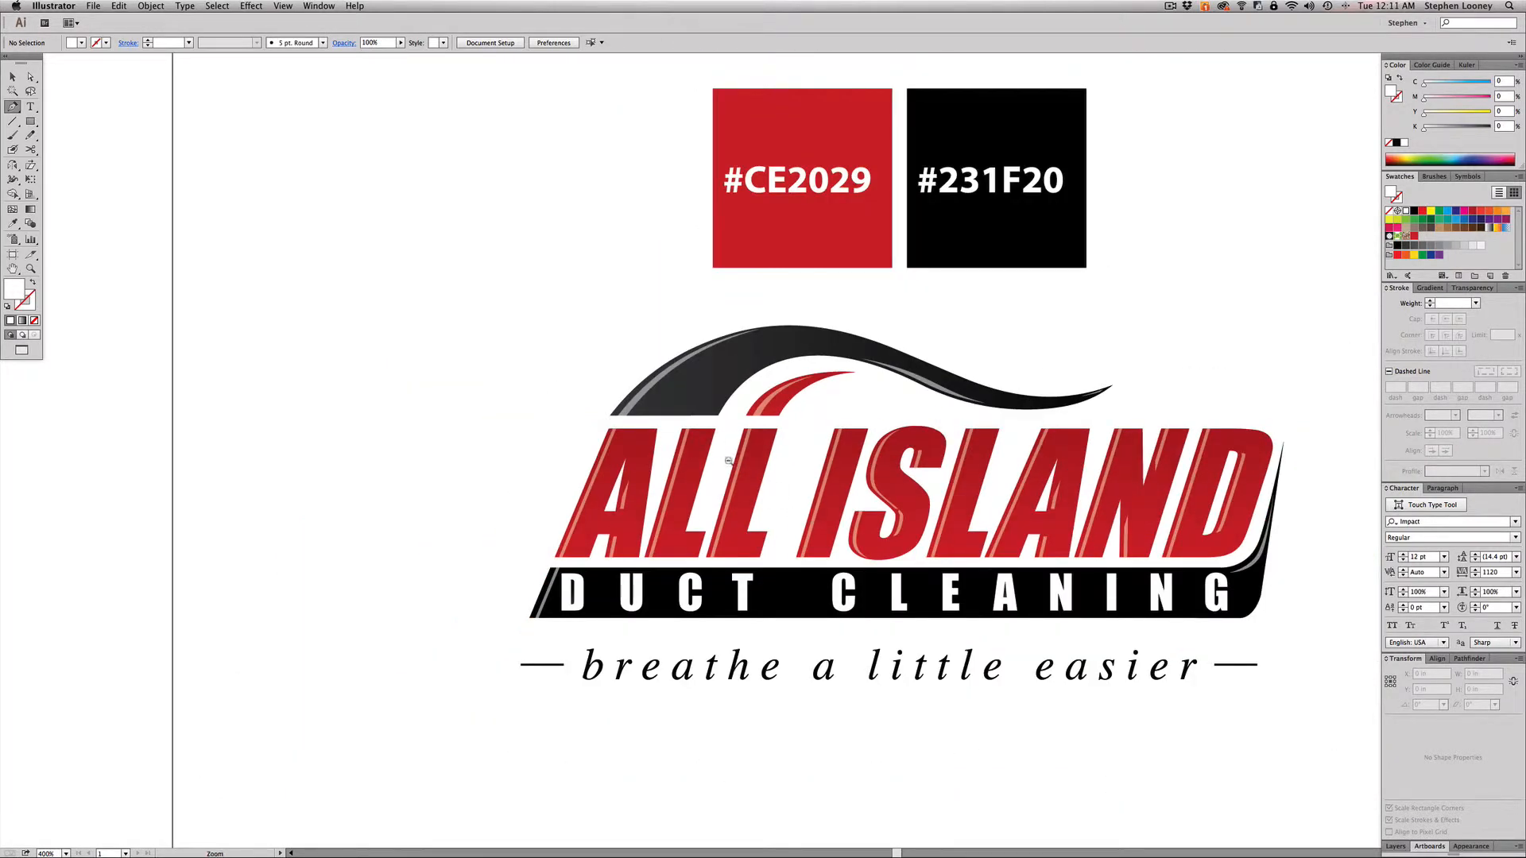
drag(685, 404, 781, 410)
key(a)
click(733, 409)
click(823, 393)
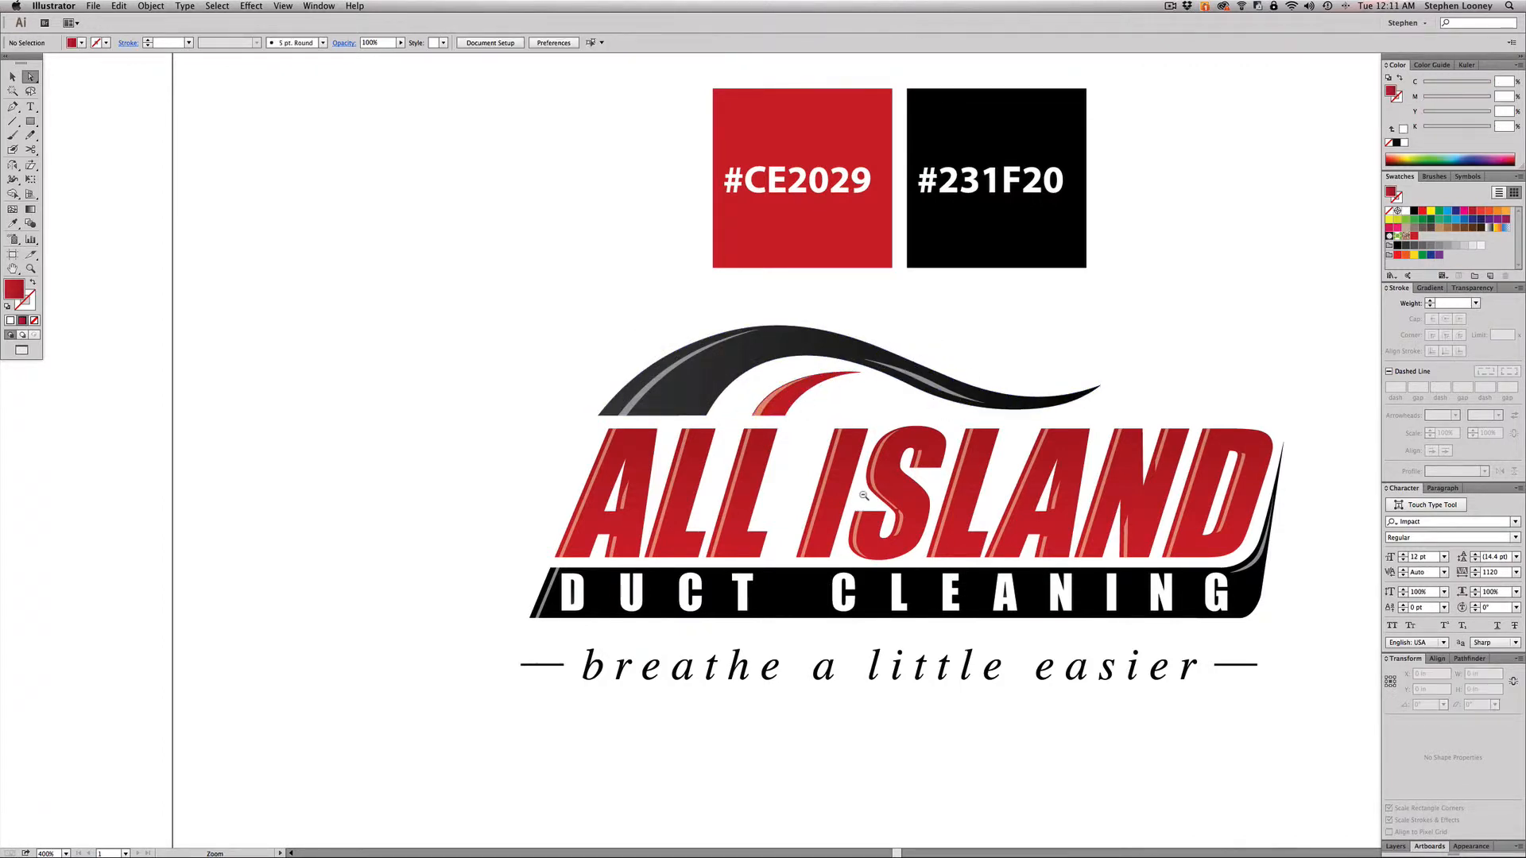
alt+super+click(865, 496)
alt+super+click(865, 496)
key(super+z)
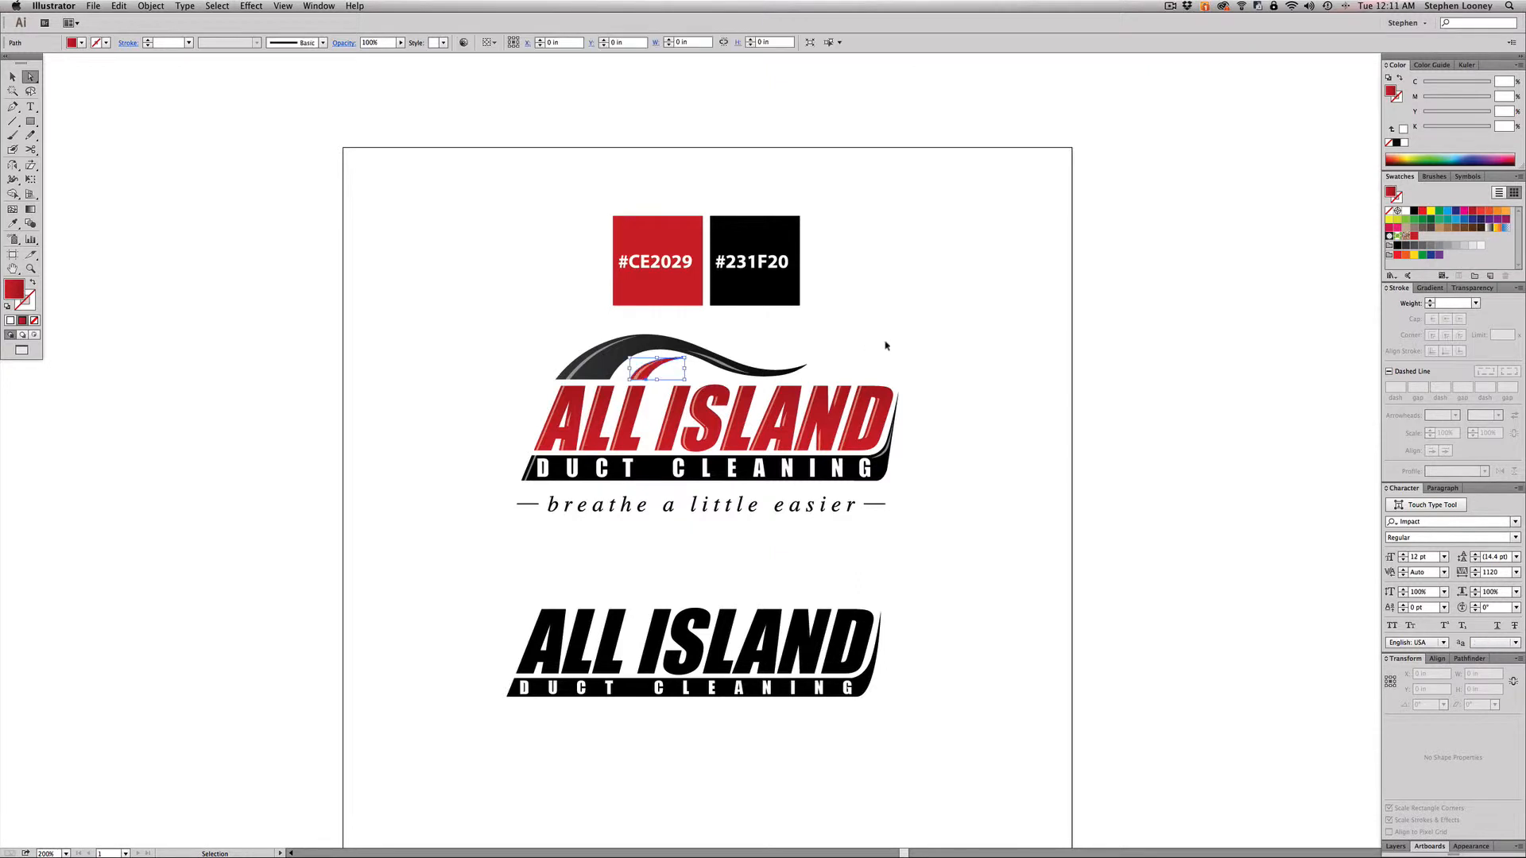
key(super+z)
click(891, 344)
Step: Lock the reference logo's two swooshes and the ALL ISLAND letters directly beneath them
drag(764, 450, 898, 324)
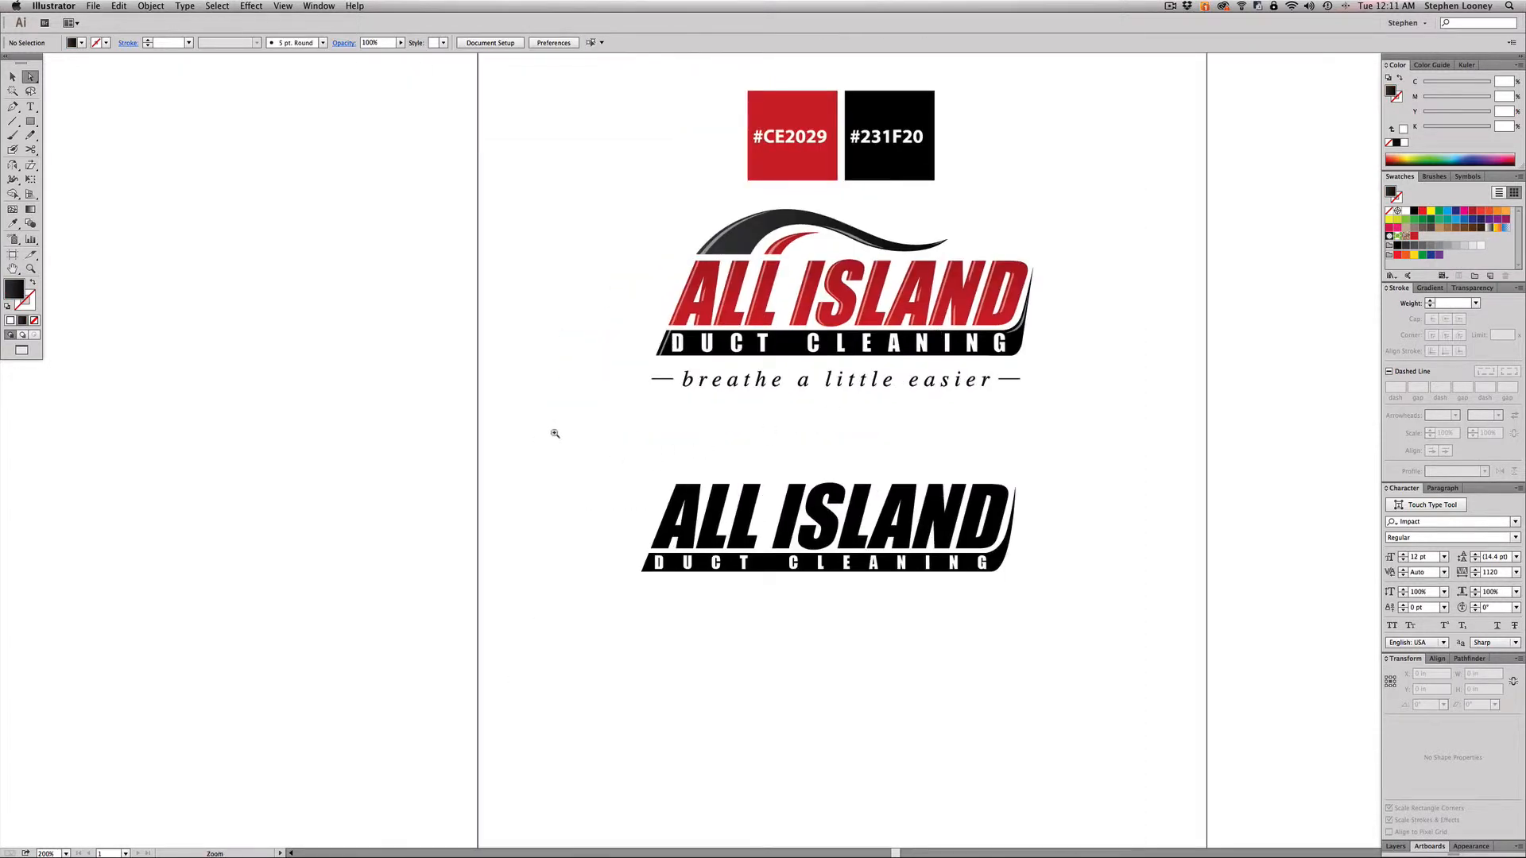
drag(712, 286, 712, 315)
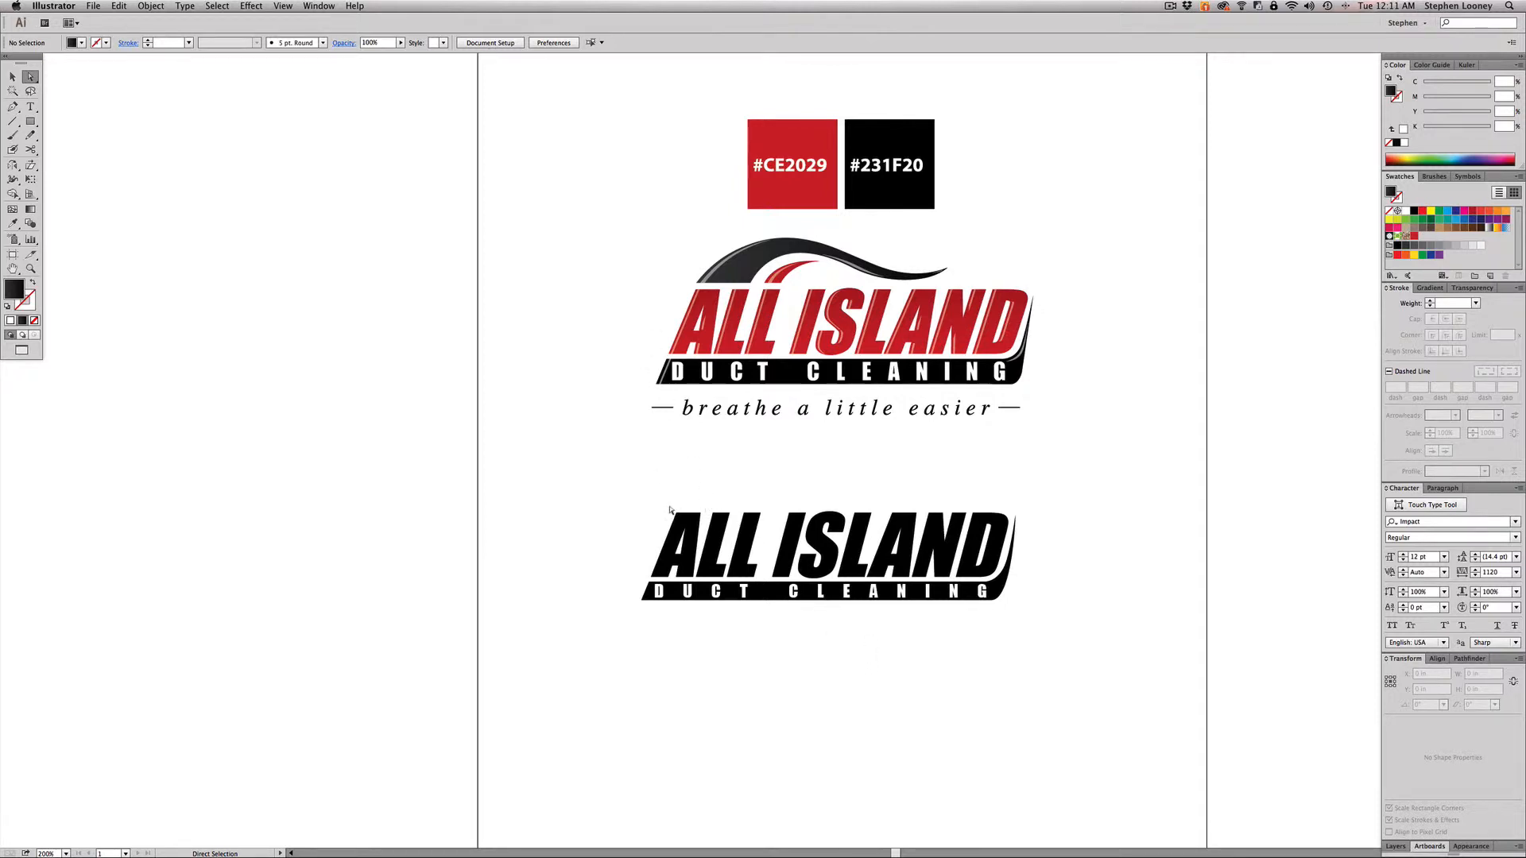
click(12, 105)
drag(730, 254, 1033, 338)
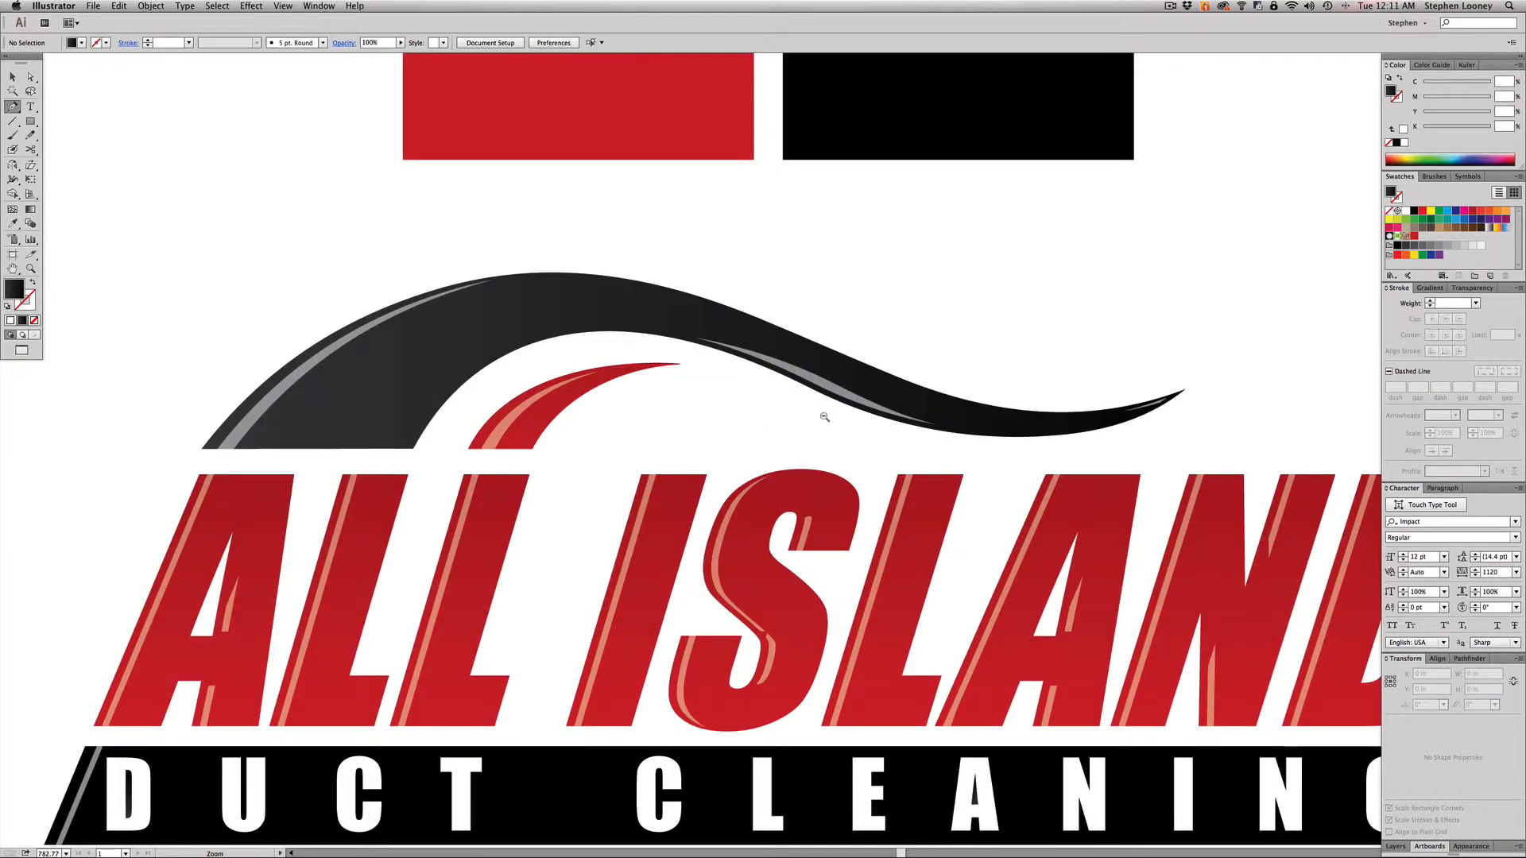
alt+super+click(827, 415)
scroll(517, 364, left, 2)
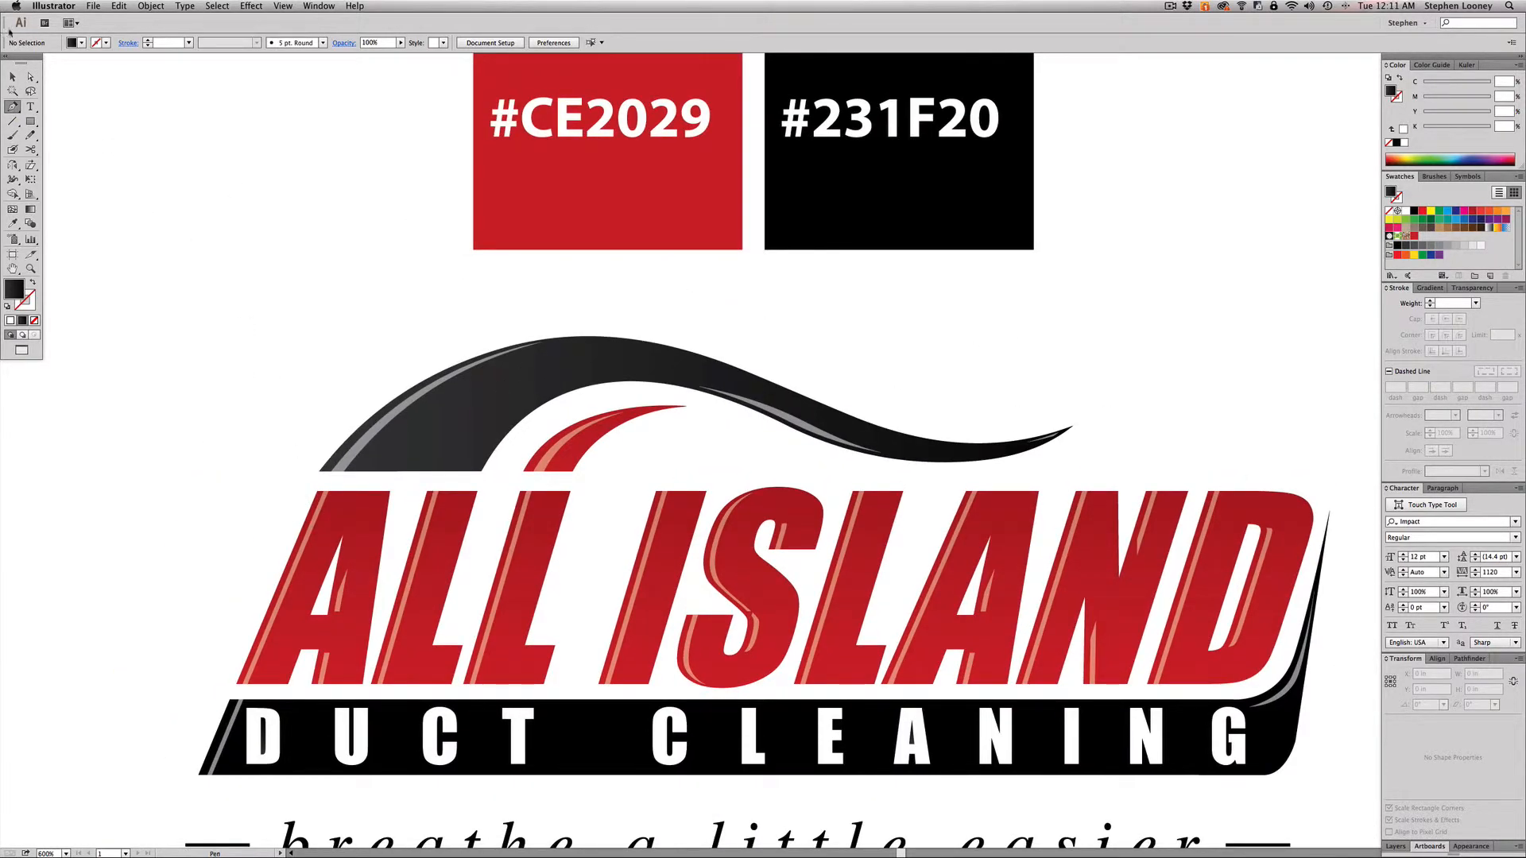
click(30, 77)
drag(172, 339, 845, 565)
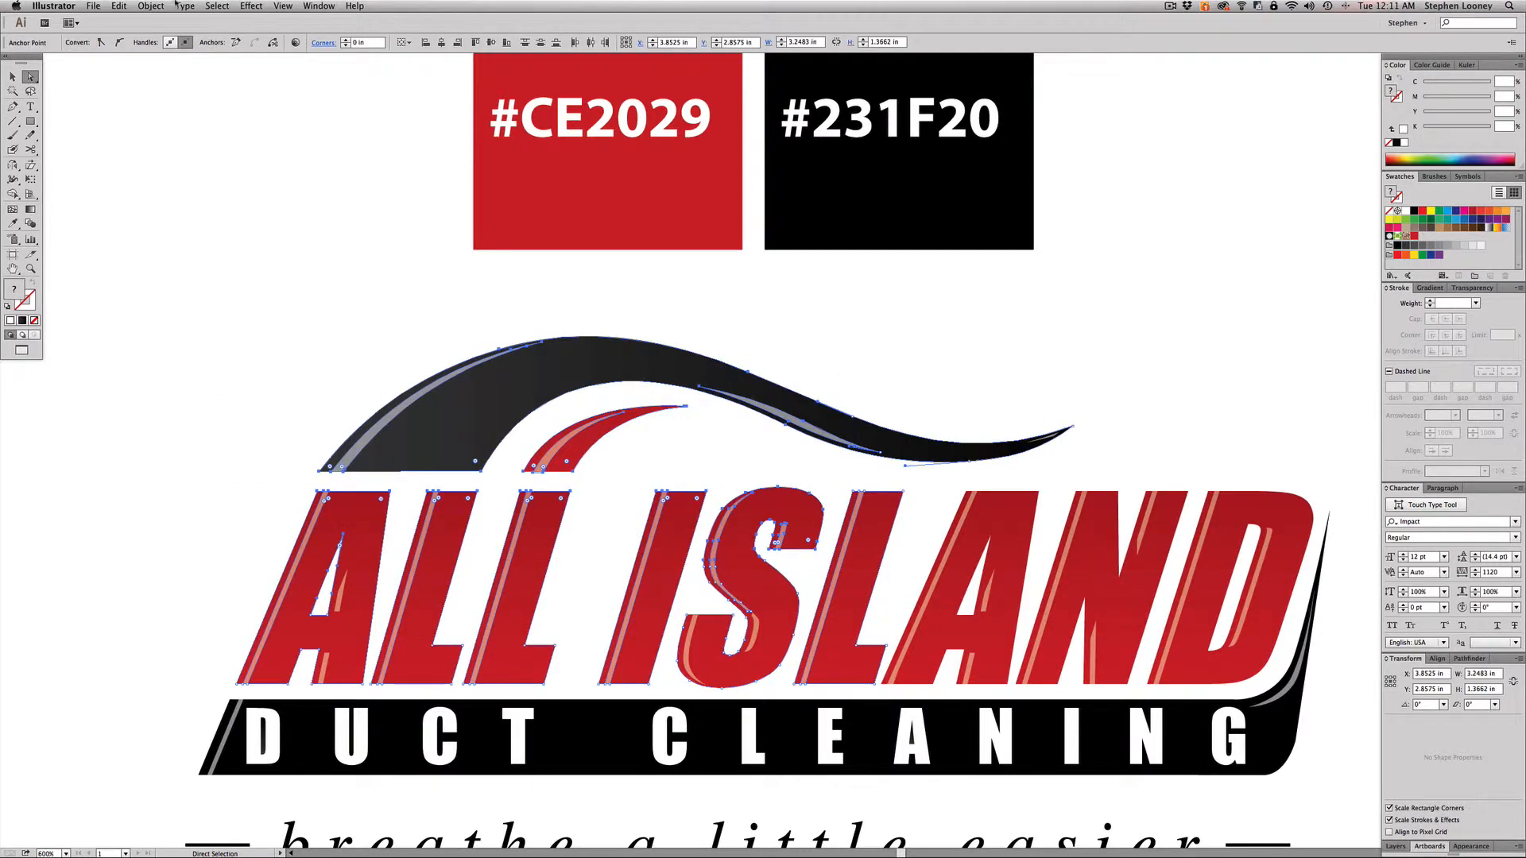
click(169, 6)
mouse_move(199, 70)
click(294, 70)
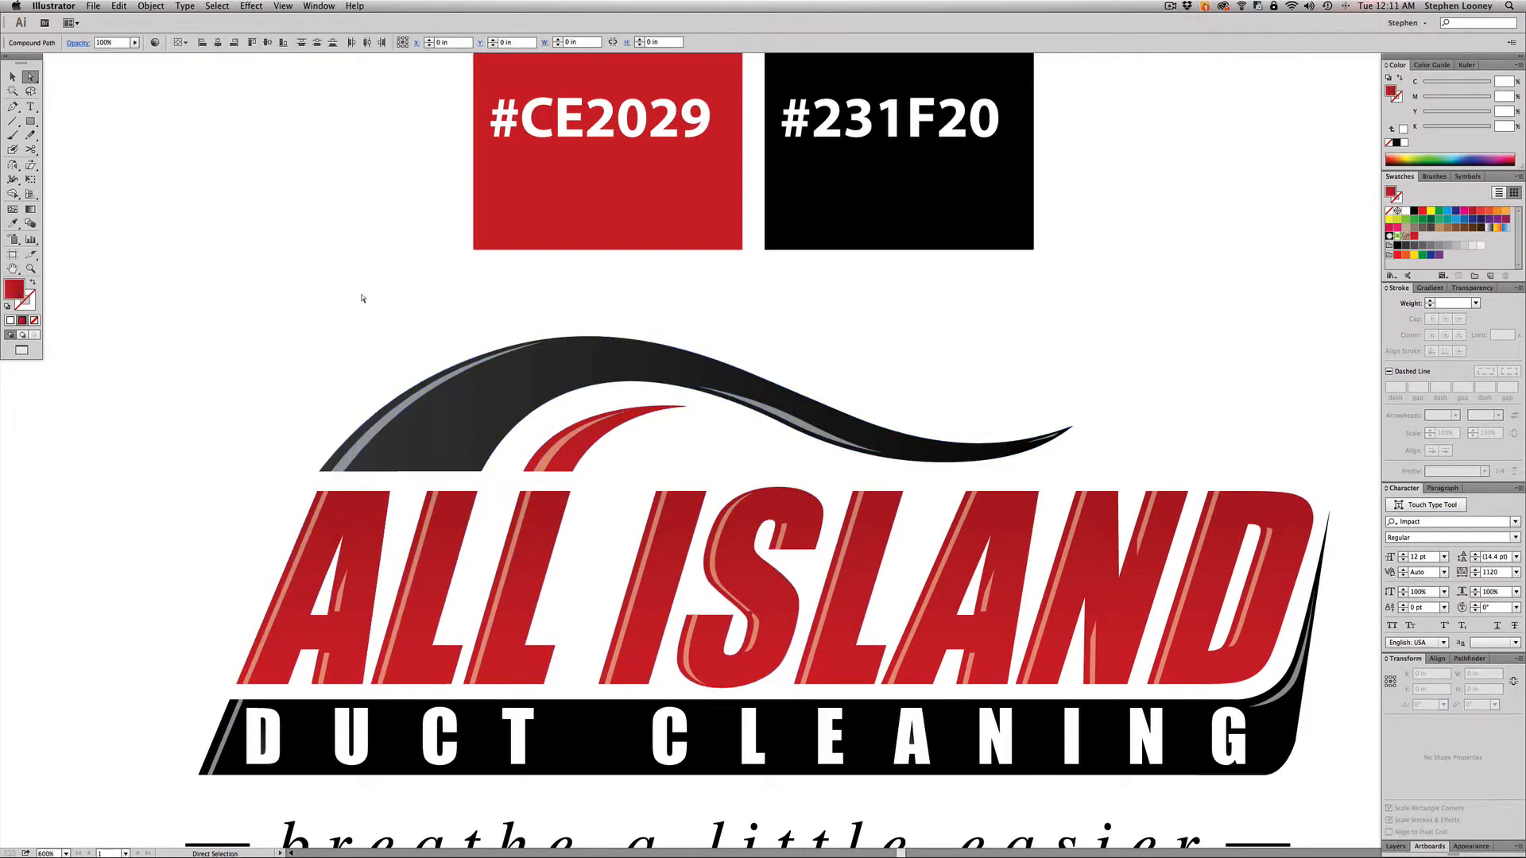
Step: Trace the reference's large black swoosh with the Pen tool as a closed shape with a flat base and pointed tip
click(13, 105)
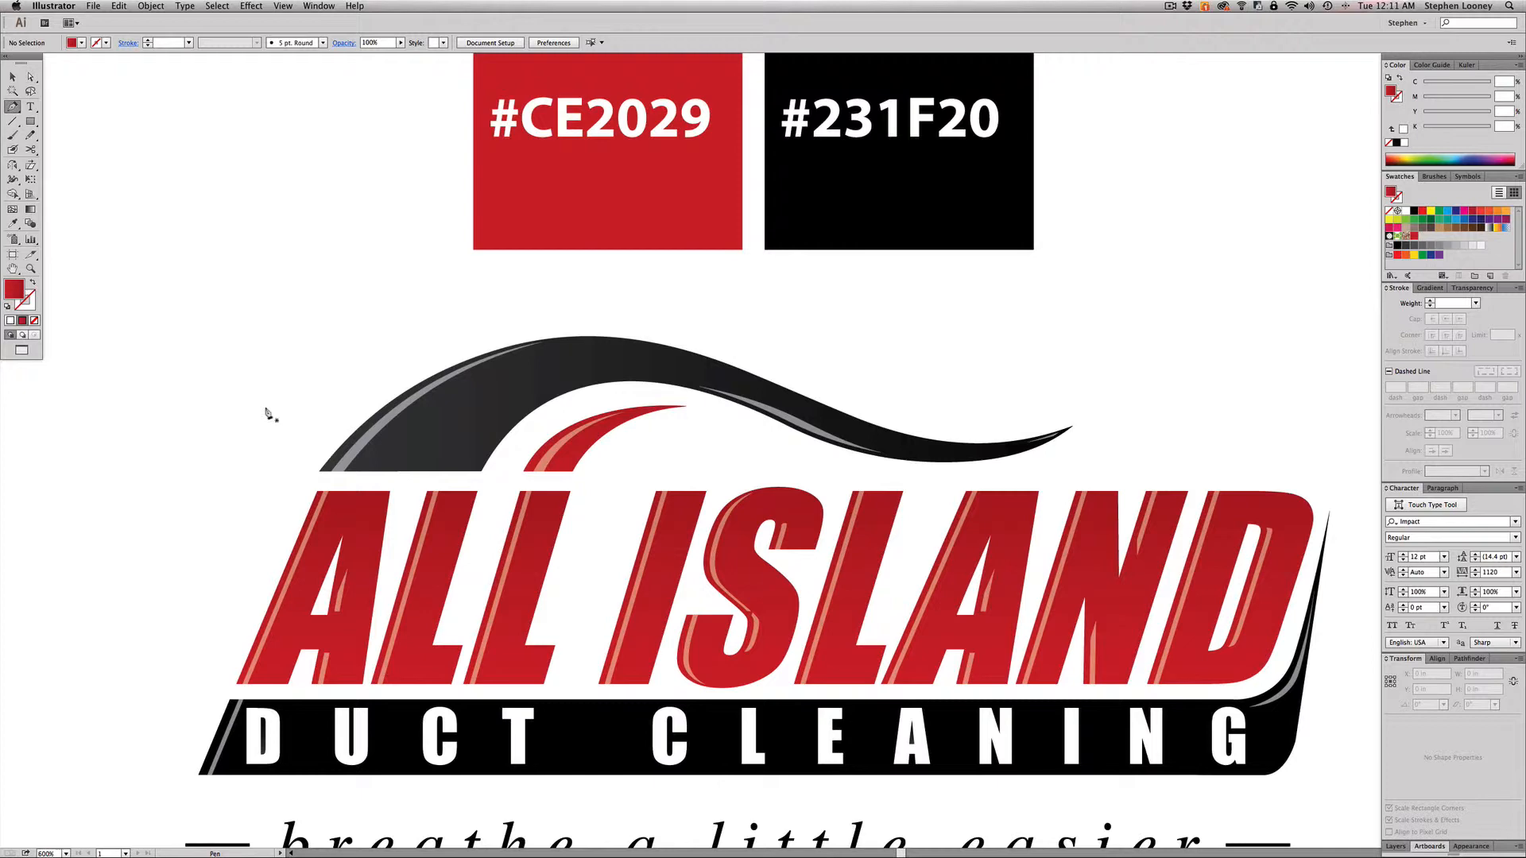
click(319, 473)
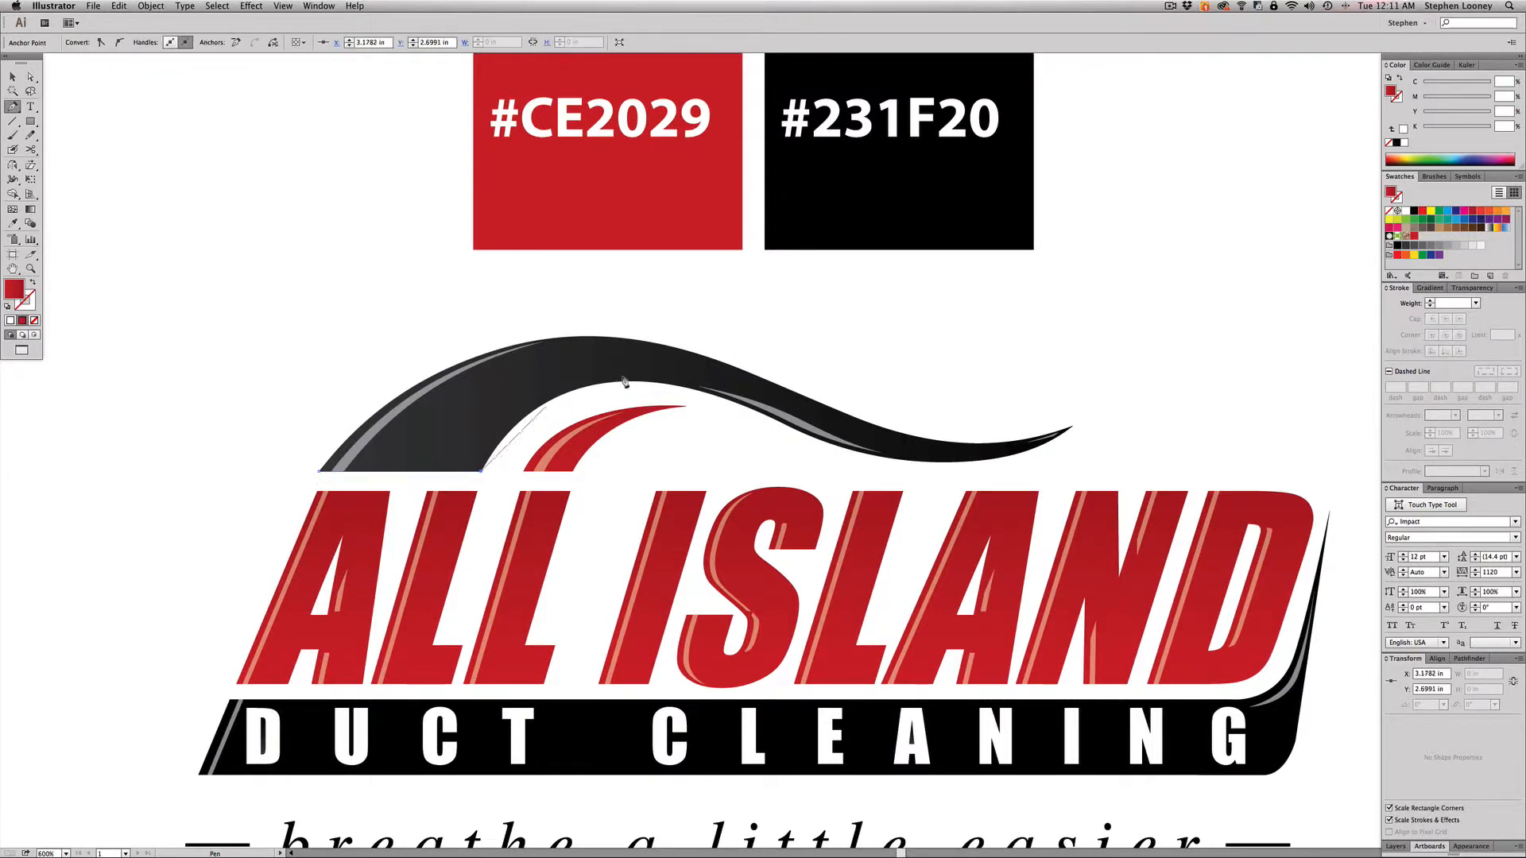
drag(654, 383, 775, 397)
key(super+z)
drag(600, 385, 676, 383)
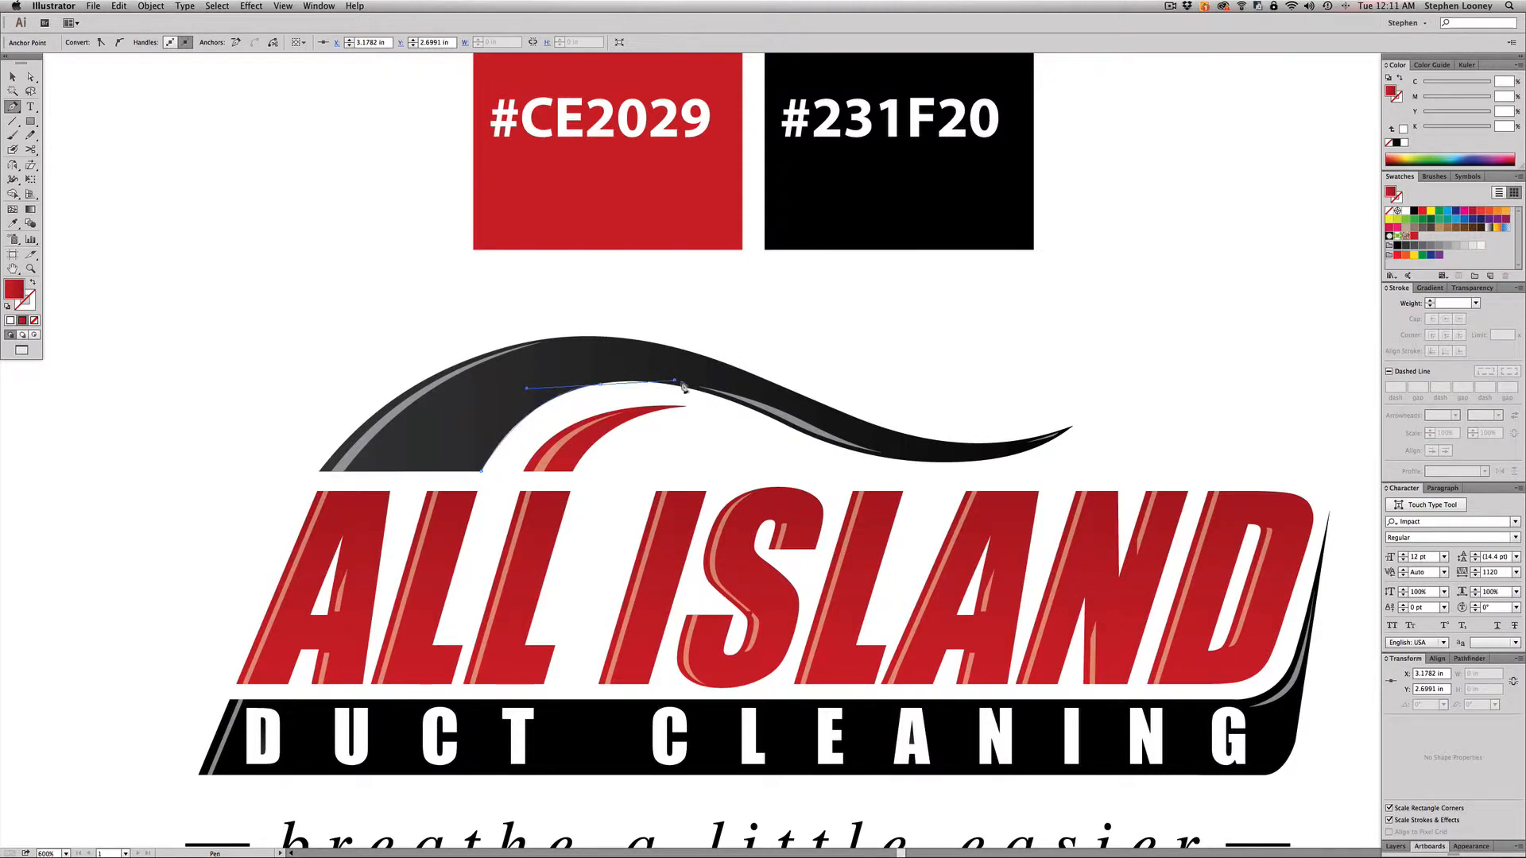
drag(816, 438, 931, 488)
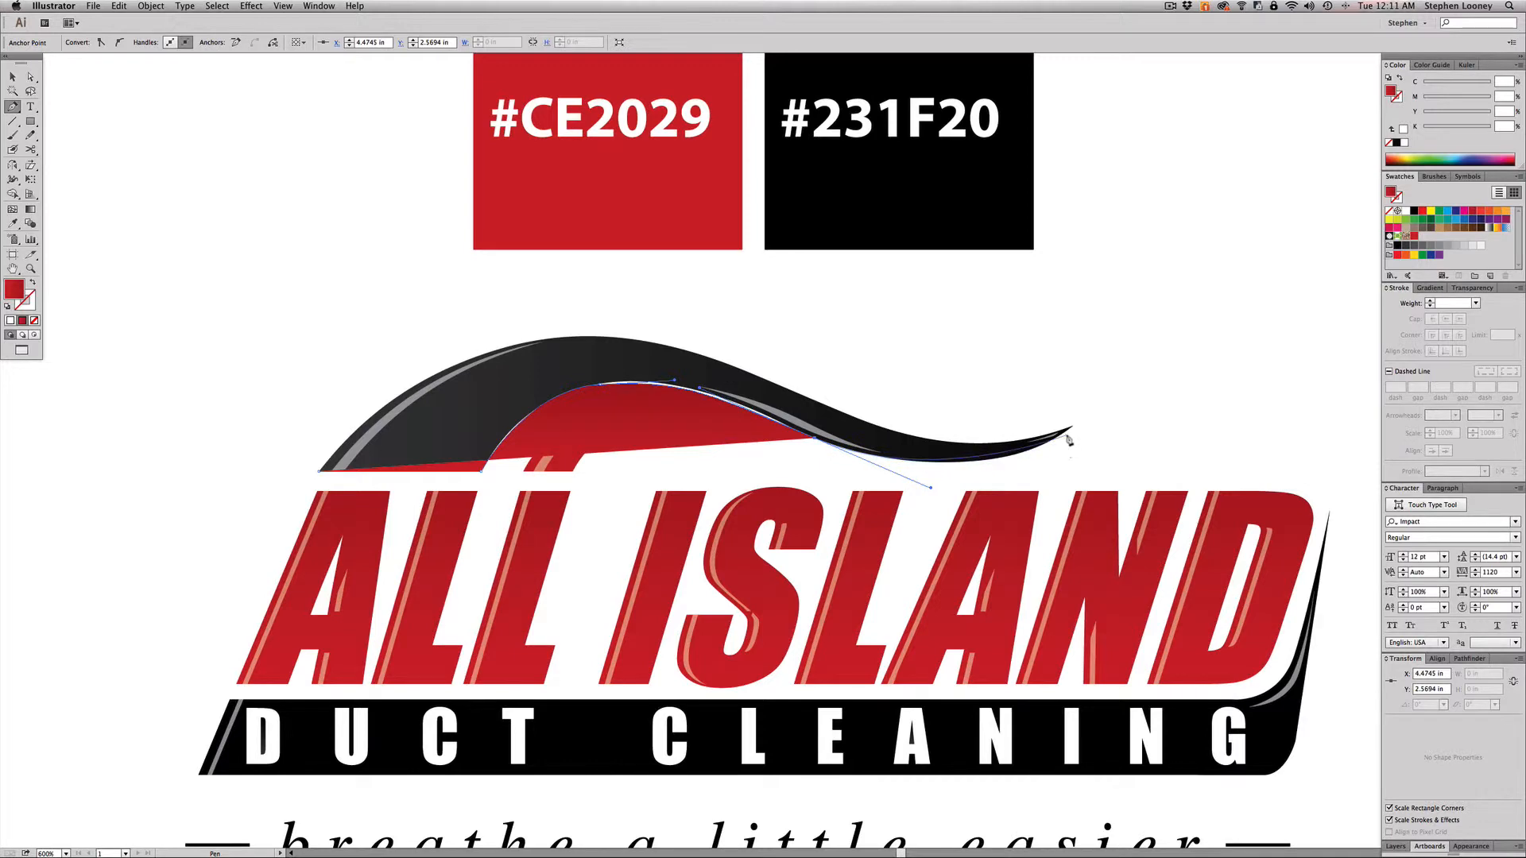
drag(1072, 430, 522, 257)
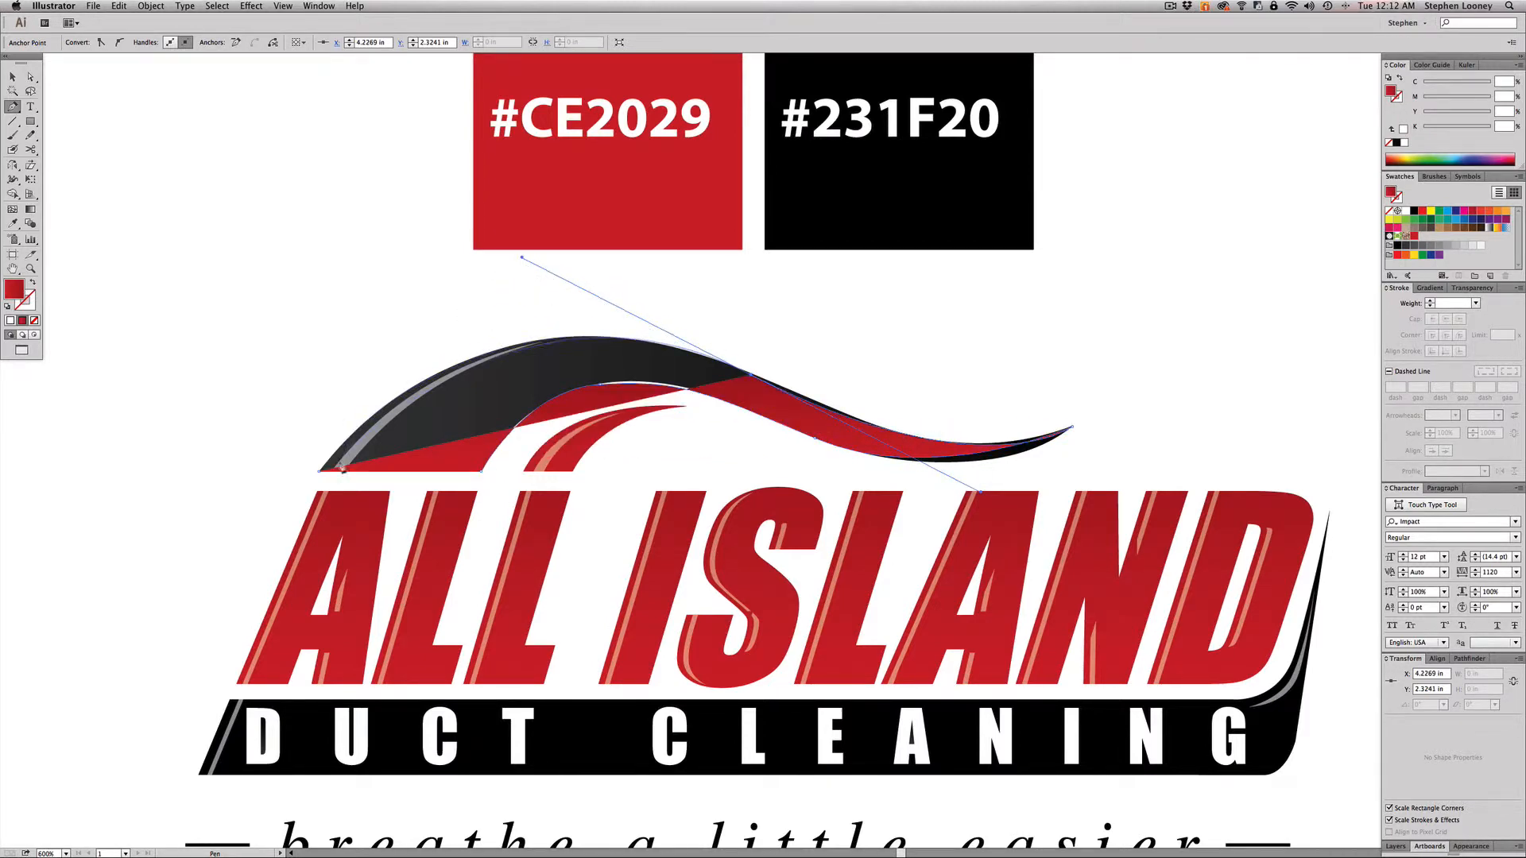
drag(320, 473, 297, 518)
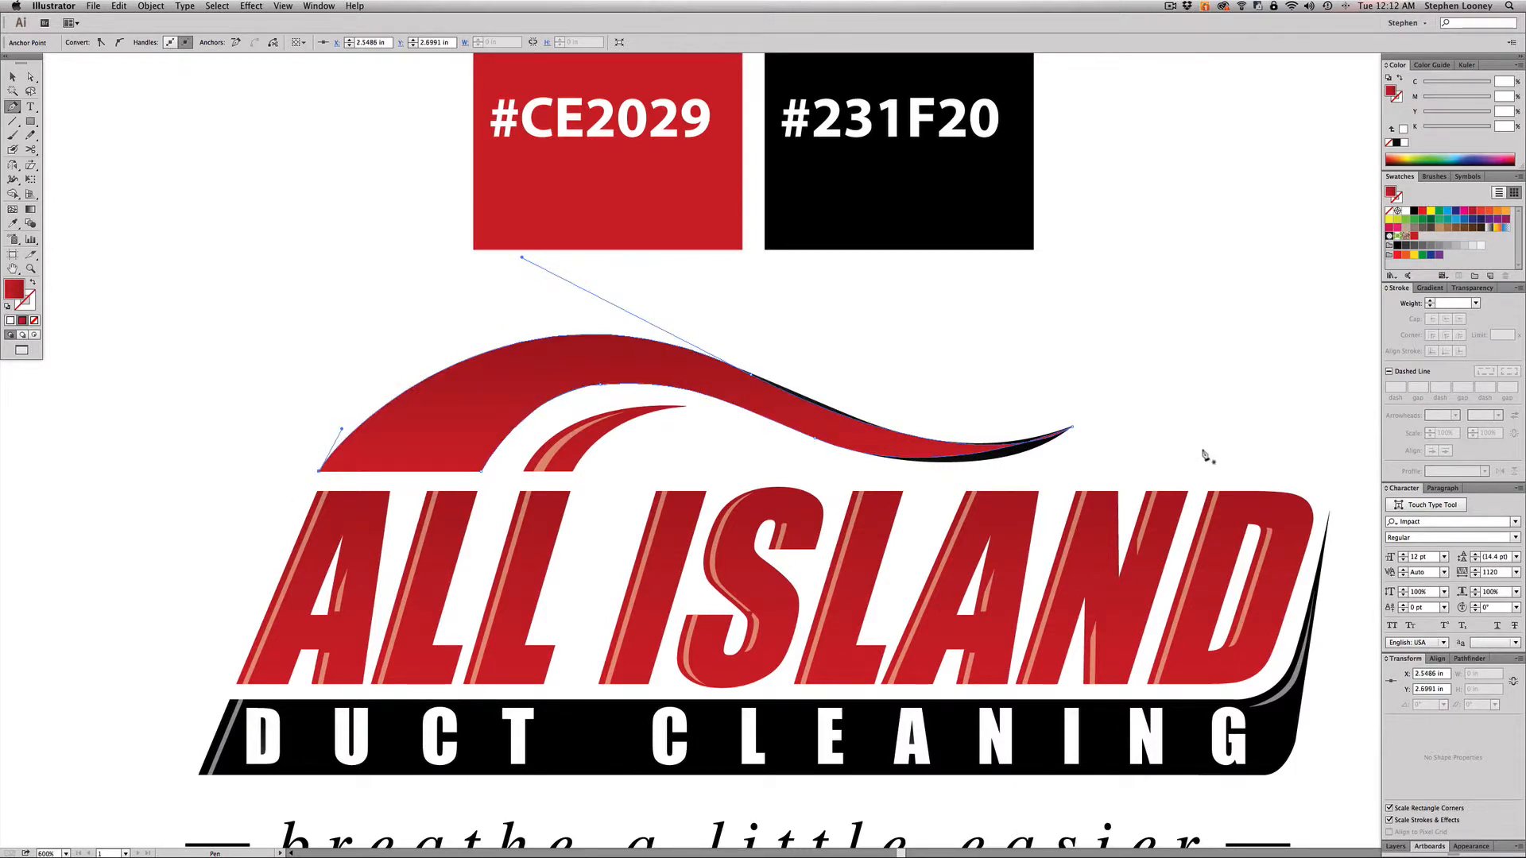
Step: Adjust the direction handles on the traced swoosh's upper edge and lower curve to follow the reference more closely
key(a)
drag(521, 258, 539, 277)
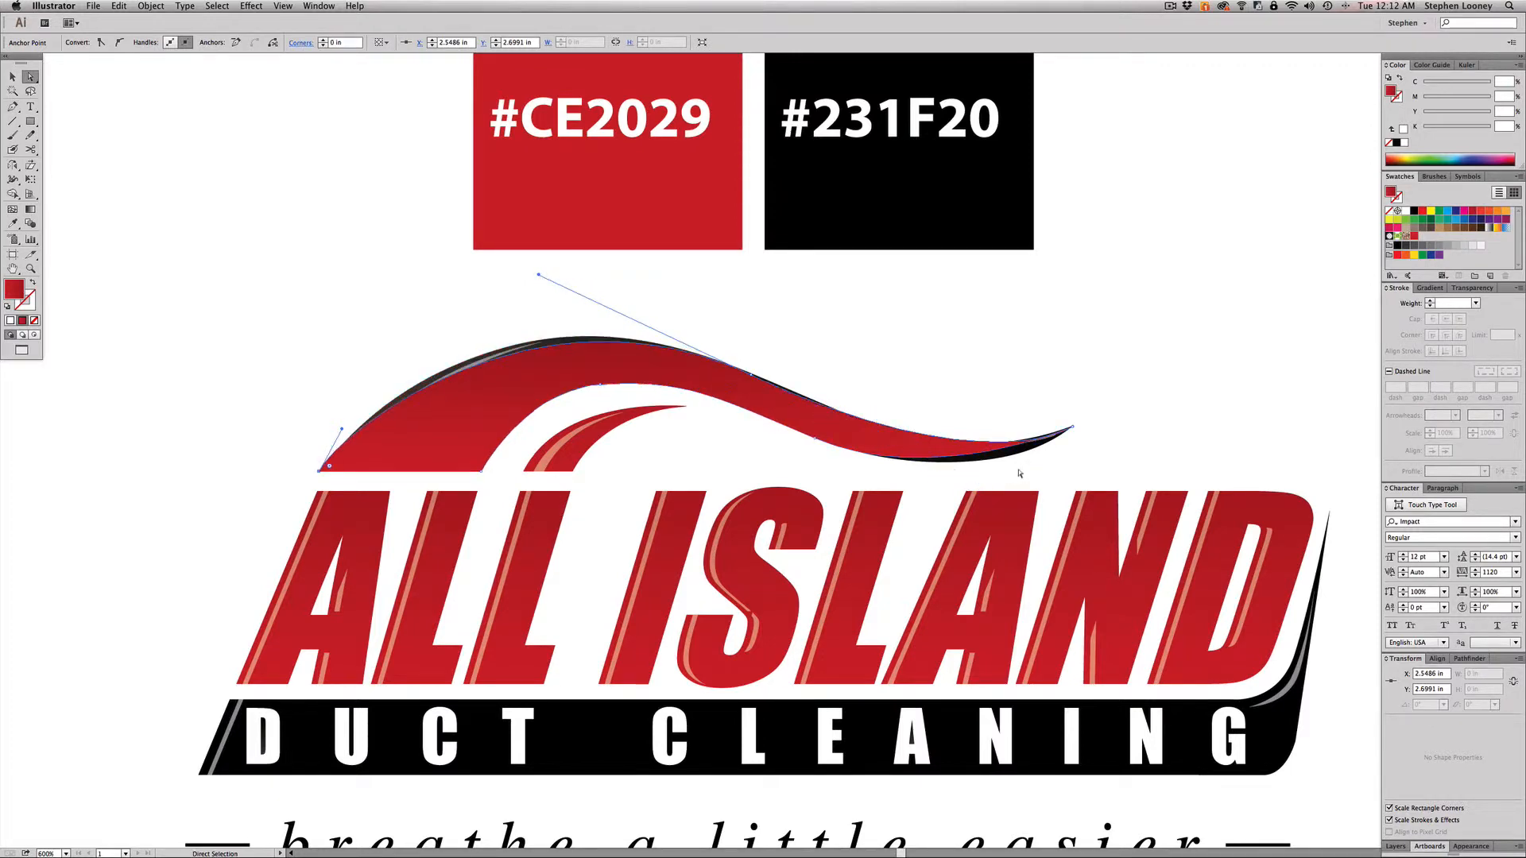
click(824, 452)
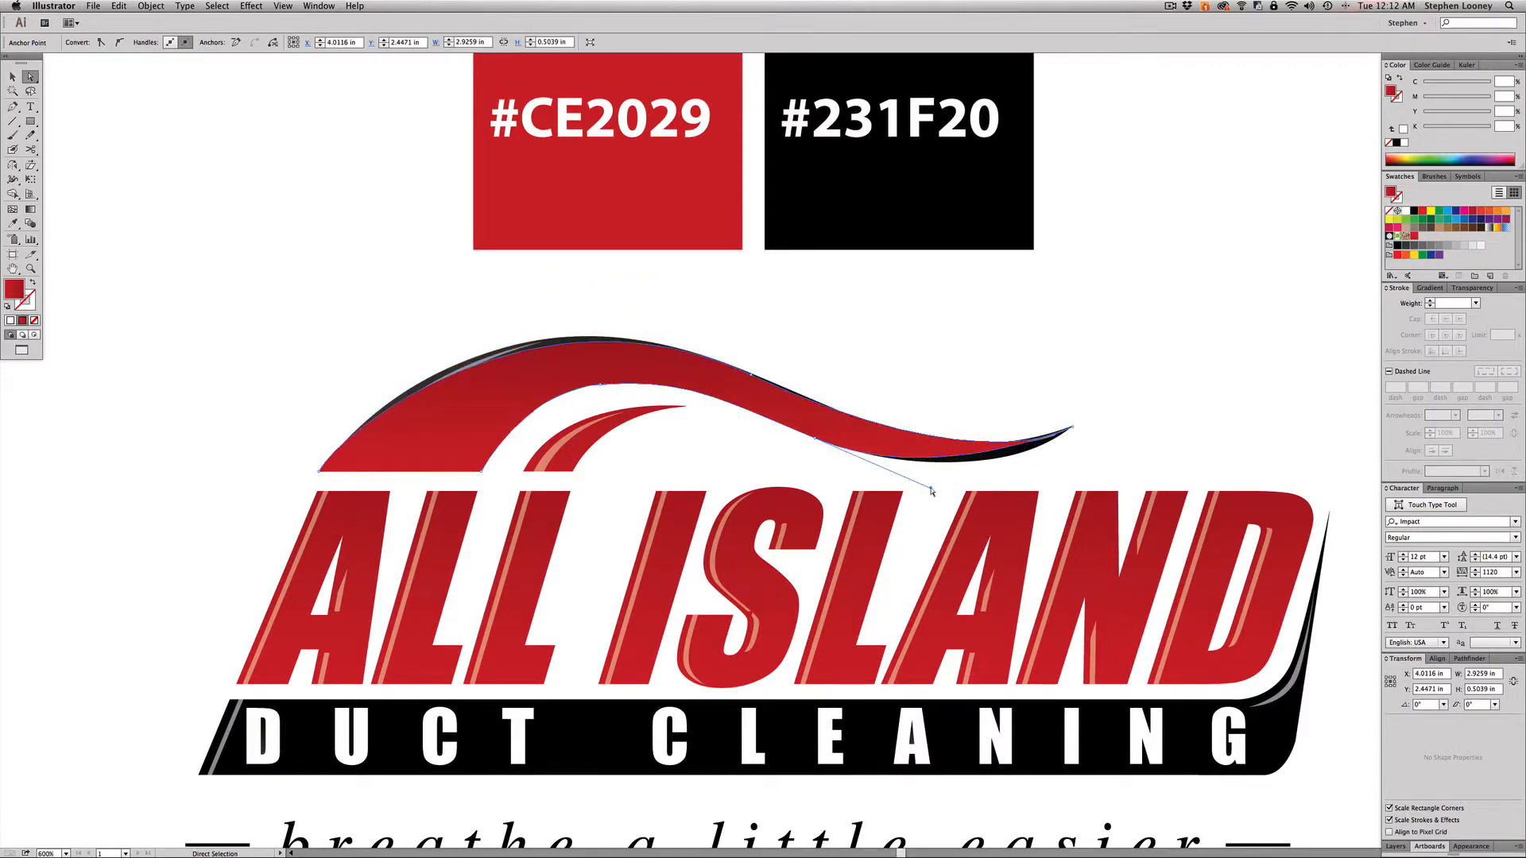
drag(932, 488, 954, 506)
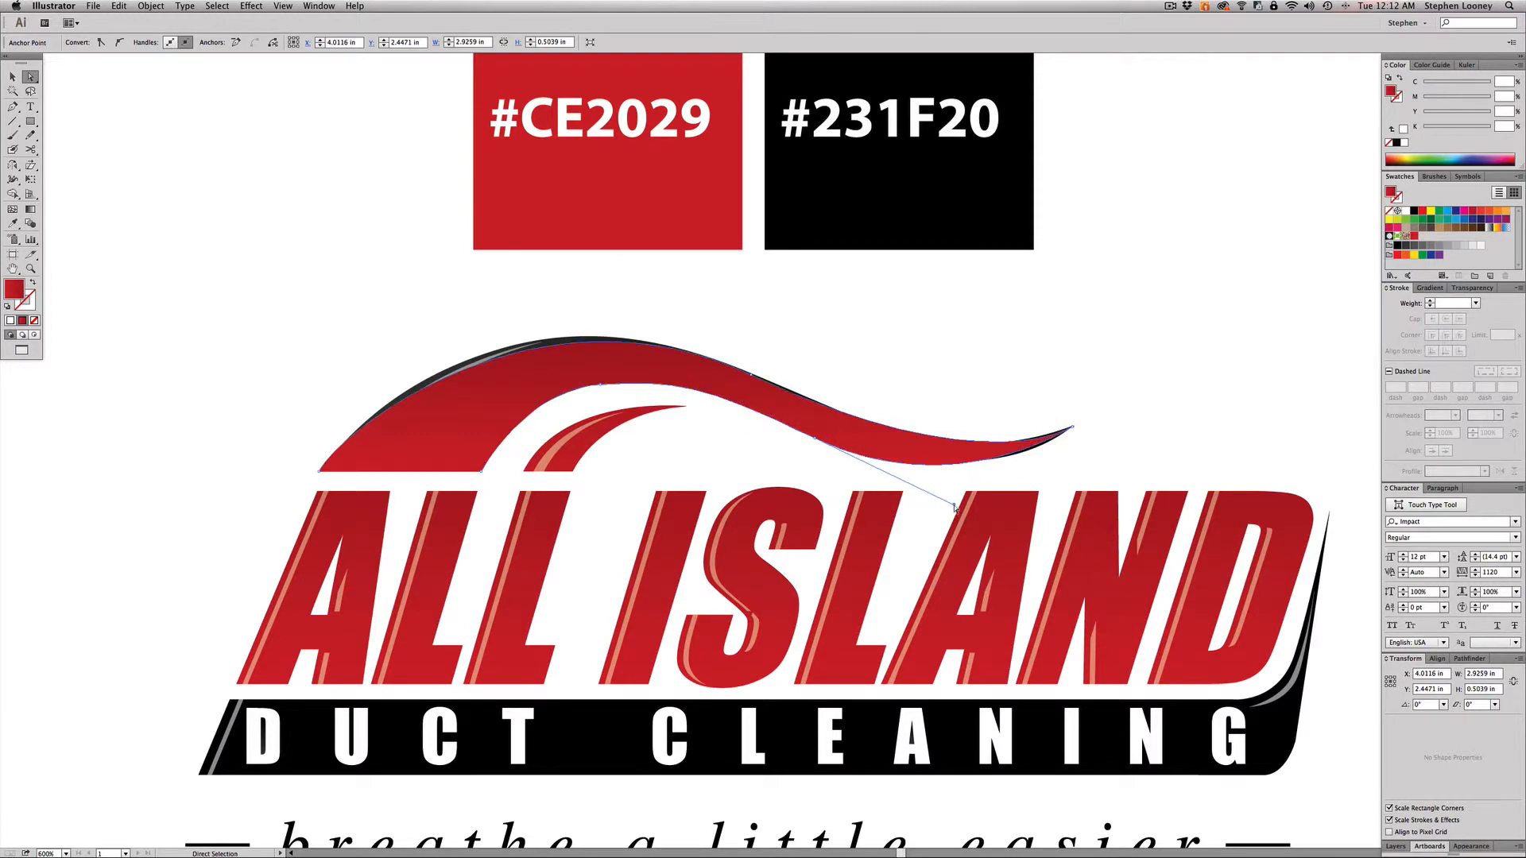
Step: Move the traced swoosh down onto the recreated logo, just above its ALL ISLAND lettering, and deselect it
key(super+minus)
key(super+minus)
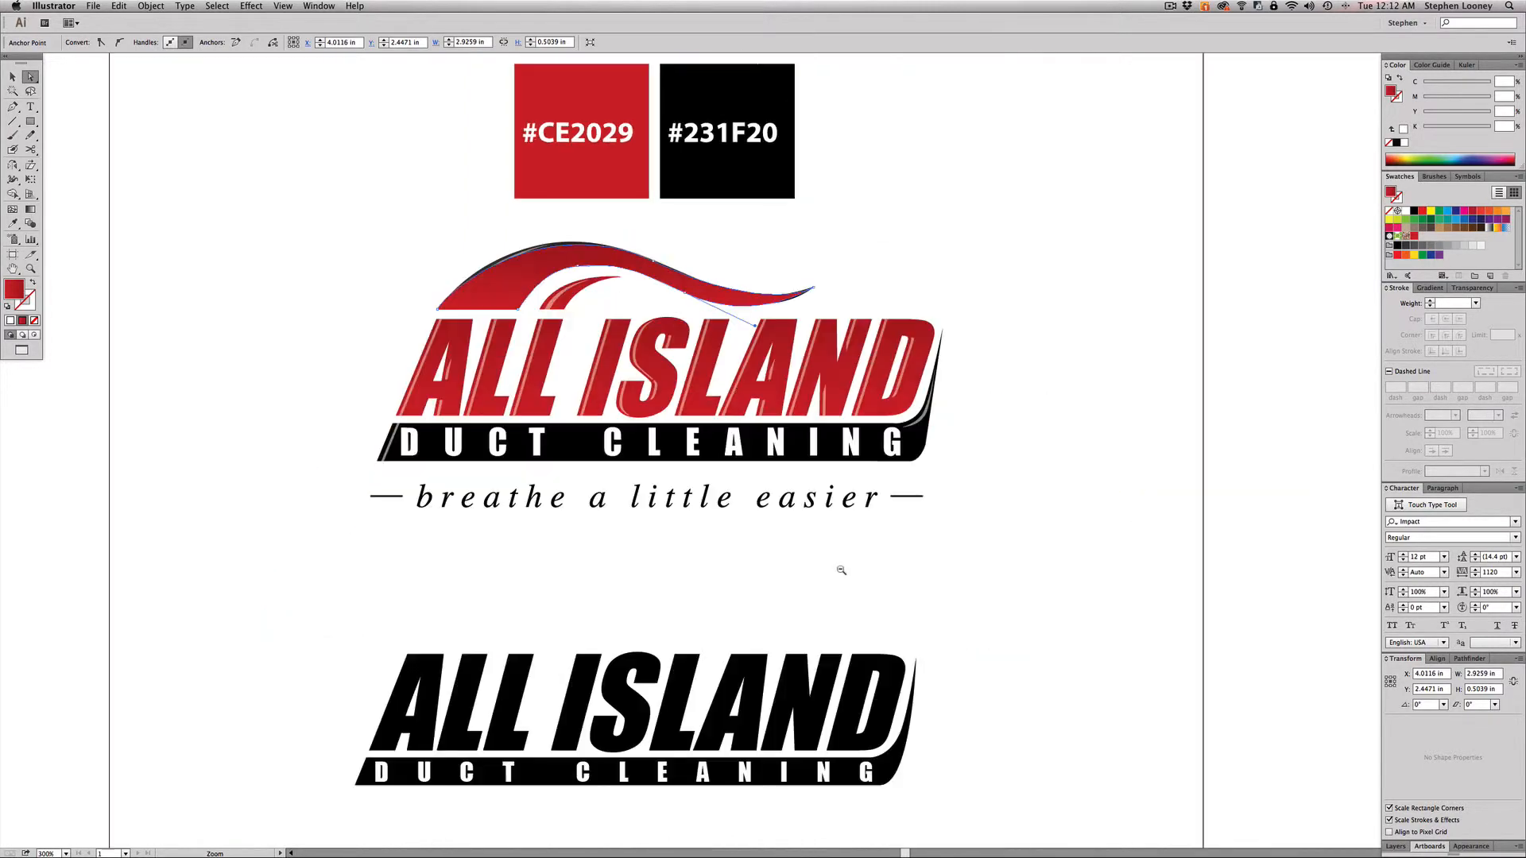
drag(507, 606, 483, 623)
click(753, 555)
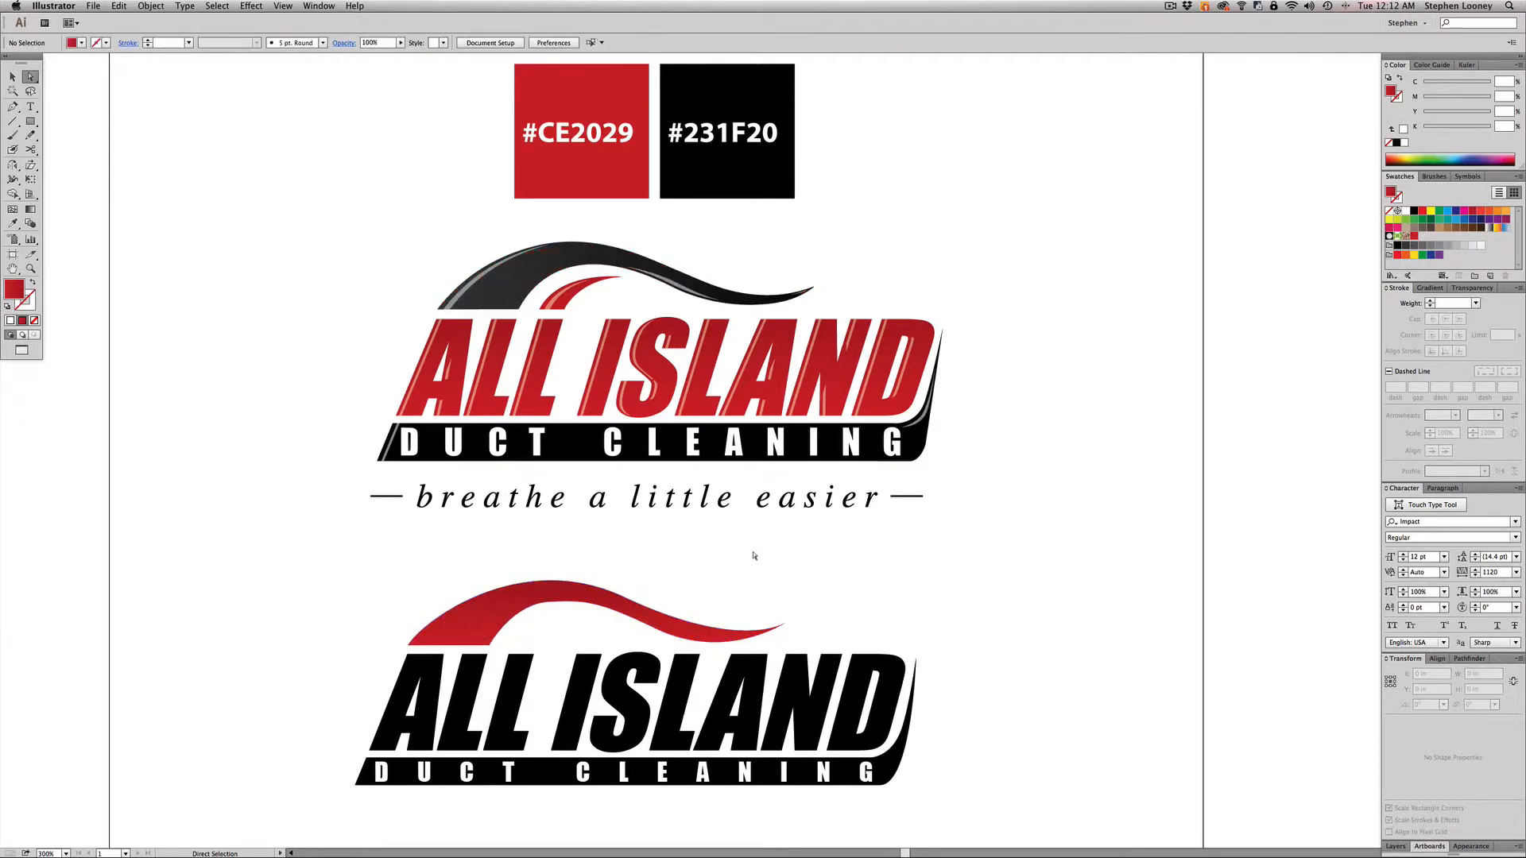
Step: Reshape the swoosh's underside by nudging the anchor at its lower bend and adjusting that anchor's handle toward the tail
drag(756, 556, 821, 530)
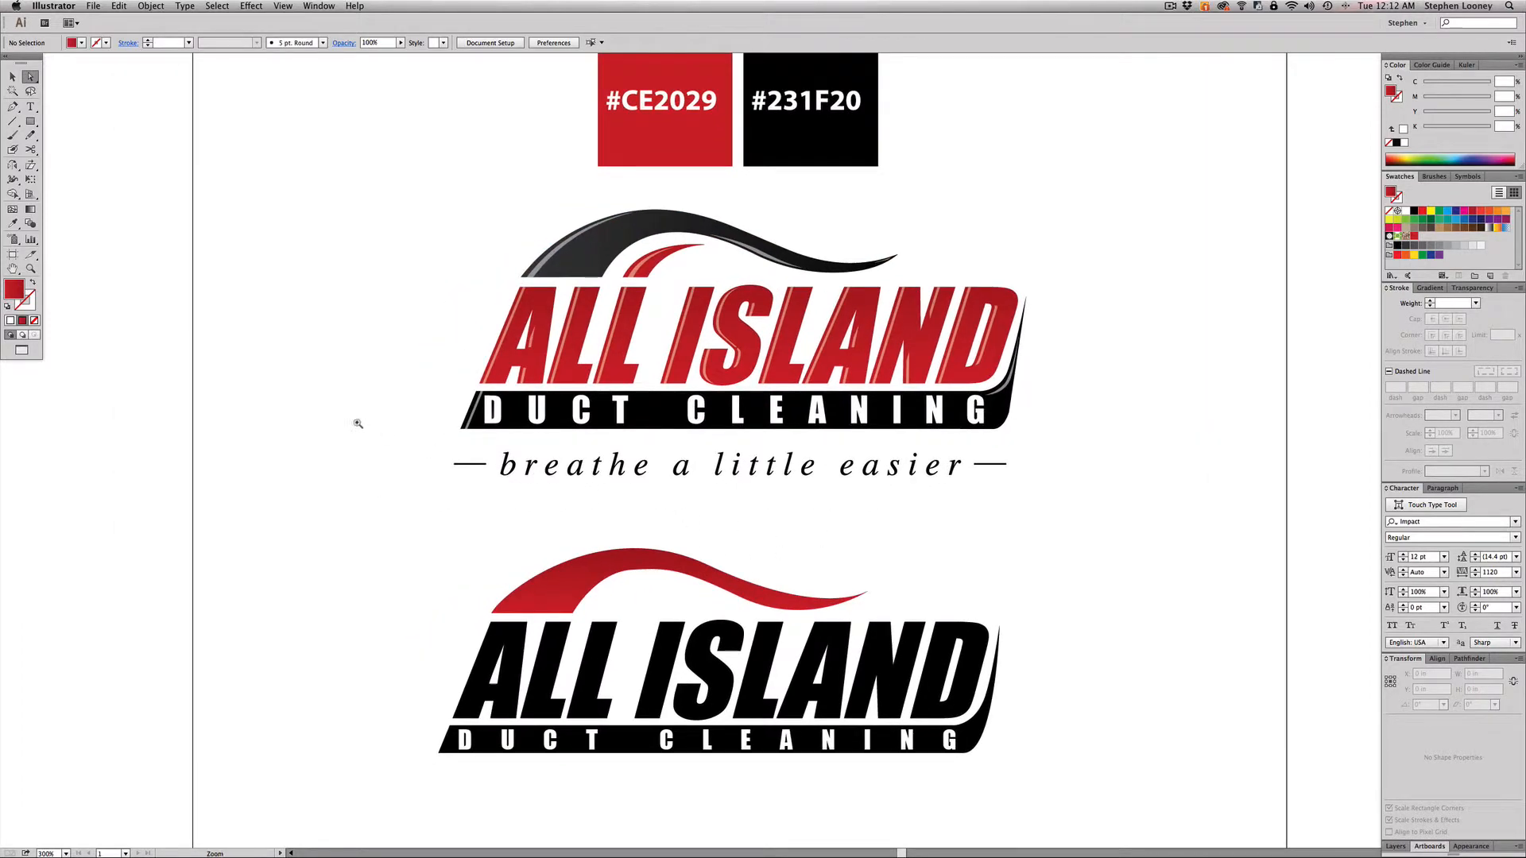
drag(355, 422, 1087, 766)
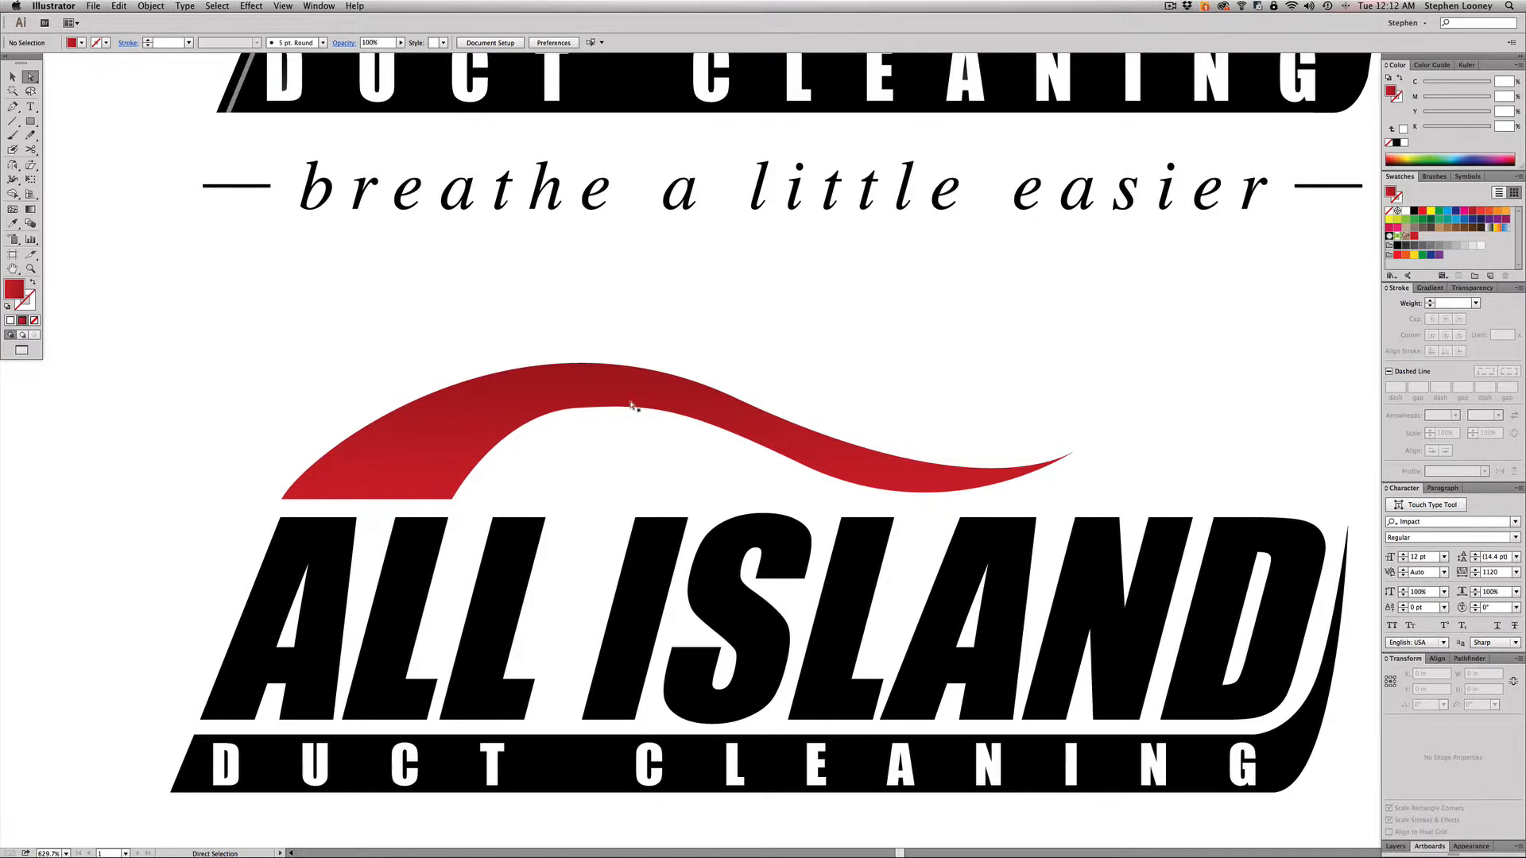
scroll(540, 456, left, 2)
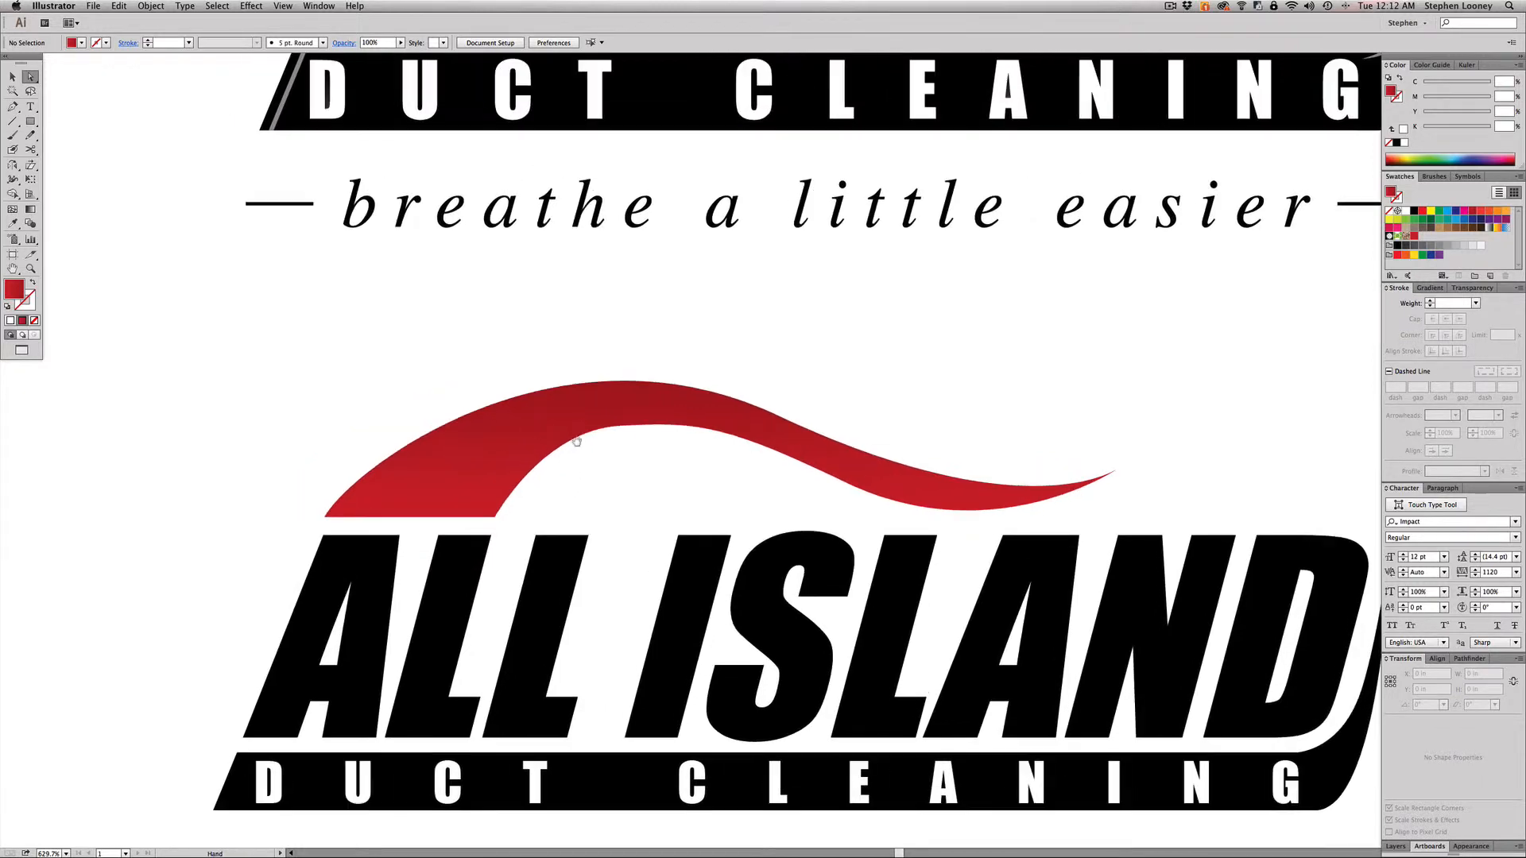
click(579, 415)
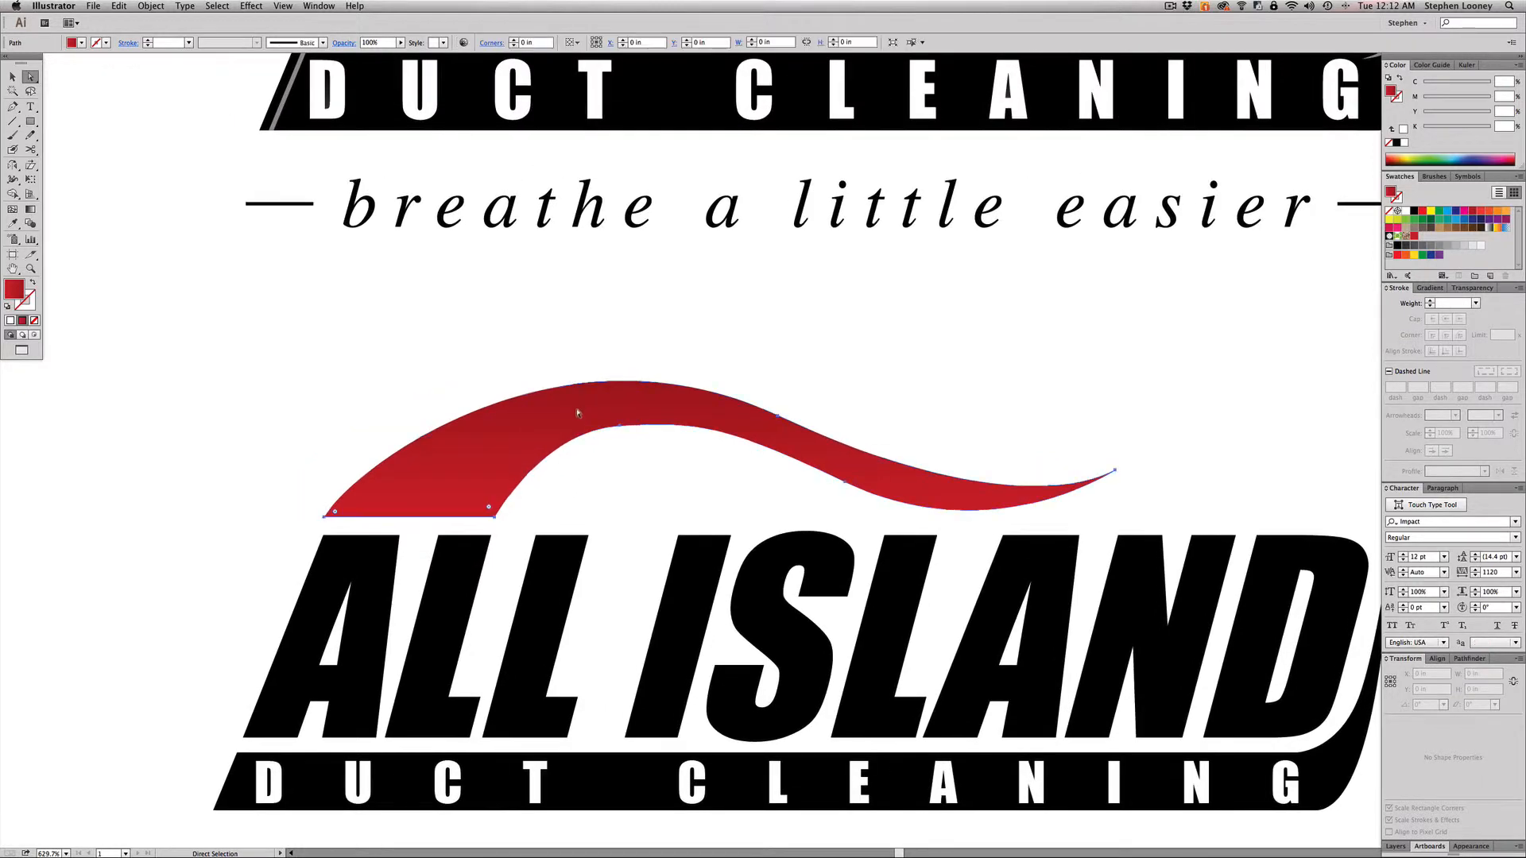
click(620, 426)
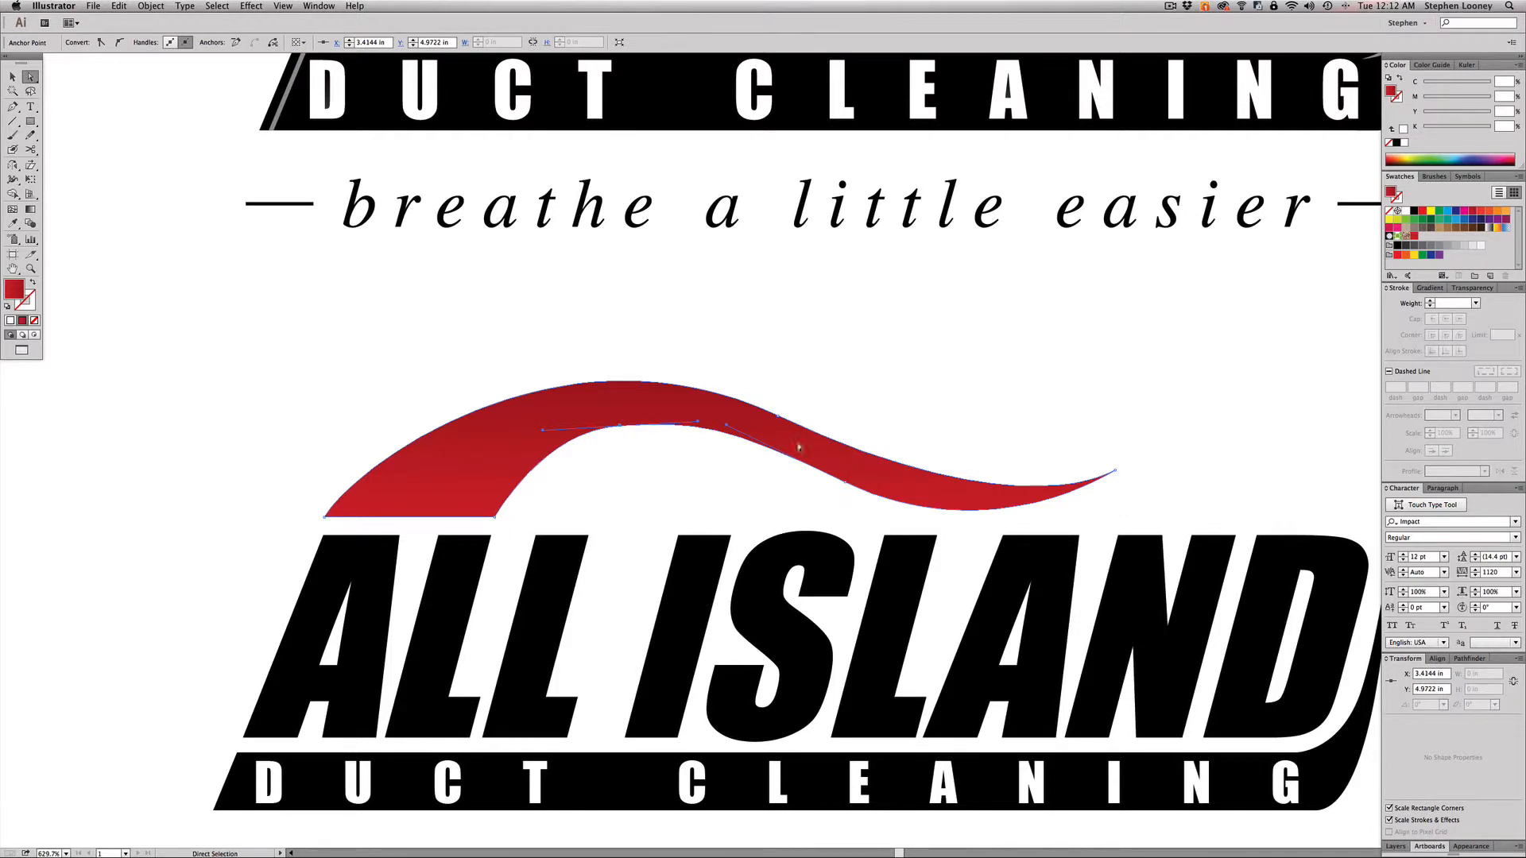
drag(849, 487, 959, 537)
drag(846, 486, 848, 483)
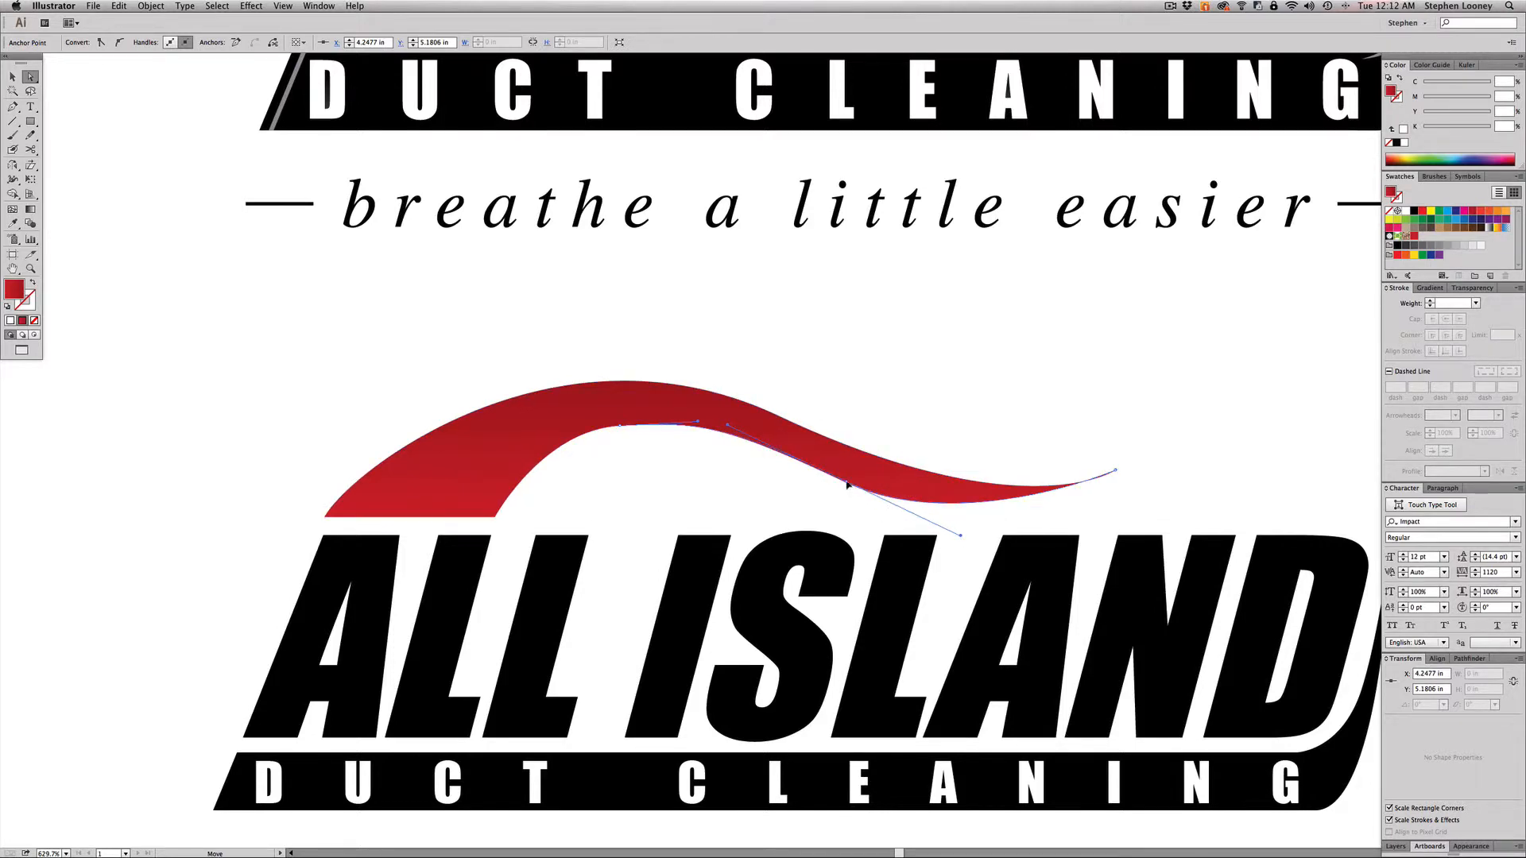
mouse_move(961, 535)
mouse_down()
mouse_move(963, 523)
mouse_move(953, 534)
mouse_up()
Step: Steepen the upper edge's direction handle to raise the swoosh's crest, and deselect the shape
click(1115, 472)
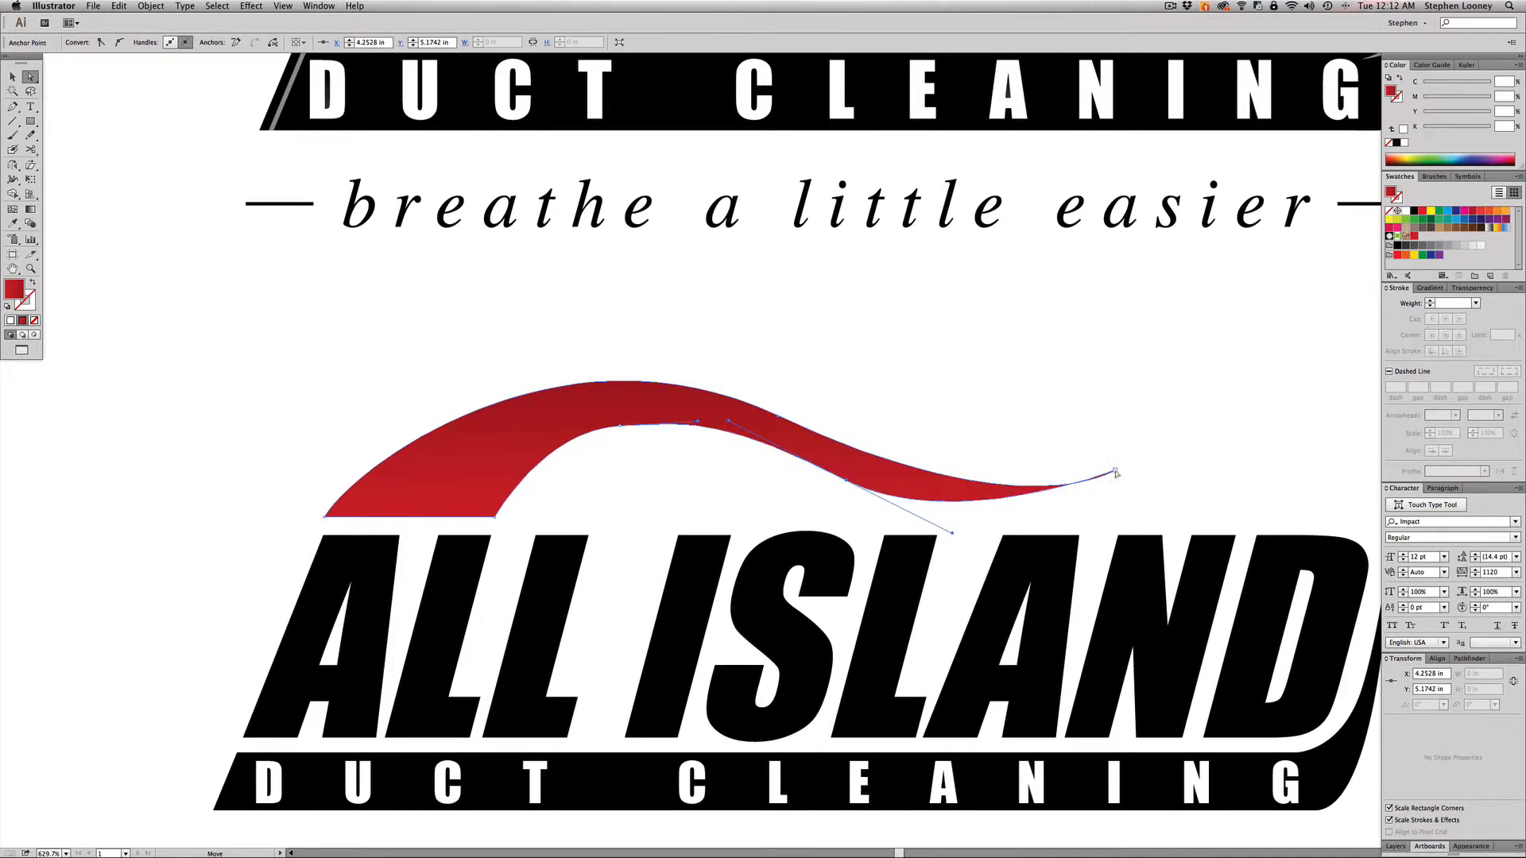
drag(1024, 534, 970, 533)
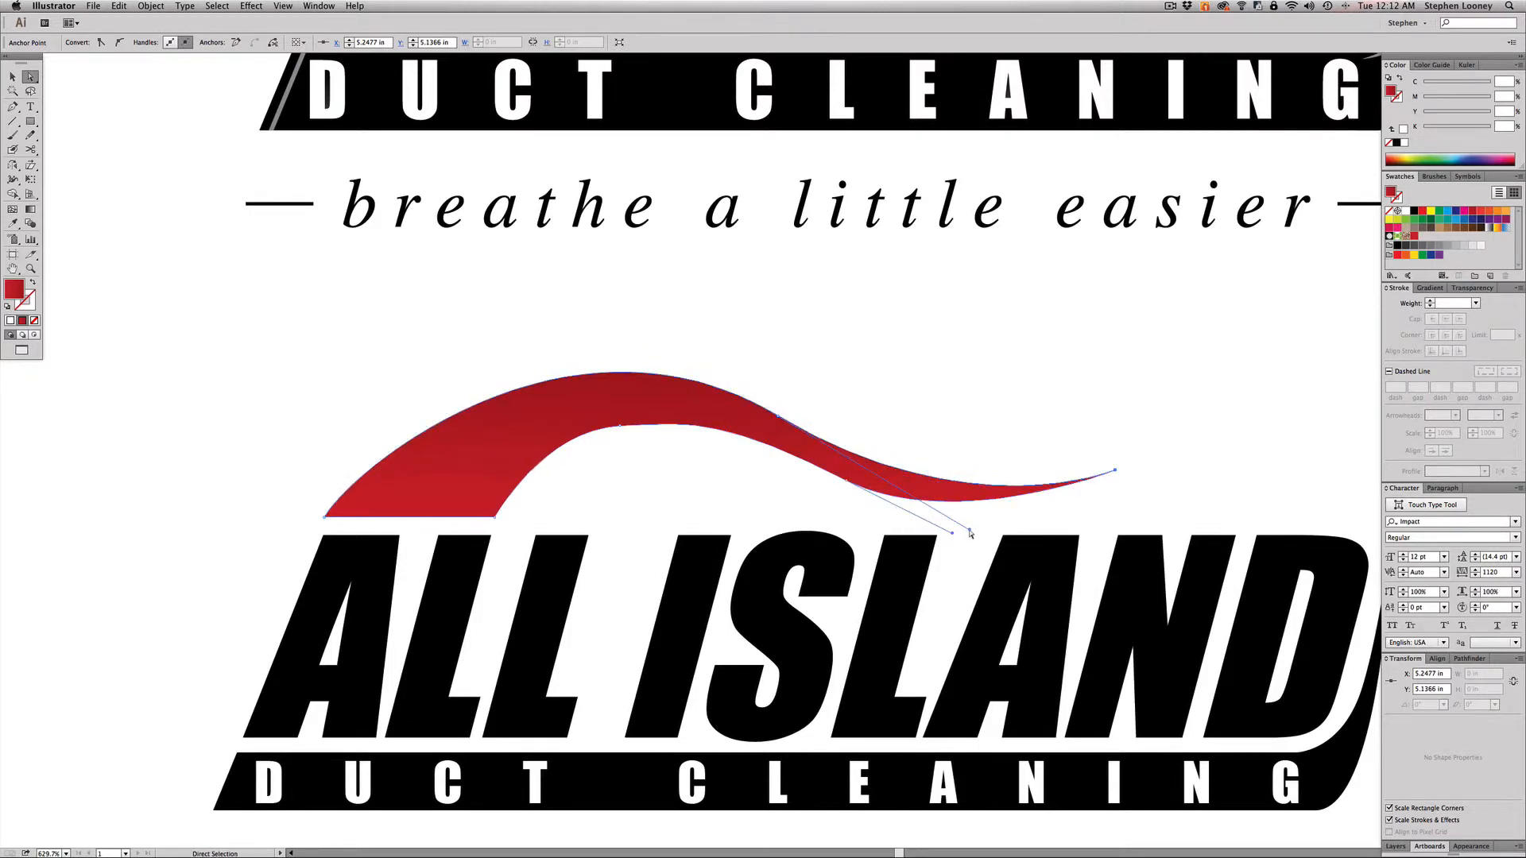
click(935, 399)
Step: Shift the swoosh's lower-bend anchor up and toward the crest, and slightly raise the upper edge's handle near the tail
click(784, 439)
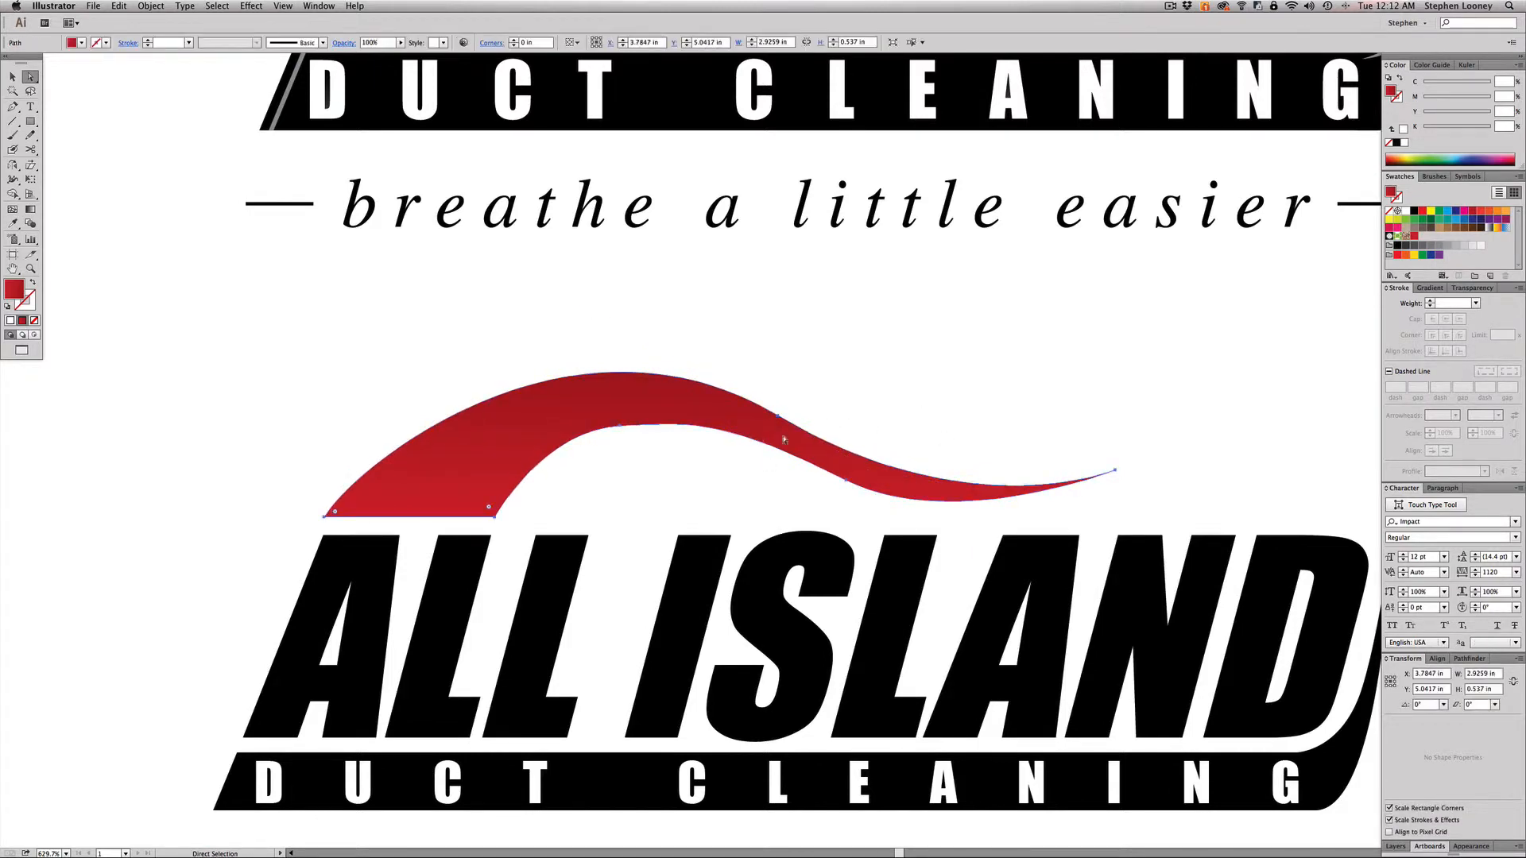
click(847, 482)
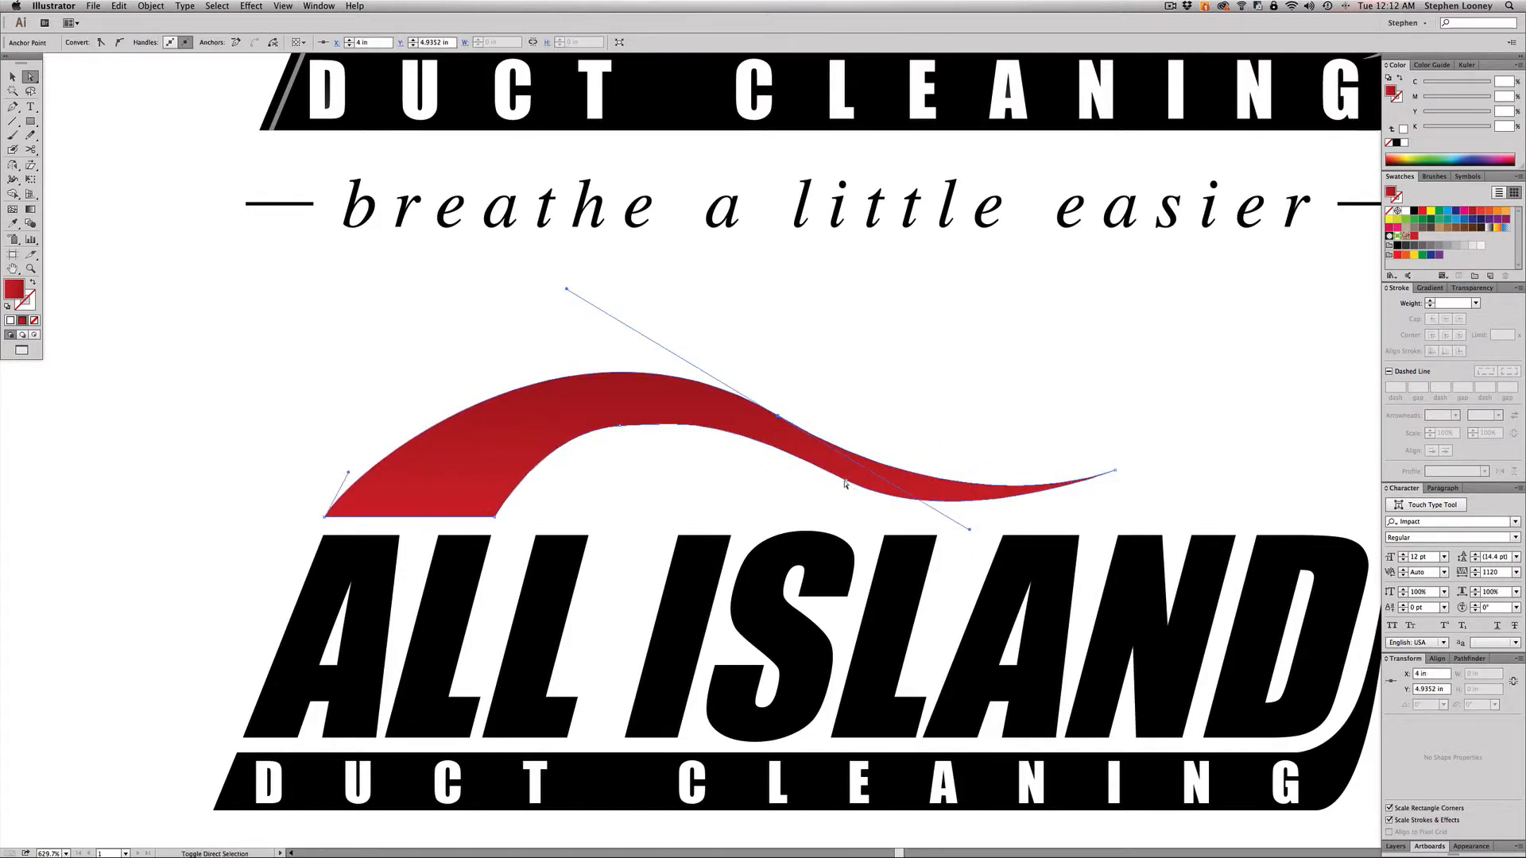
drag(846, 481, 829, 474)
click(811, 484)
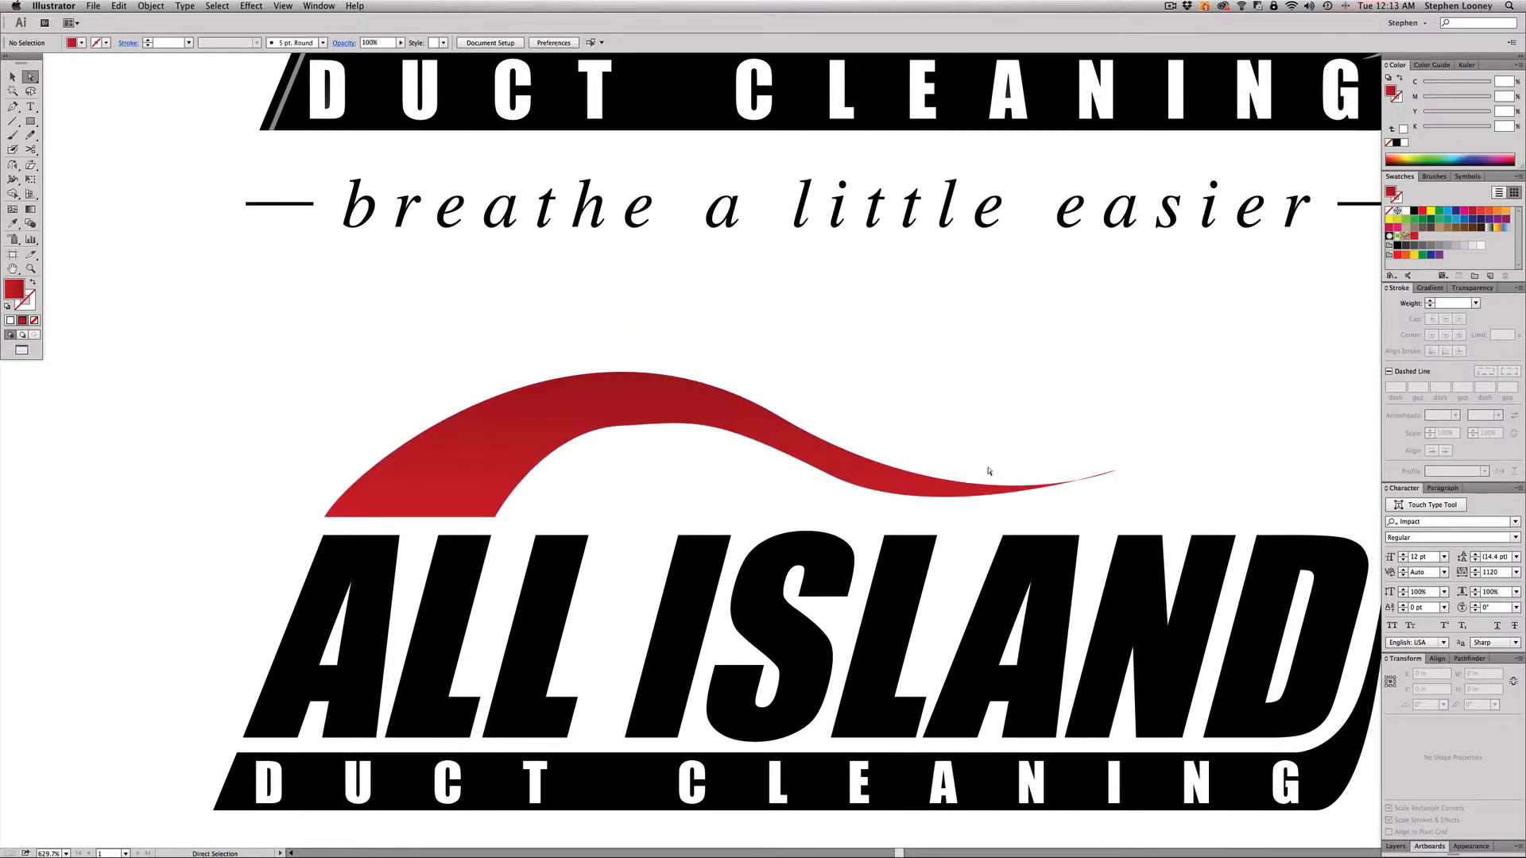
click(1116, 474)
click(1057, 483)
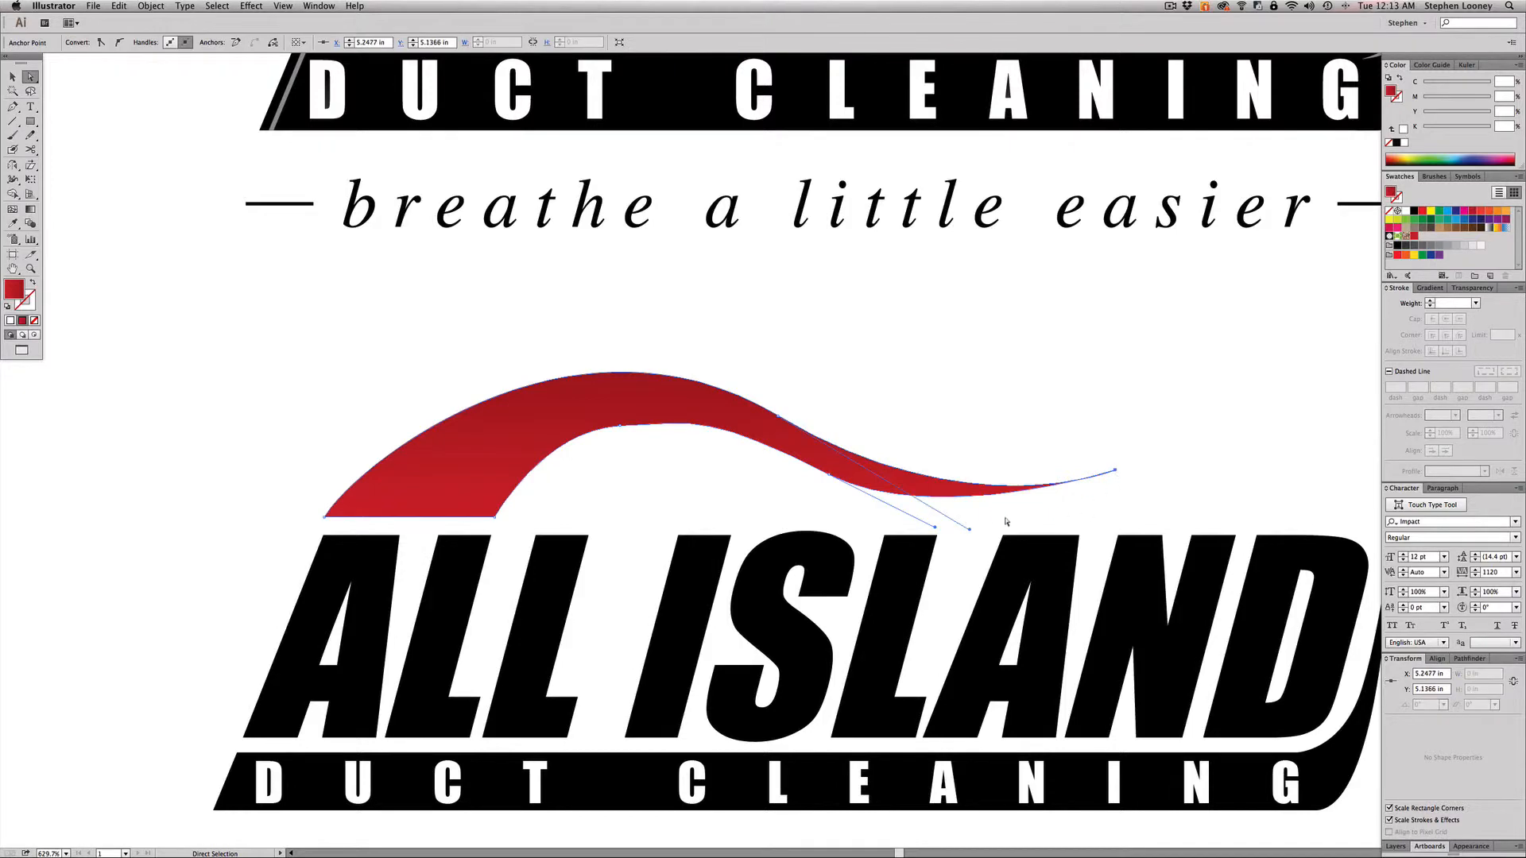
drag(968, 530, 970, 524)
click(988, 401)
Step: Pull smooth direction handles from the inner arch's anchor, and shorten the tail-side handle to smooth the underside
key(super+minus)
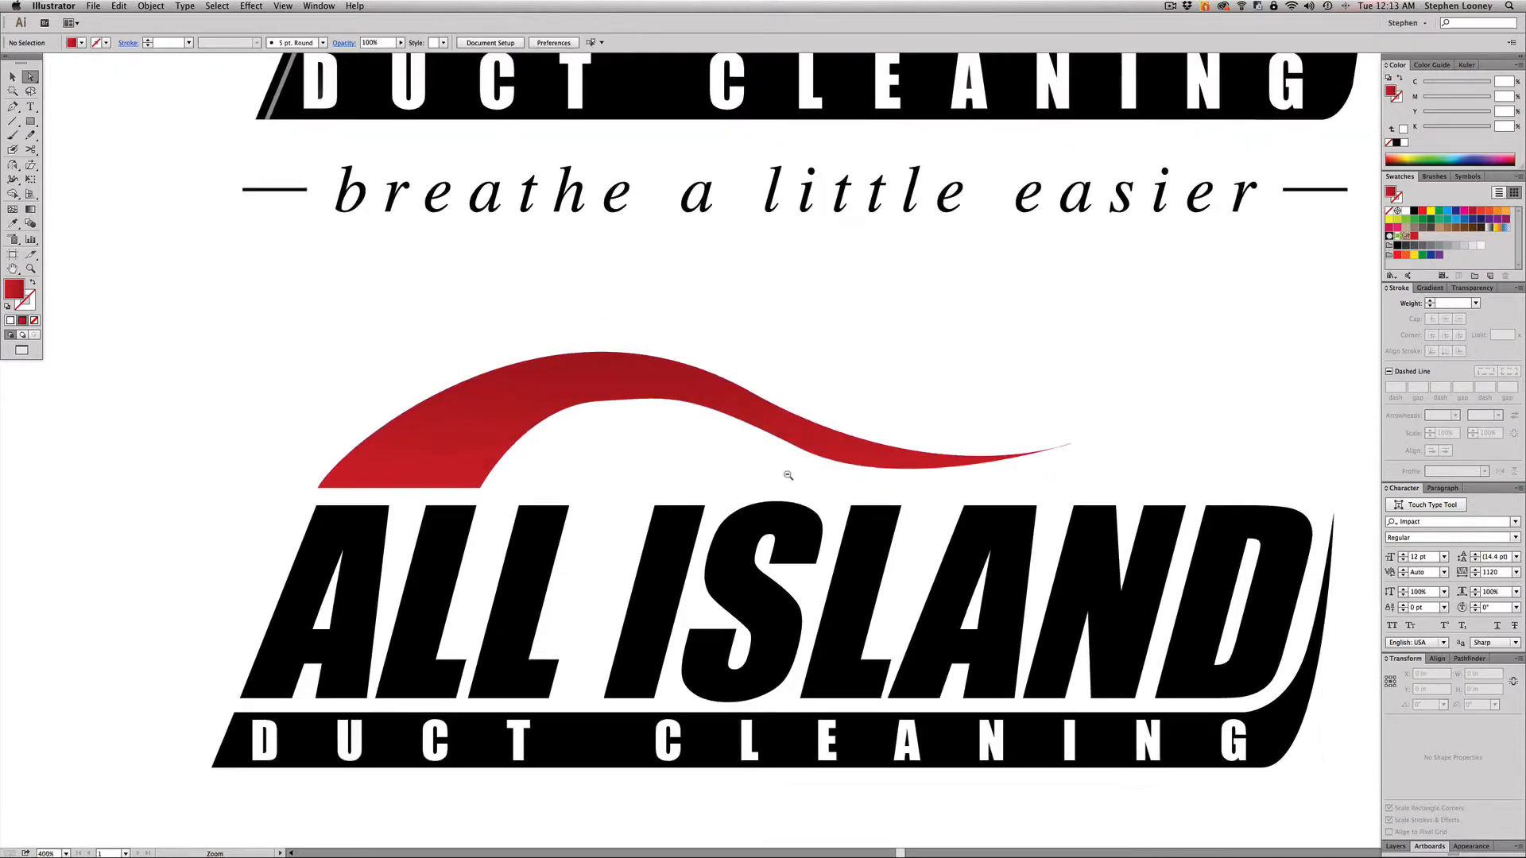
drag(634, 432, 692, 467)
drag(475, 347, 987, 600)
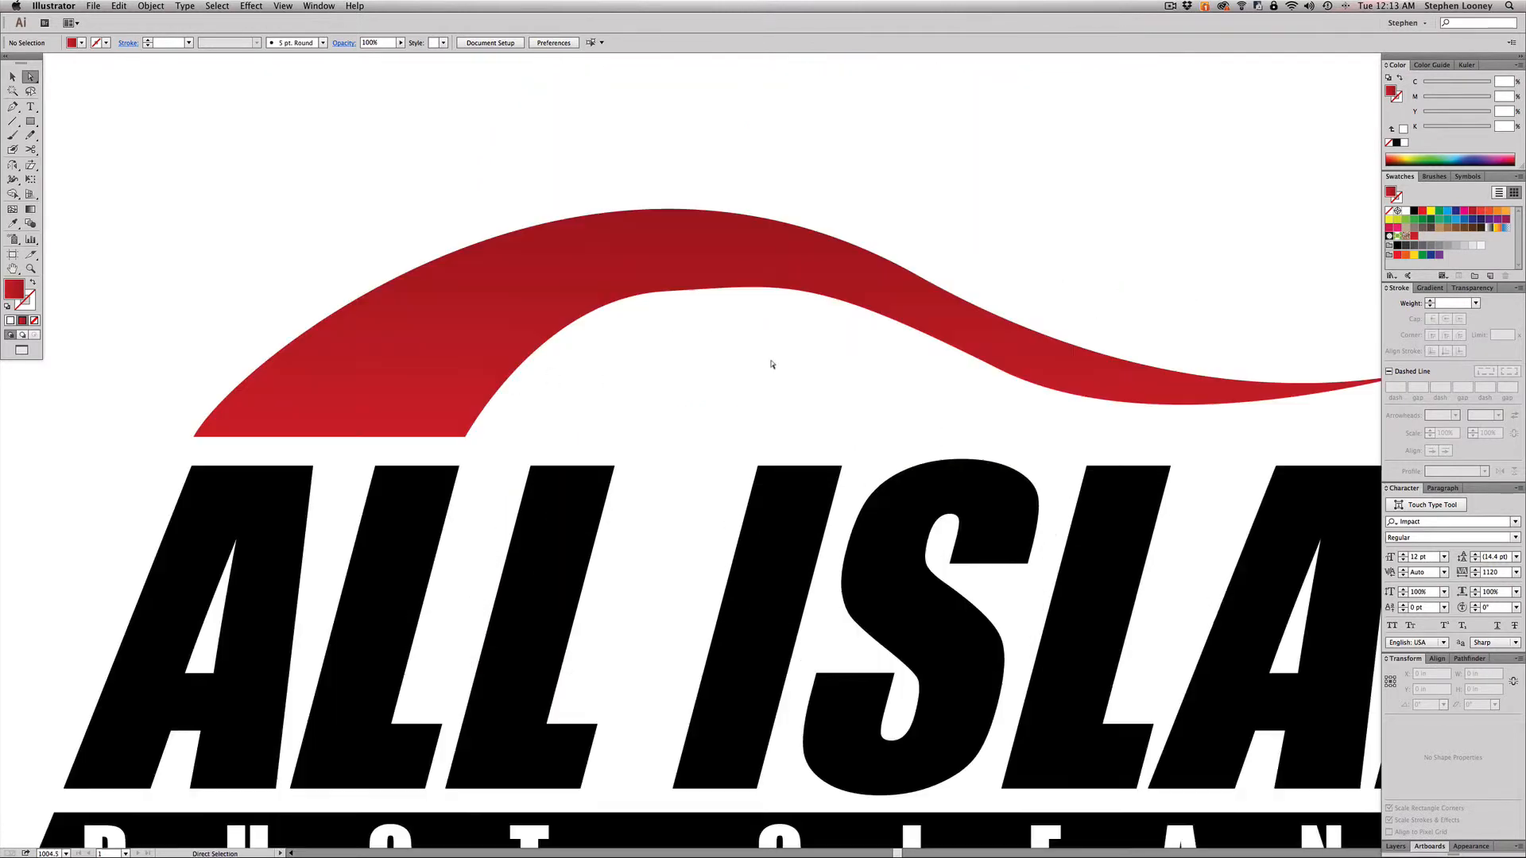
click(678, 296)
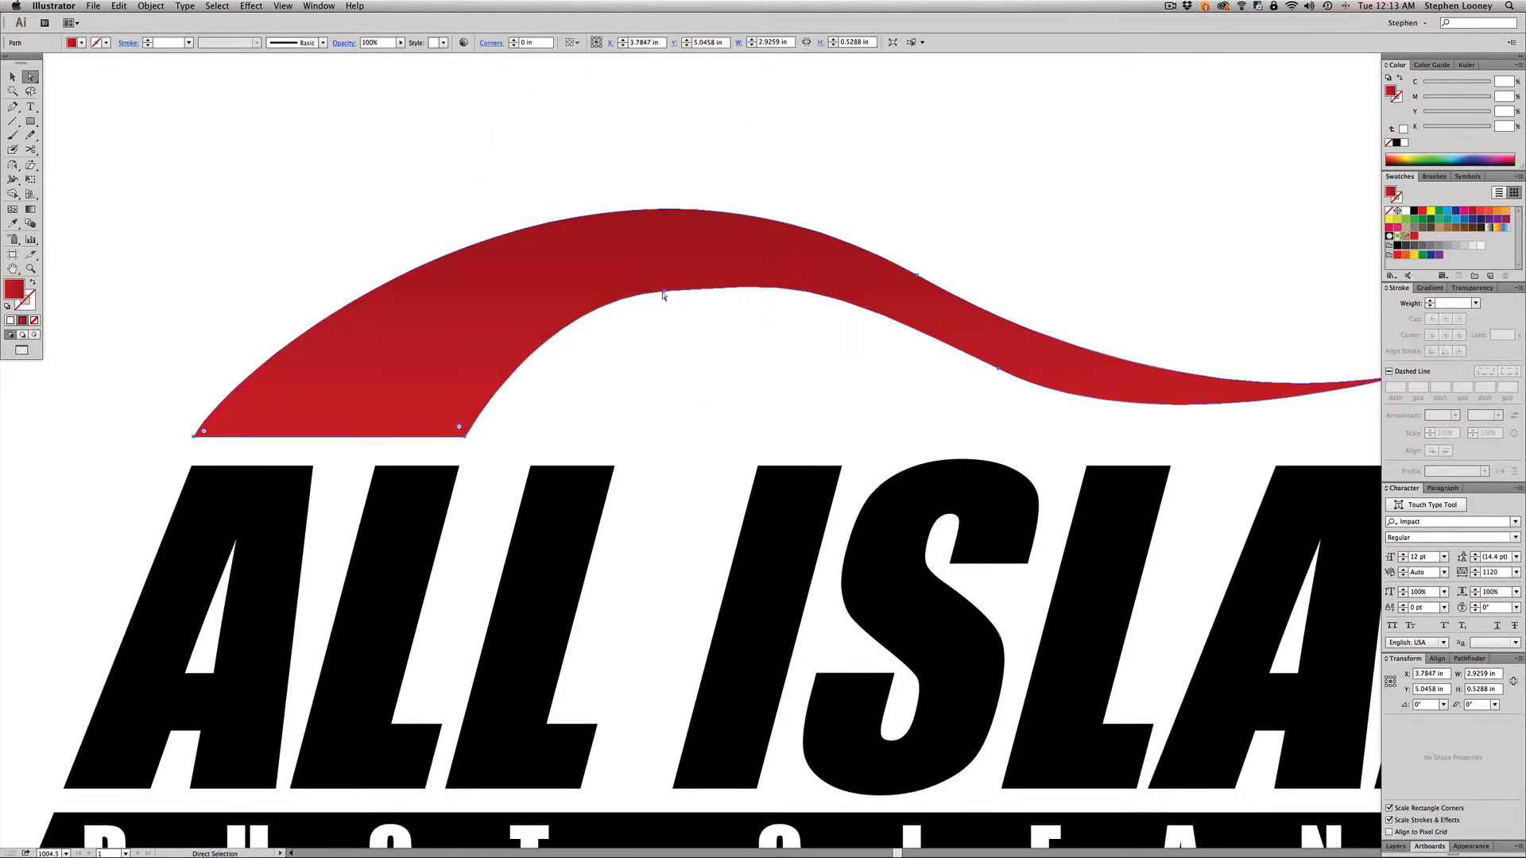
key(shift+c)
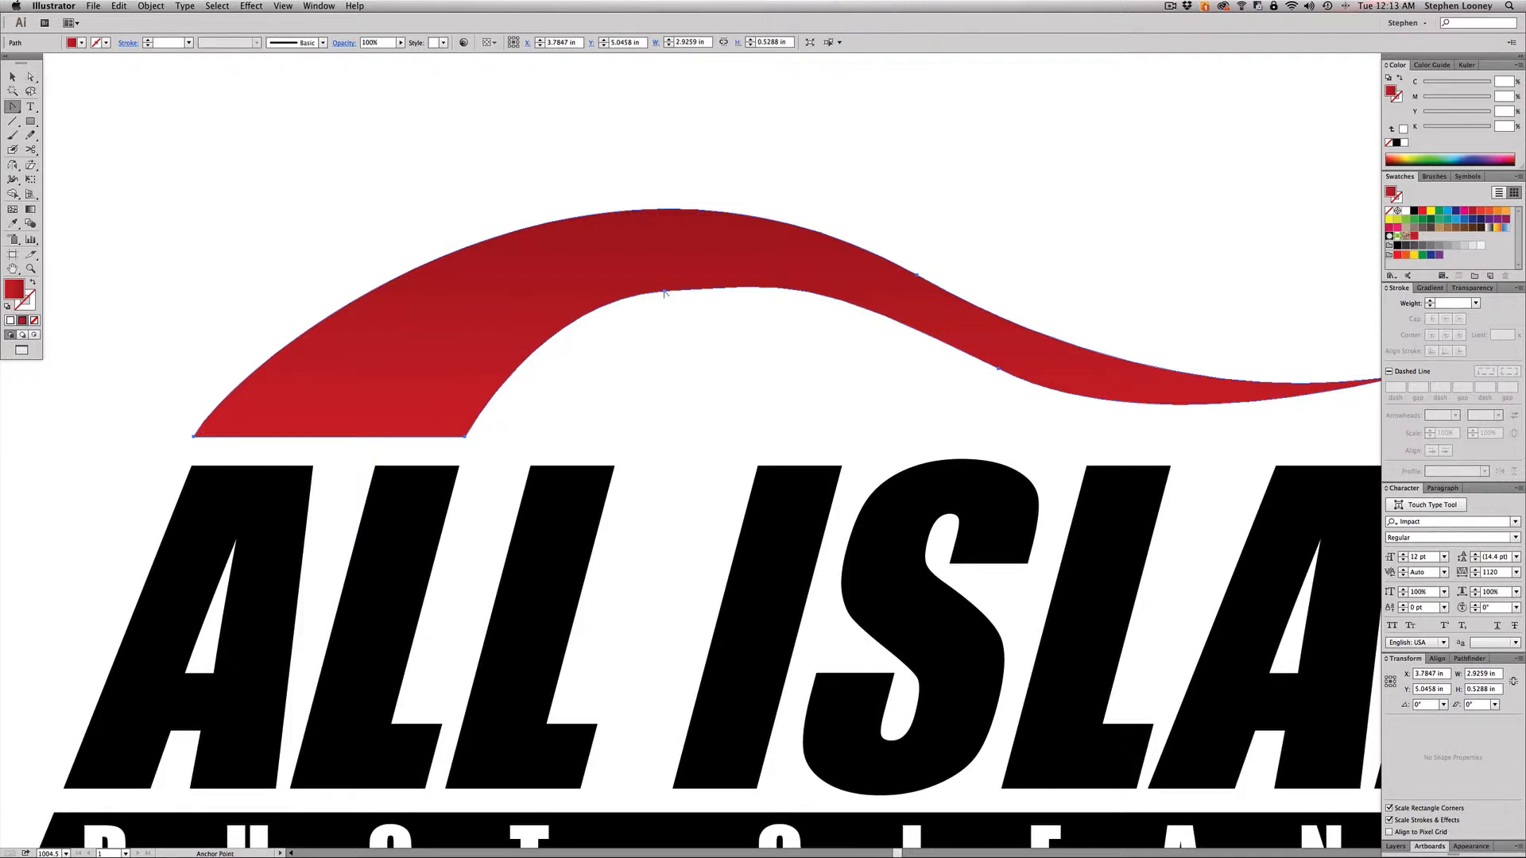
drag(665, 293, 792, 283)
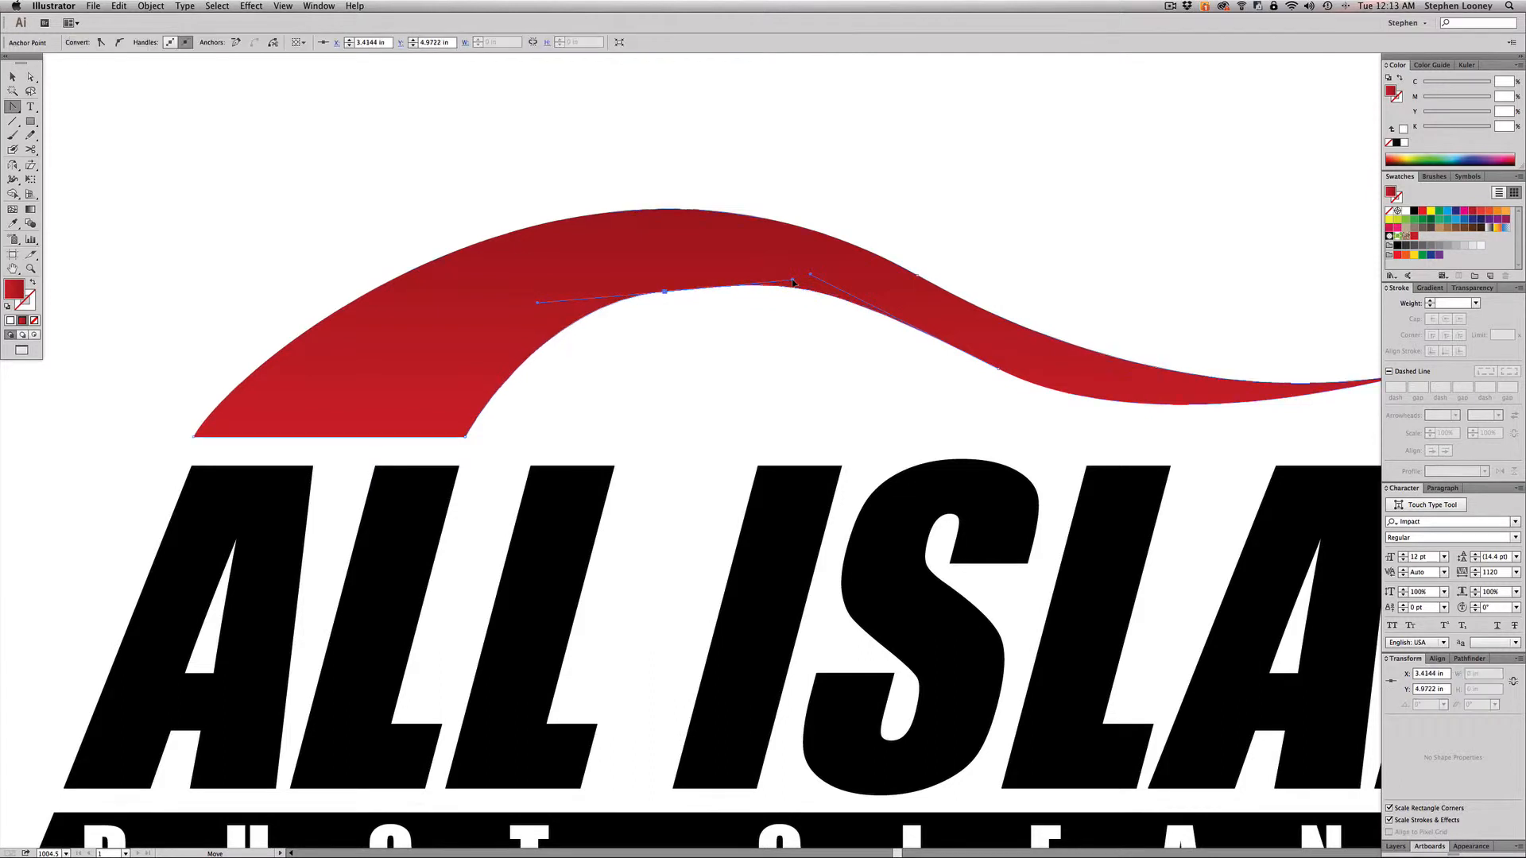
key(a)
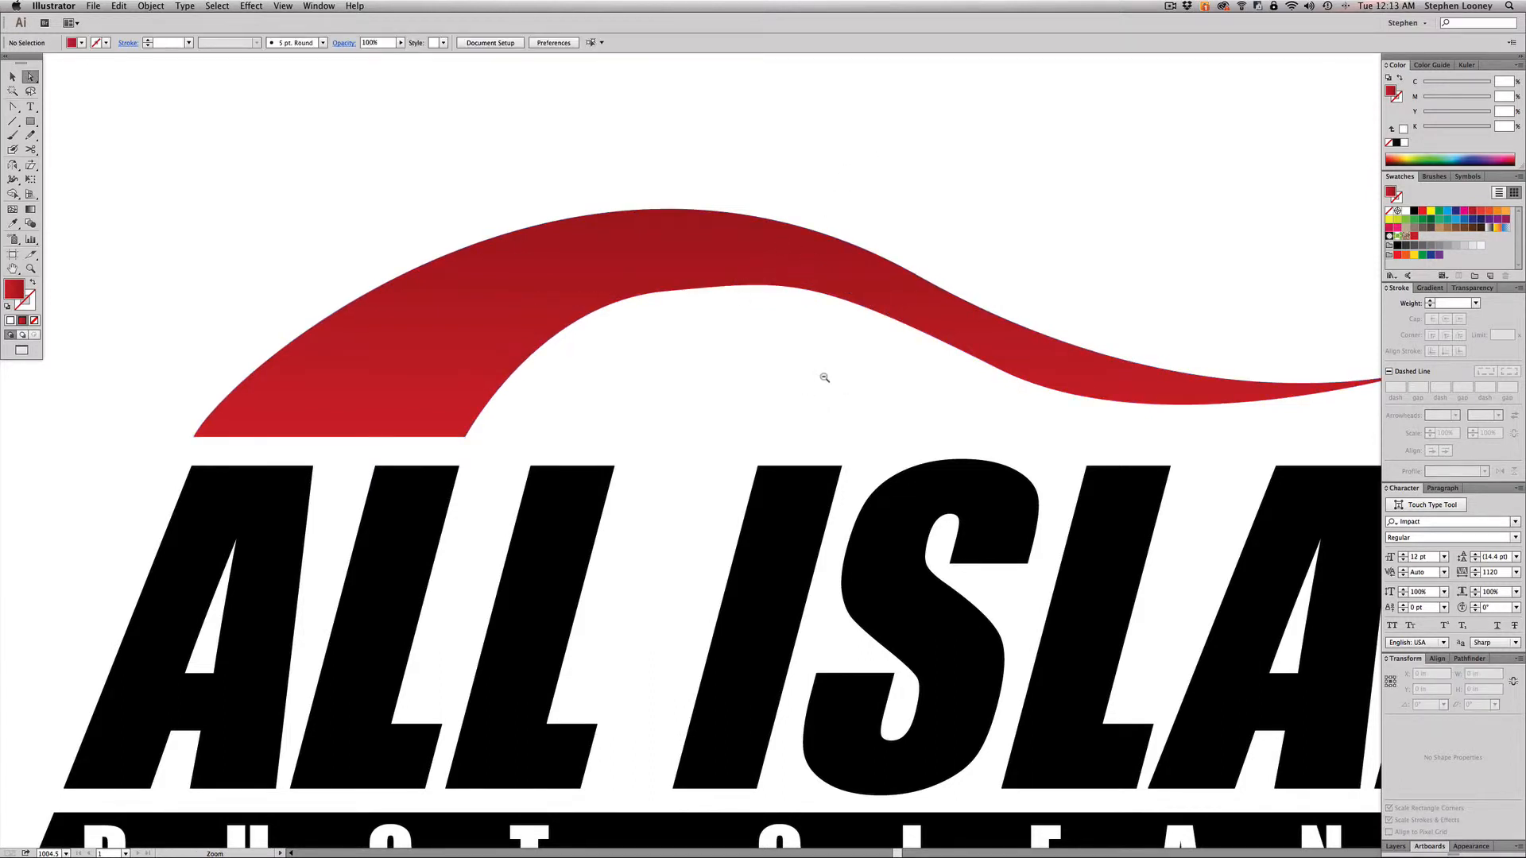
click(675, 297)
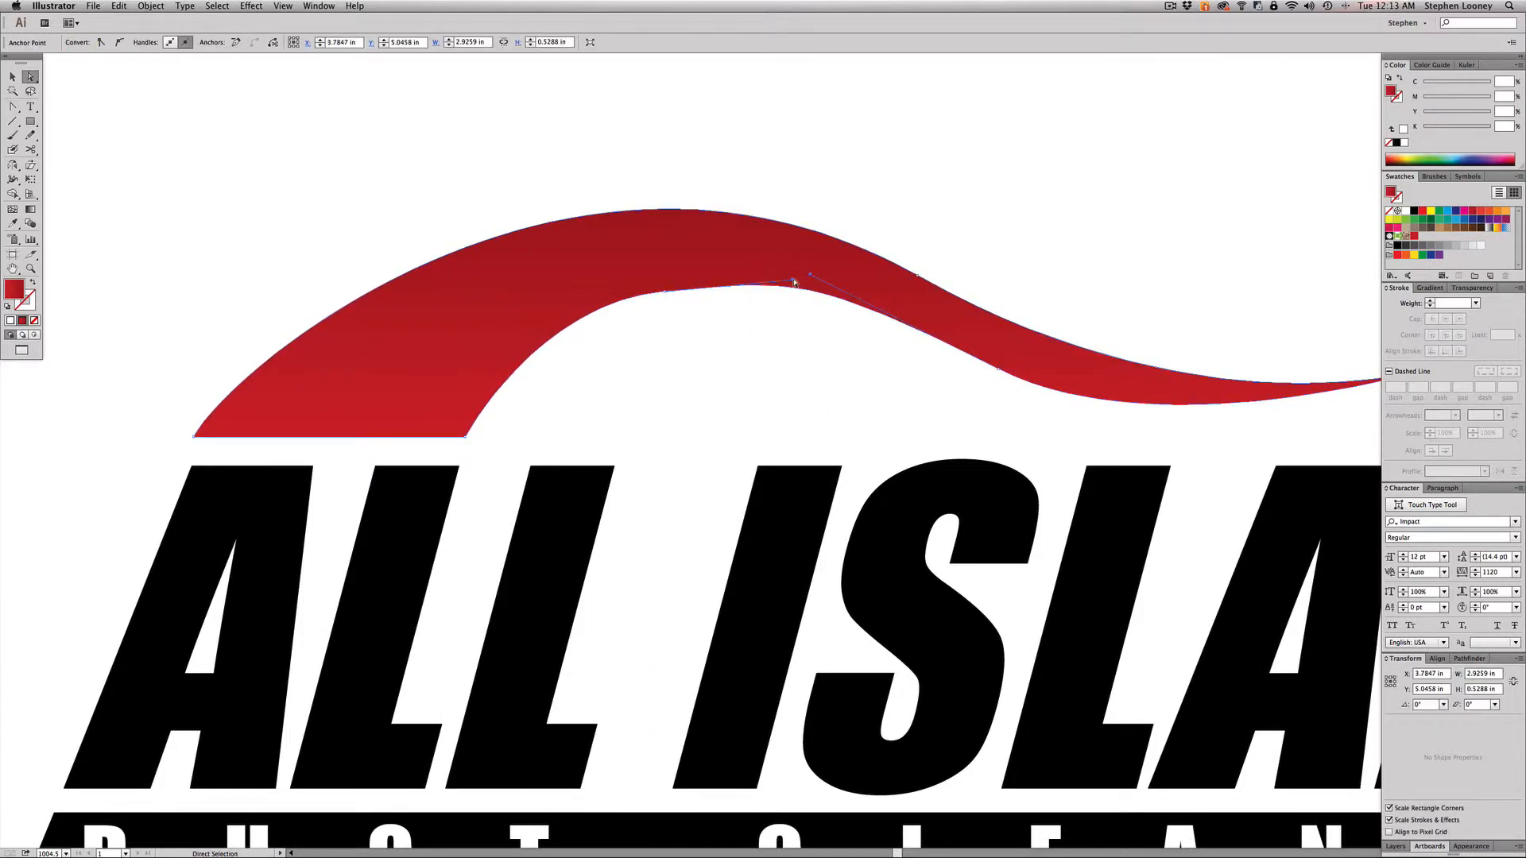
drag(794, 282, 747, 288)
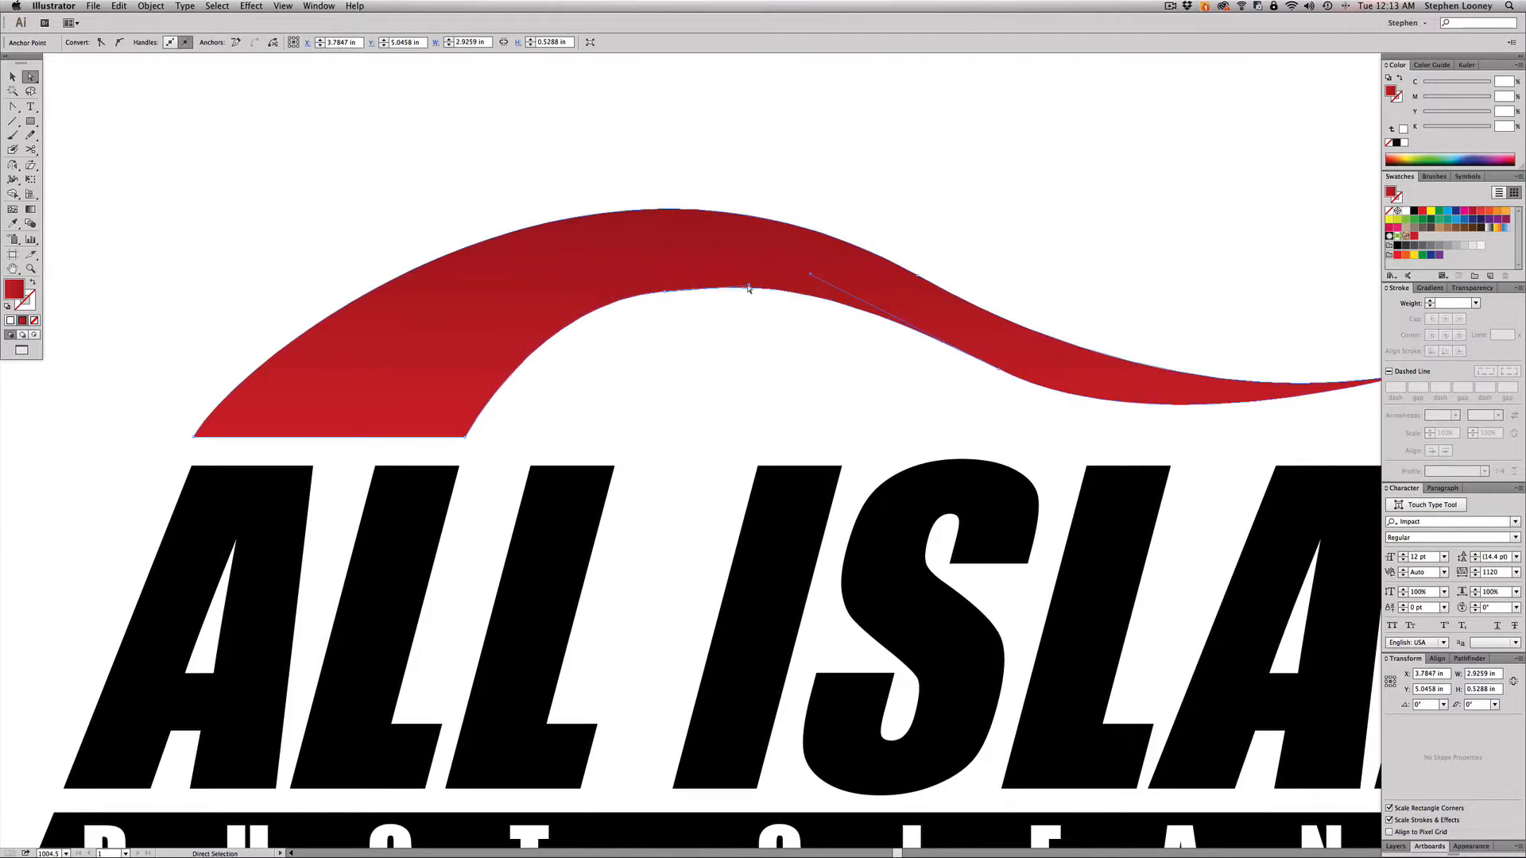
click(803, 192)
Step: Lower the inner arch anchor's base-side handle slightly to round the swoosh's inner curve, and deselect the shape
alt+super+click(811, 396)
alt+super+click(811, 396)
alt+super+click(811, 398)
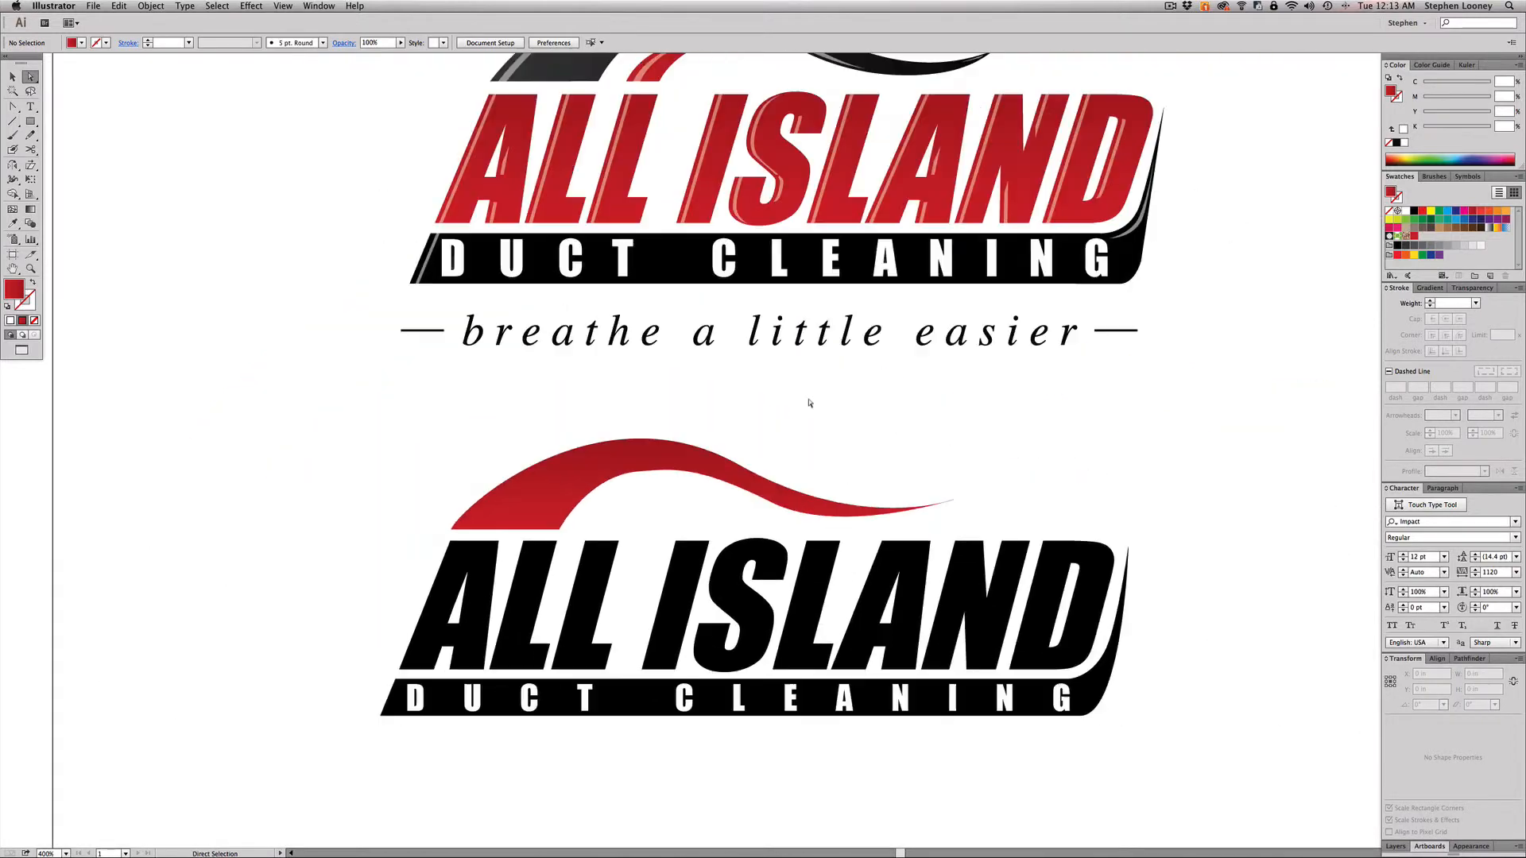
click(622, 477)
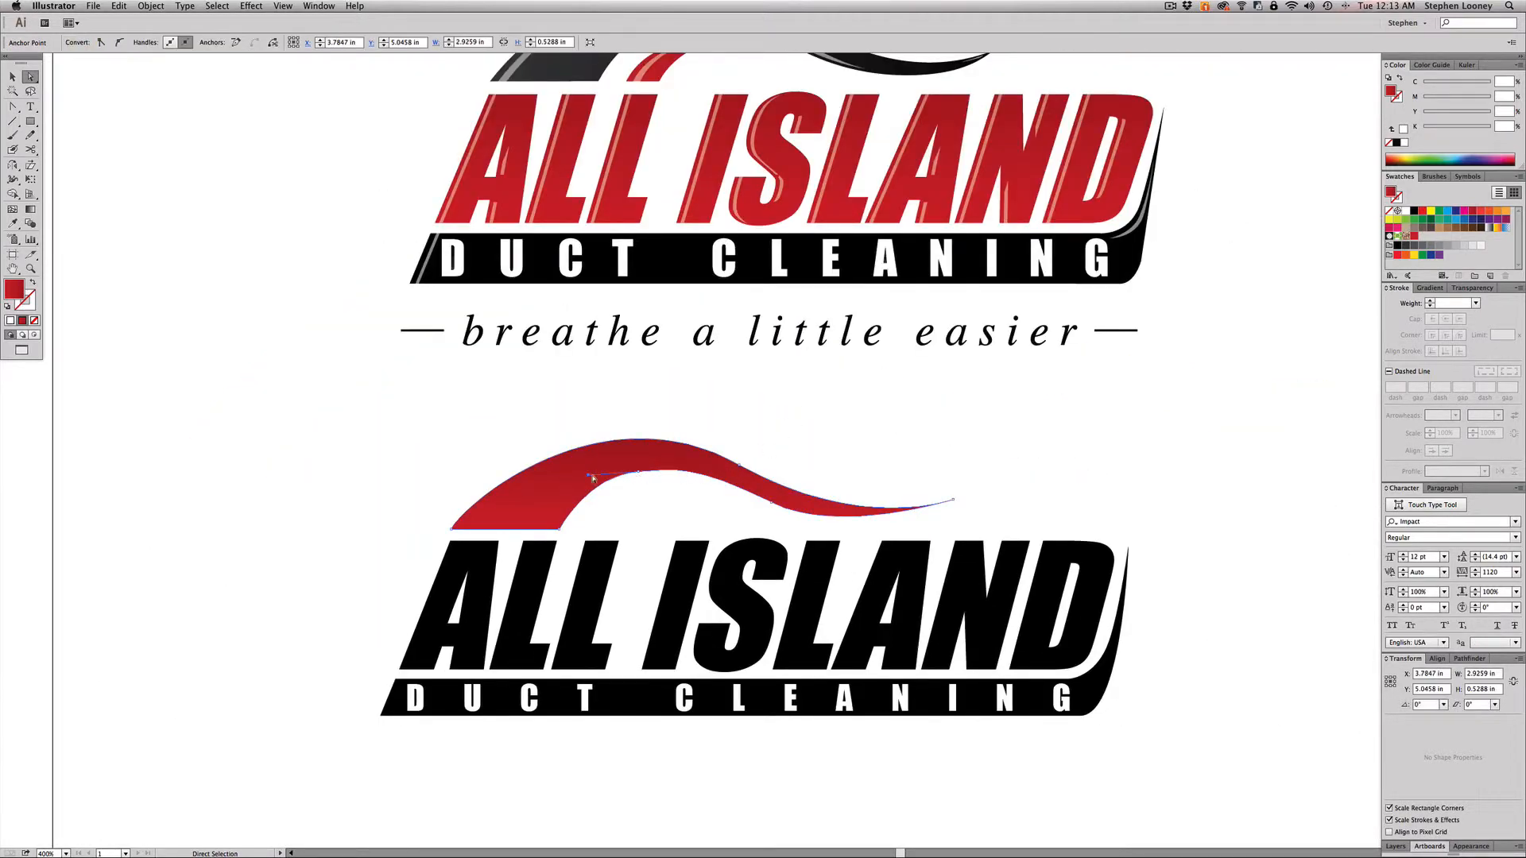
drag(588, 475, 589, 480)
click(540, 451)
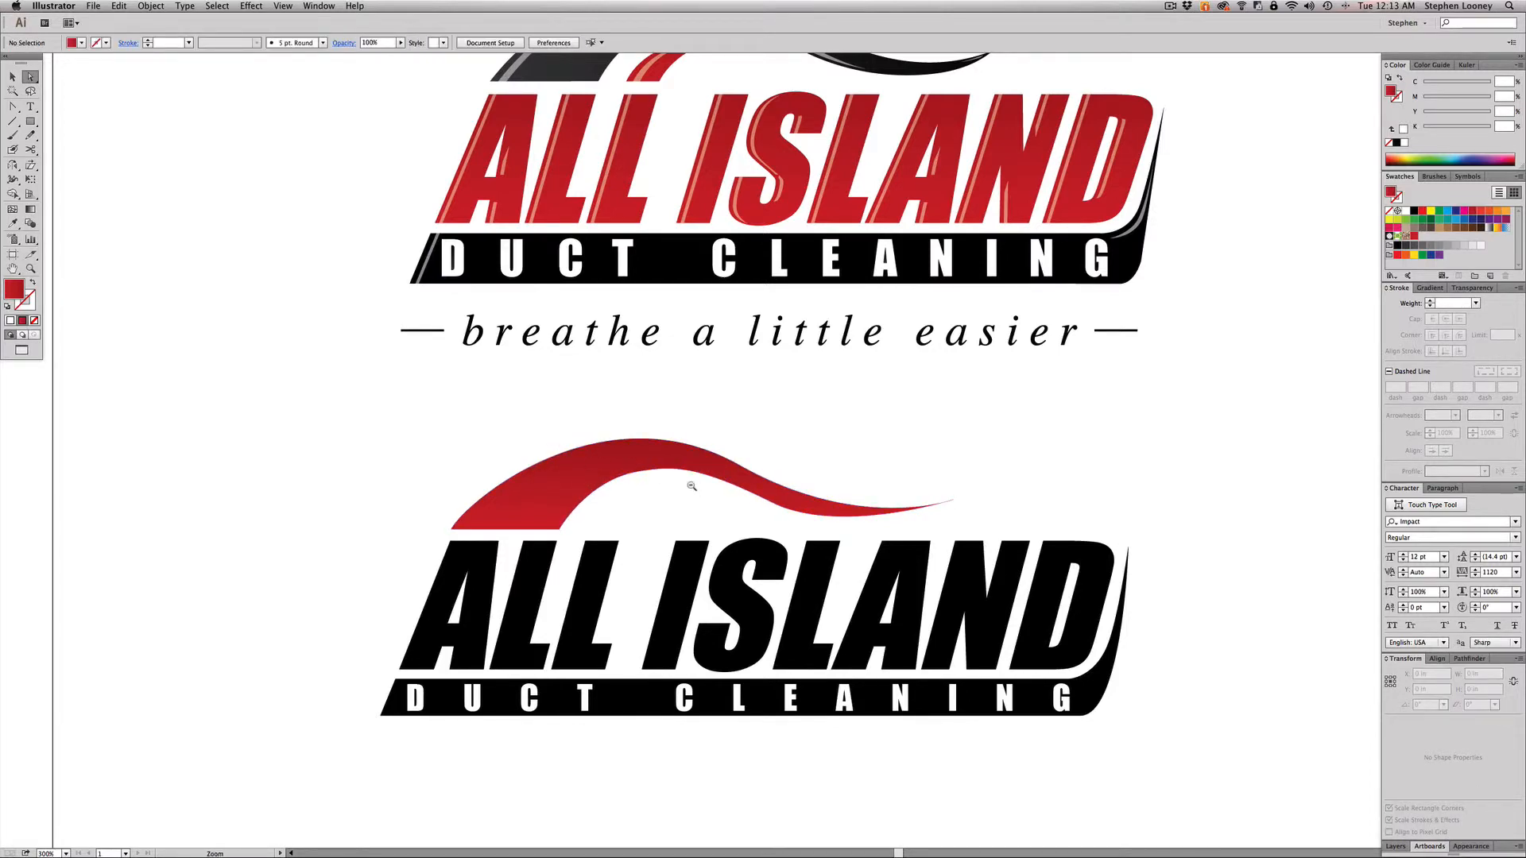
Step: Raise the upper edge's tail-side direction handle slightly to thicken the swoosh's tapered tail
alt+super+click(692, 487)
drag(555, 360, 1100, 503)
click(1084, 365)
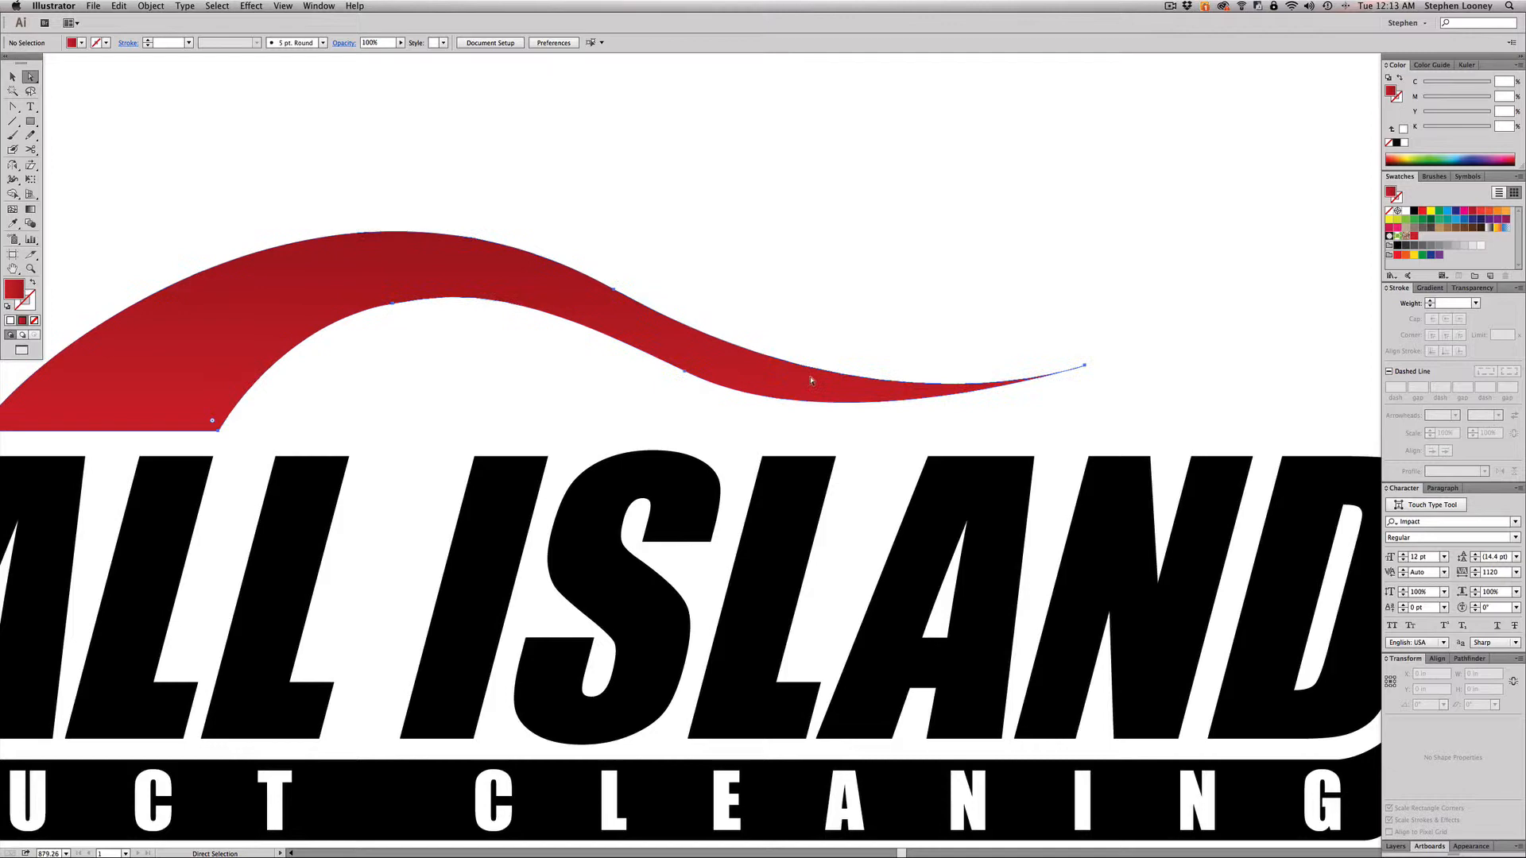
click(1084, 367)
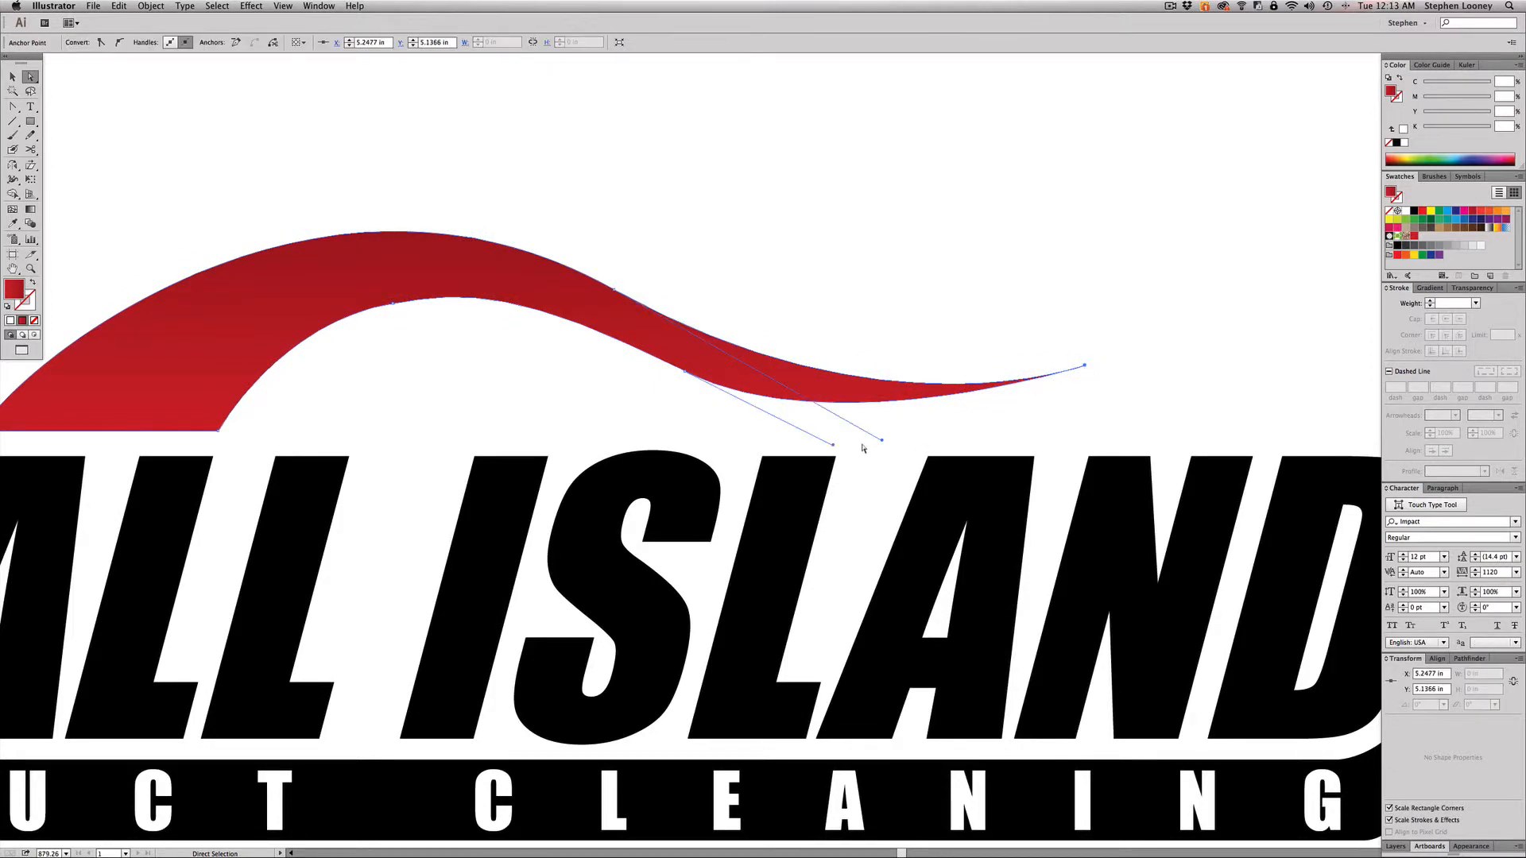
drag(881, 443, 875, 434)
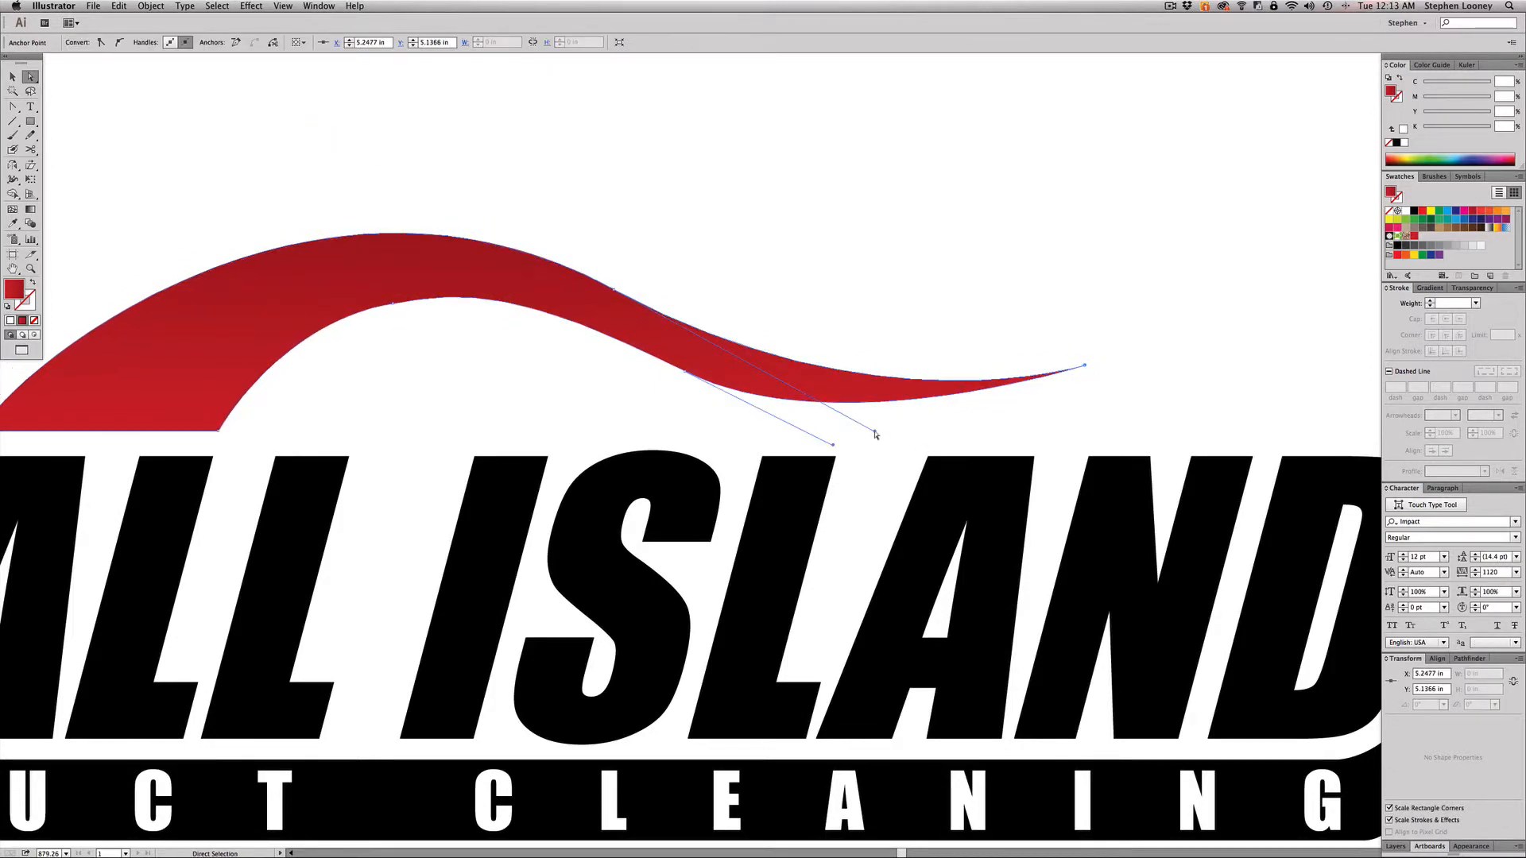
click(941, 416)
Step: Compare the reshaped swoosh and recreated lettering with the reference logo
alt+super+click(716, 361)
alt+super+click(719, 374)
alt+super+click(720, 373)
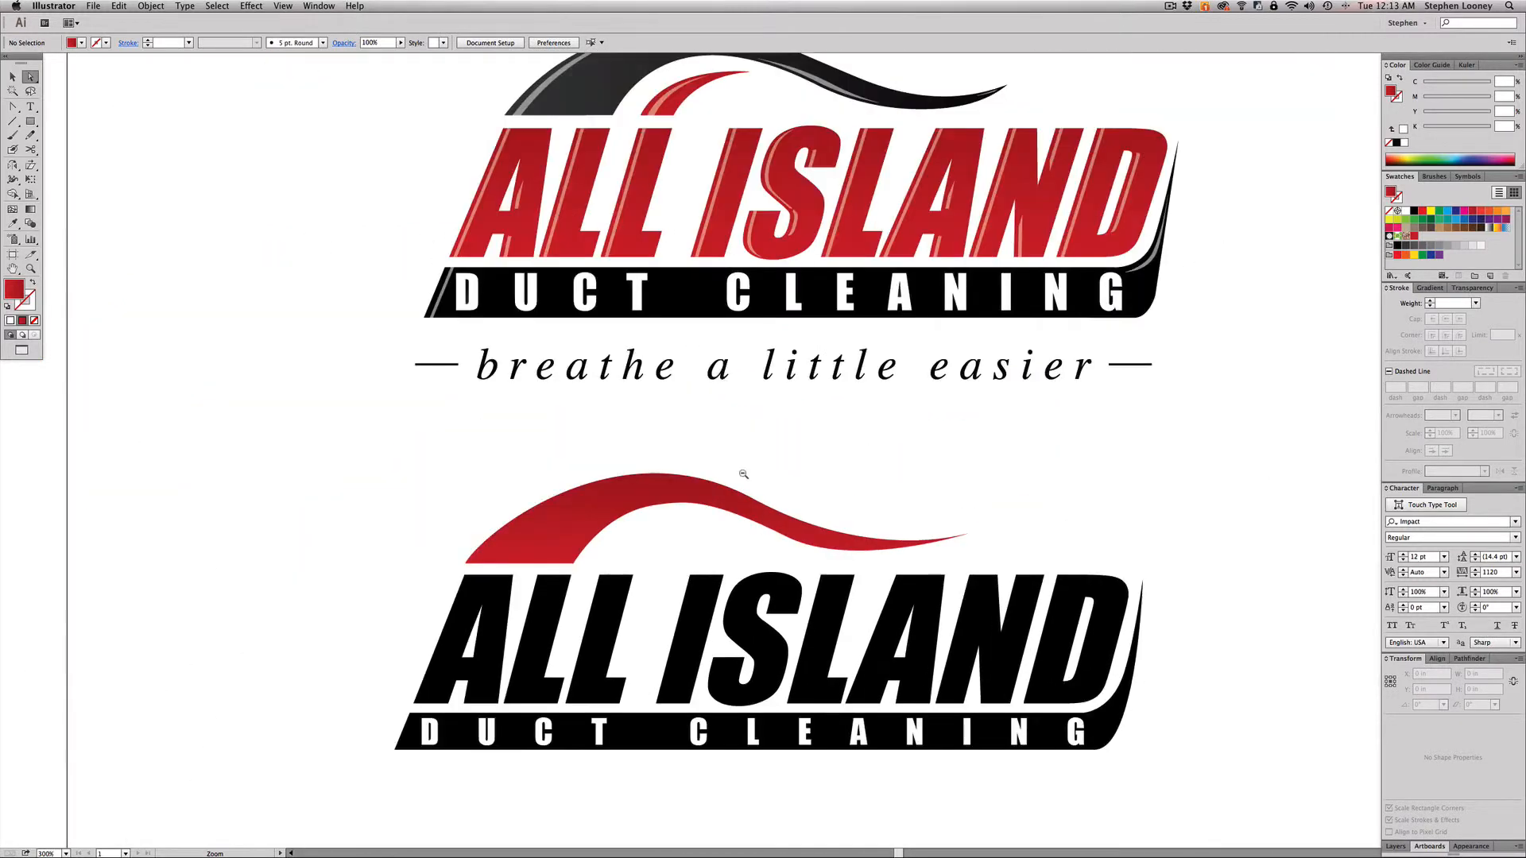
alt+super+click(741, 461)
drag(745, 475, 747, 482)
scroll(747, 483, down, 2)
scroll(761, 526, down, 1)
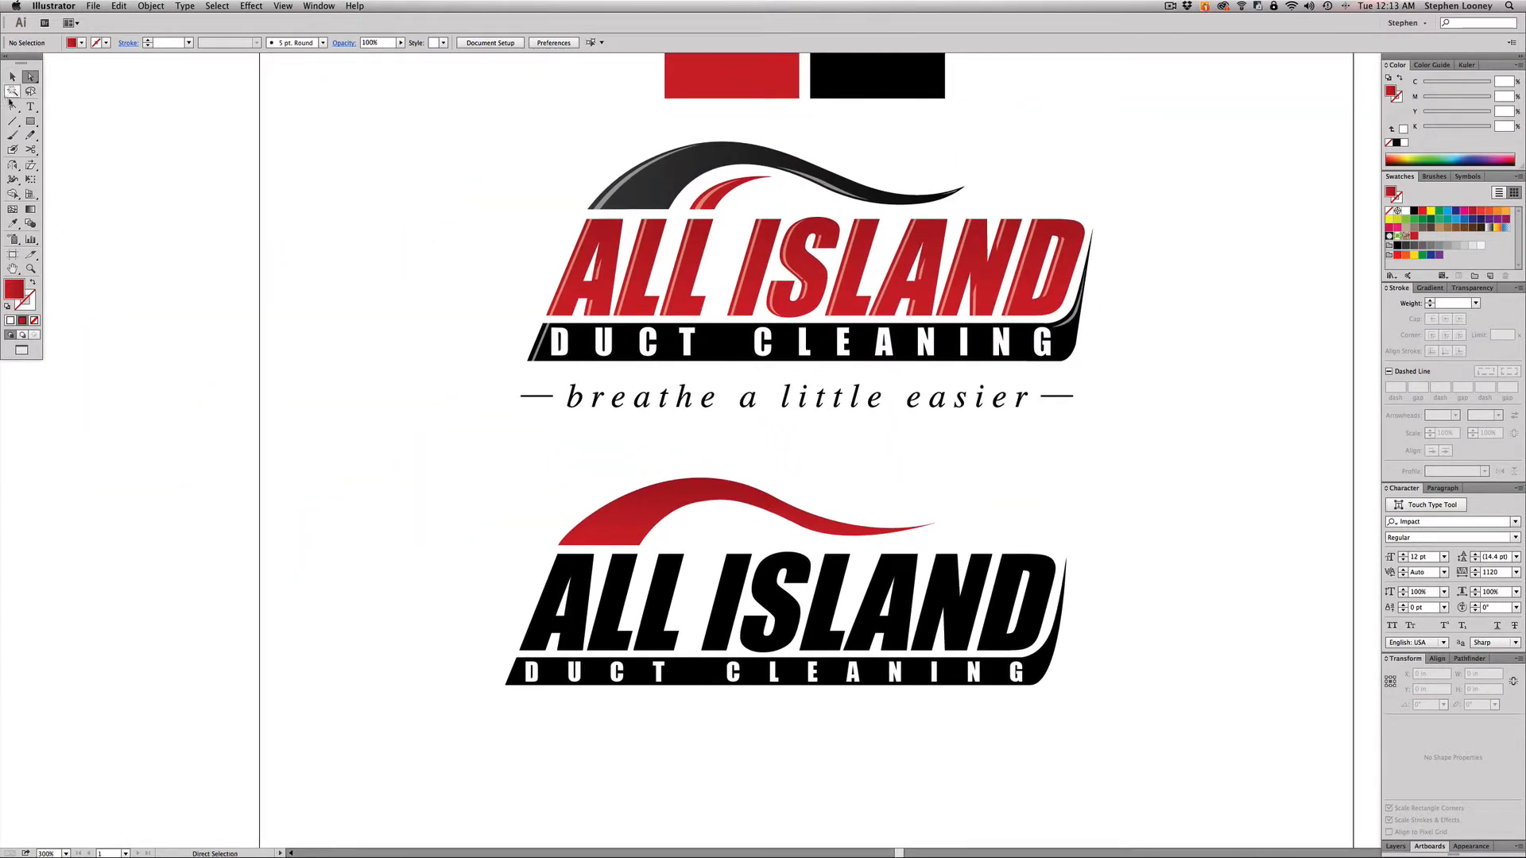
Step: Examine the curve, base and tapered tip of the small inner swoosh in the reference logo
click(12, 106)
key(p)
drag(625, 137, 828, 279)
alt+super+click(703, 606)
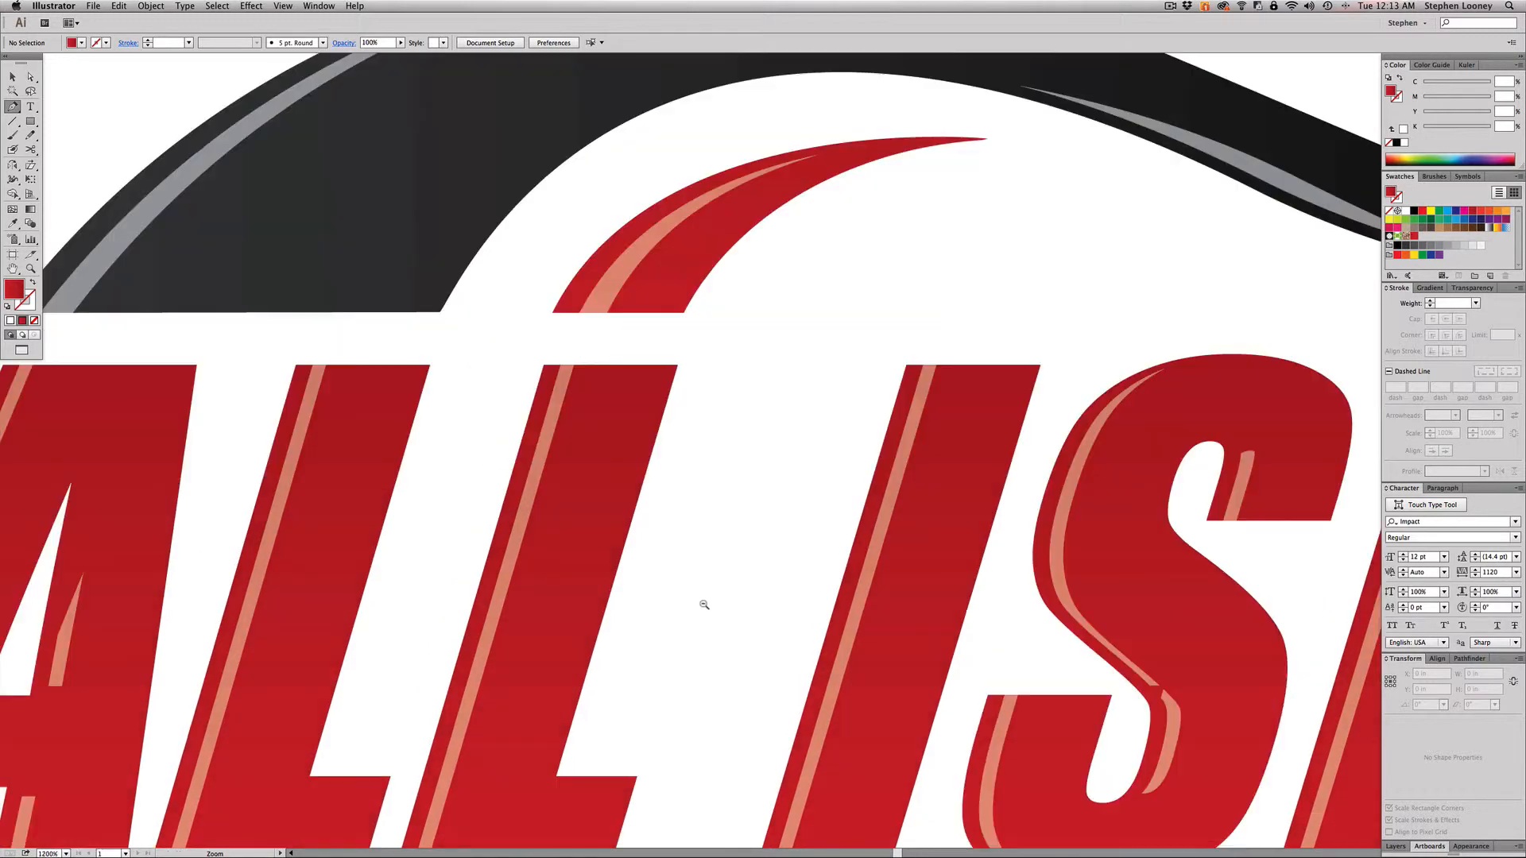
alt+super+click(702, 603)
alt+super+click(702, 602)
alt+super+click(701, 600)
alt+super+click(702, 600)
drag(745, 620, 733, 575)
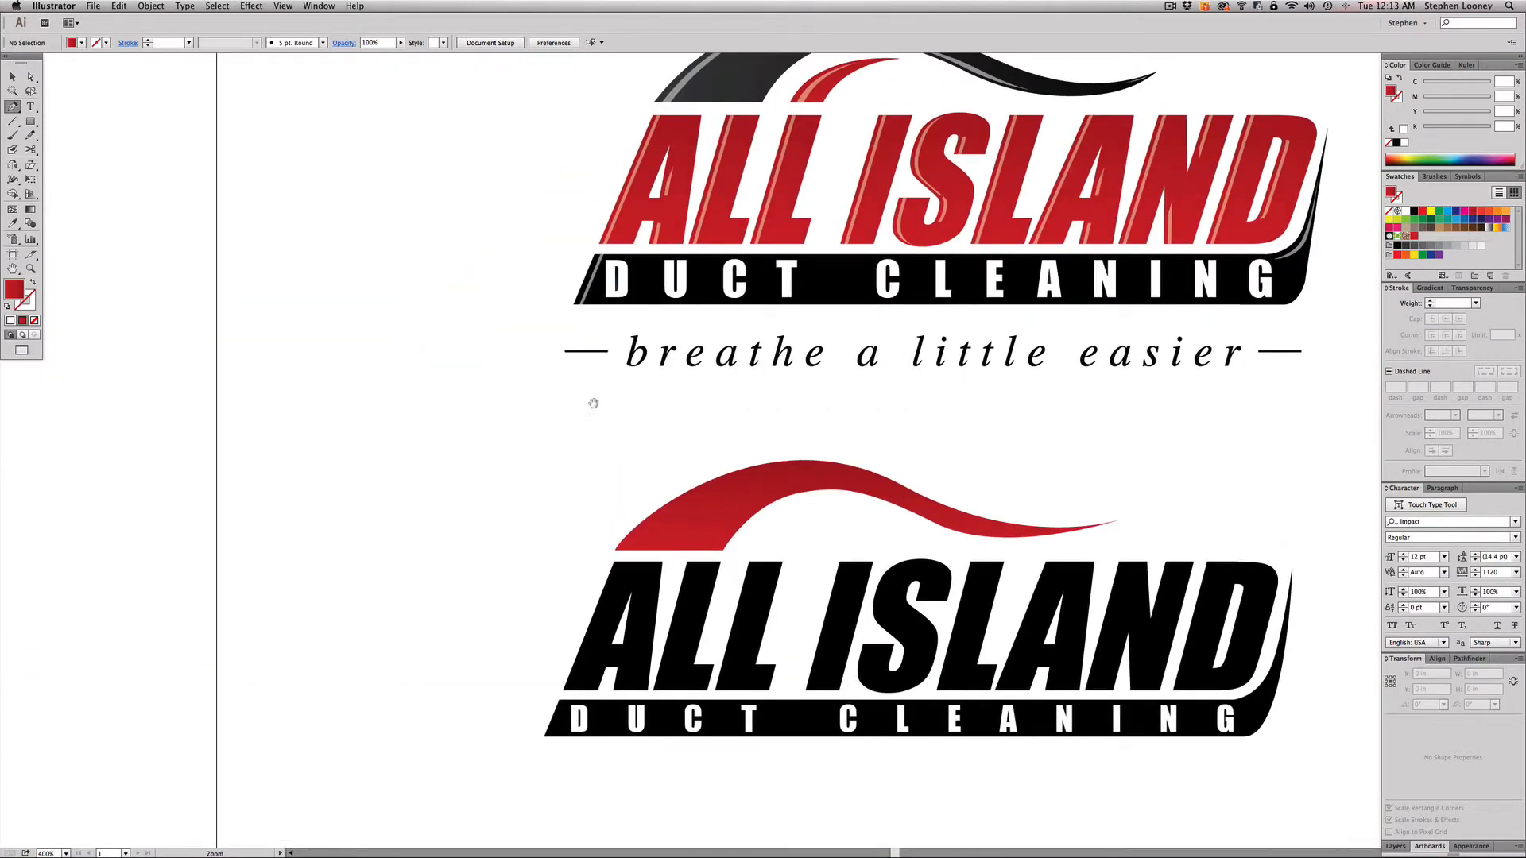
Step: Draw a closed inner swoosh about 0.64 in wide beneath the large swoosh's arch with the Pen tool, with a flat base and pointed tip
drag(584, 414, 956, 690)
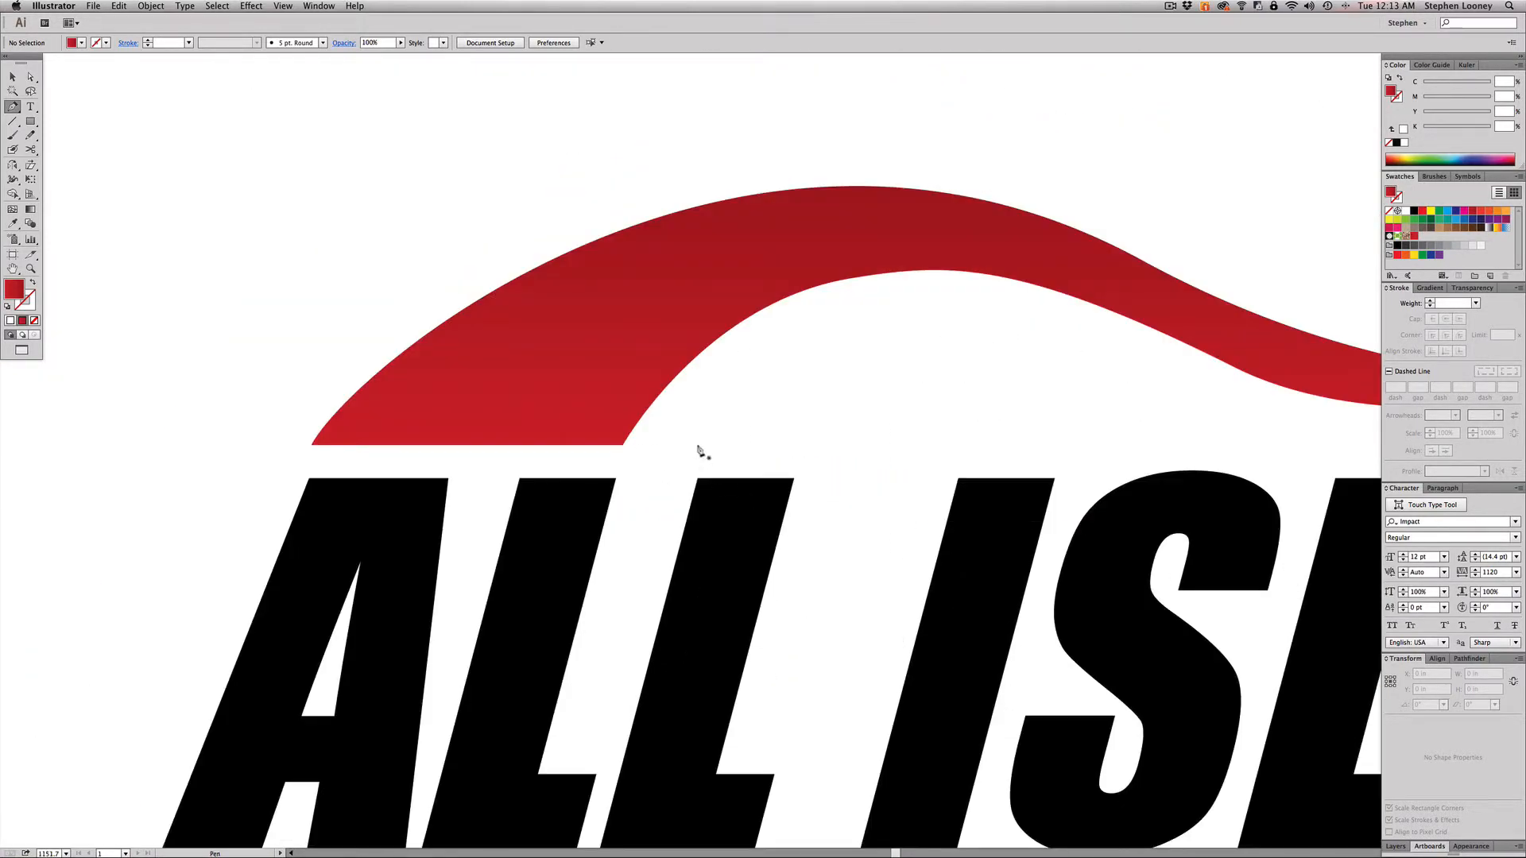
click(701, 442)
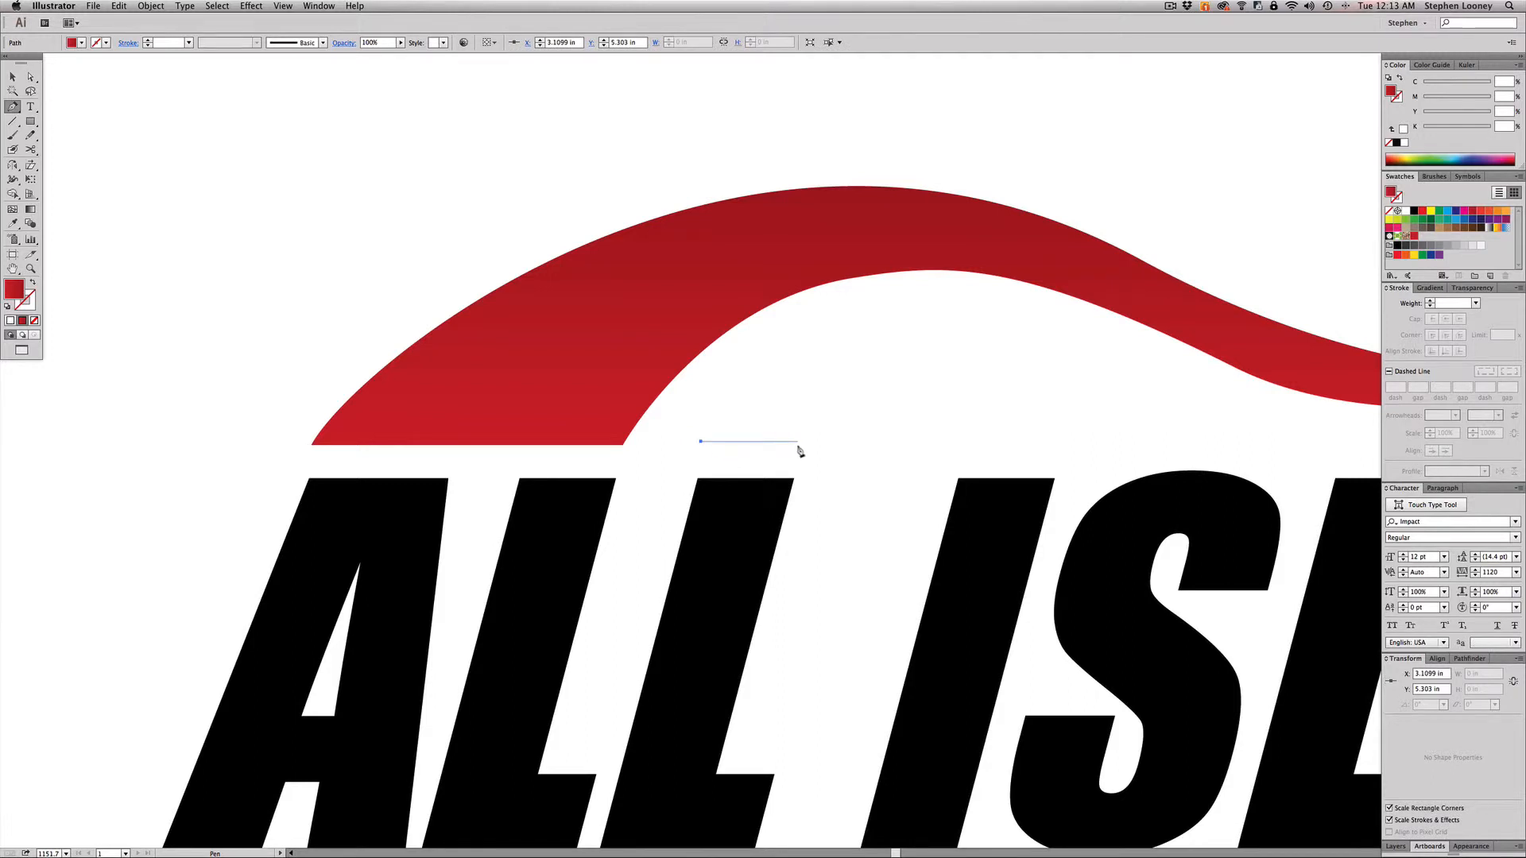
click(798, 442)
drag(946, 332, 1079, 334)
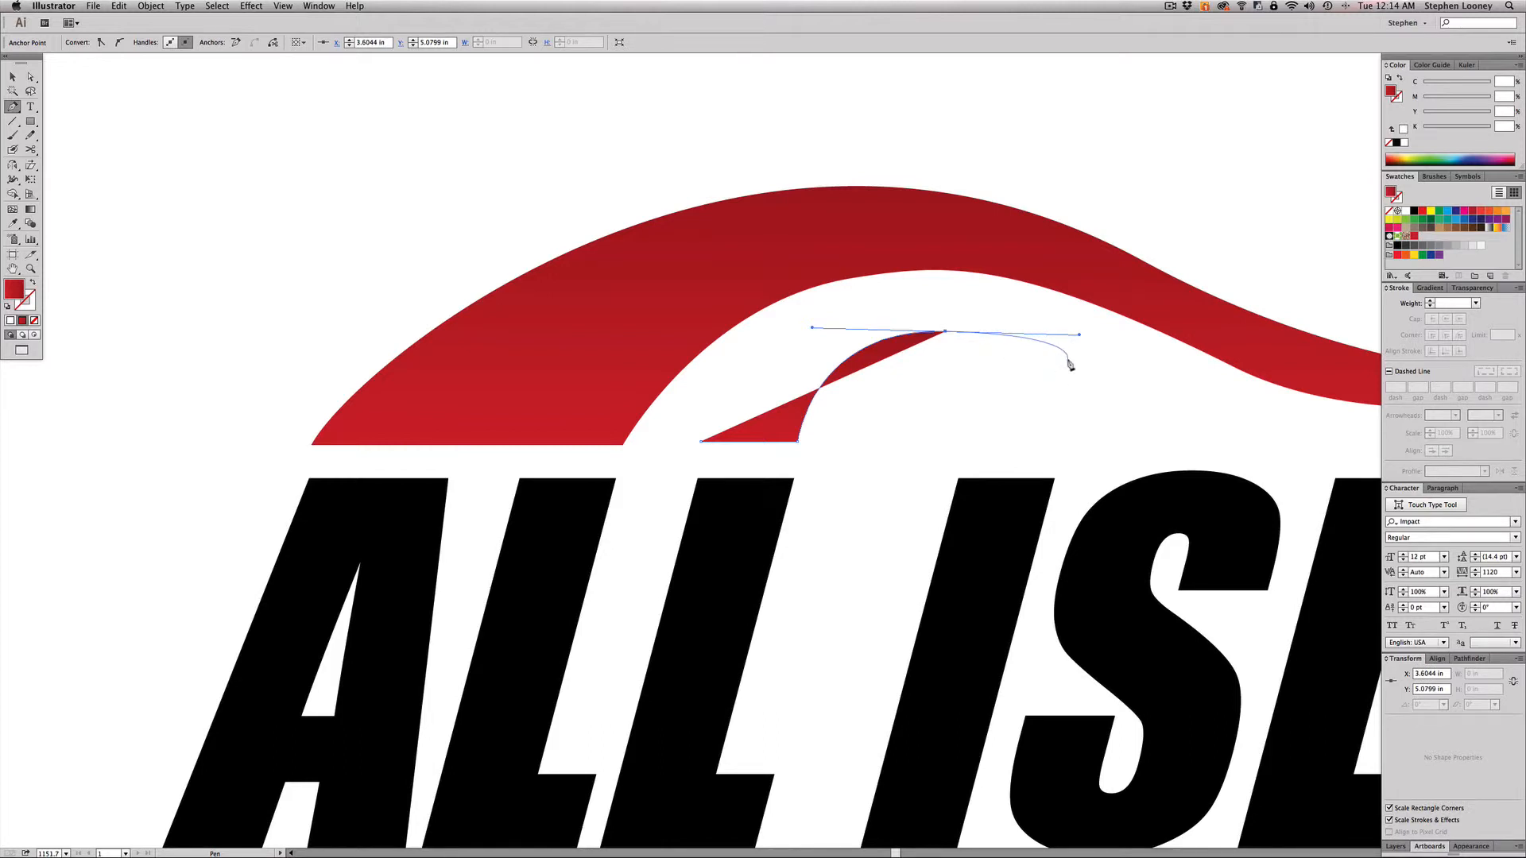
key(super+z)
drag(908, 340, 992, 323)
click(1020, 348)
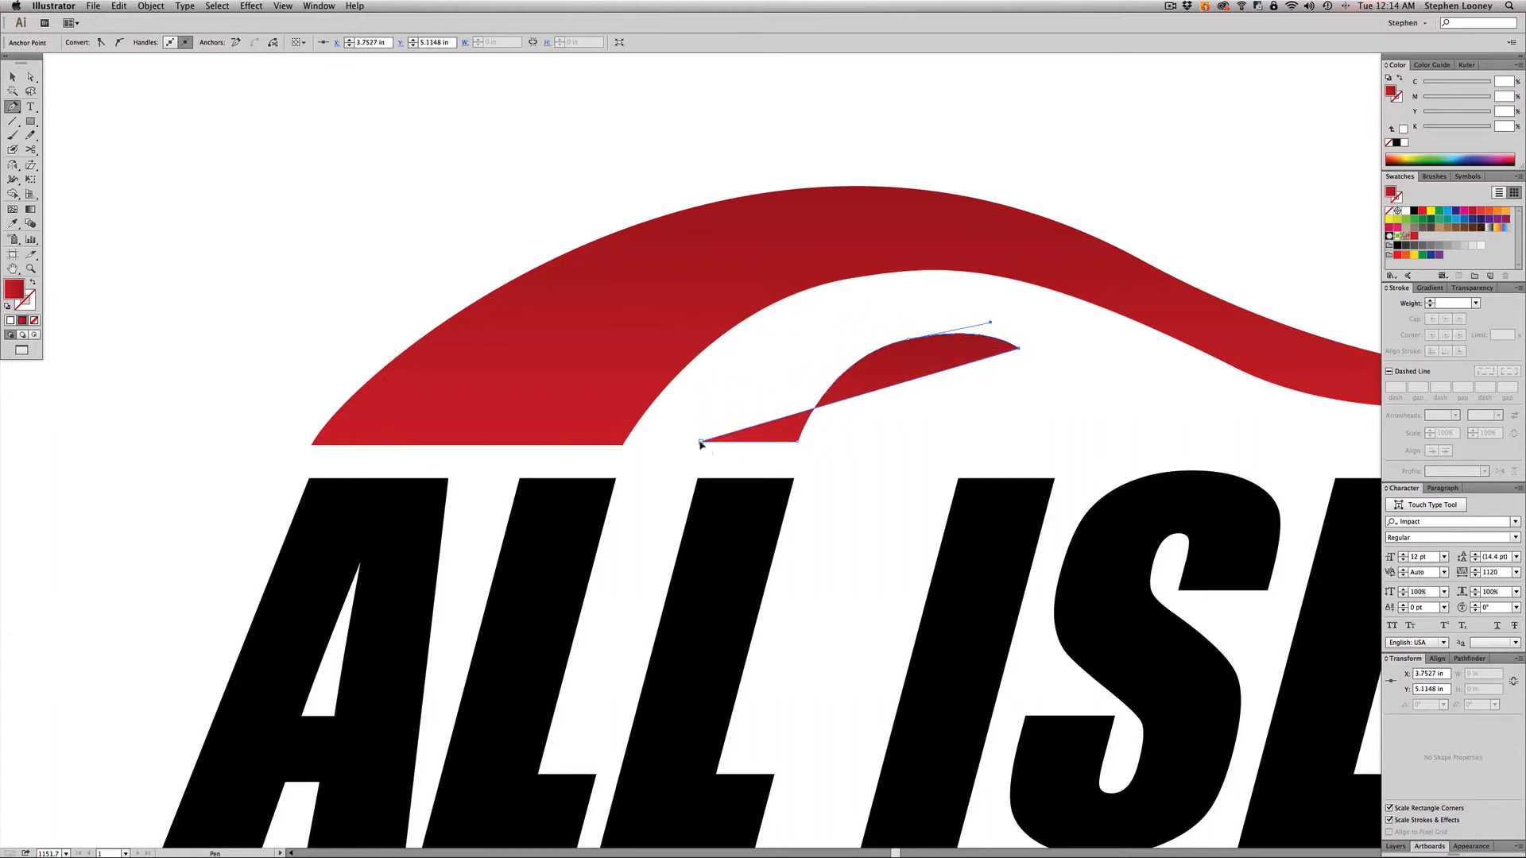
drag(701, 442, 522, 681)
key(a)
click(1034, 373)
Step: Shift the inner swoosh's tip outward and up, and shorten the outer base anchor's handle to lower its upper curve
alt+super+click(988, 411)
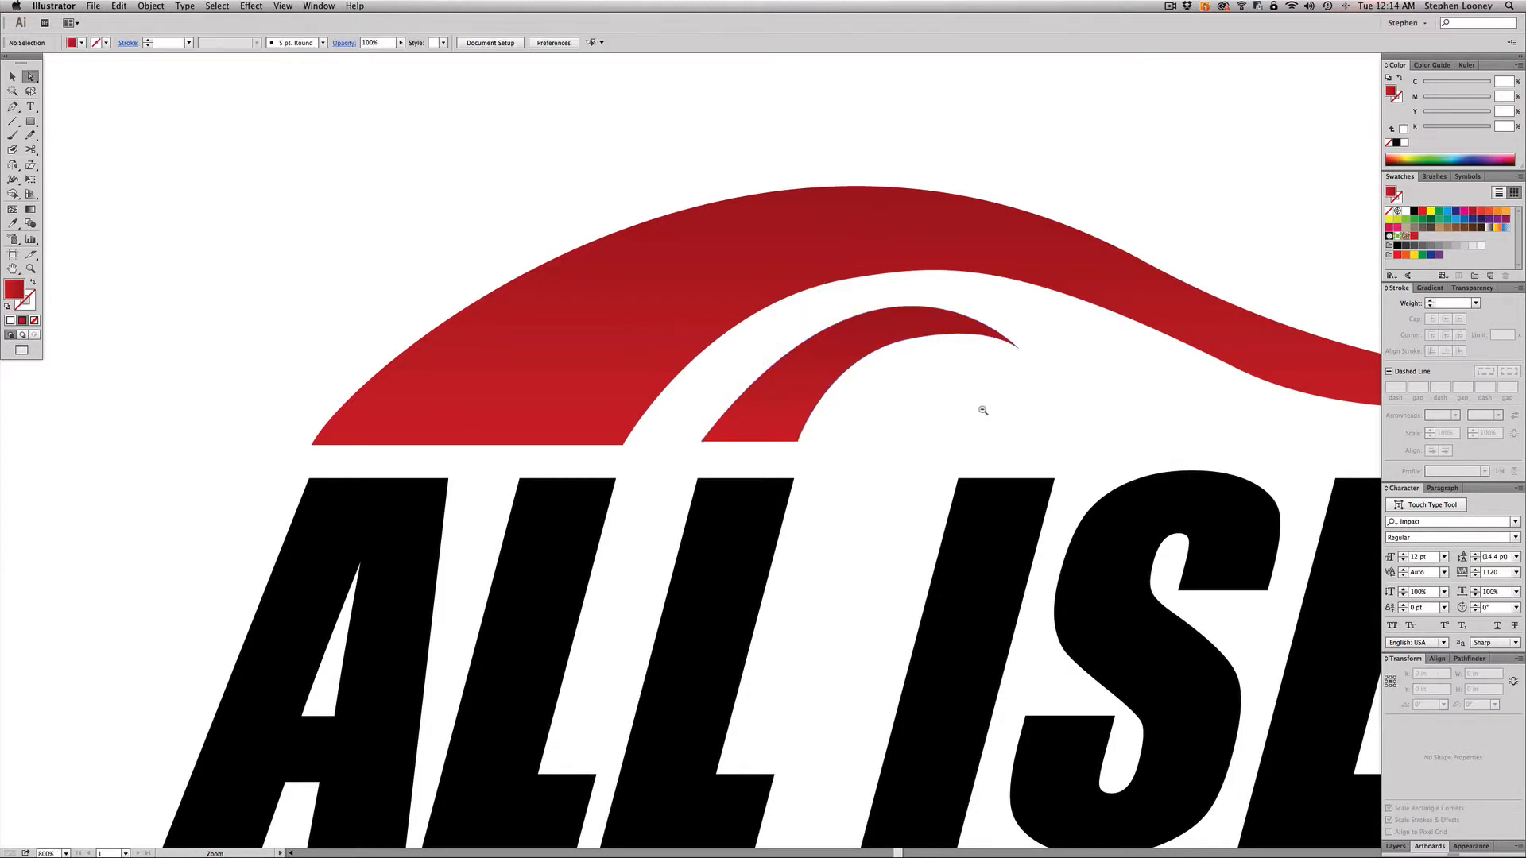
drag(783, 405, 791, 400)
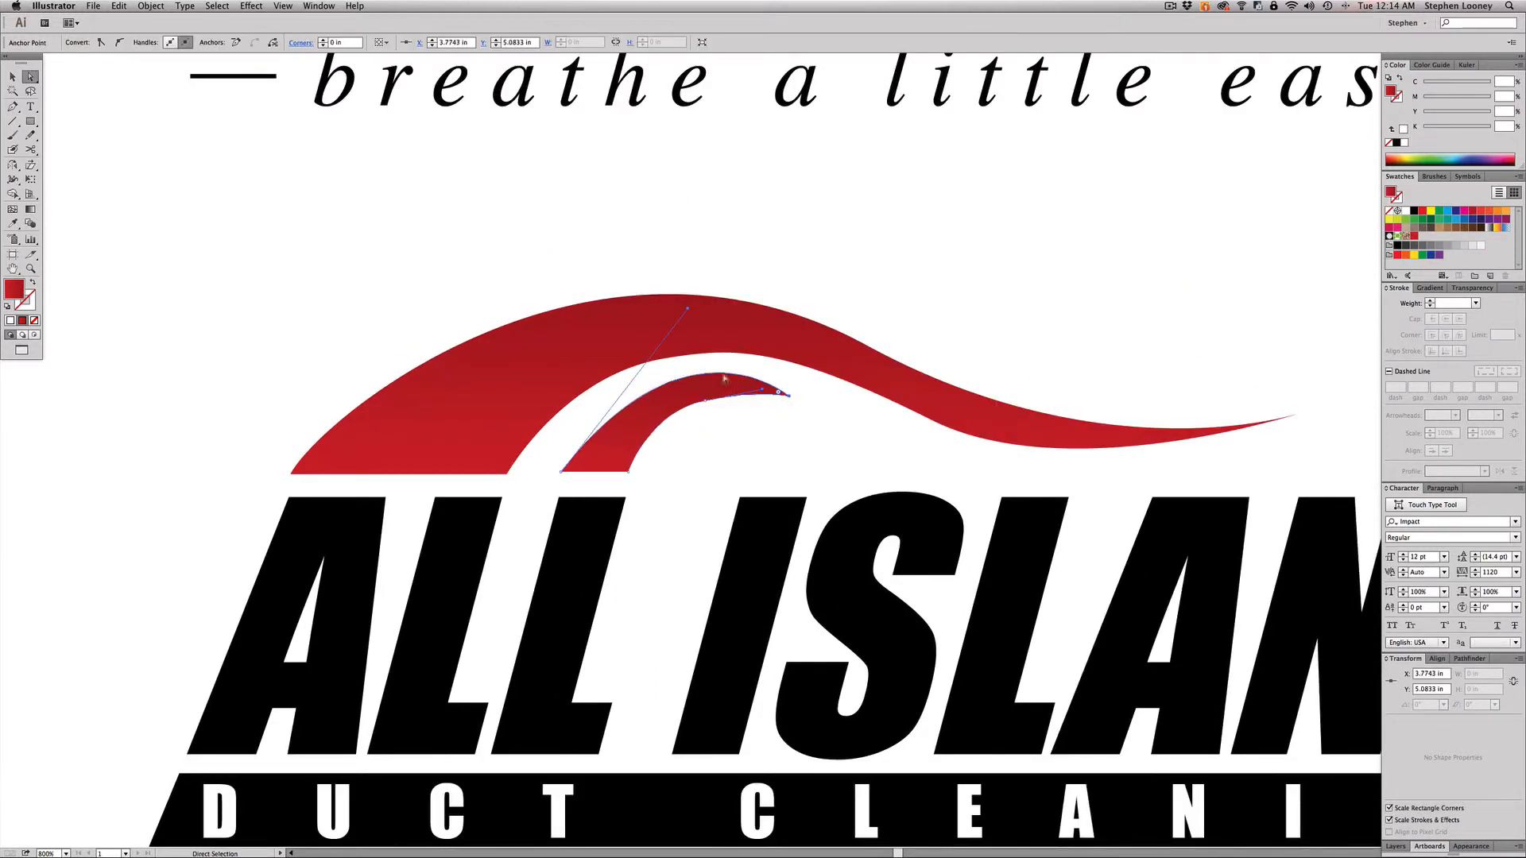
drag(475, 256, 983, 624)
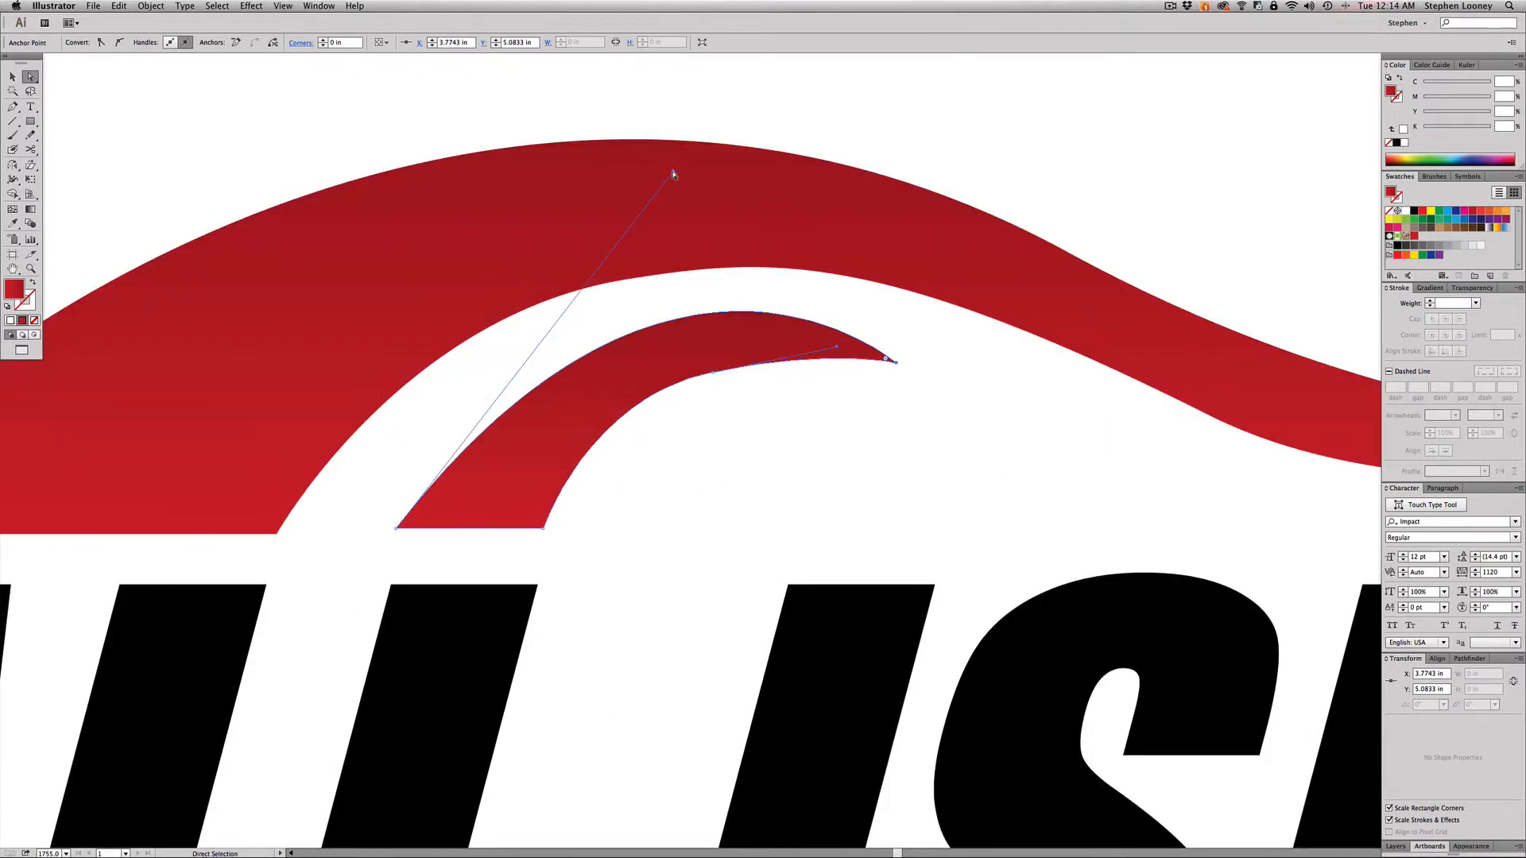
drag(672, 174, 628, 227)
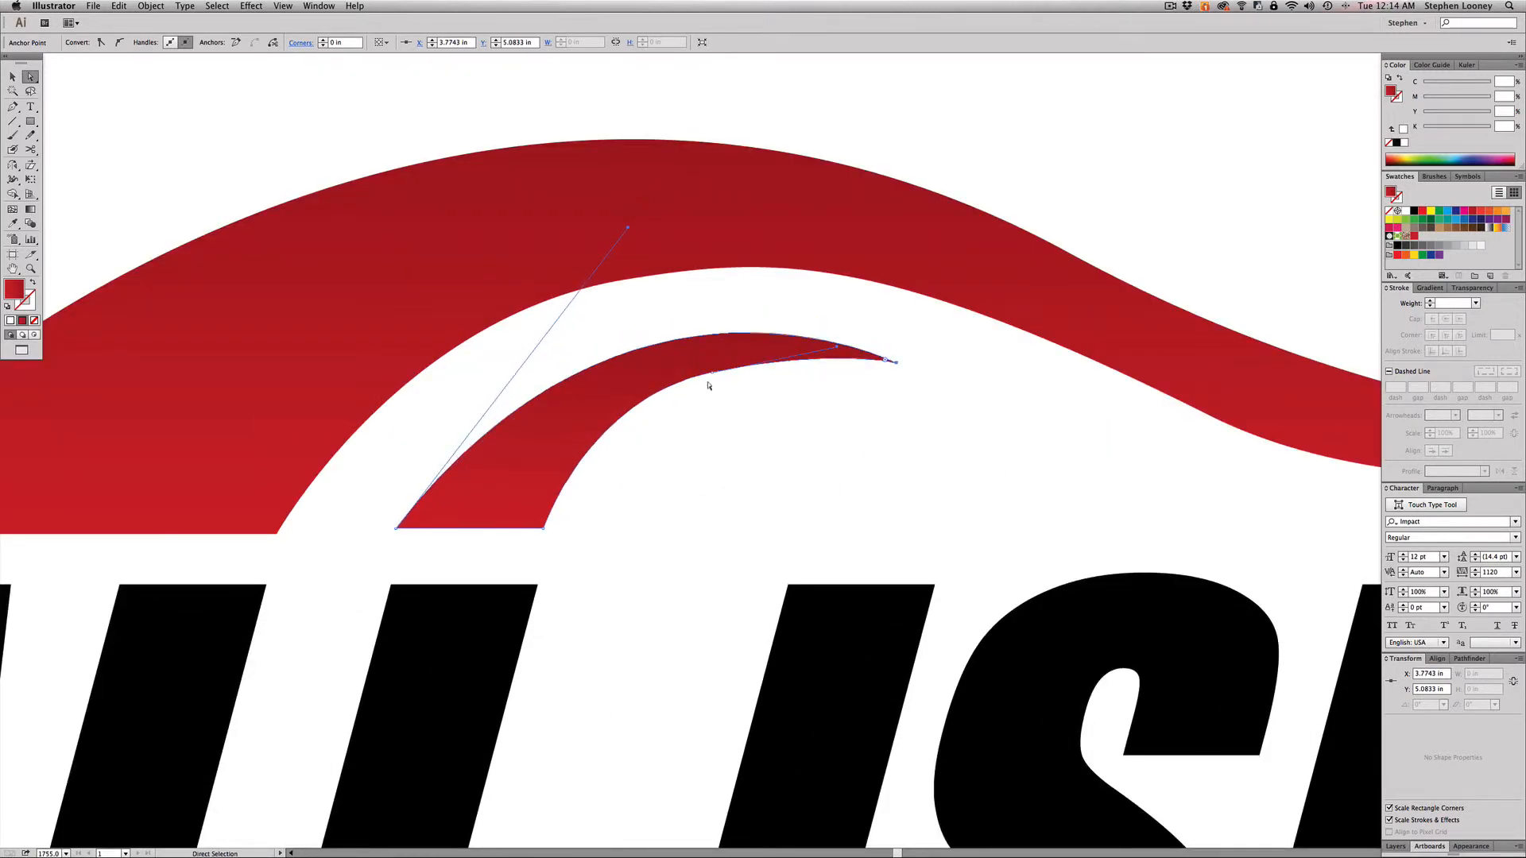
drag(897, 364, 896, 355)
click(833, 486)
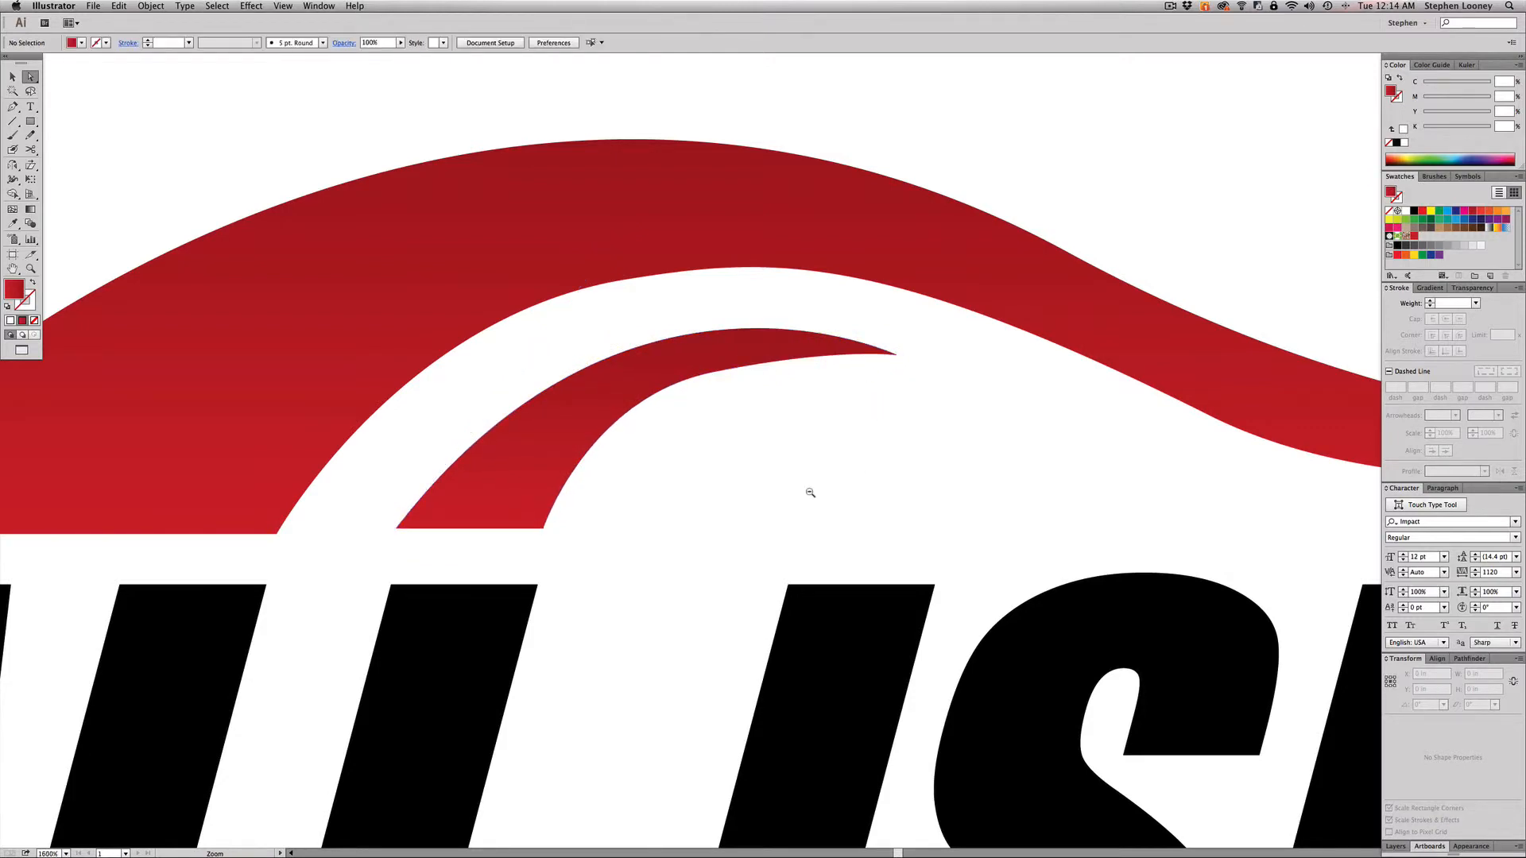
Step: Shorten the base-side handle of the inner swoosh's underside anchor to smooth its curve, and nudge the whole shape slightly toward its tip
alt+super+click(812, 495)
alt+super+click(813, 495)
alt+super+click(813, 495)
alt+super+click(655, 342)
alt+super+click(703, 433)
alt+super+click(704, 434)
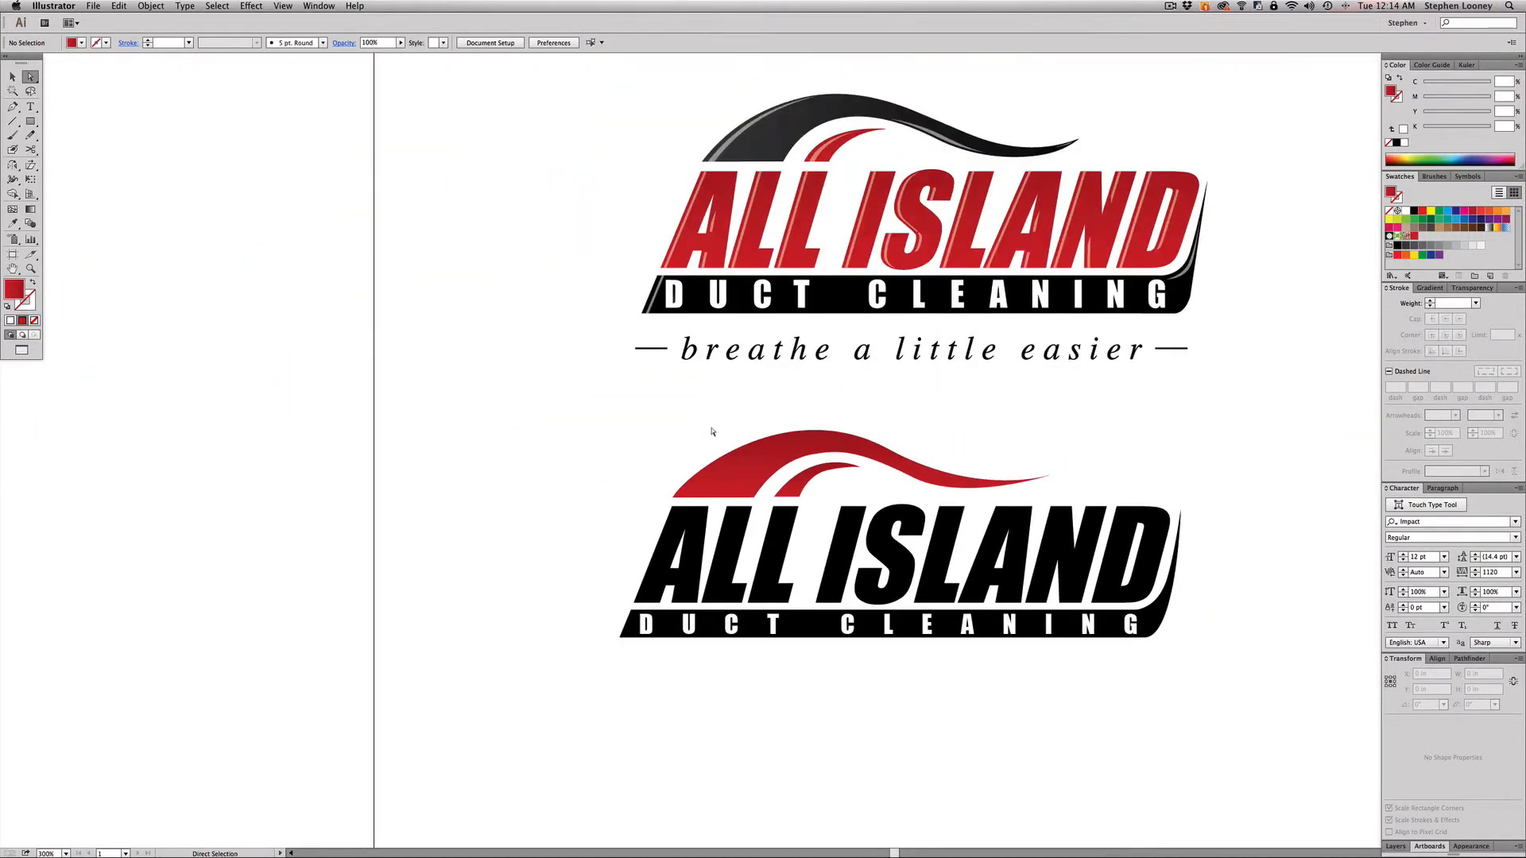
drag(640, 393, 954, 585)
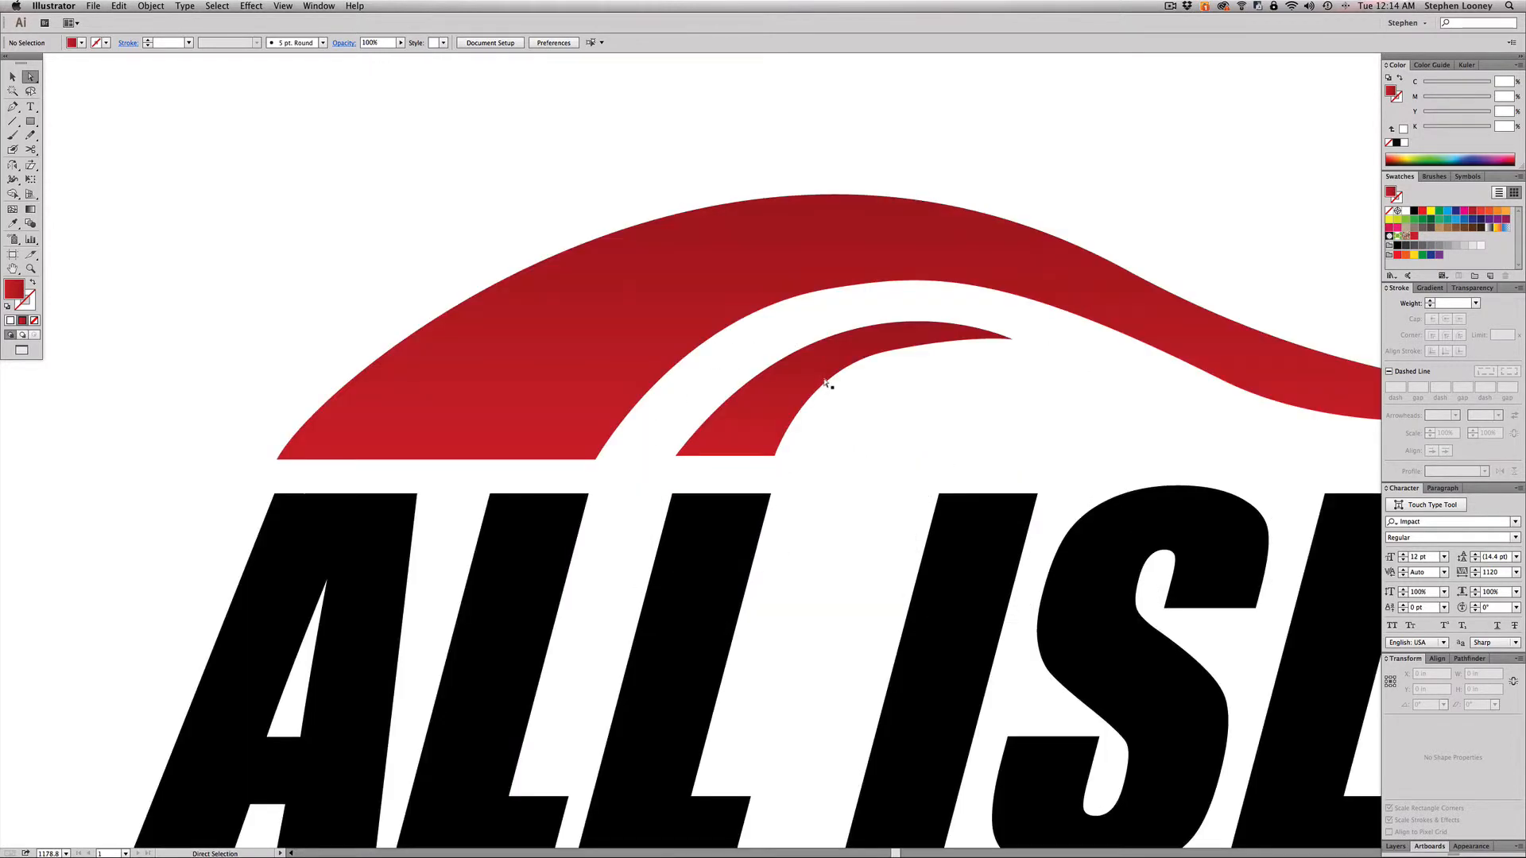
click(849, 368)
click(888, 352)
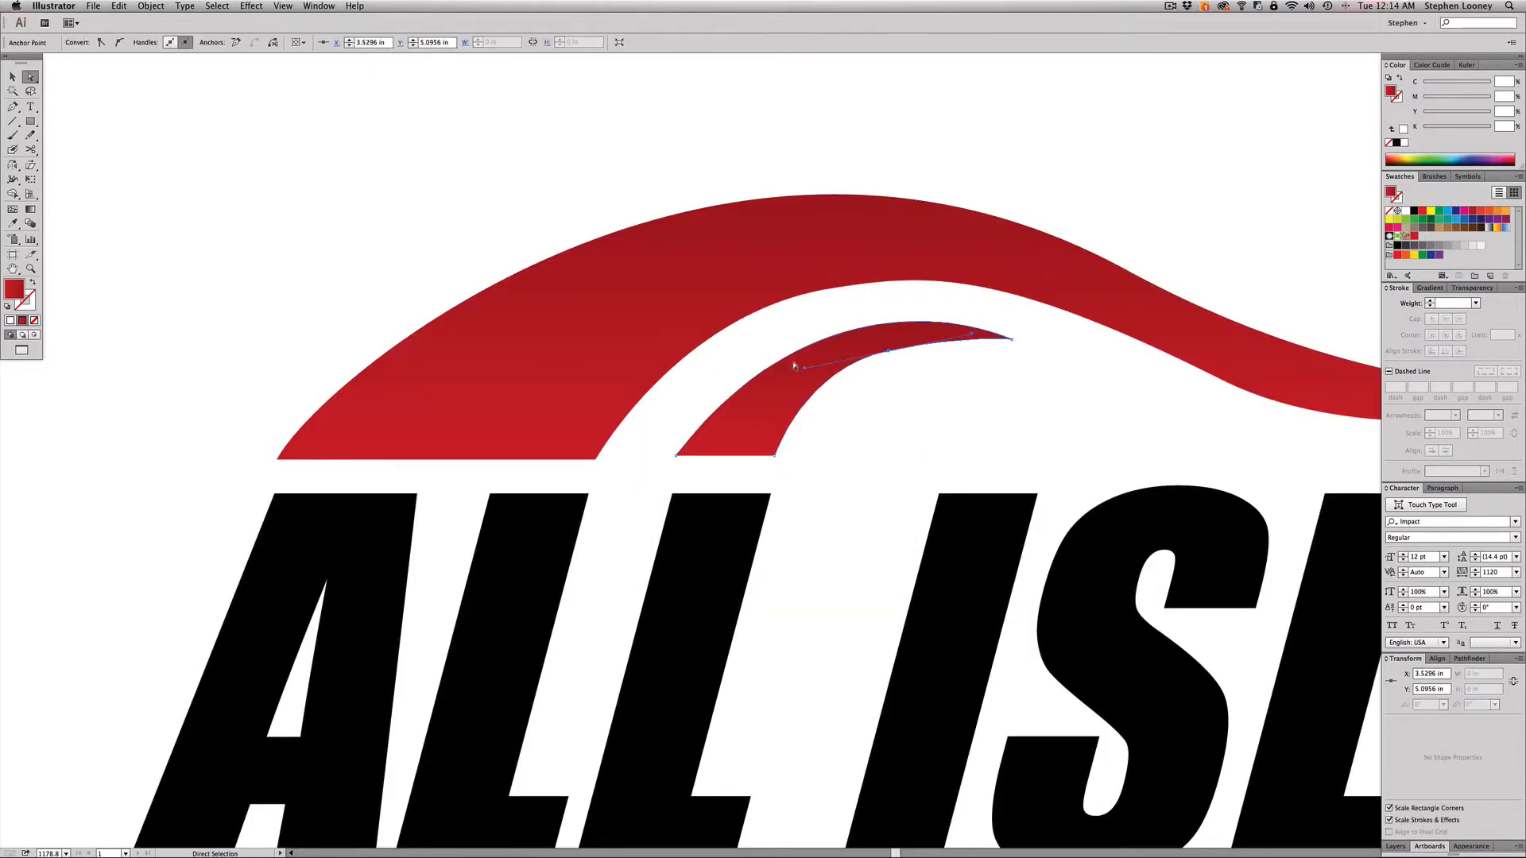
drag(804, 370, 826, 365)
click(910, 407)
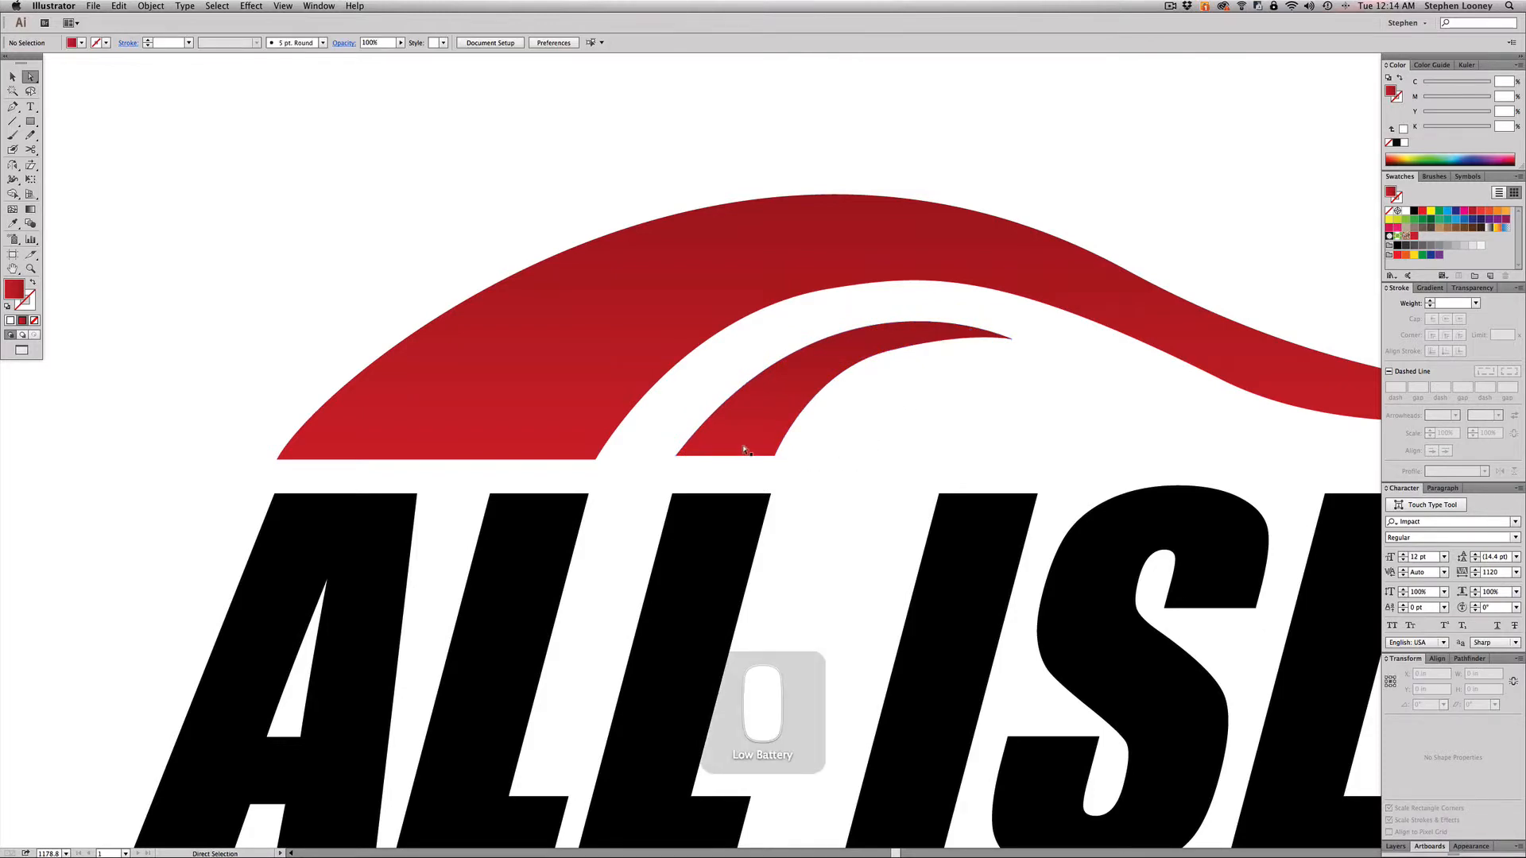
drag(745, 449, 747, 449)
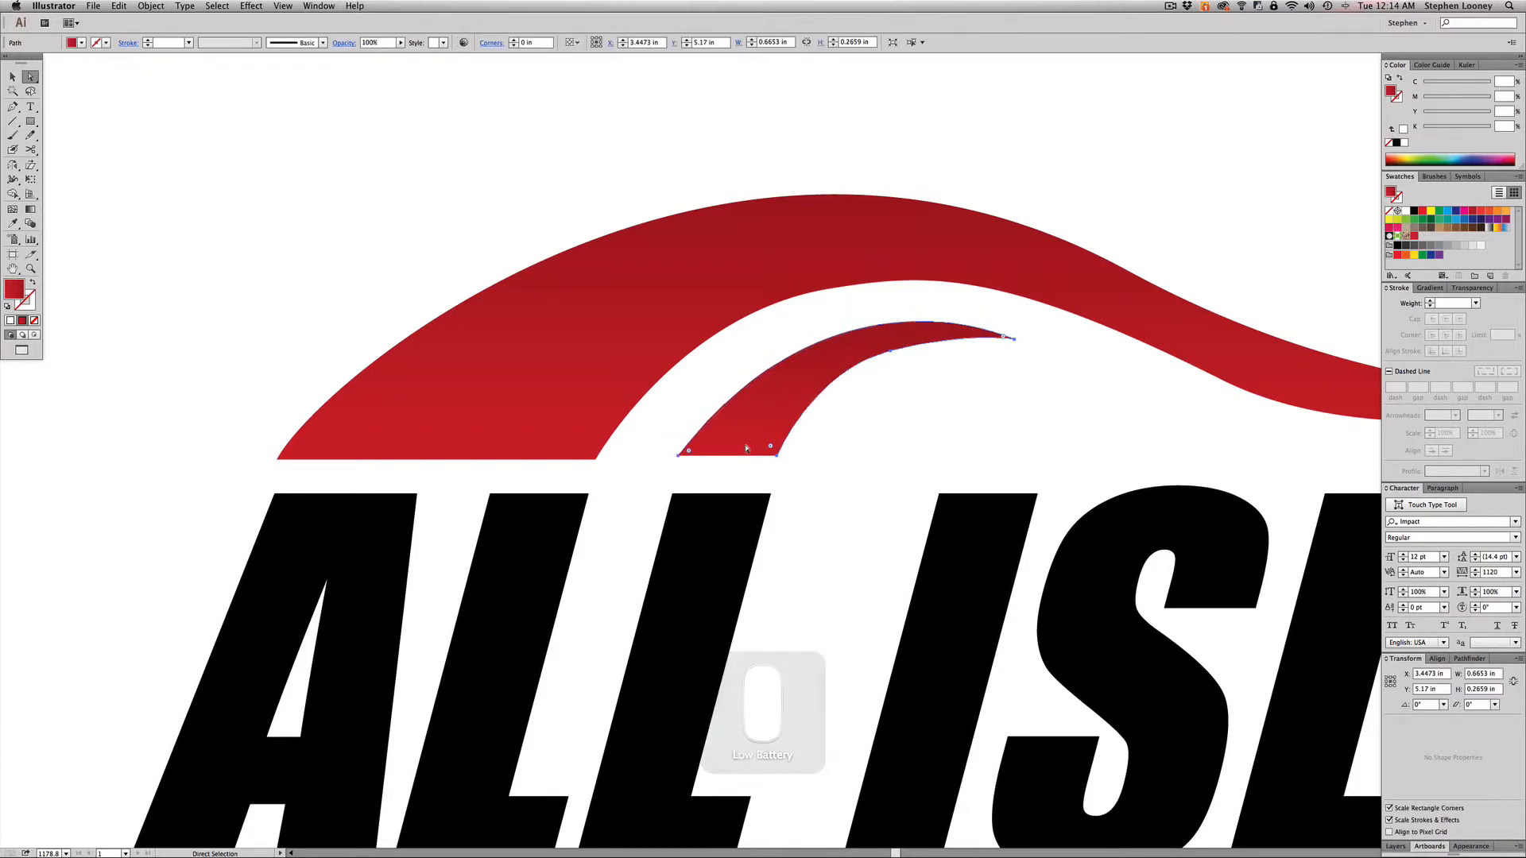
click(855, 455)
Step: Compare the recreated logo with both swooshes against the reference logo
alt+super+click(843, 513)
alt+super+click(834, 509)
alt+super+click(655, 501)
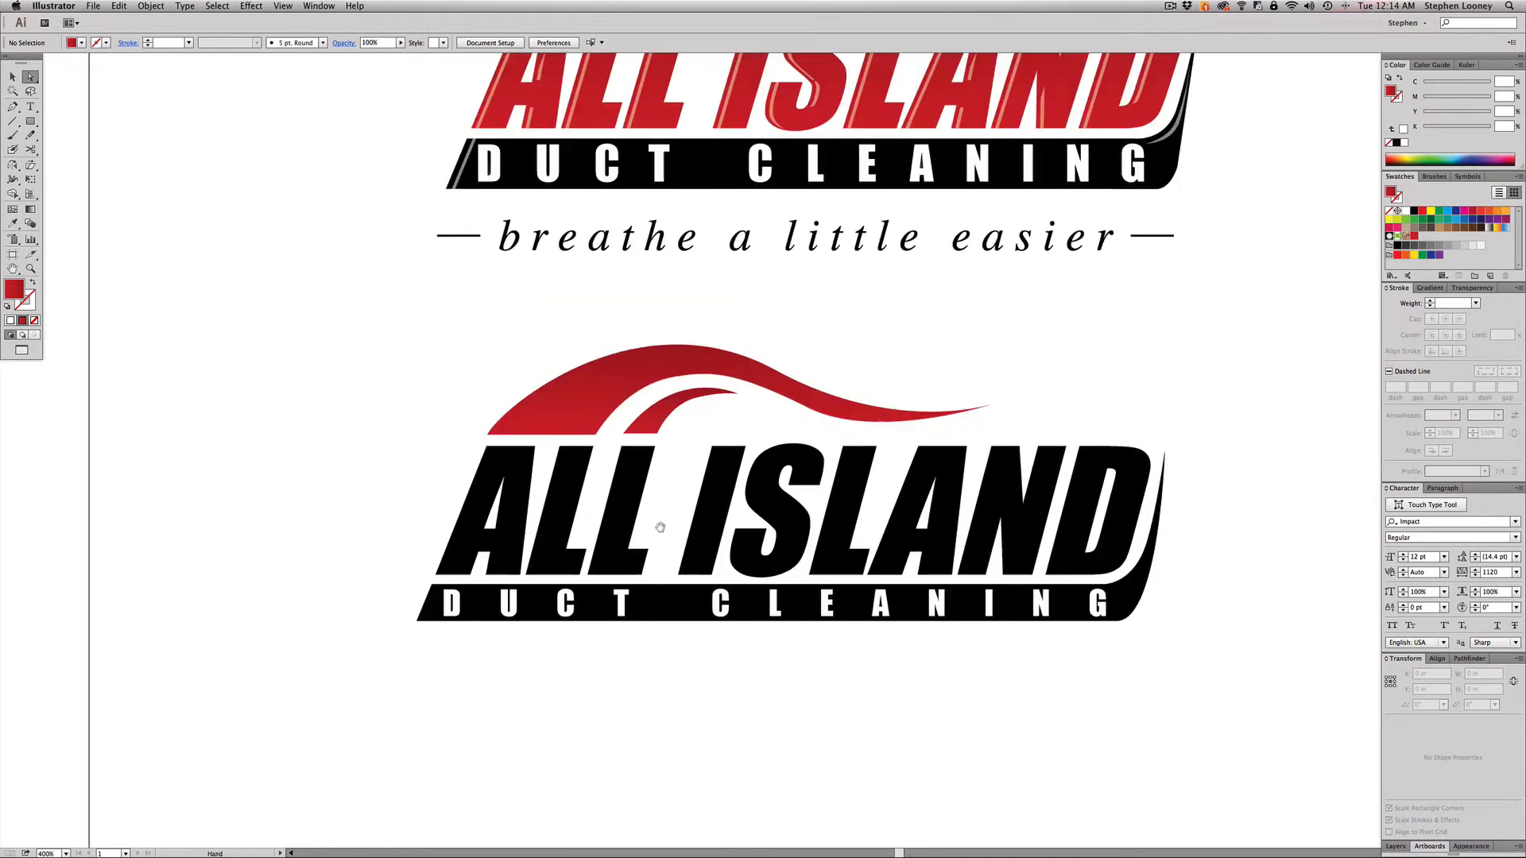
drag(809, 299, 828, 451)
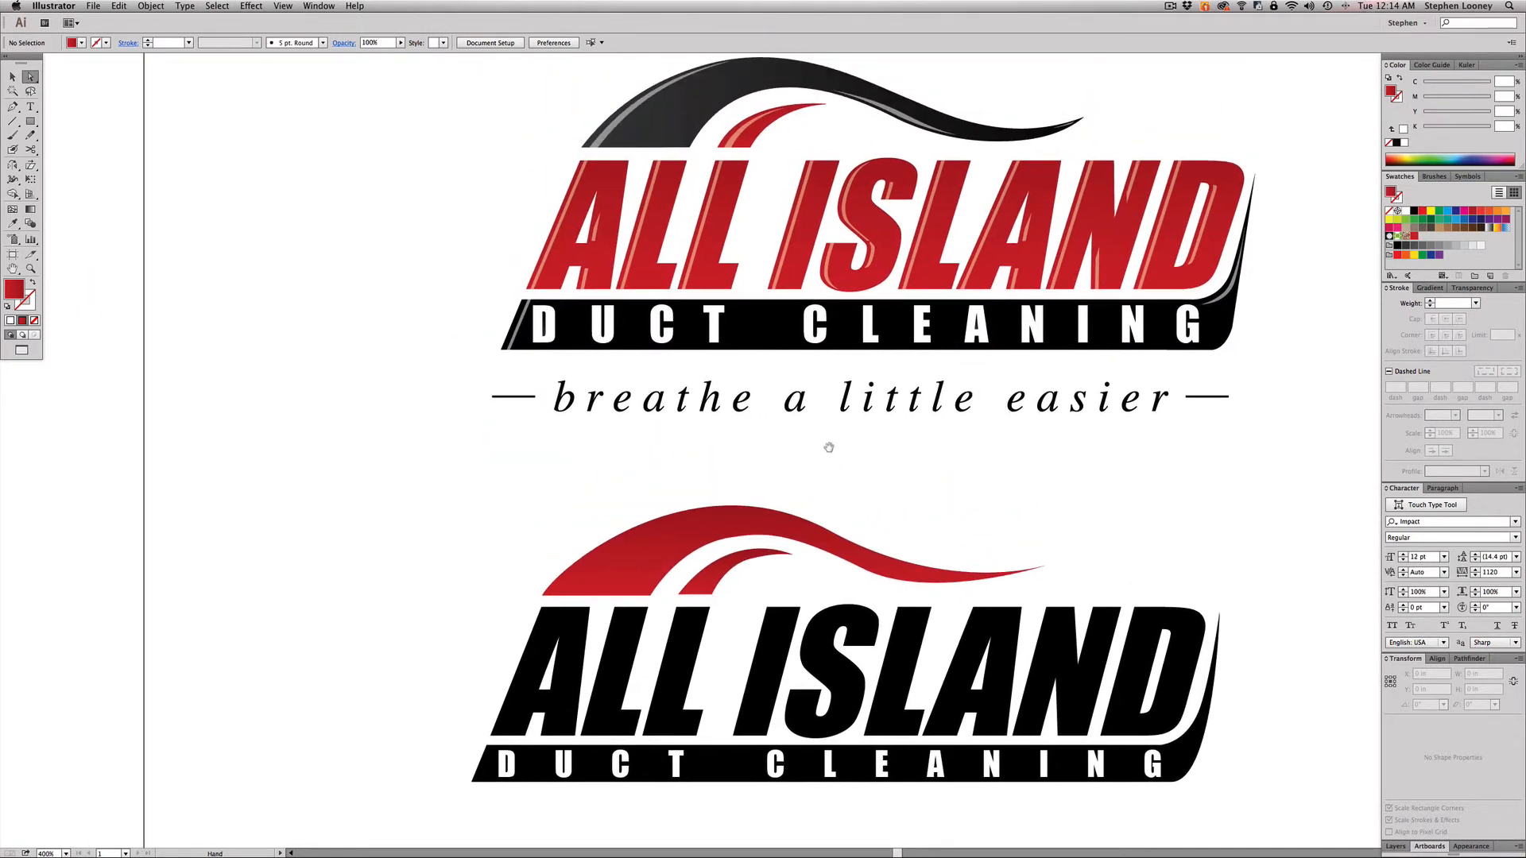
drag(843, 509, 845, 490)
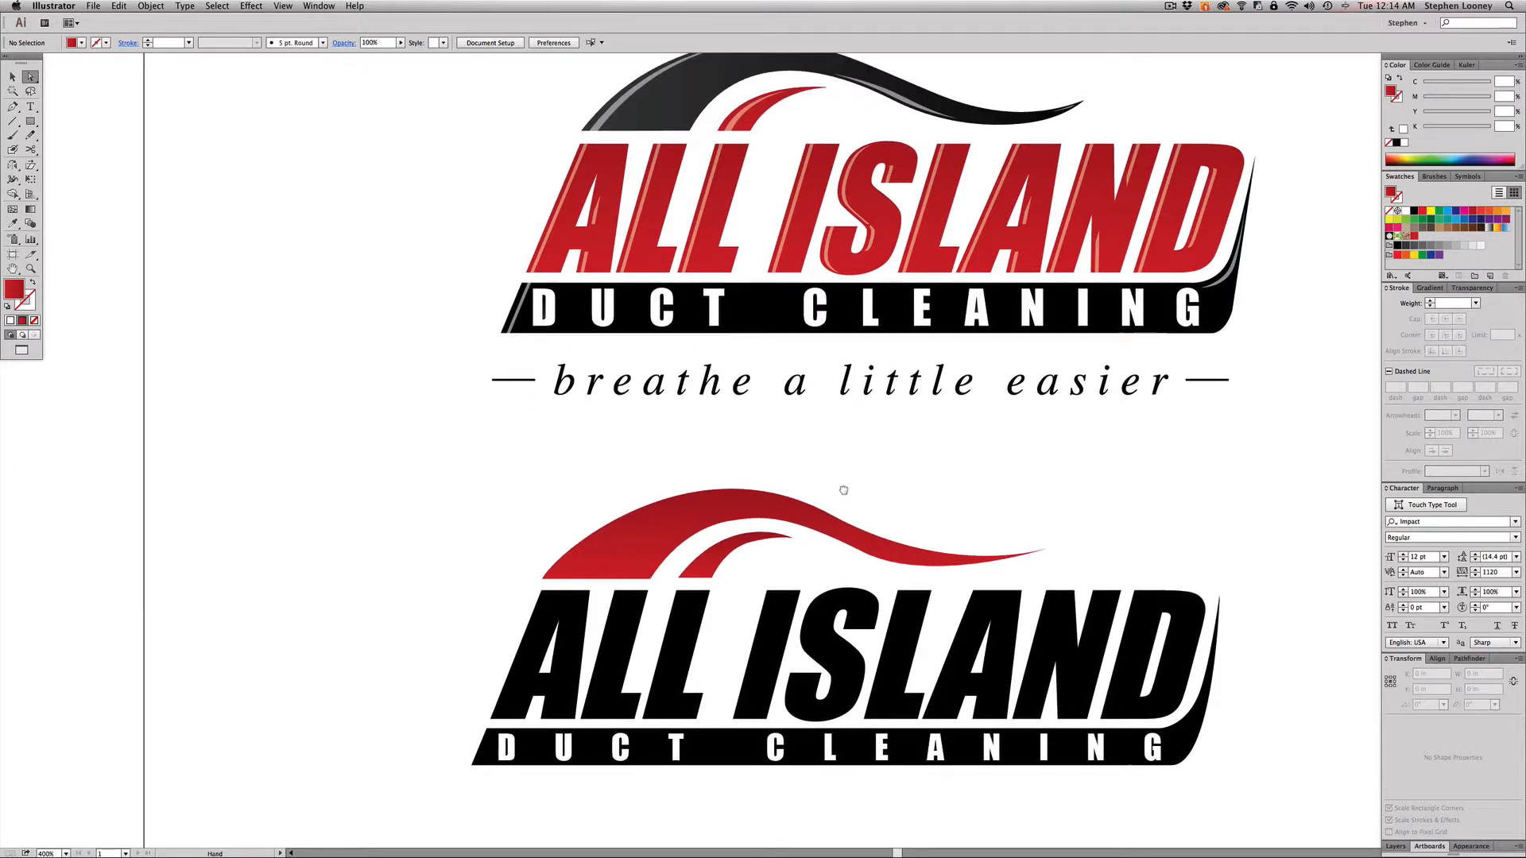
click(12, 76)
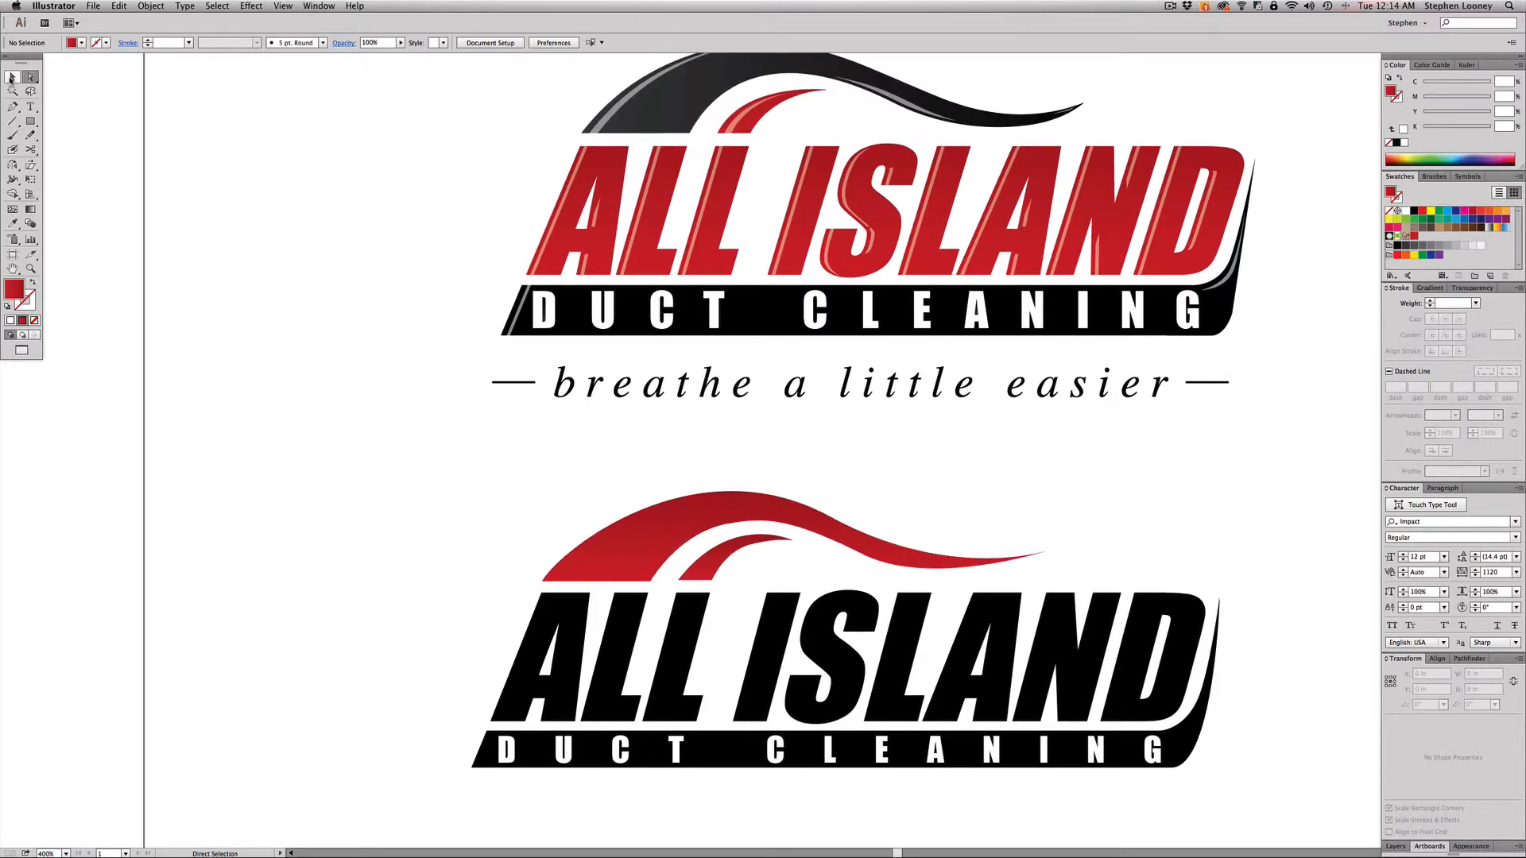
scroll(438, 356, up, 1)
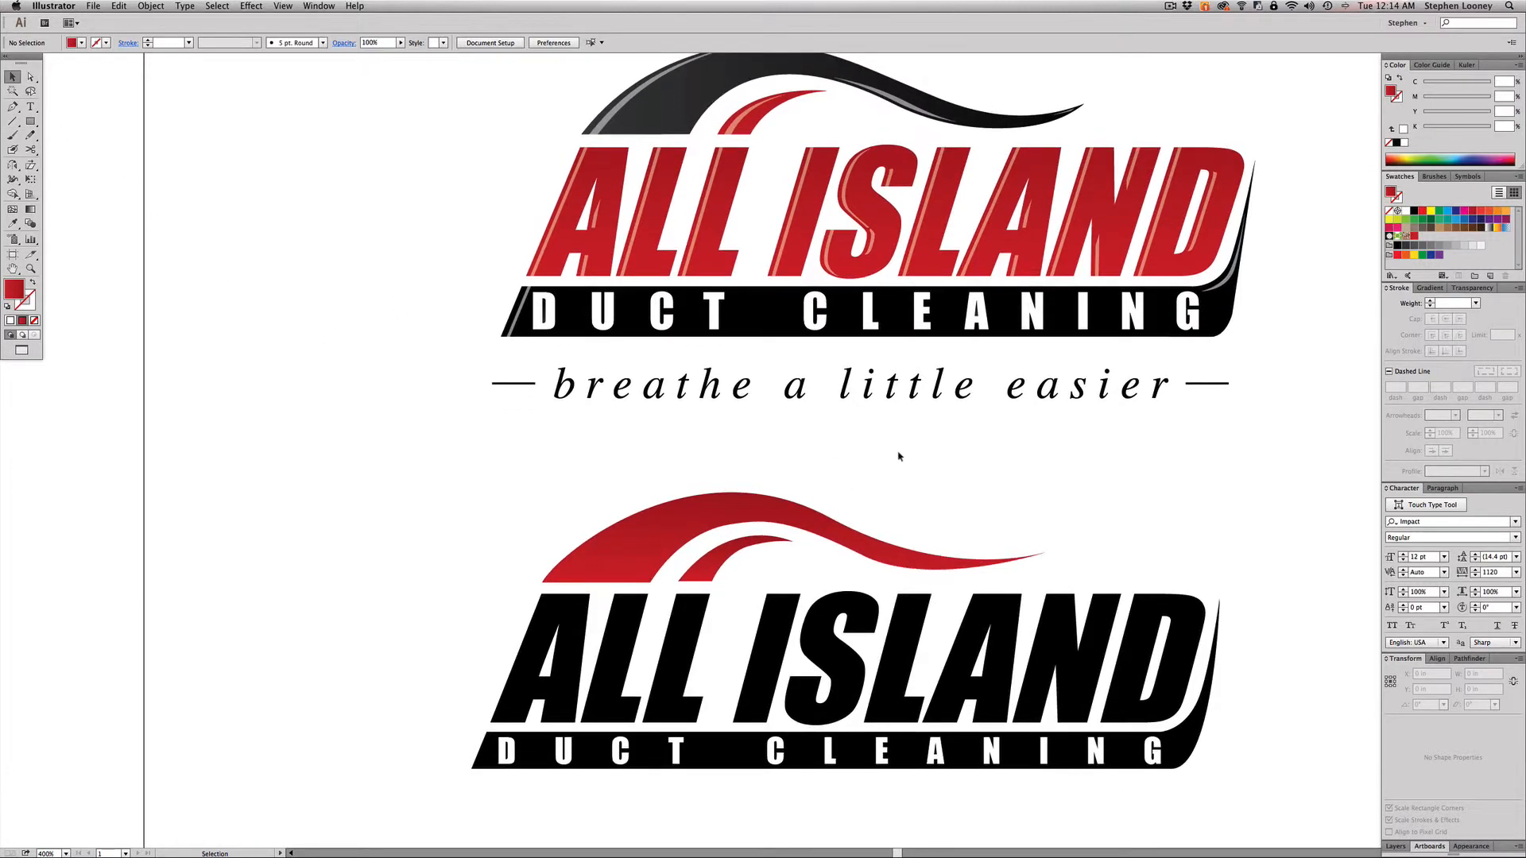
key(space)
alt+super+click(892, 453)
drag(723, 337, 761, 344)
key(space)
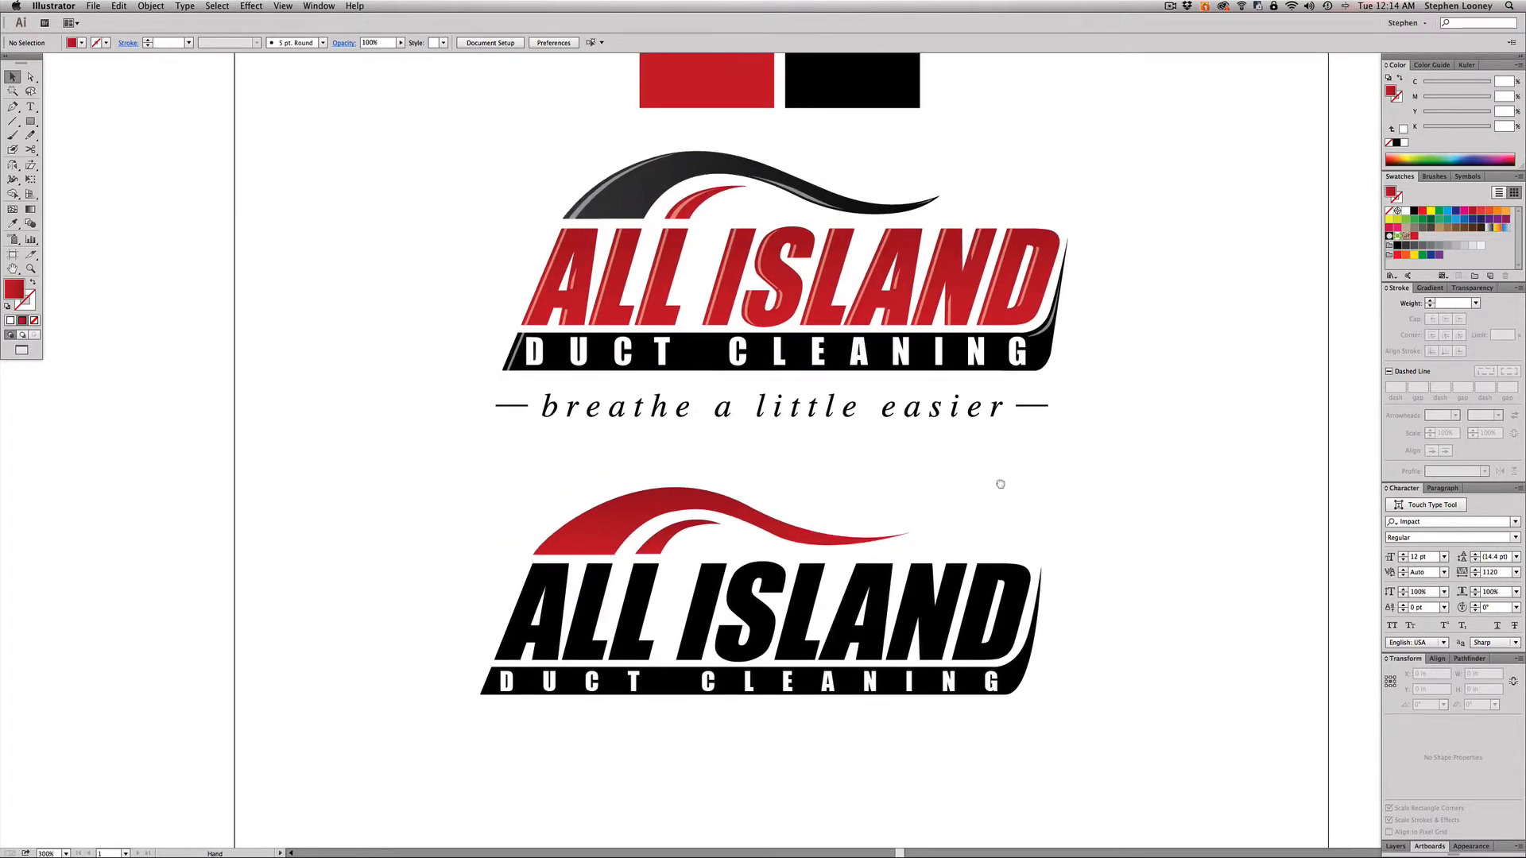
drag(998, 484, 1008, 470)
Step: Fill both the large and small swooshes with solid black and deselect them
key(a)
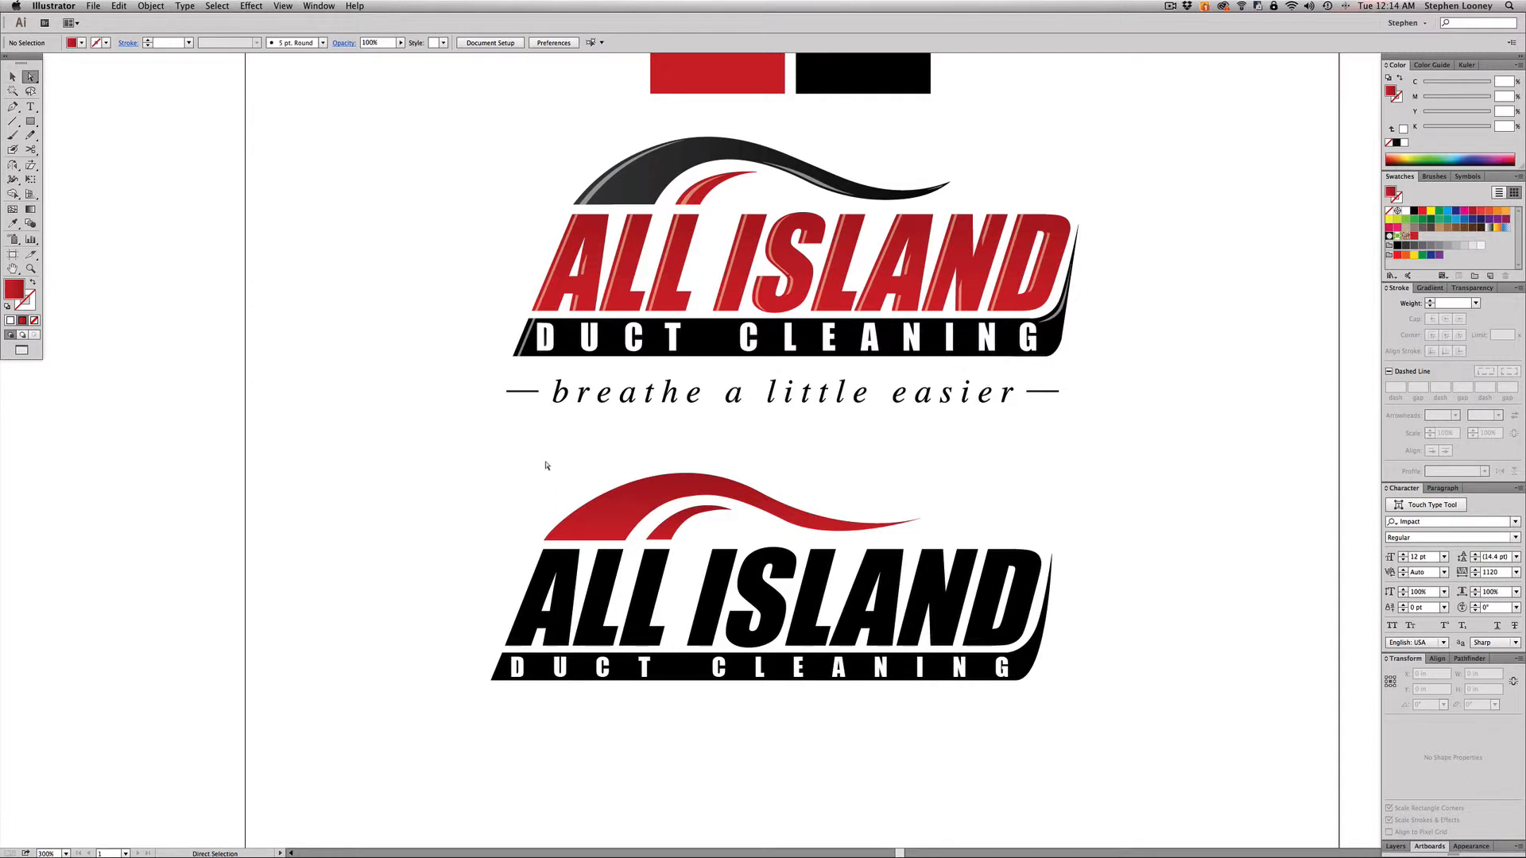
click(586, 522)
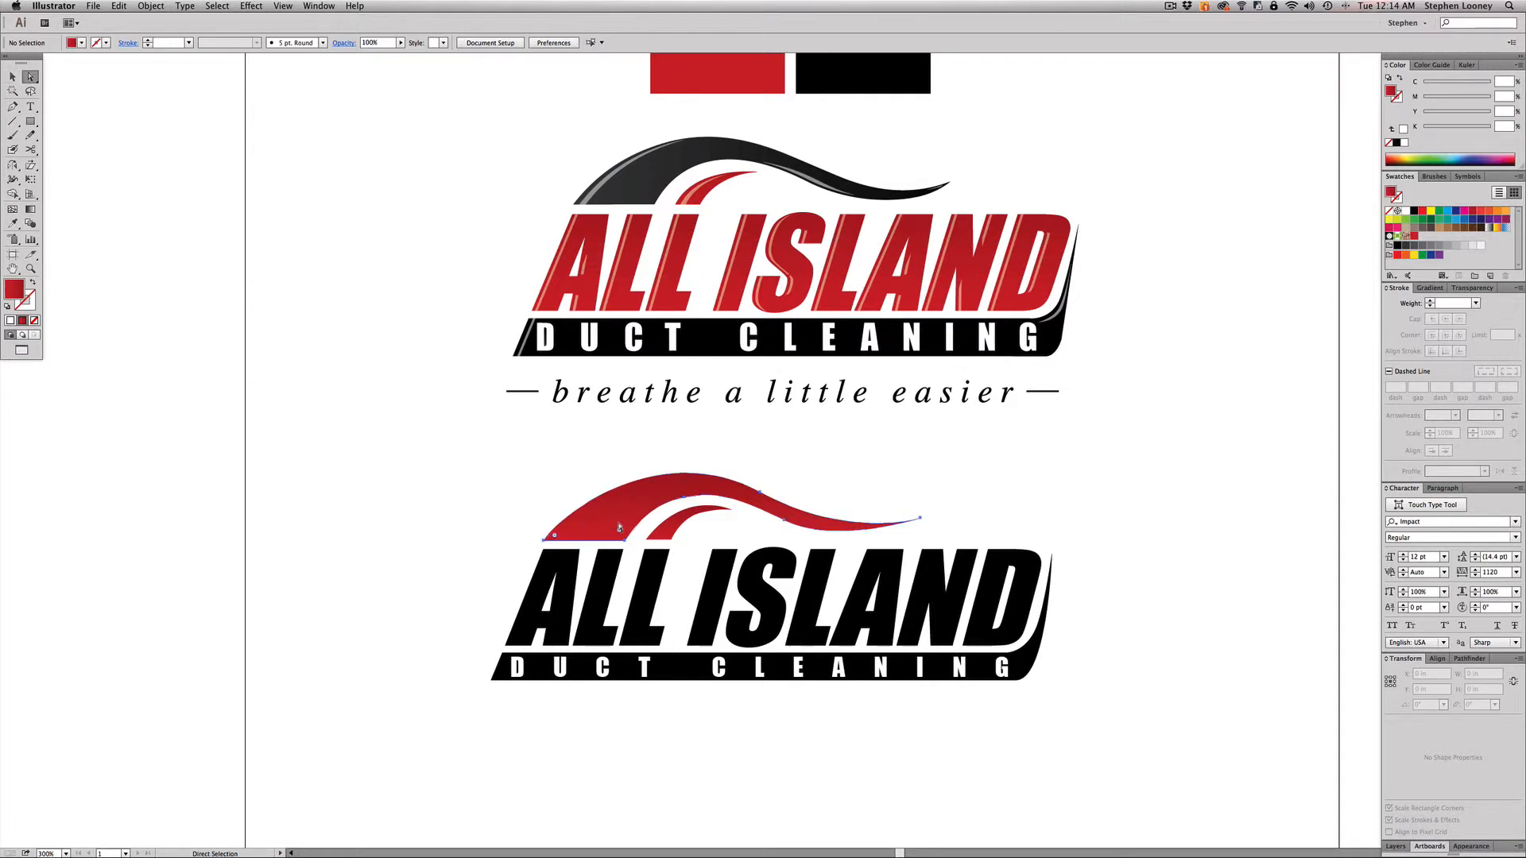
click(1414, 211)
click(1170, 345)
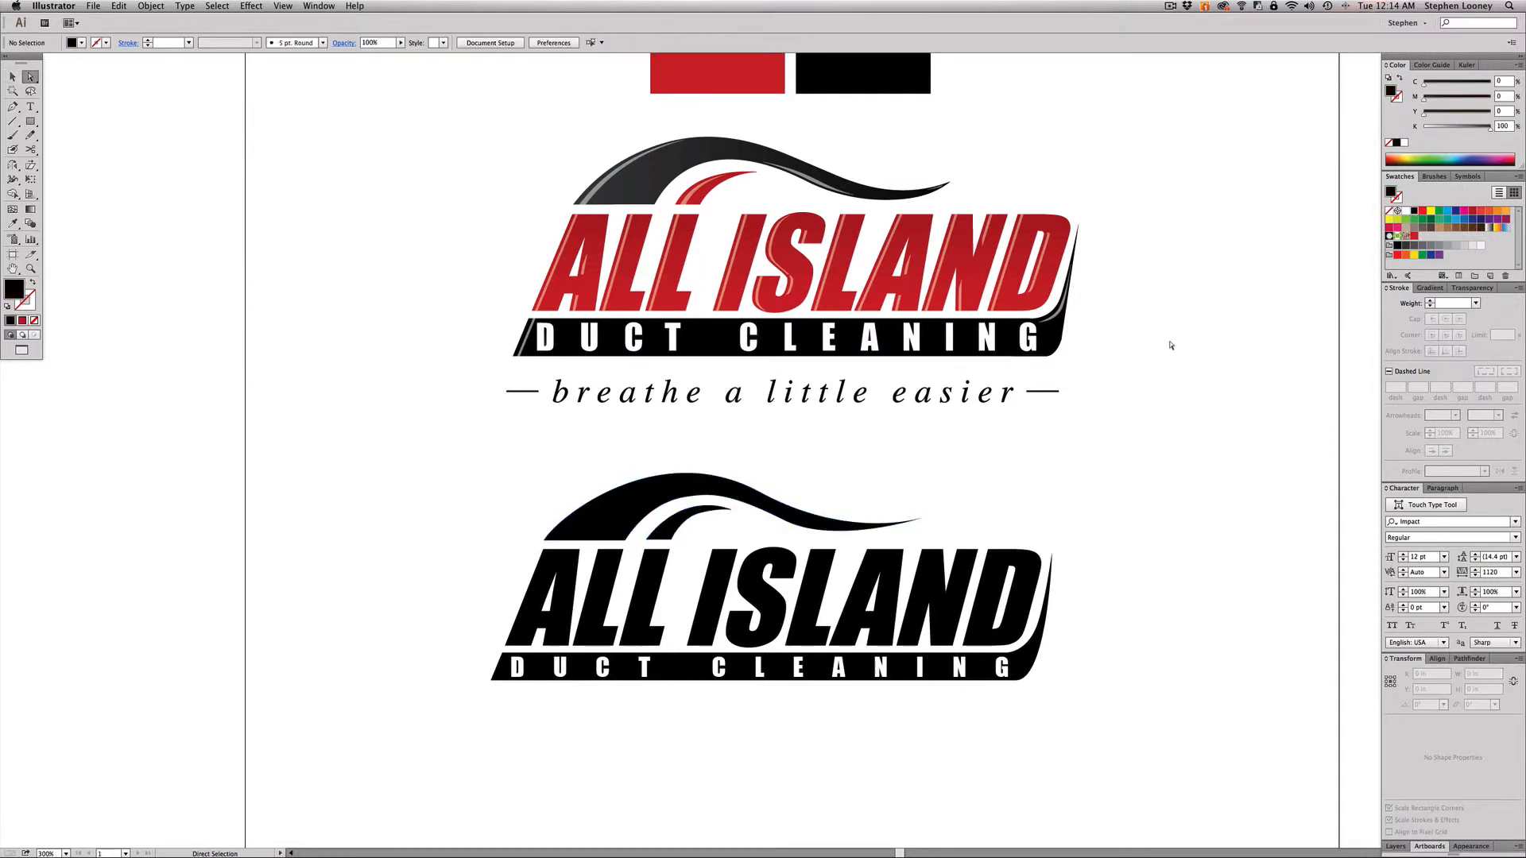
Step: Save the fill color of the red reference square above the logo as a swatch
key(v)
click(740, 78)
click(1421, 235)
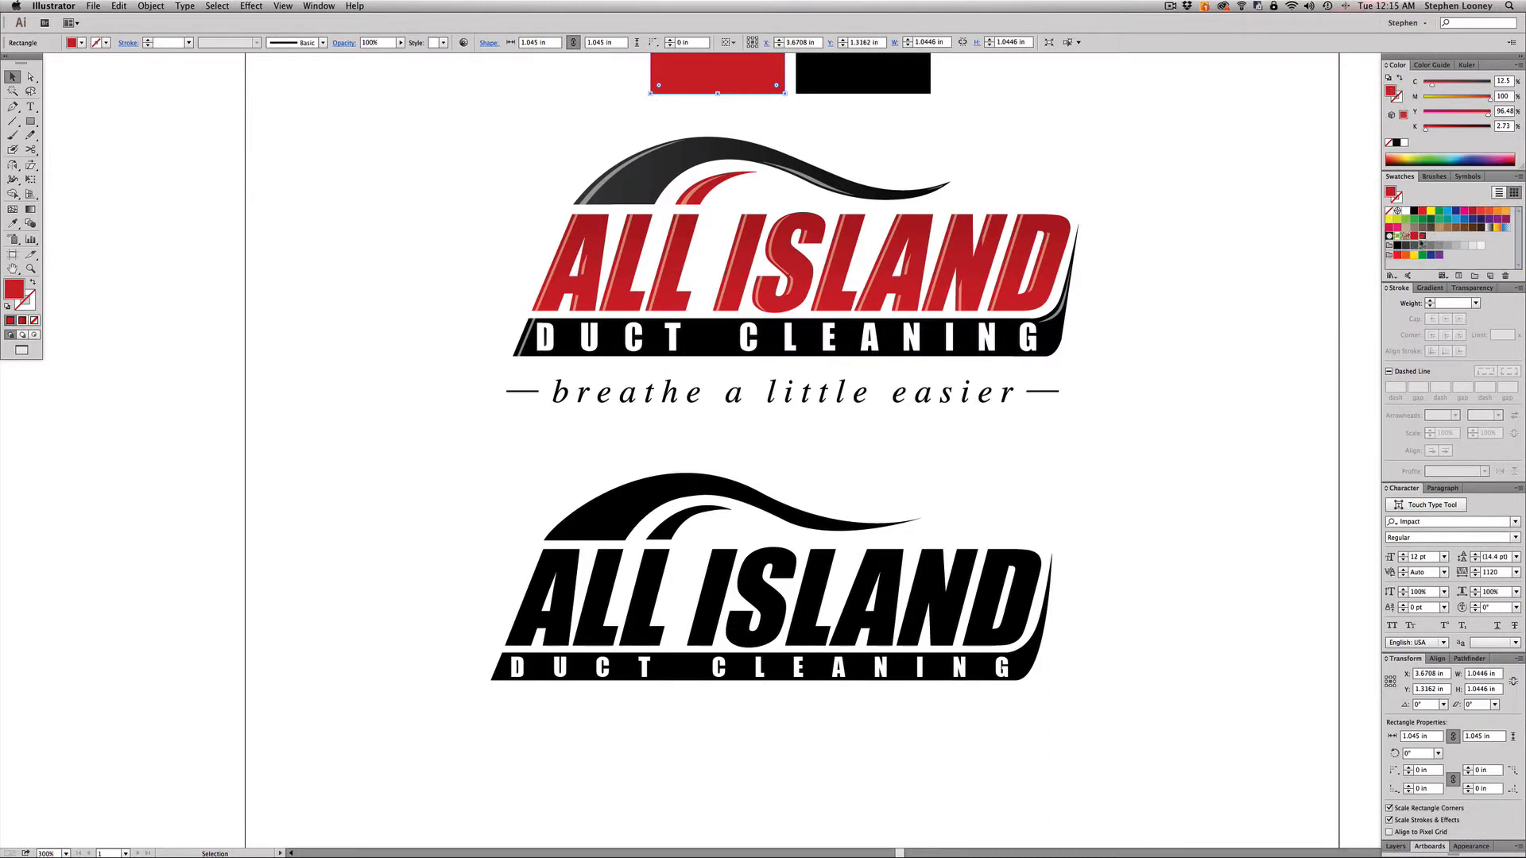
Step: Fill the large swoosh with a linear gradient whose end stop is the saved red darkened to 22% black
click(604, 535)
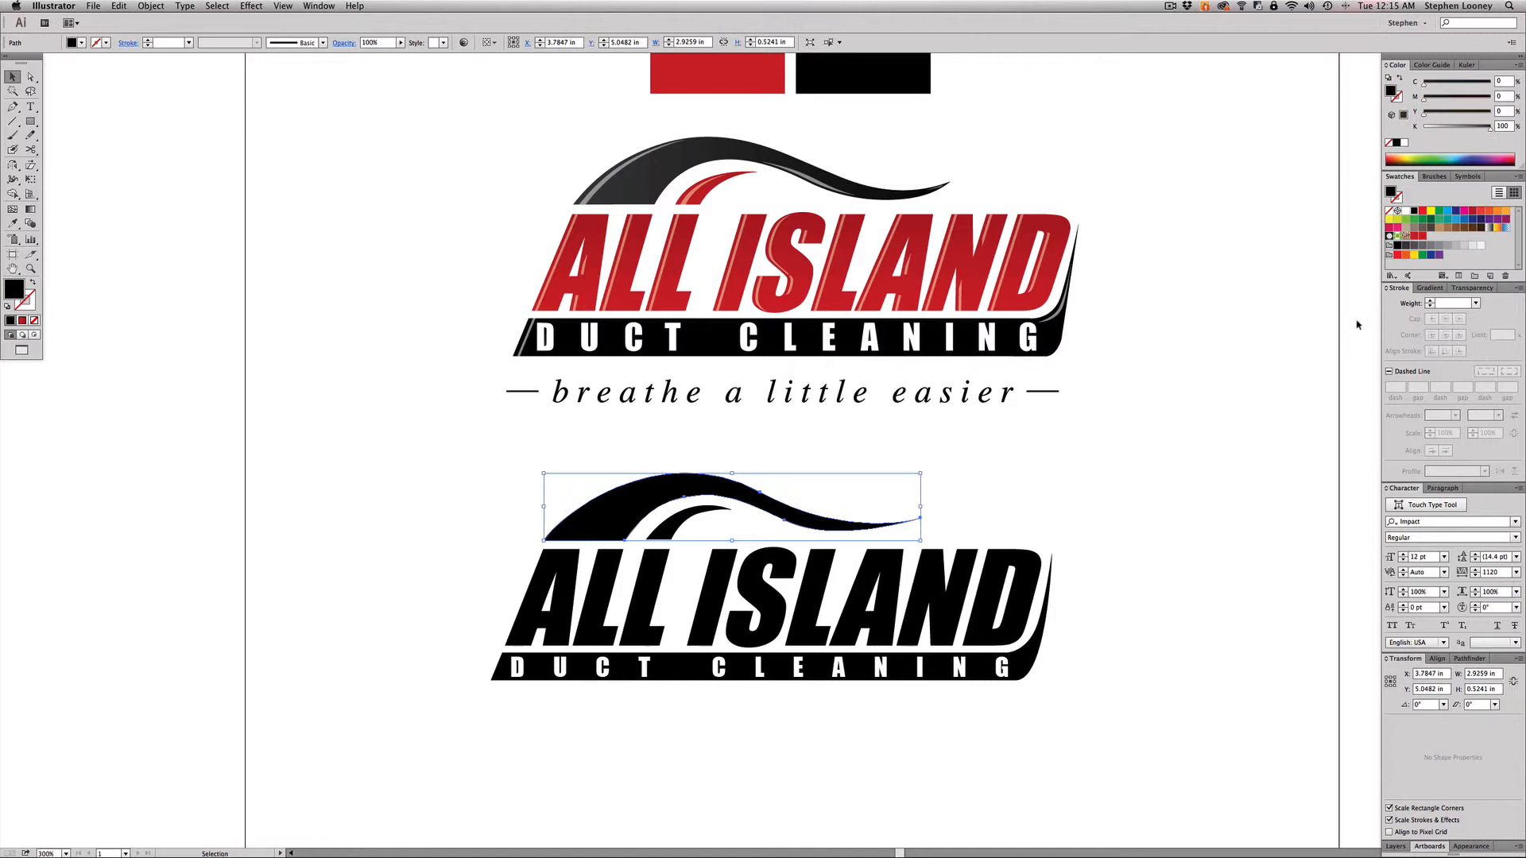
click(1429, 288)
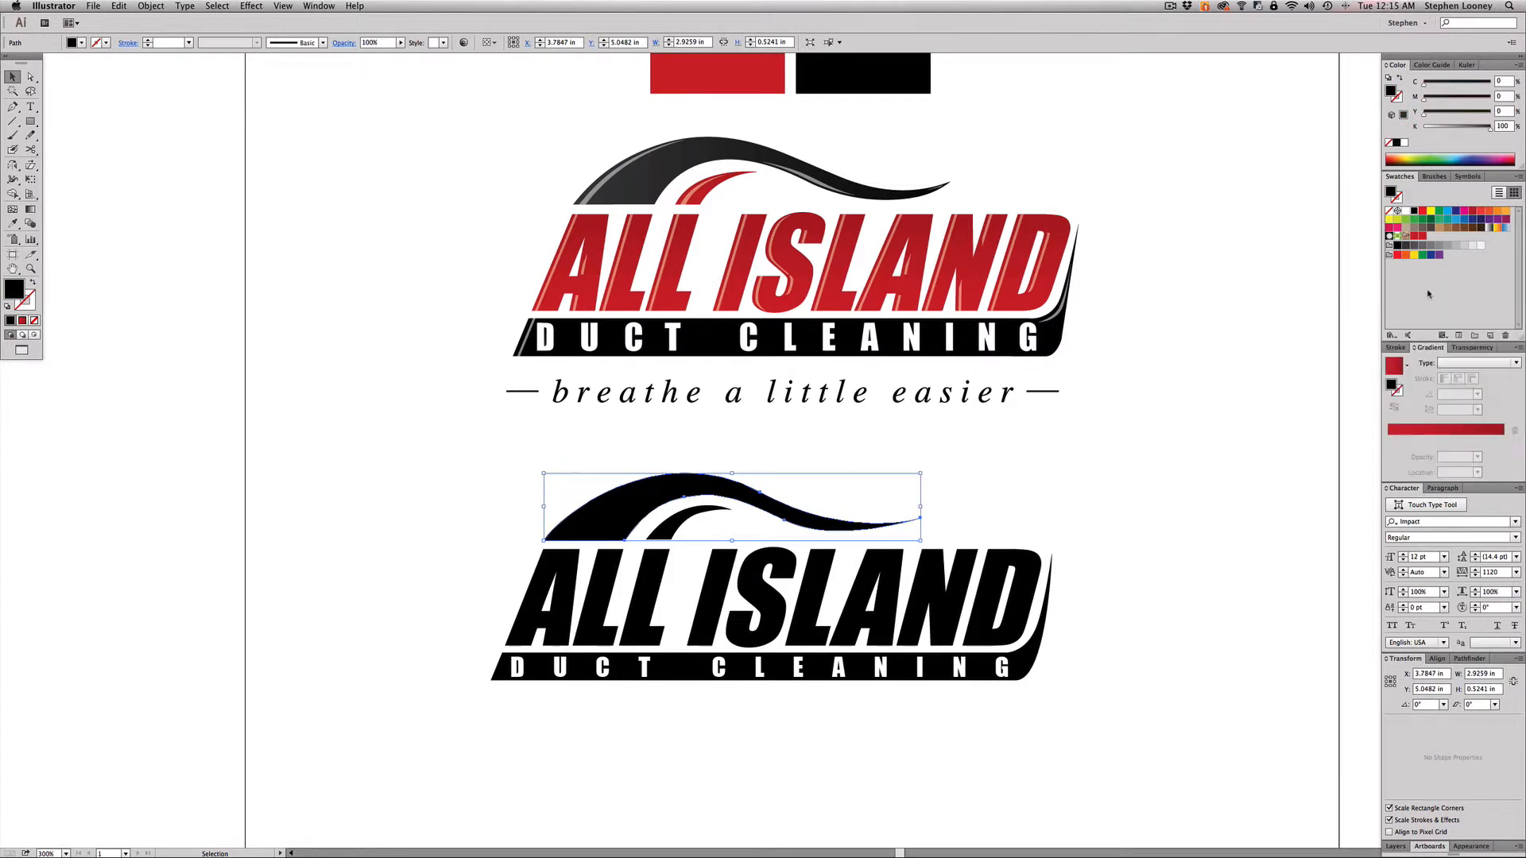
click(1403, 431)
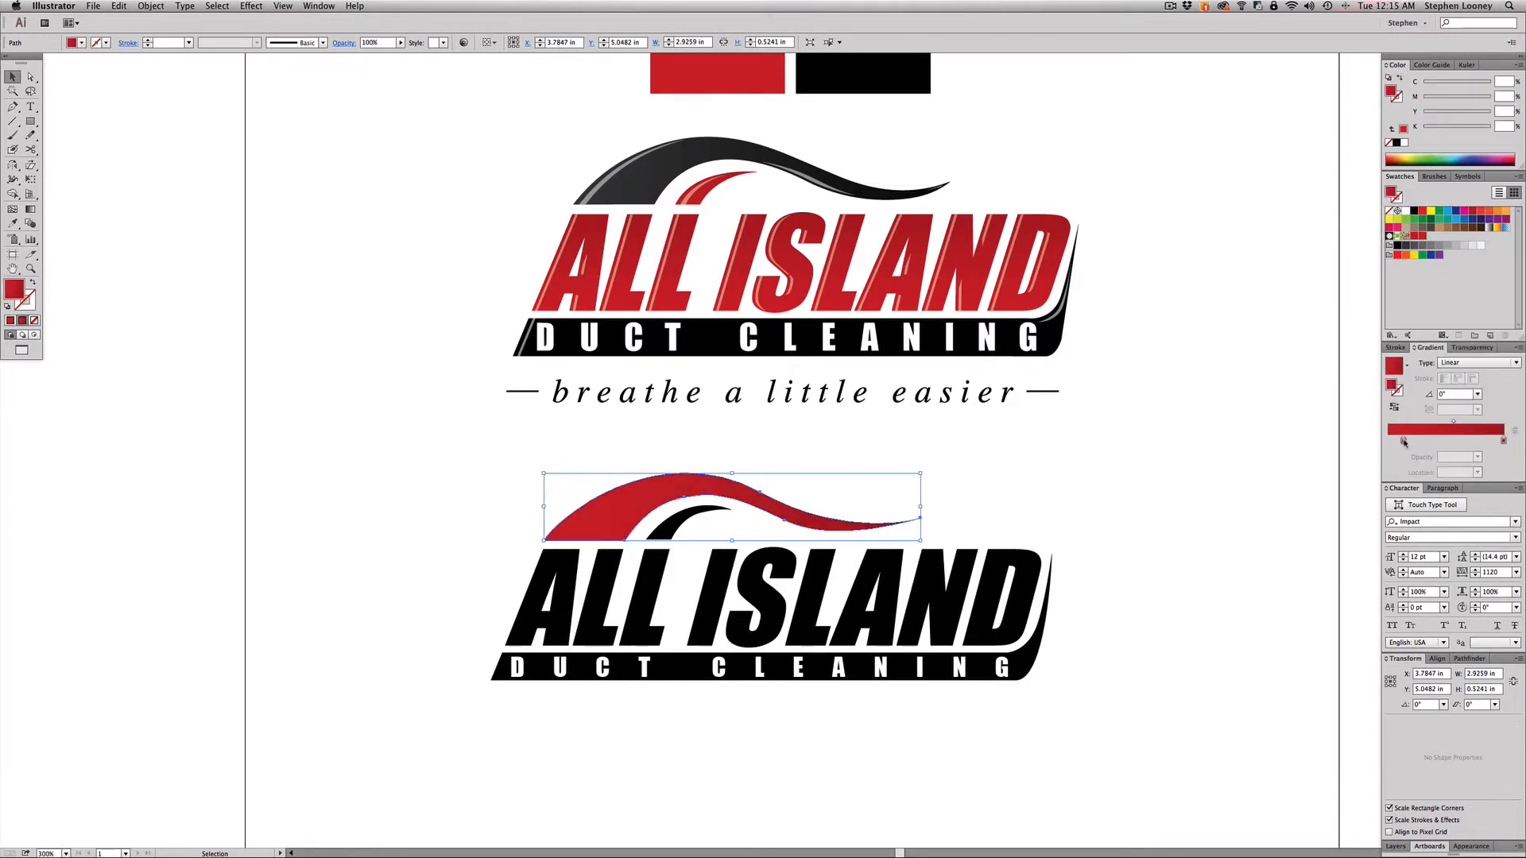
drag(1404, 441, 1386, 443)
drag(1423, 237, 1503, 441)
drag(1427, 130, 1432, 130)
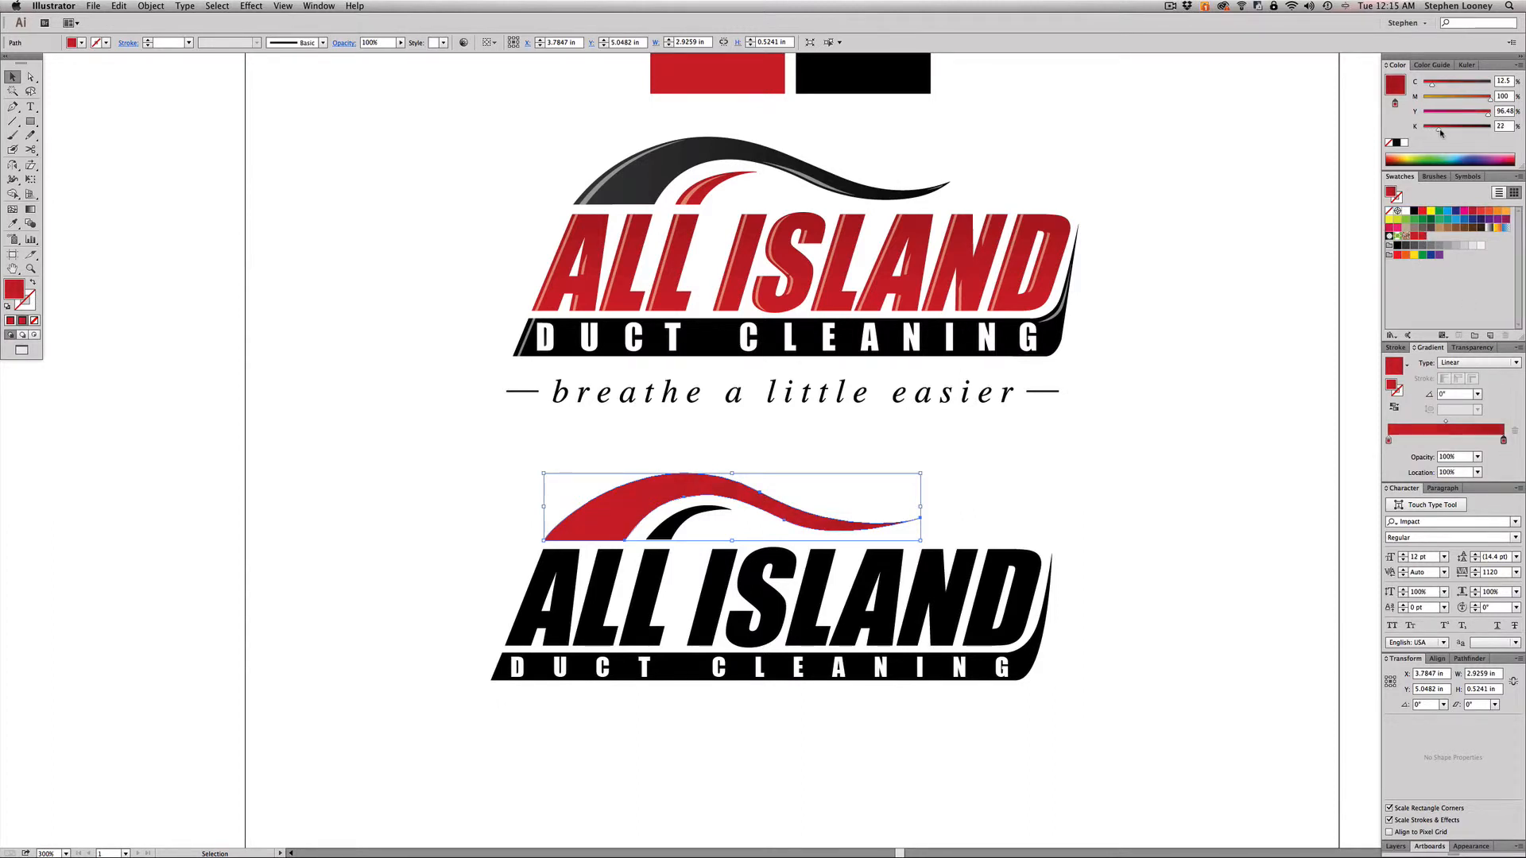
Step: Redirect the large swoosh's gradient to about 59° with the Gradient tool, and deselect the shape
click(30, 209)
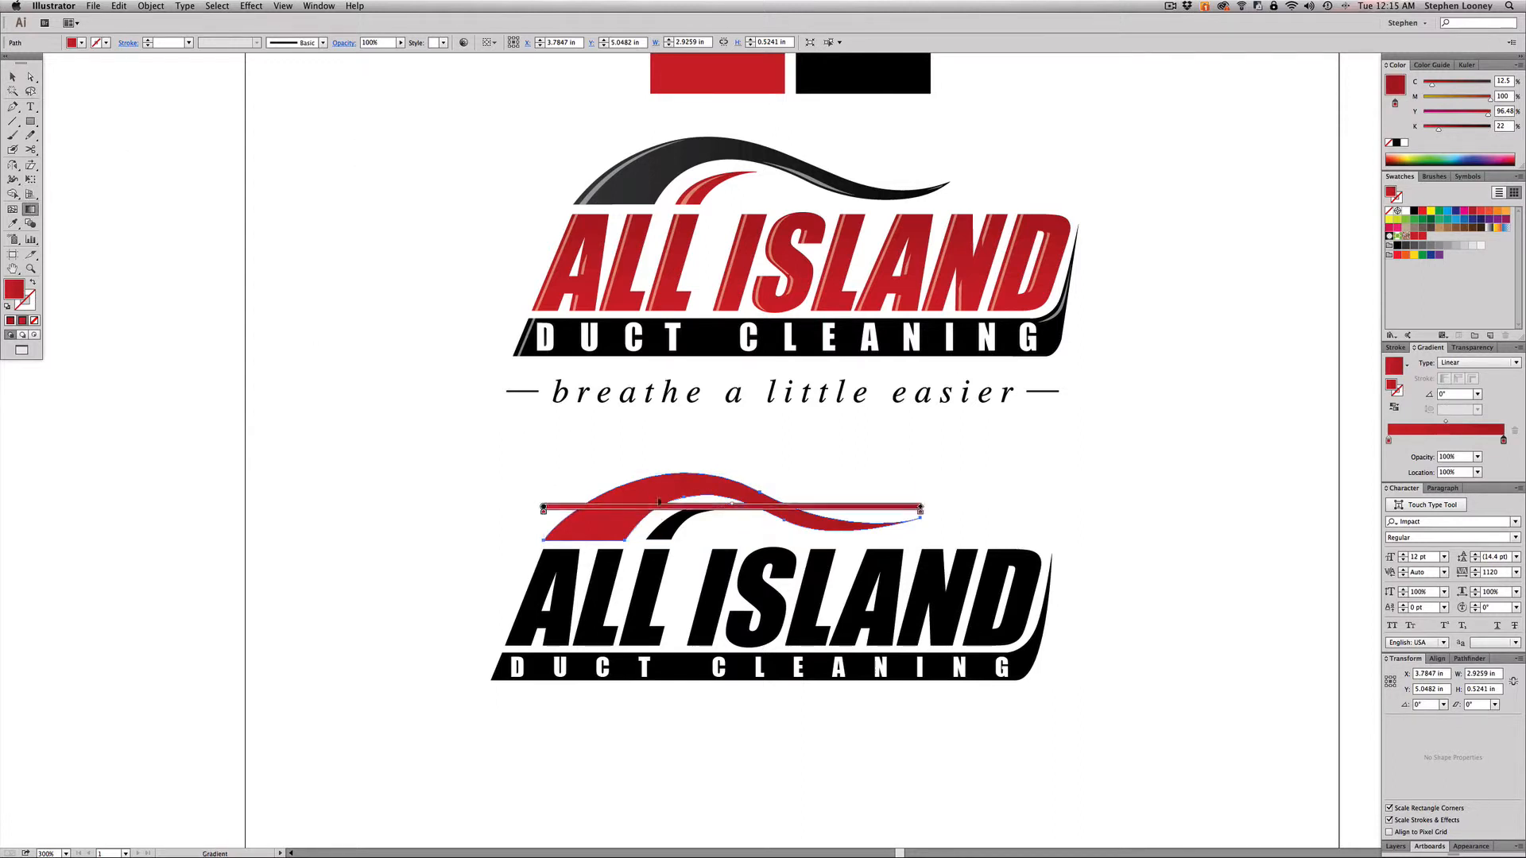
mouse_move(660, 462)
mouse_down()
mouse_move(659, 526)
mouse_move(644, 475)
mouse_up()
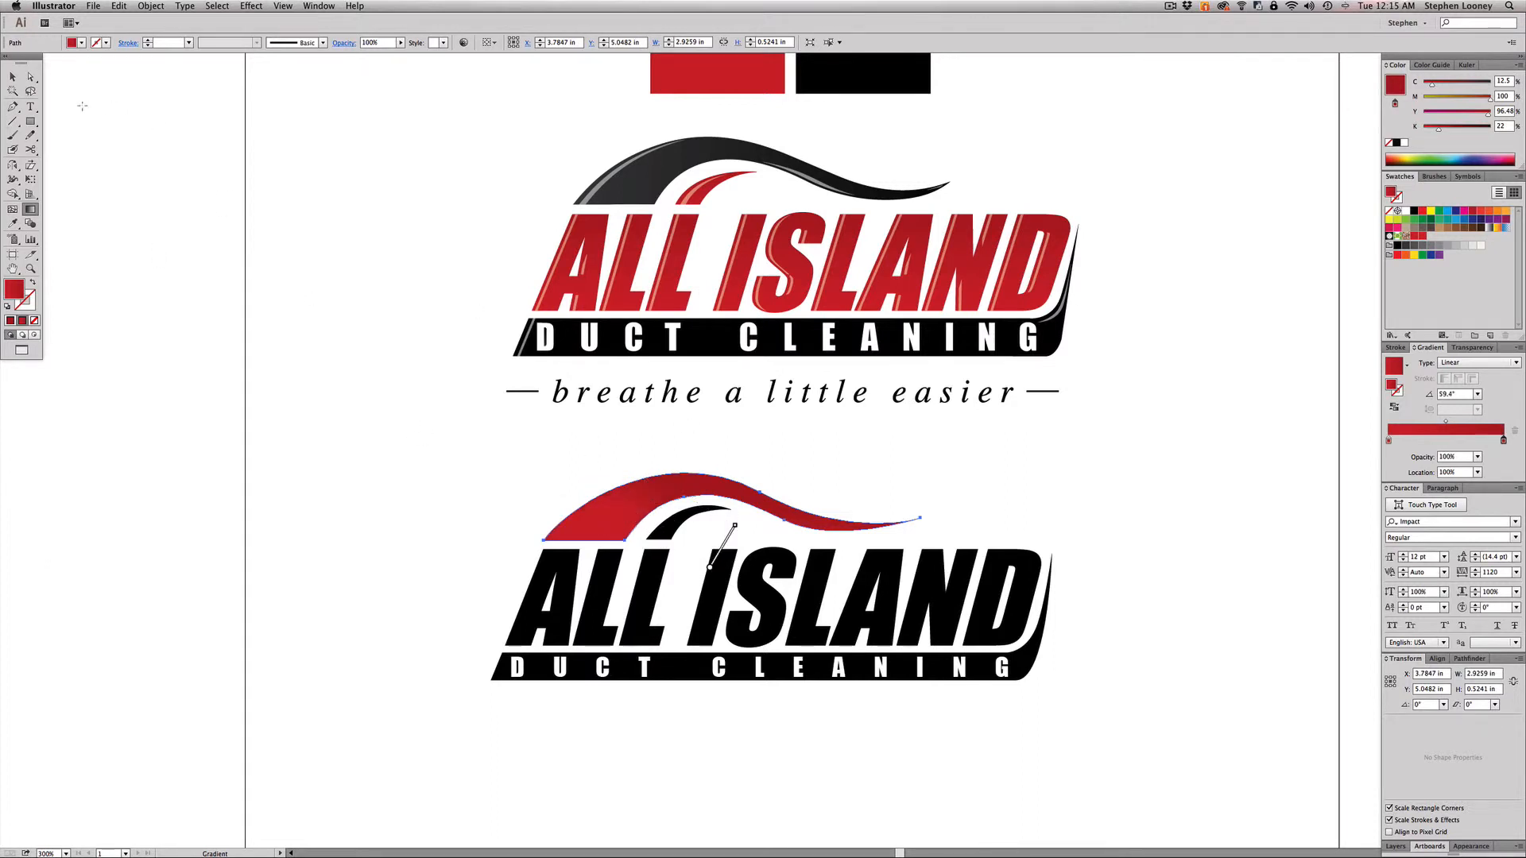
click(12, 77)
click(502, 471)
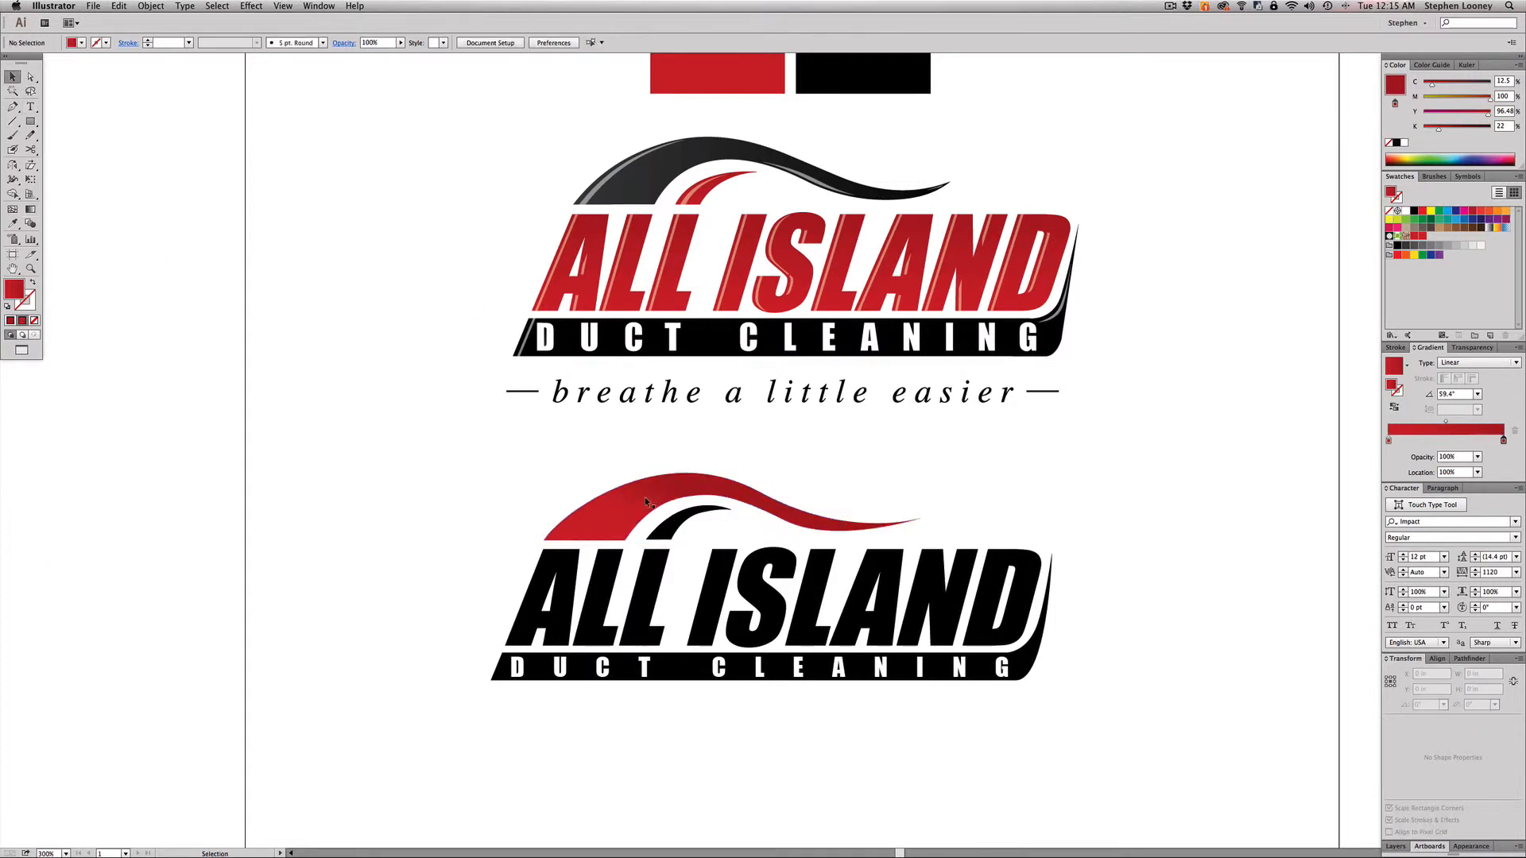
Step: Apply the large swoosh's red gradient to the ALL ISLAND lettering and the small swoosh with the Eyedropper
click(669, 531)
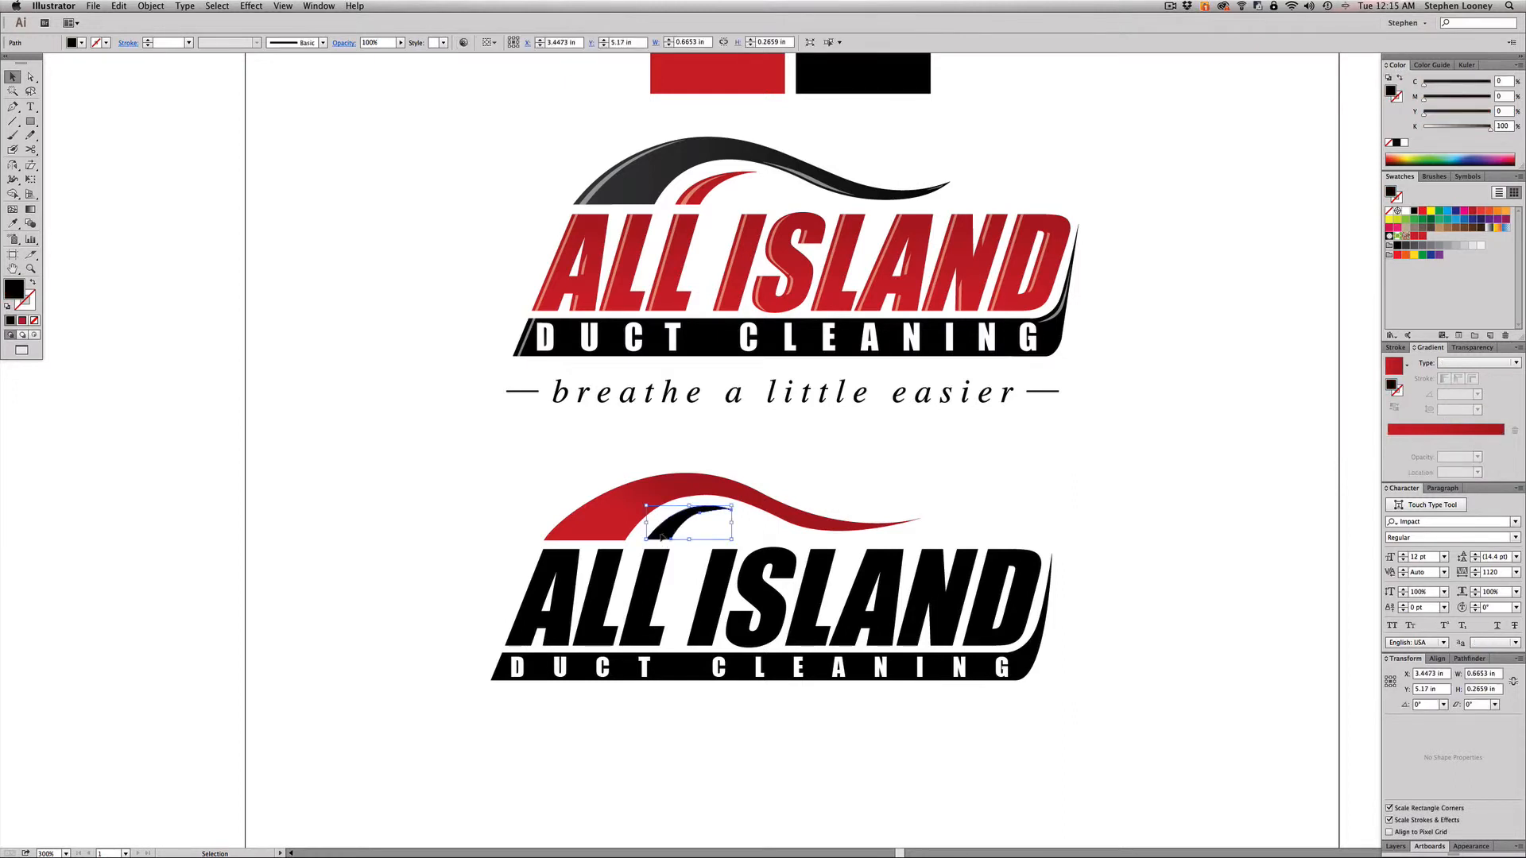
click(449, 572)
drag(450, 572, 1041, 632)
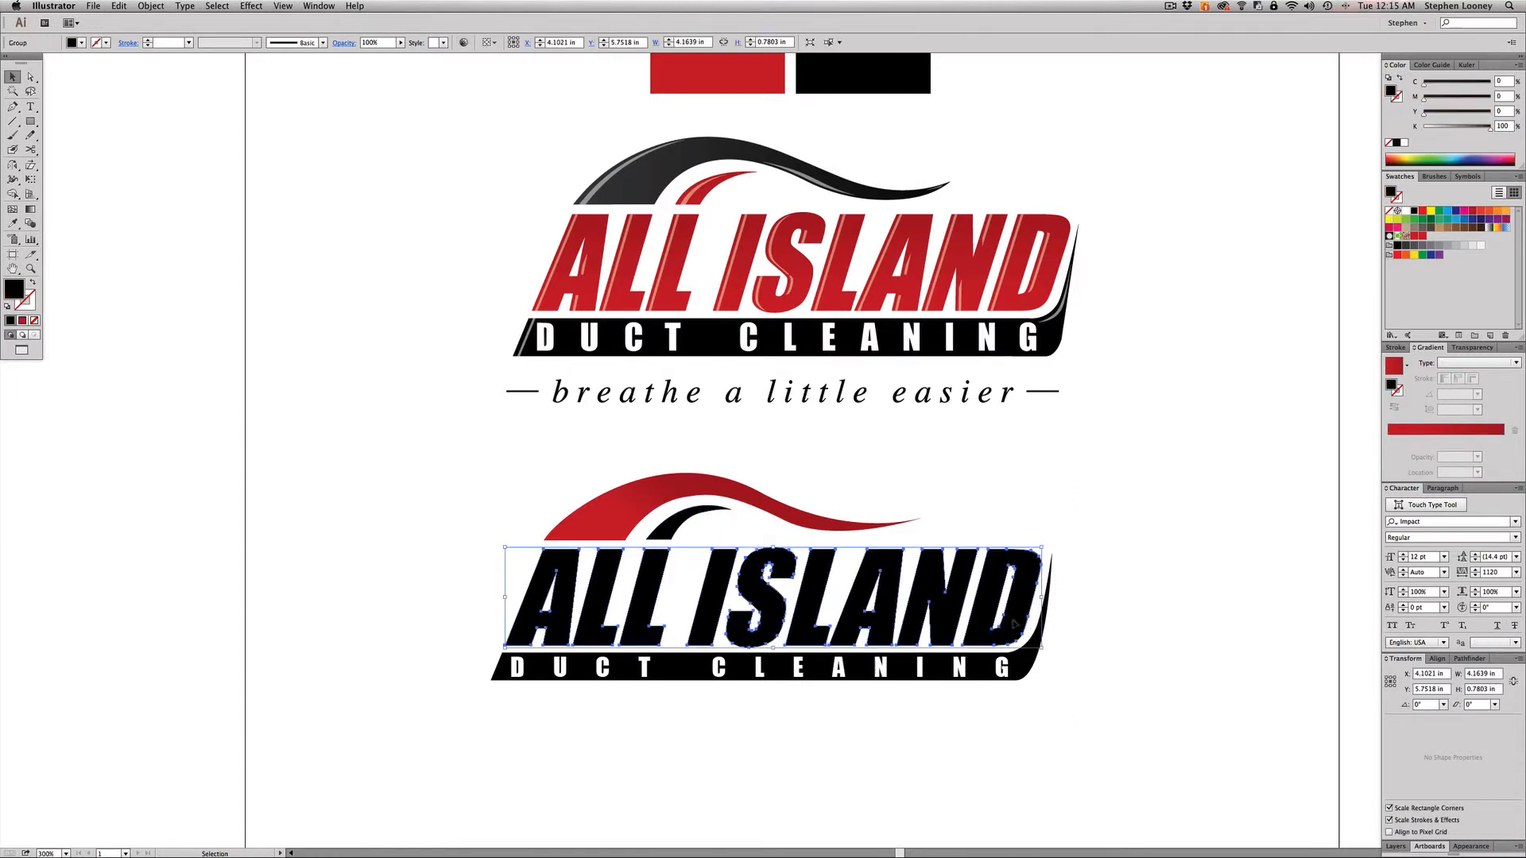
shift+click(670, 535)
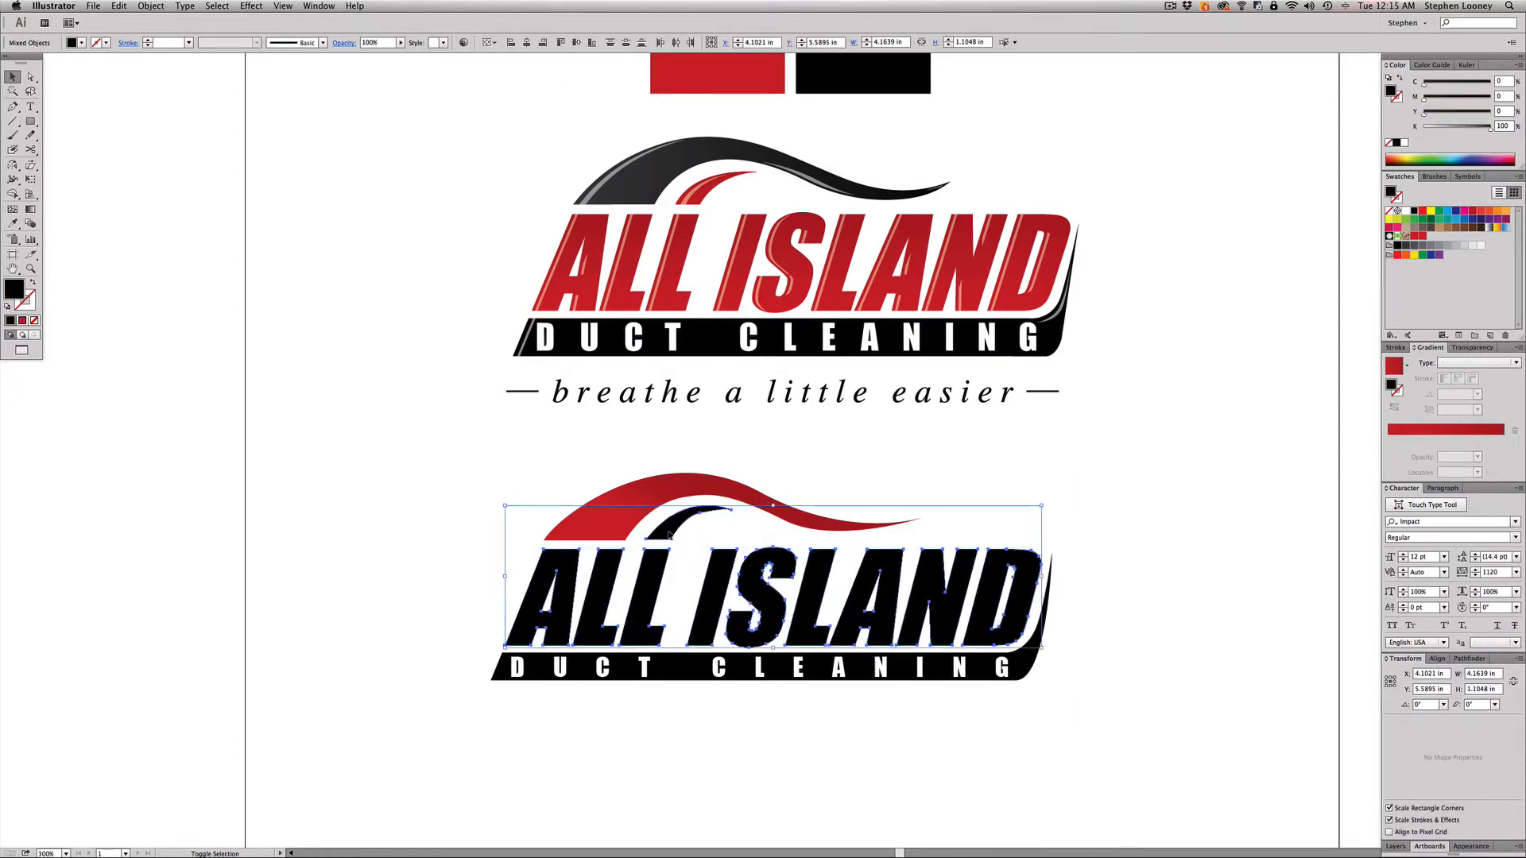
key(i)
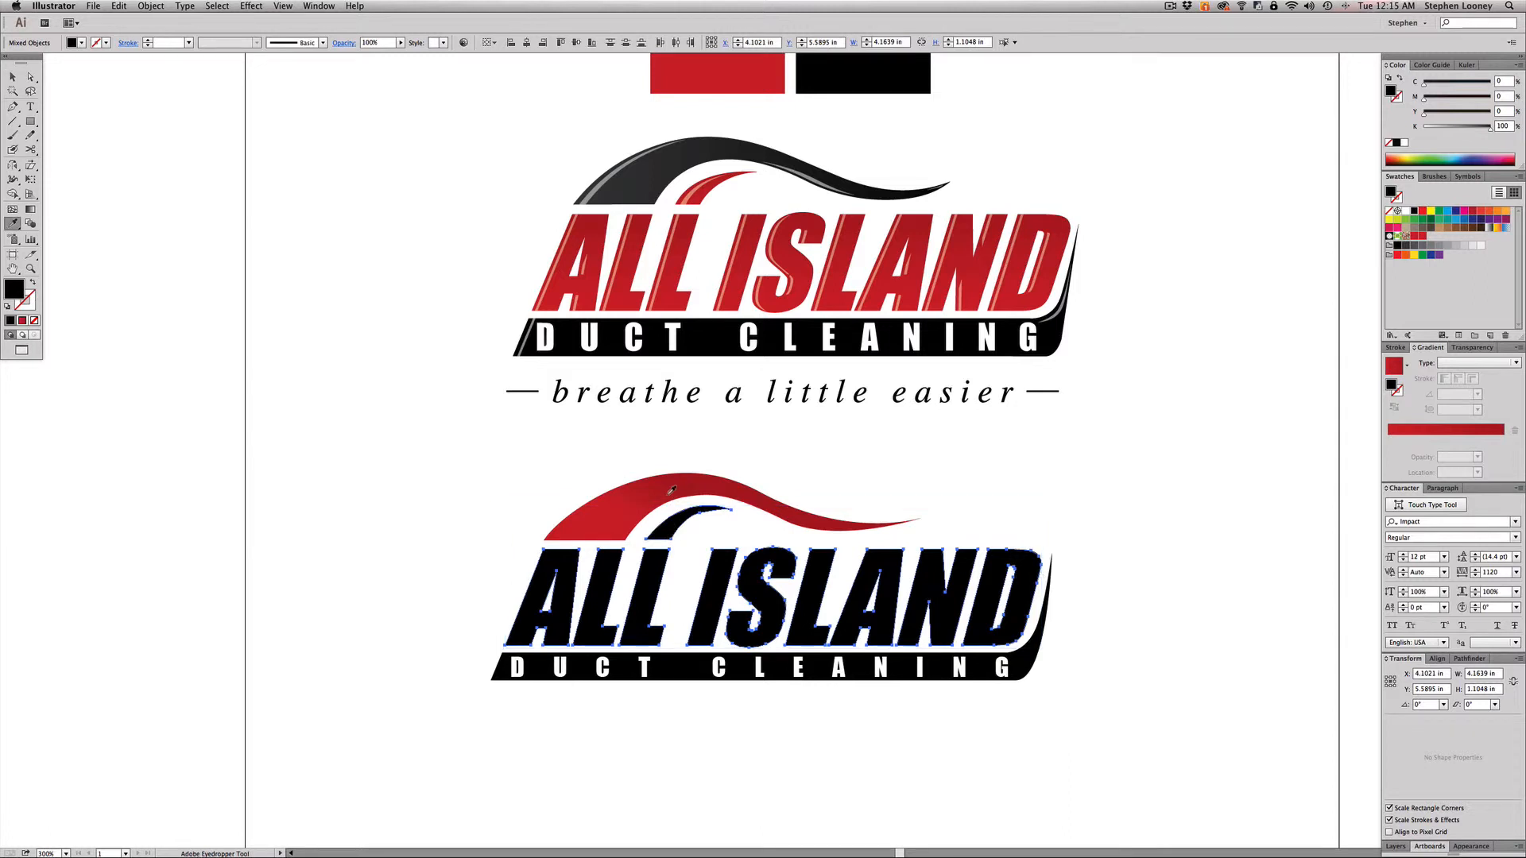
click(684, 483)
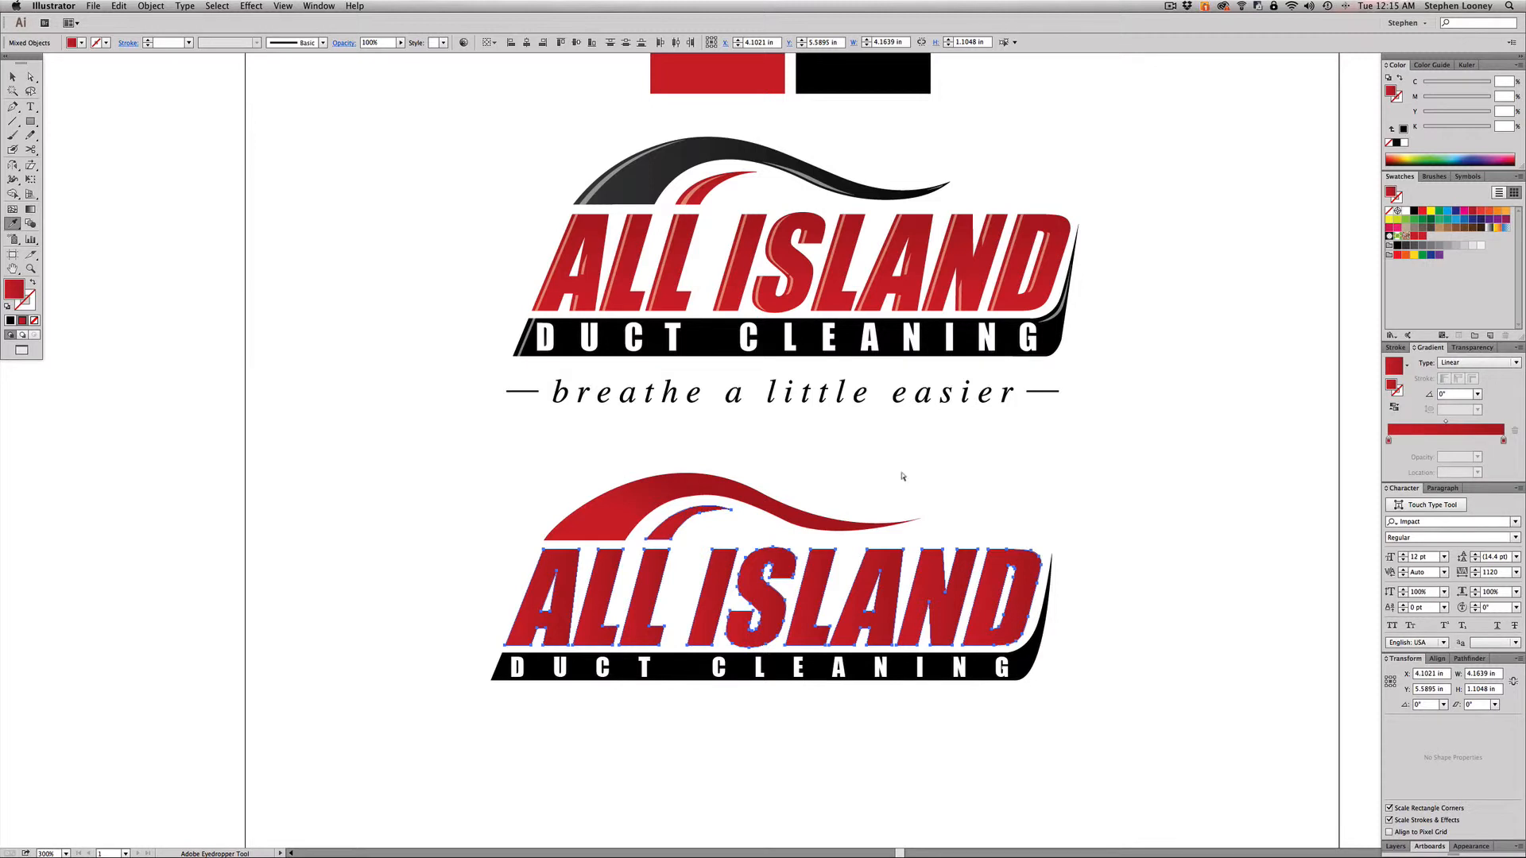
Step: Recolor the large swoosh's gradient from dark gray at the start stop to black at the end stop, using the gray swatches
key(a)
click(608, 518)
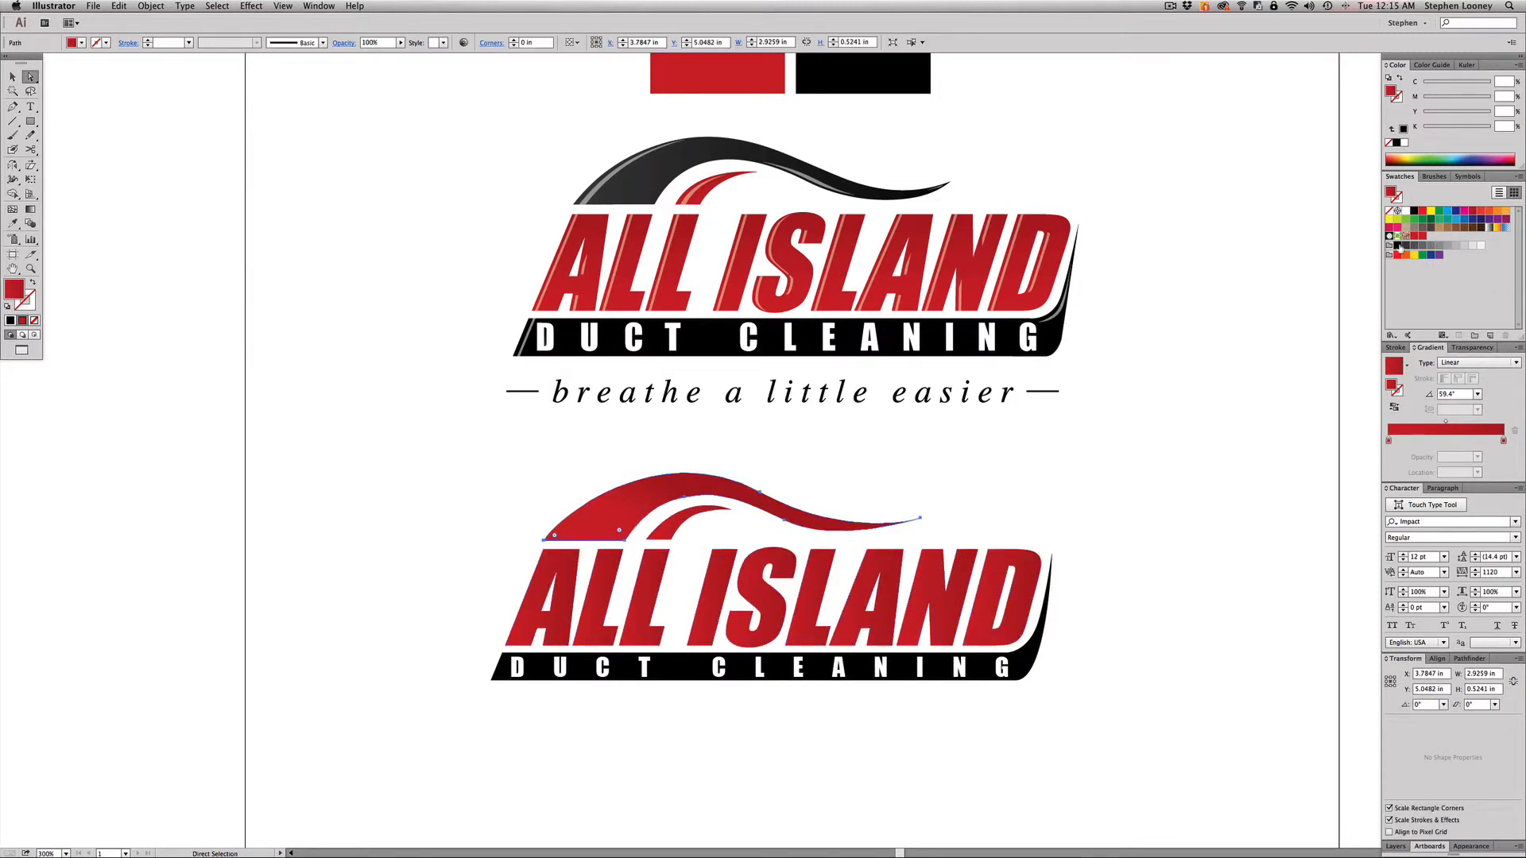
drag(1400, 248, 1504, 442)
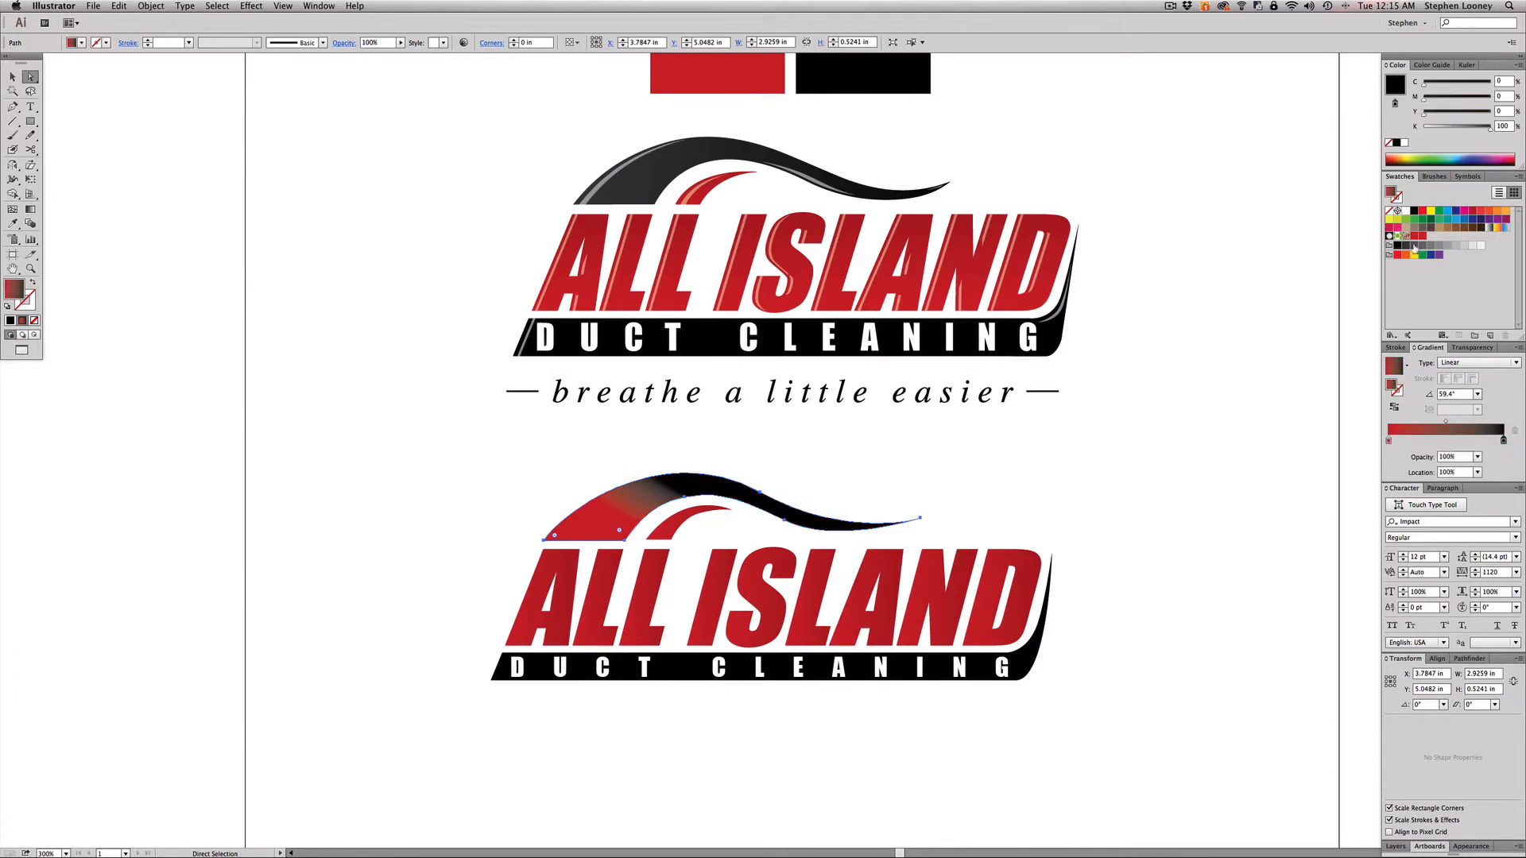
drag(1407, 249, 1389, 470)
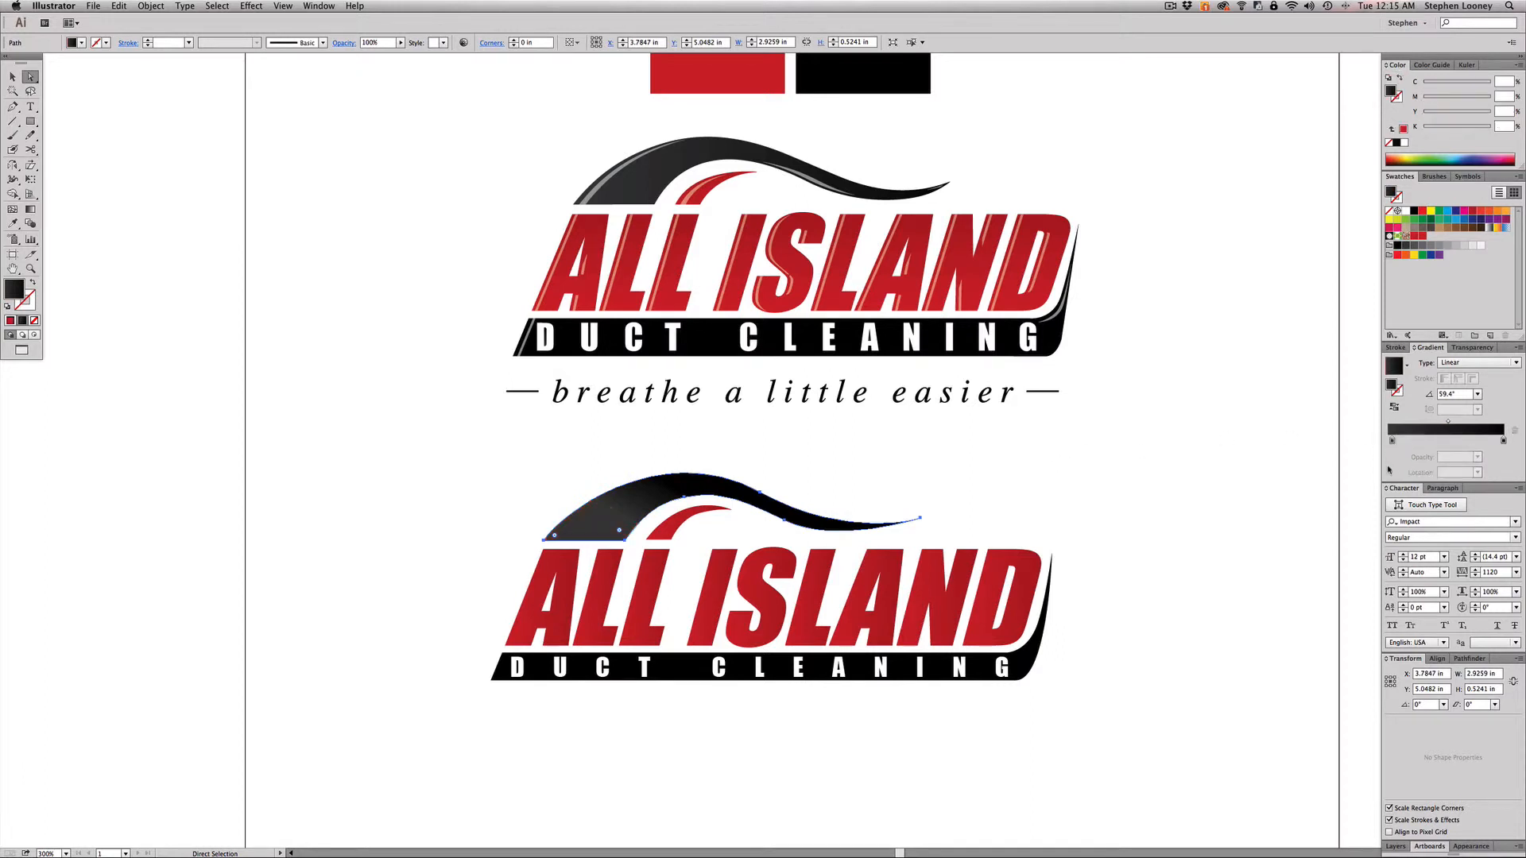
Step: Copy the large swoosh's dark gray-to-black gradient onto the banner behind DUCT CLEANING with the Eyedropper, and deselect the banner
click(706, 674)
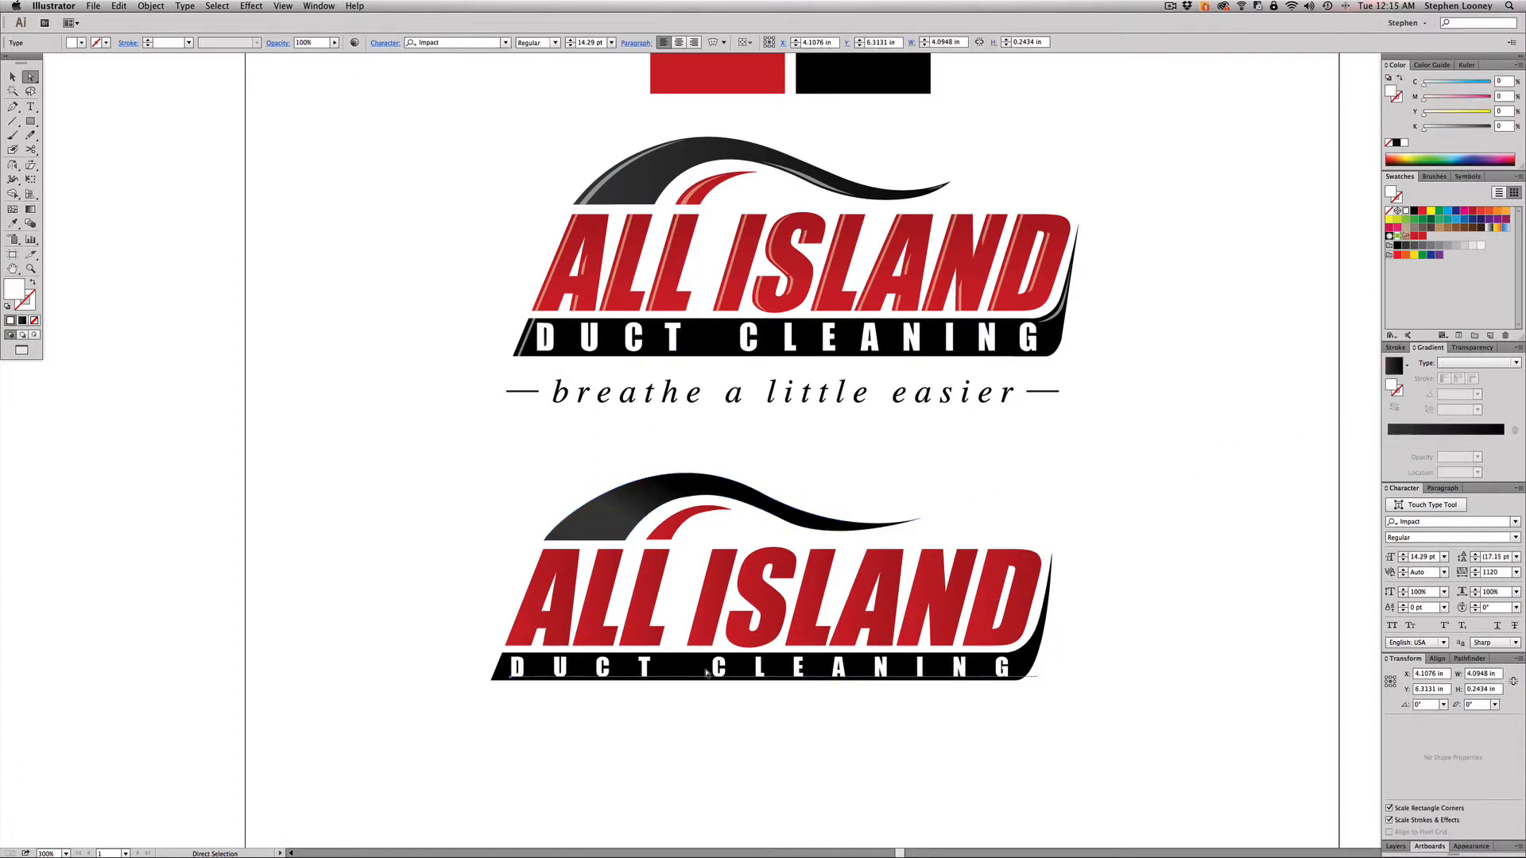
click(502, 680)
key(i)
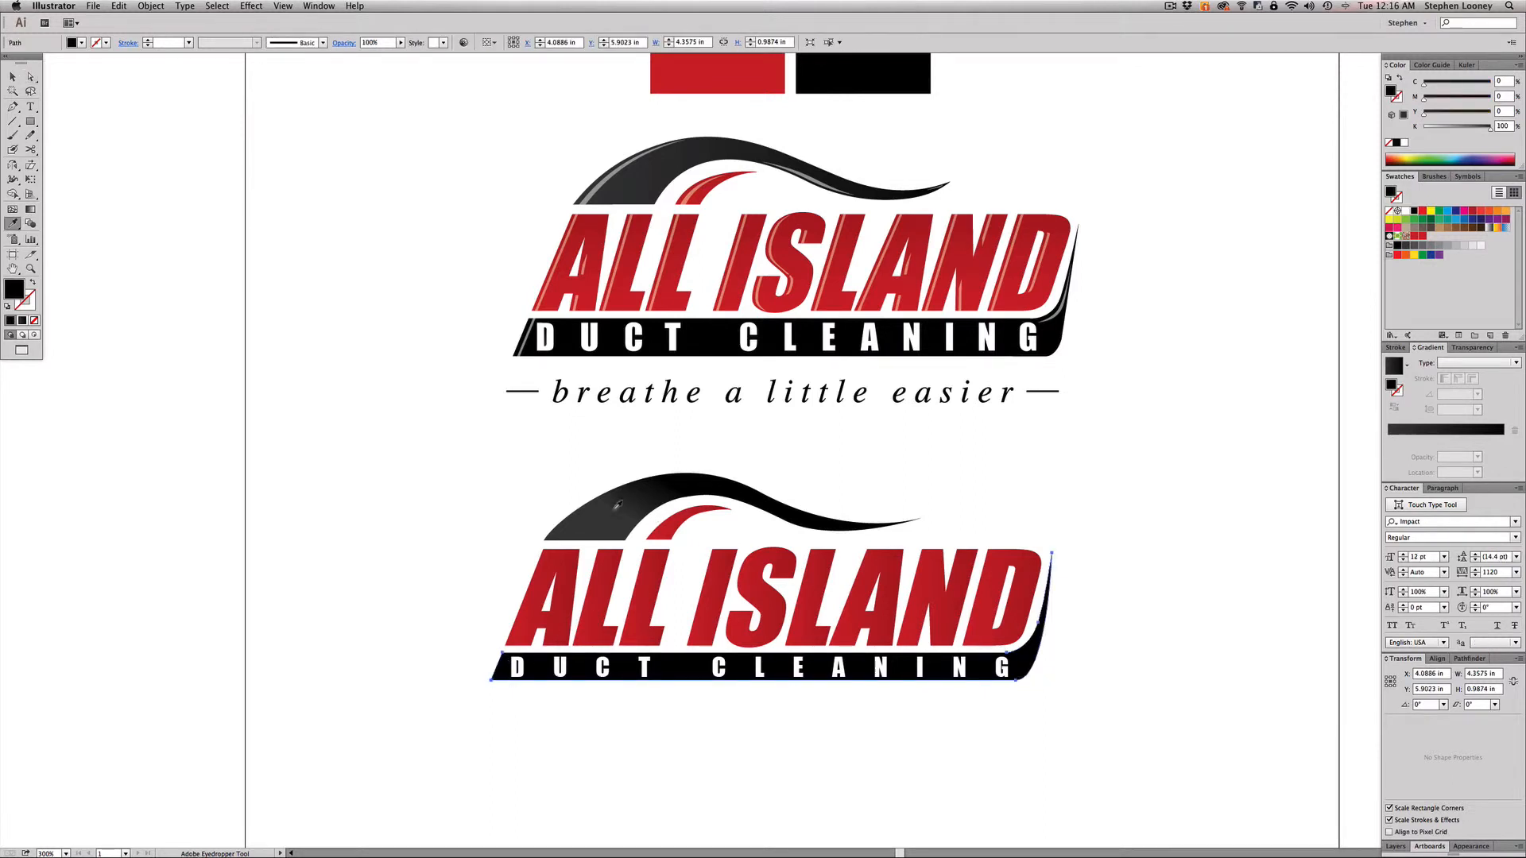
click(618, 504)
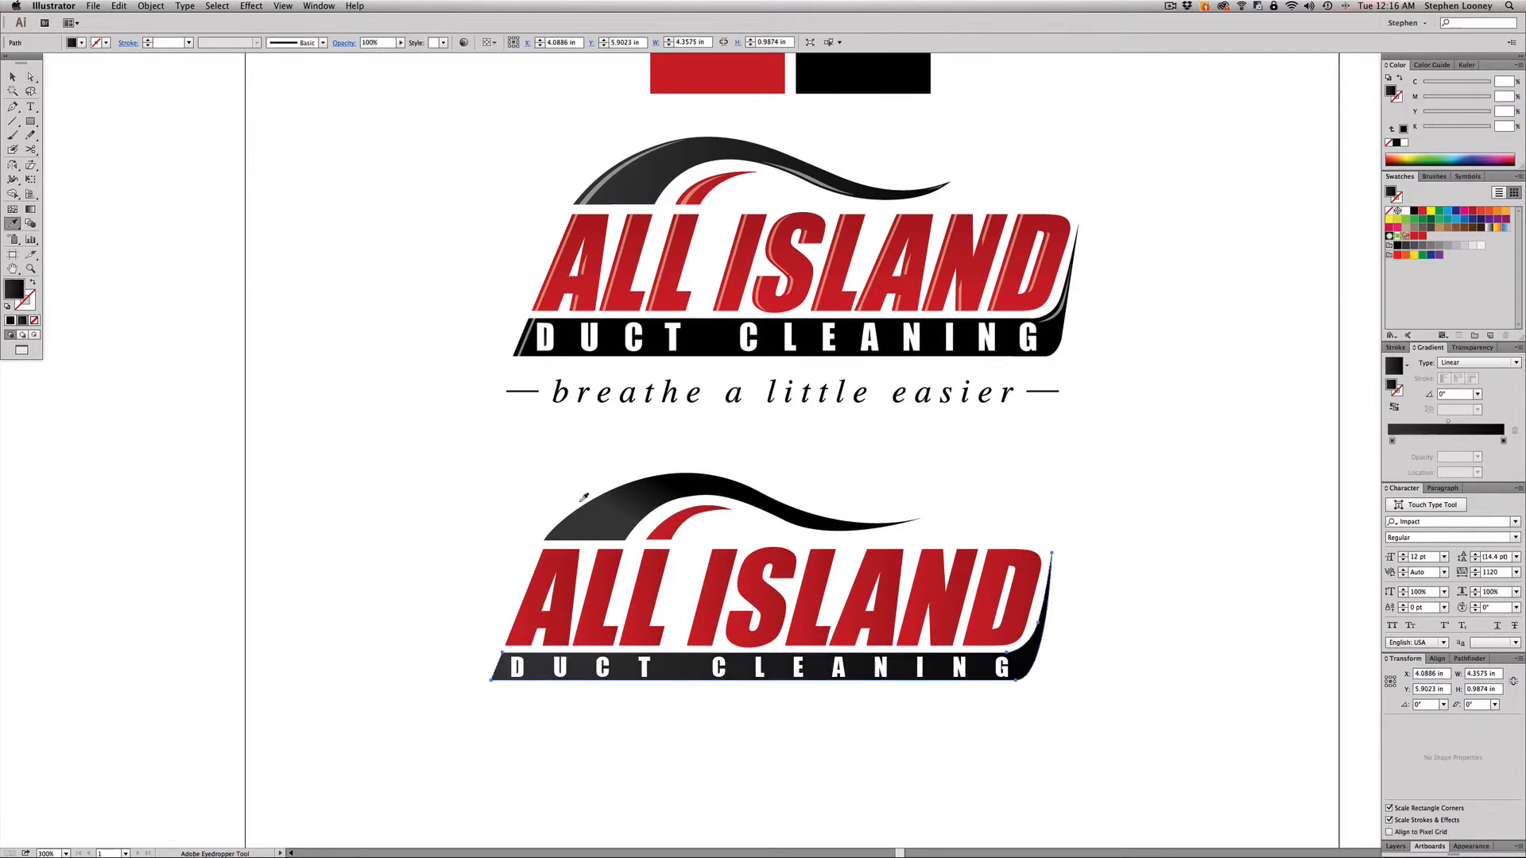
key(a)
click(1158, 488)
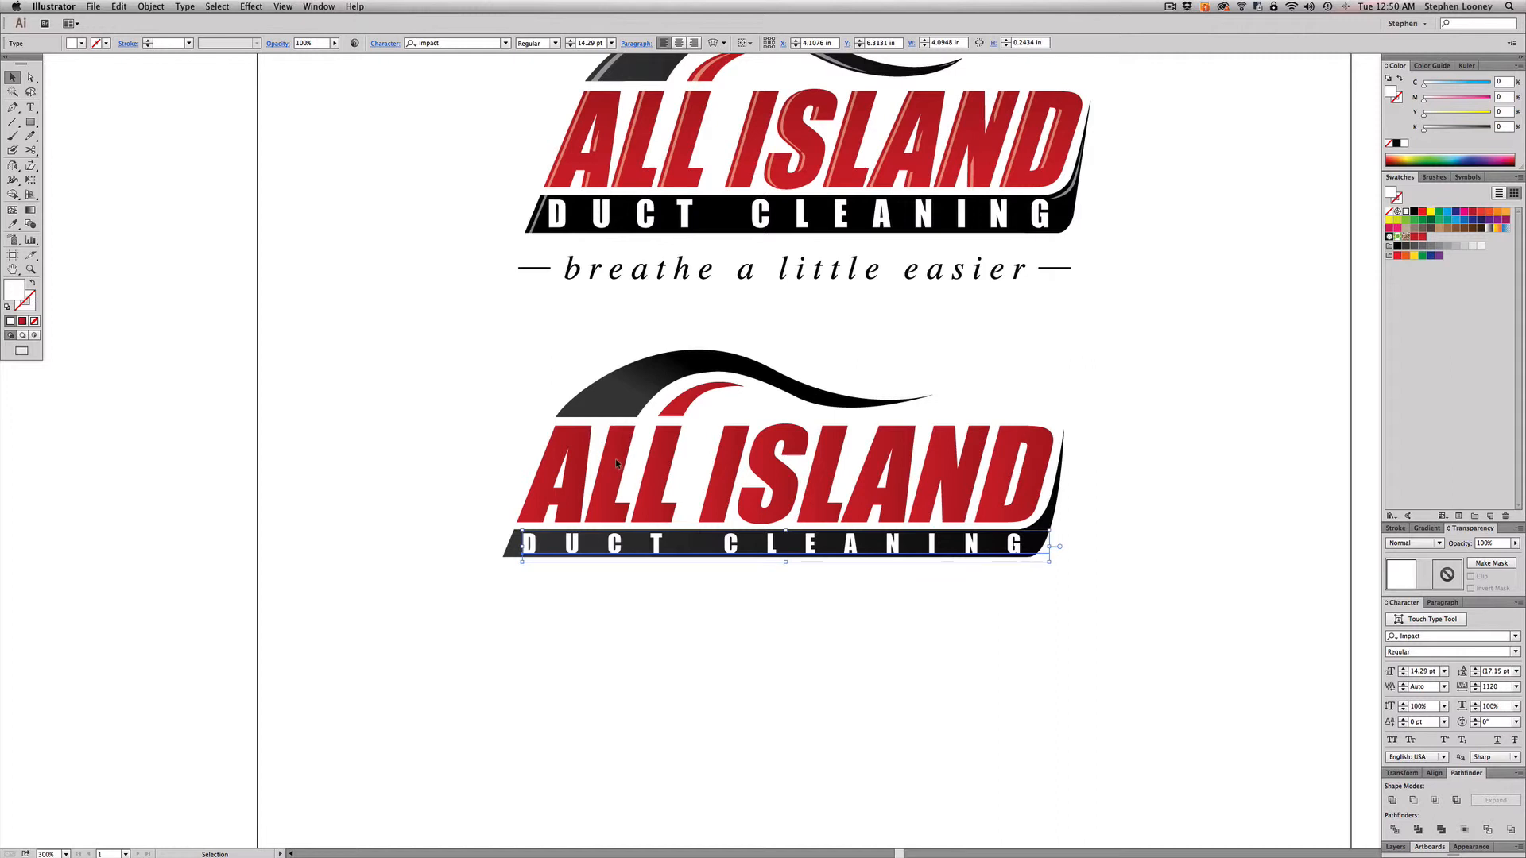
Step: Duplicate the ALL ISLAND lettering below the logo, then make the copy a compound shape and expand it
drag(615, 468, 601, 641)
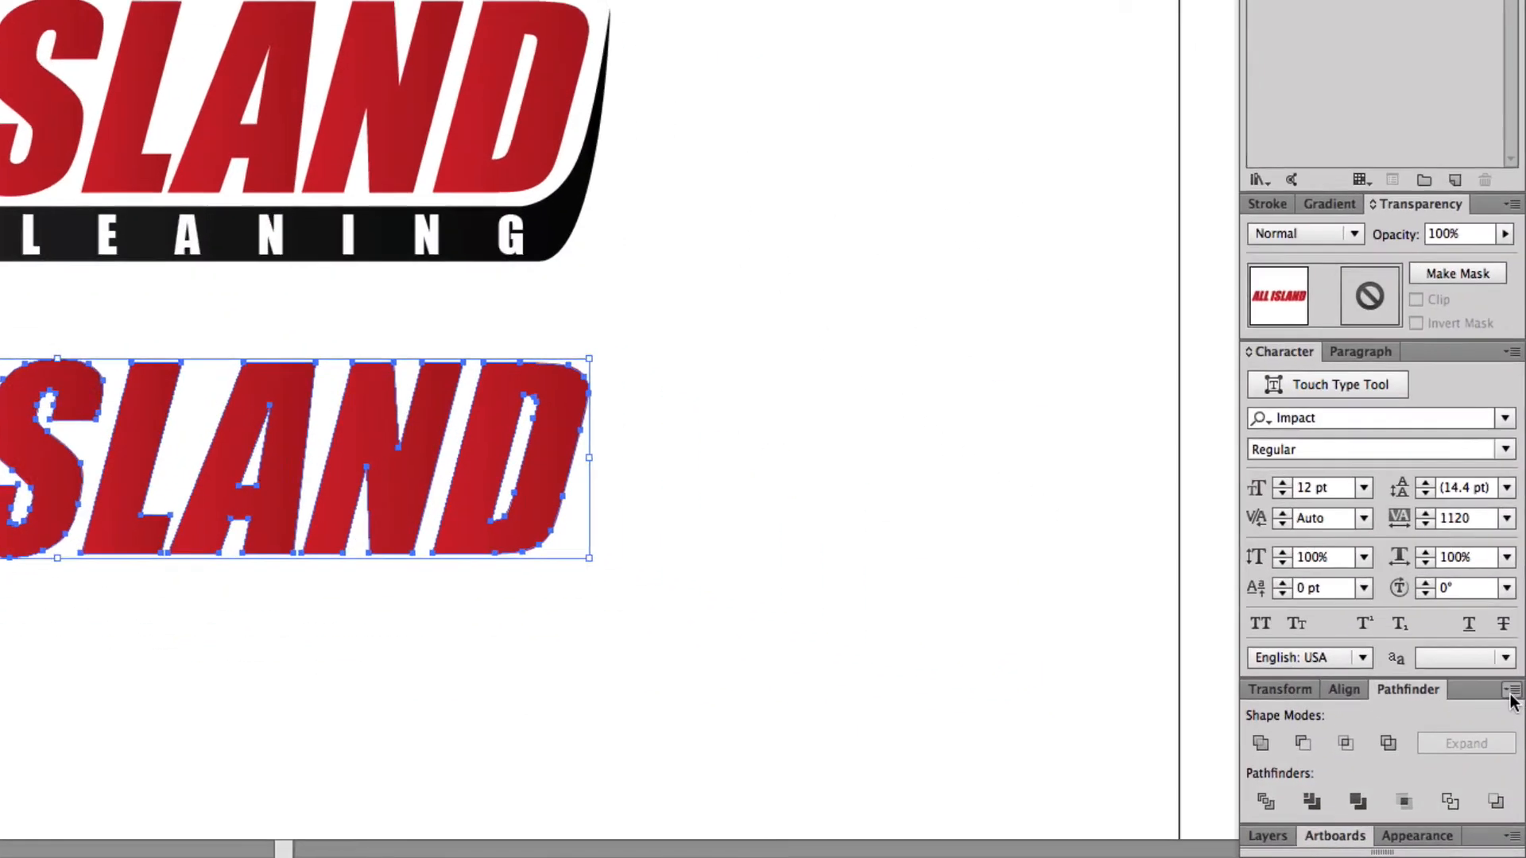
click(1512, 691)
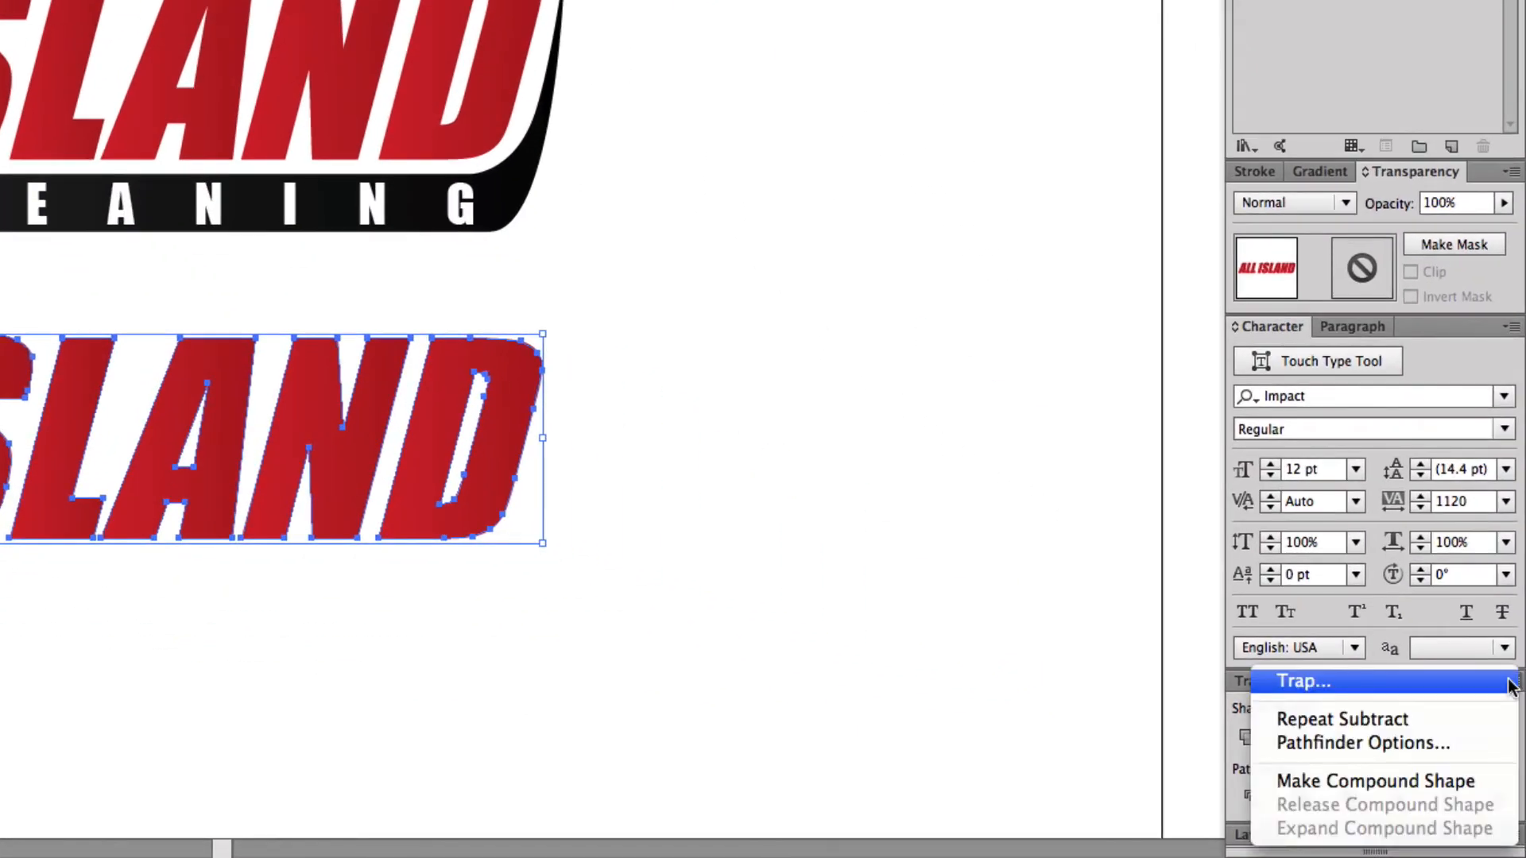
click(1419, 786)
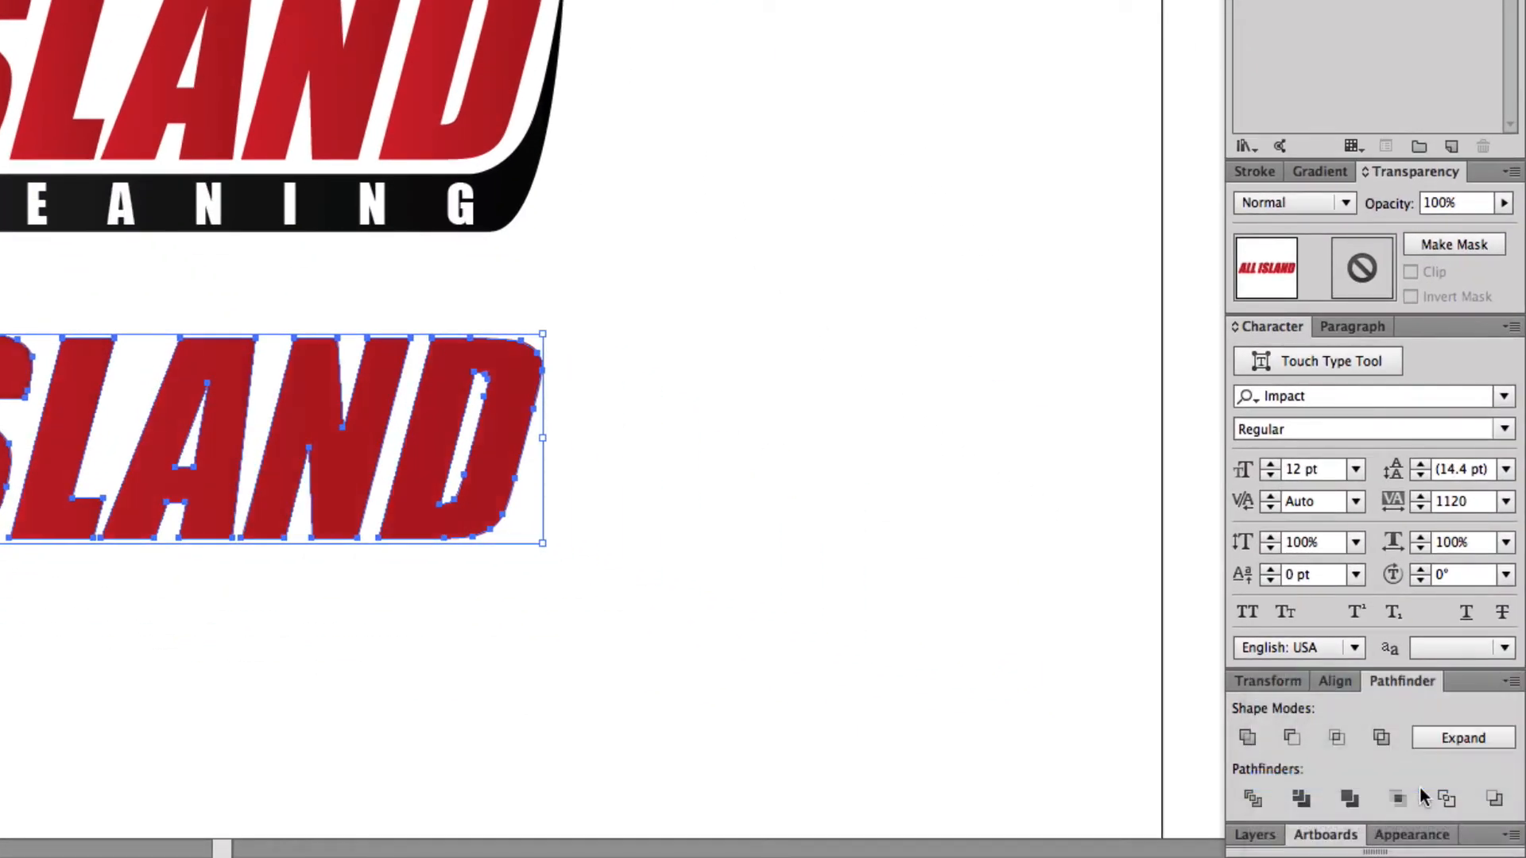
click(1447, 739)
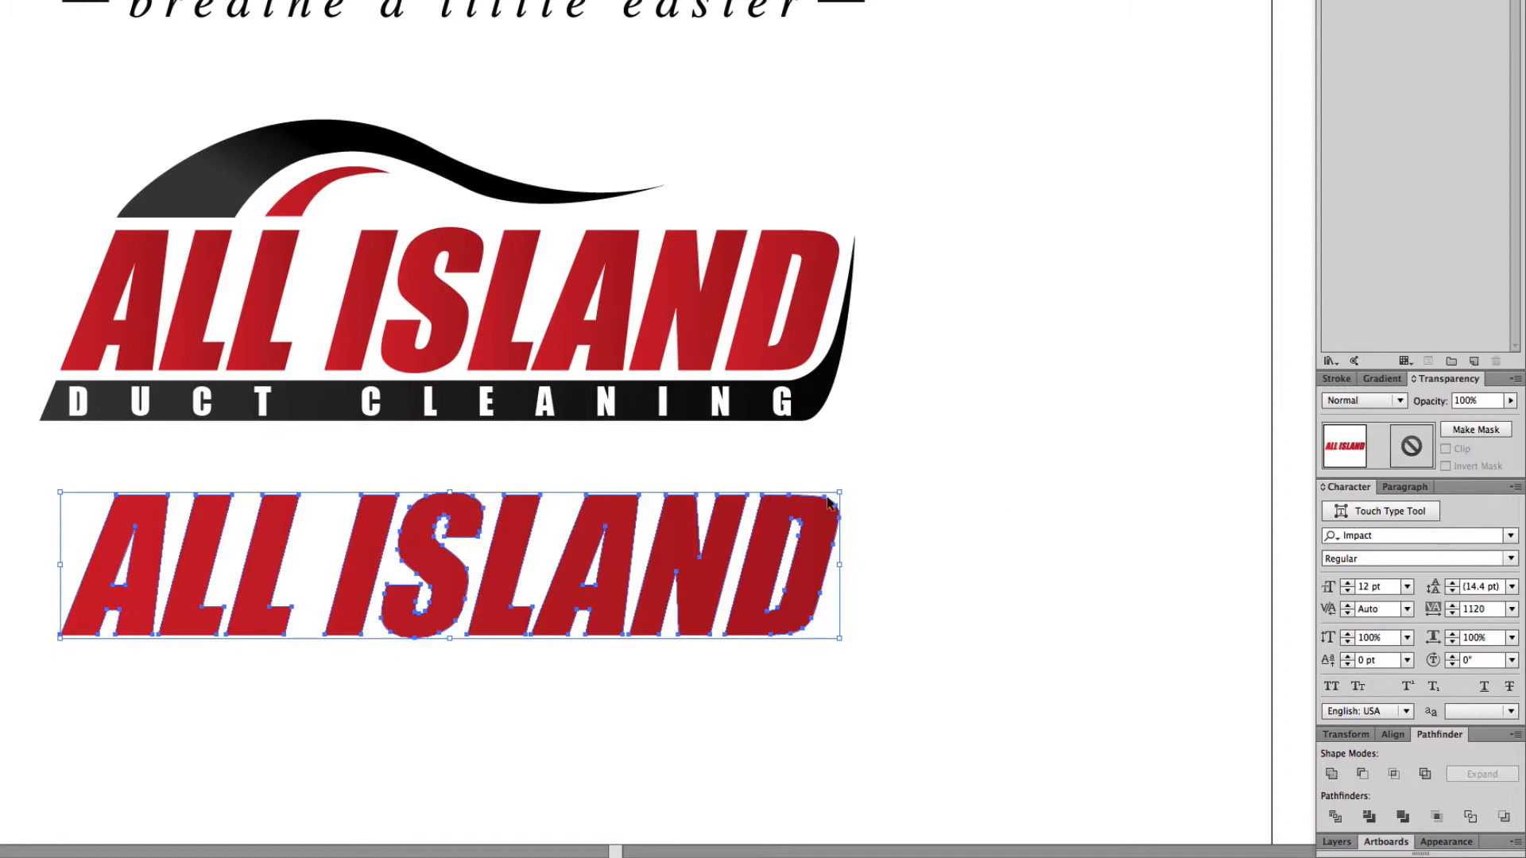
click(1015, 471)
Step: Place a second copy of the expanded ALL ISLAND lettering over the first, offset slightly to the right
drag(609, 512, 608, 676)
key(super+z)
click(159, 463)
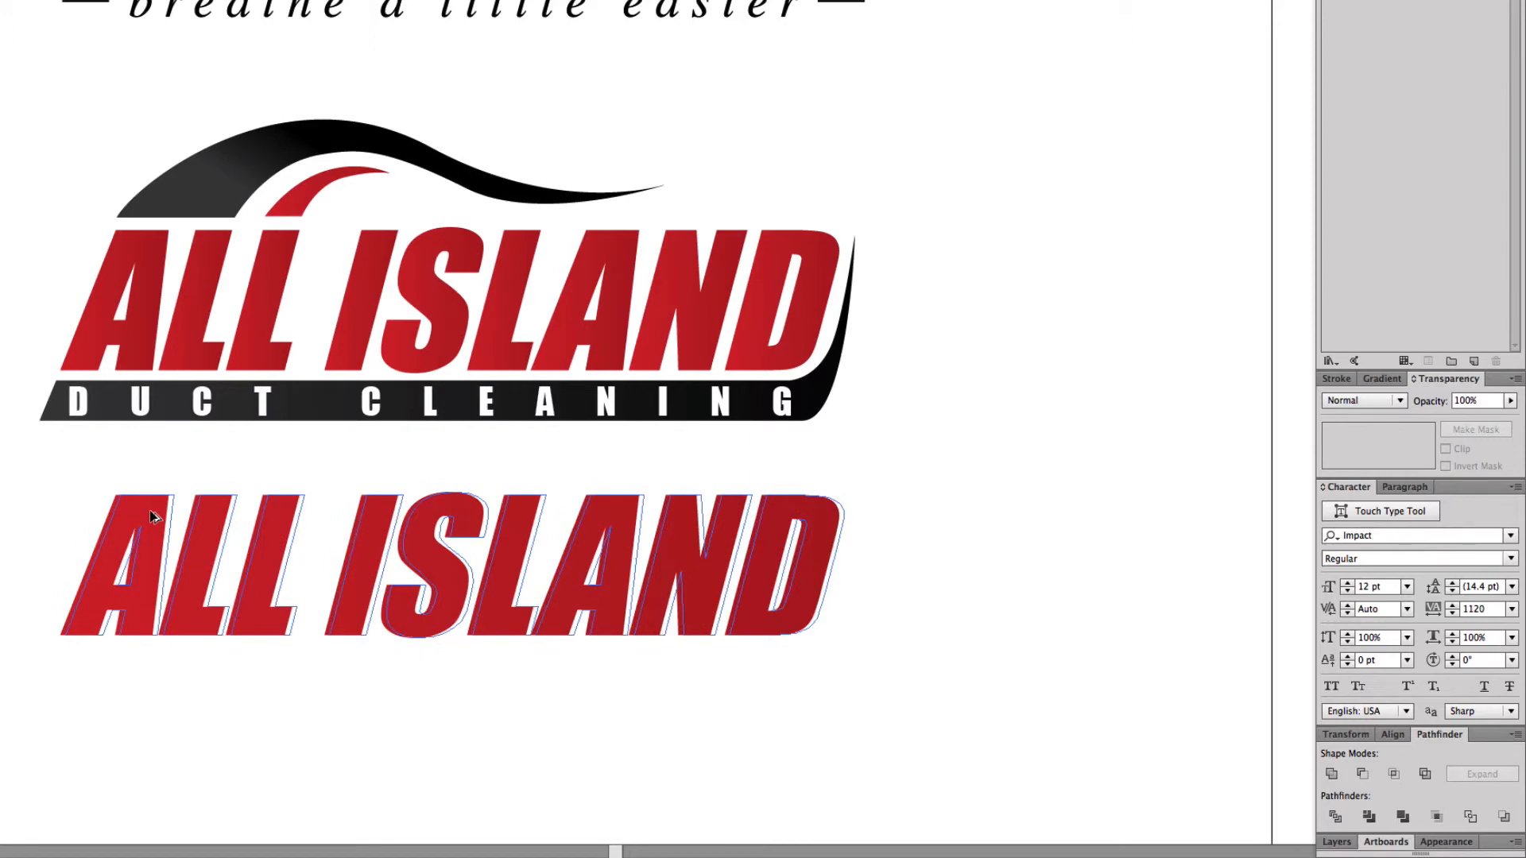
click(151, 515)
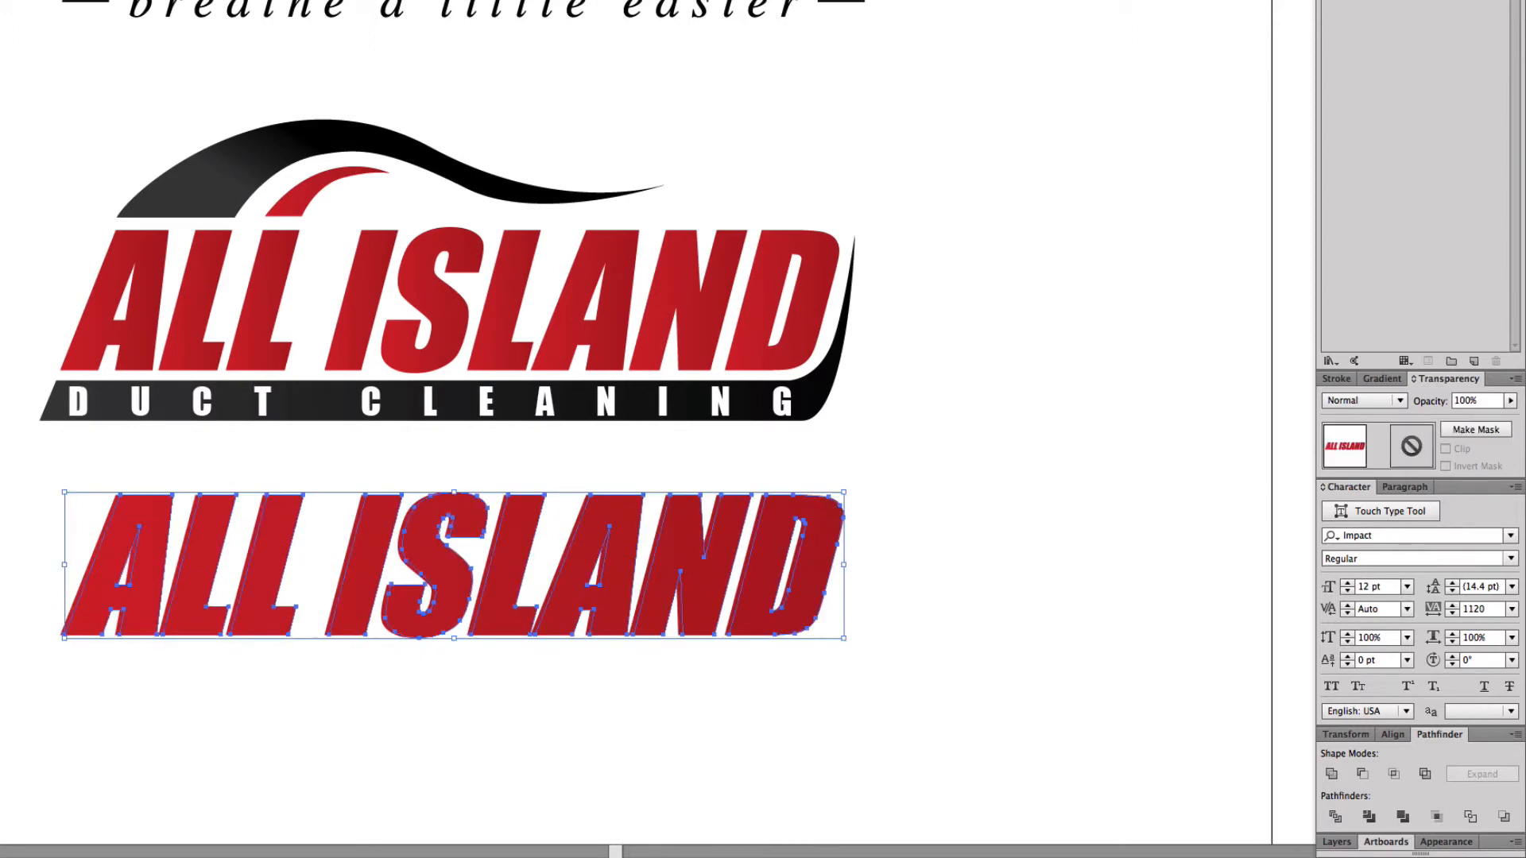
Step: Try a blue fill on the offset lettering copy and move it down, and undo both changes
click(1391, 3)
click(885, 300)
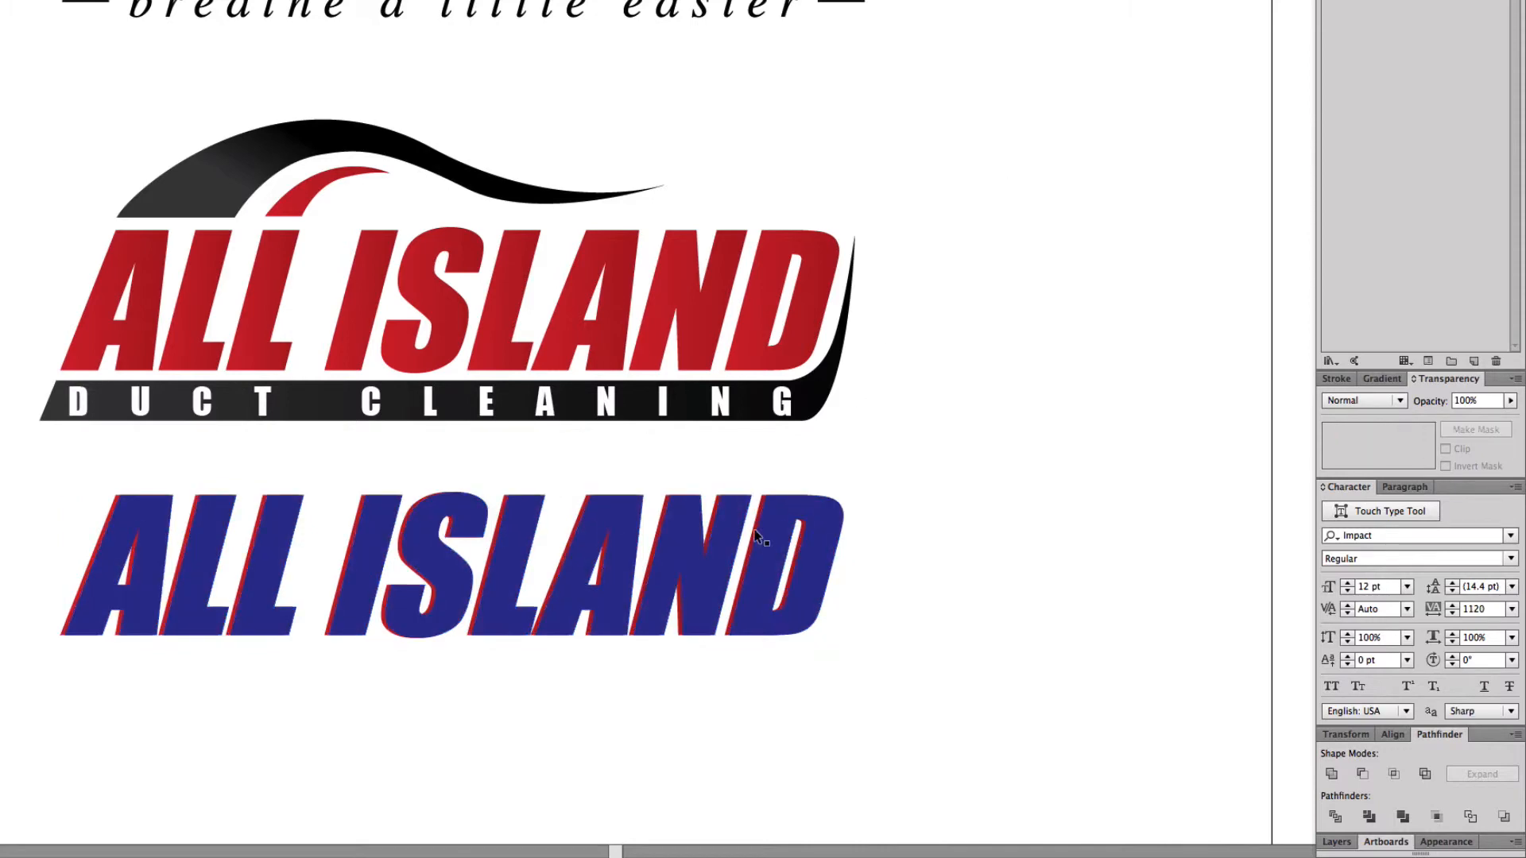
drag(754, 525, 753, 656)
key(super+z)
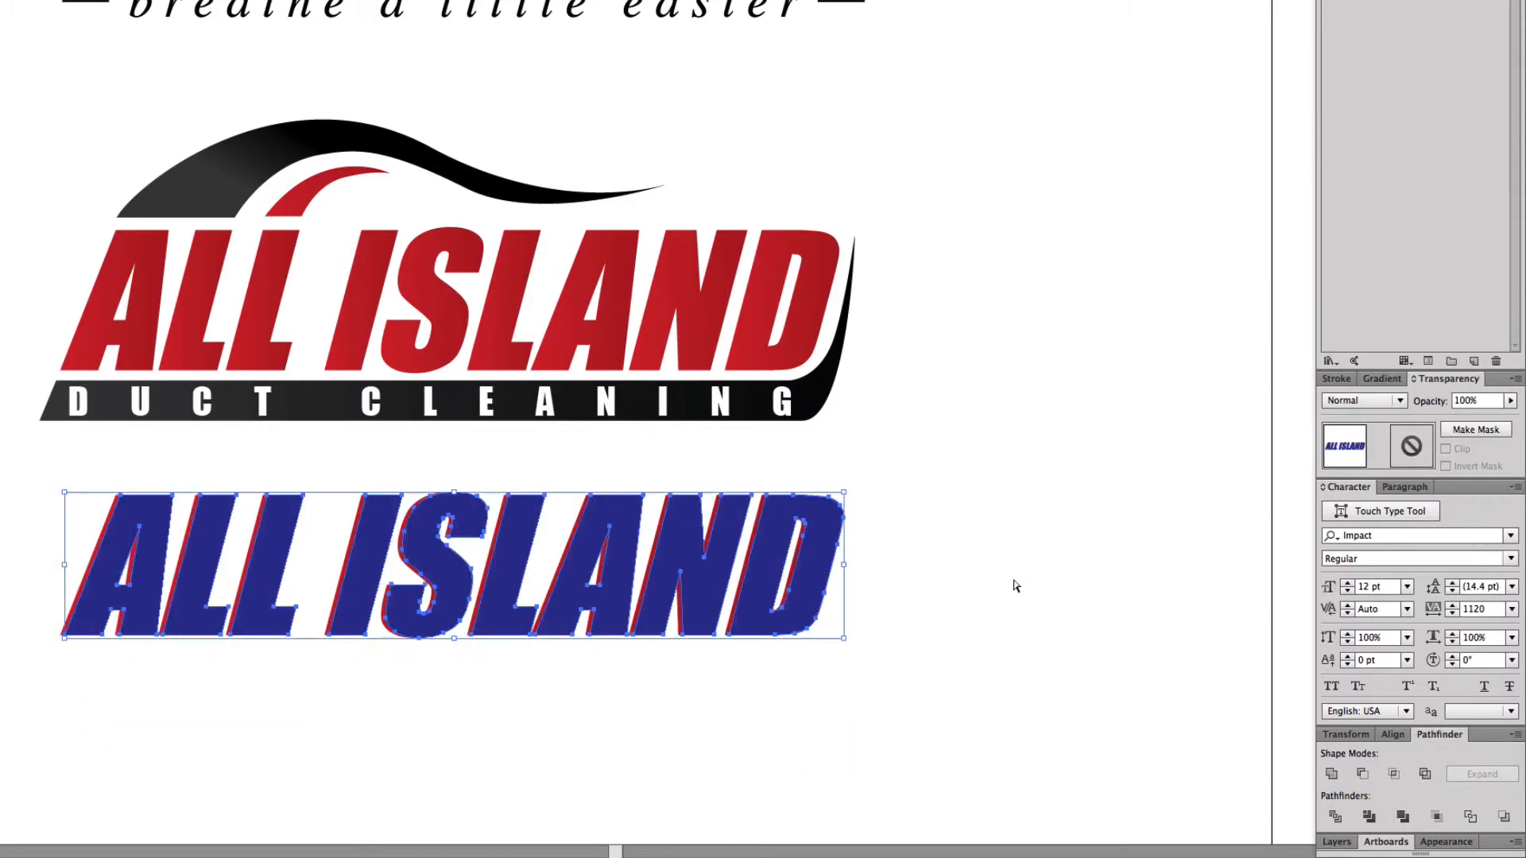
key(super+z)
Step: Subtract the offset front lettering from the copy beneath with Minus Front, and align the remaining slivers on the logo's ALL ISLAND lettering
click(954, 575)
drag(1085, 613, 684, 544)
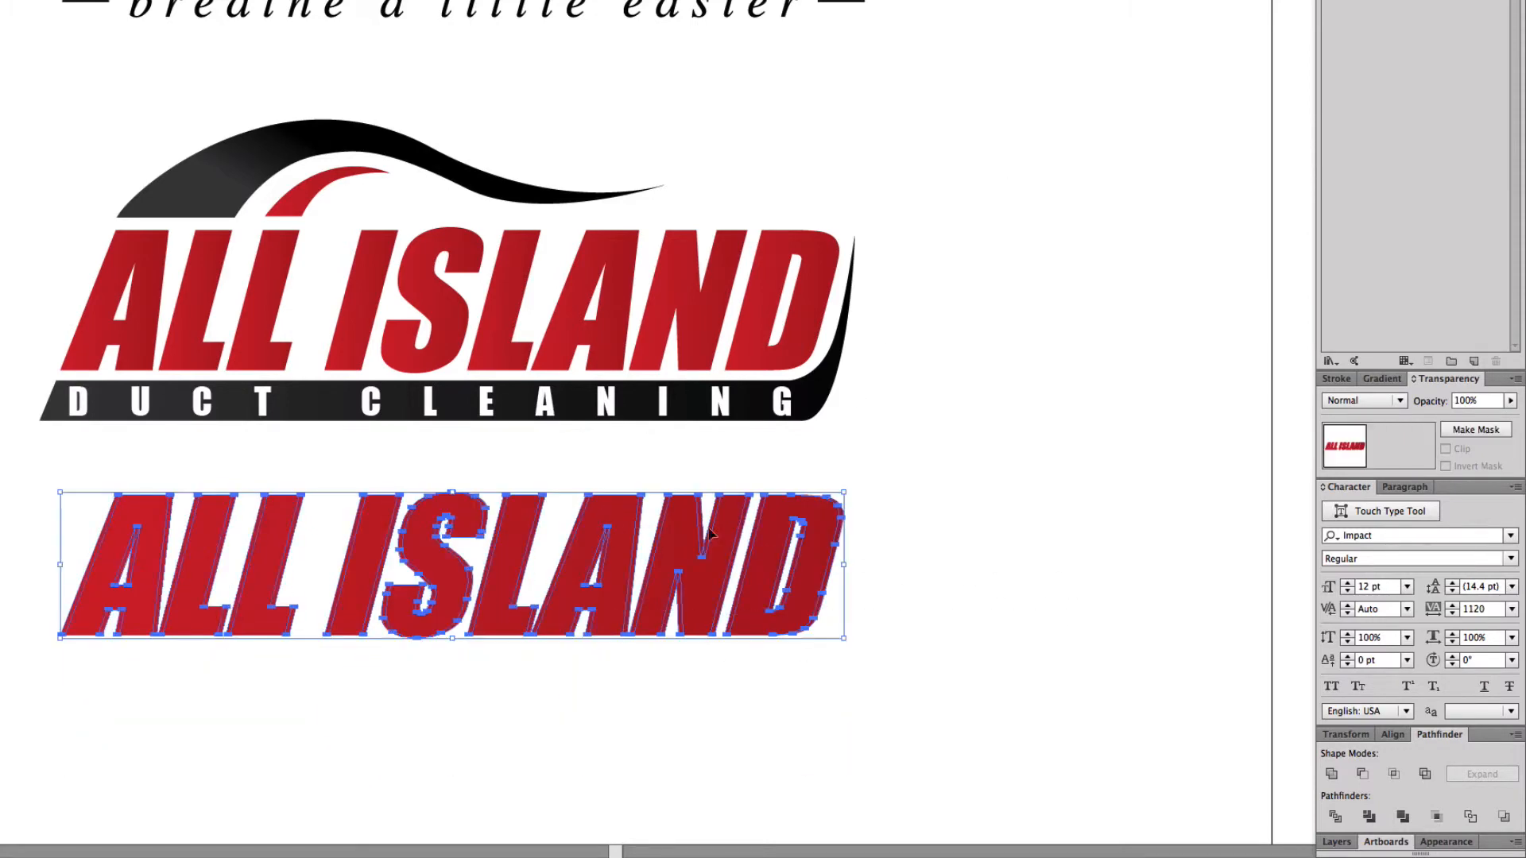
click(1364, 774)
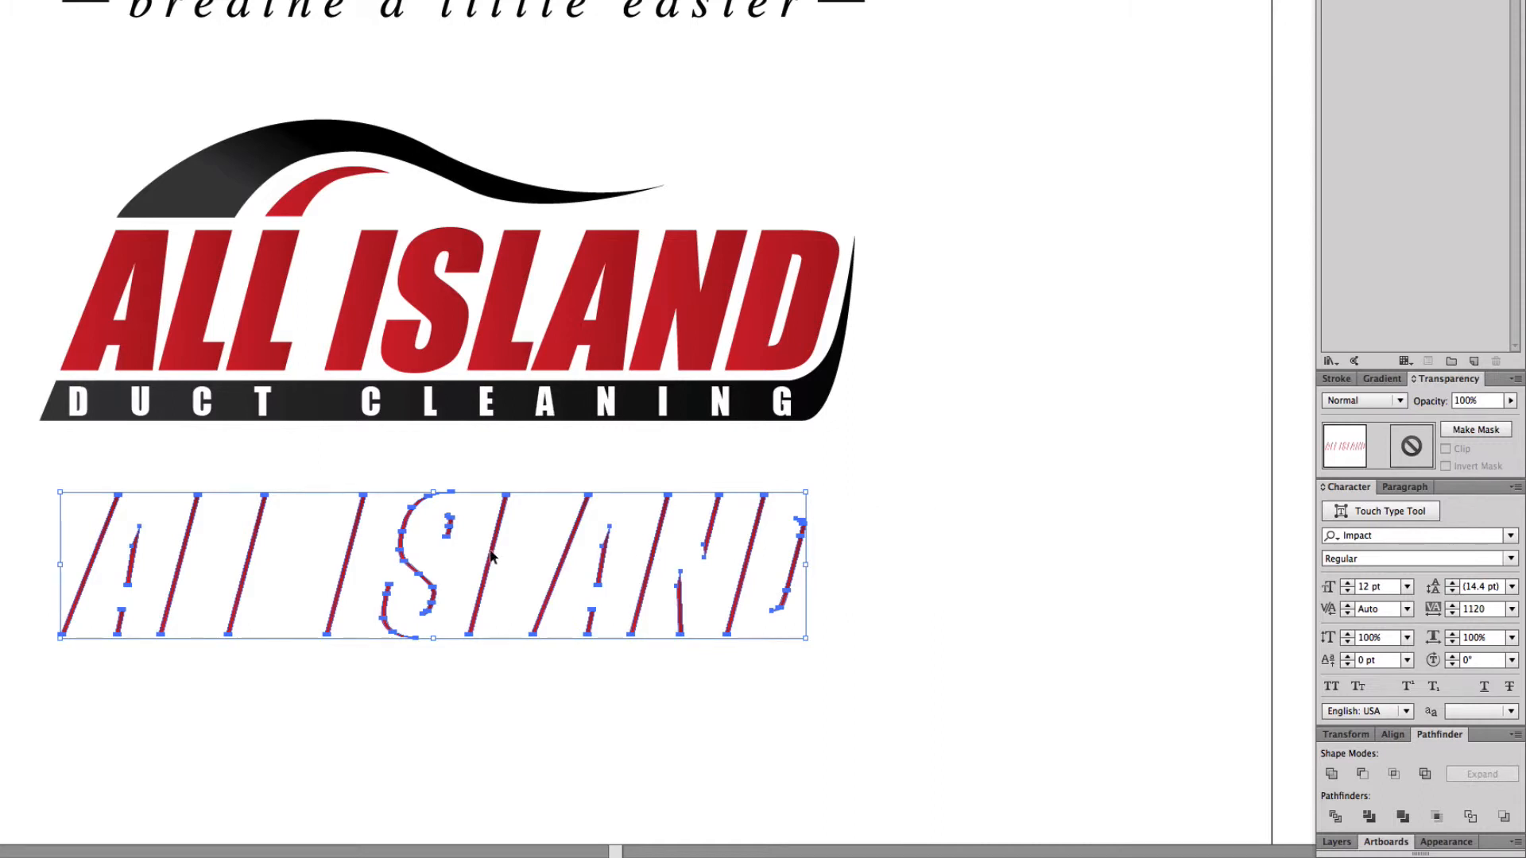
drag(491, 557, 493, 284)
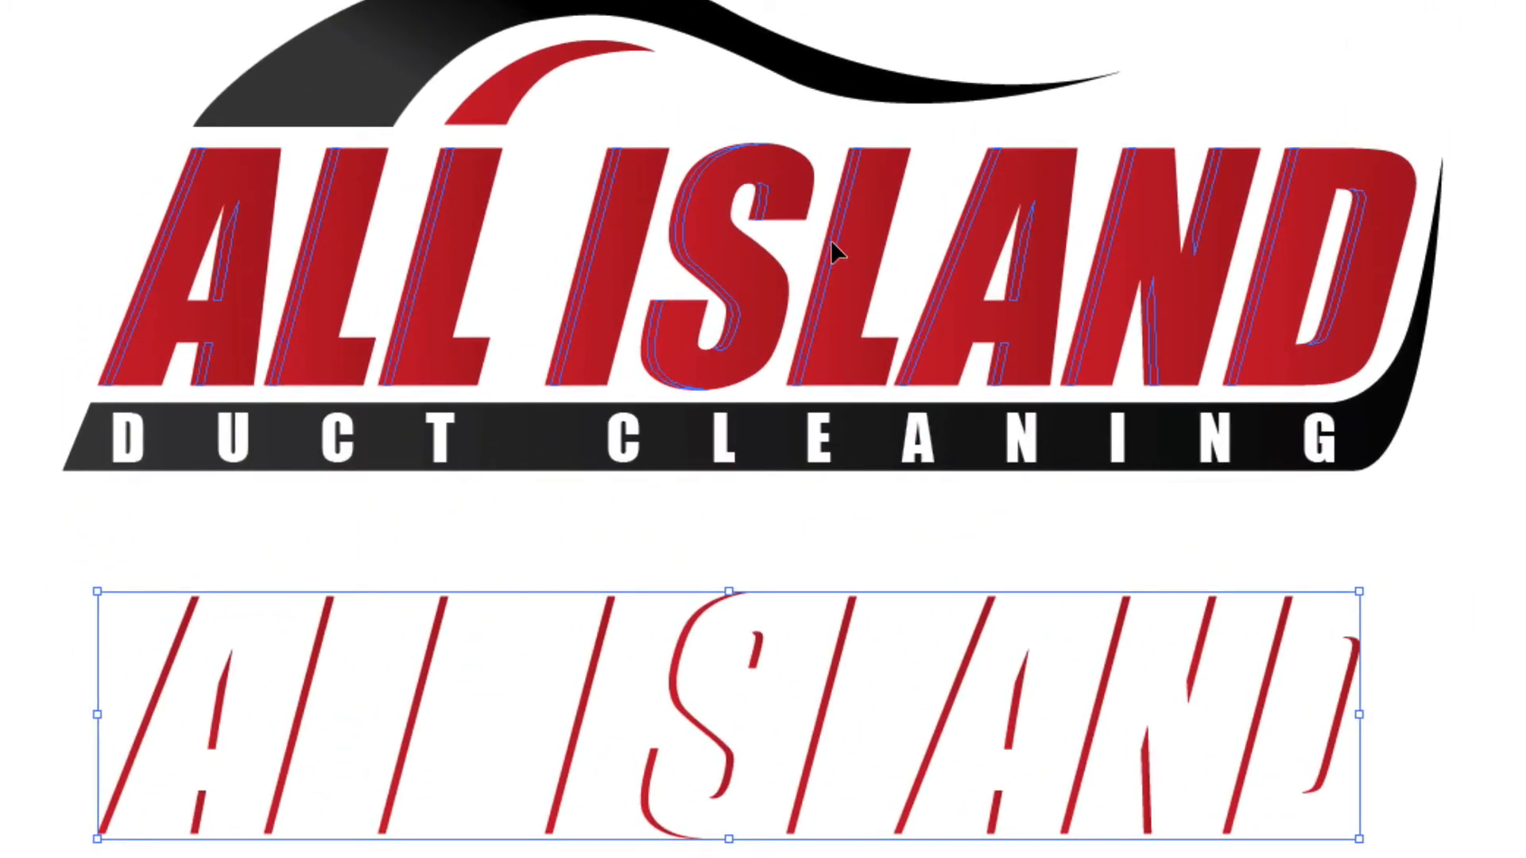
drag(832, 240, 832, 240)
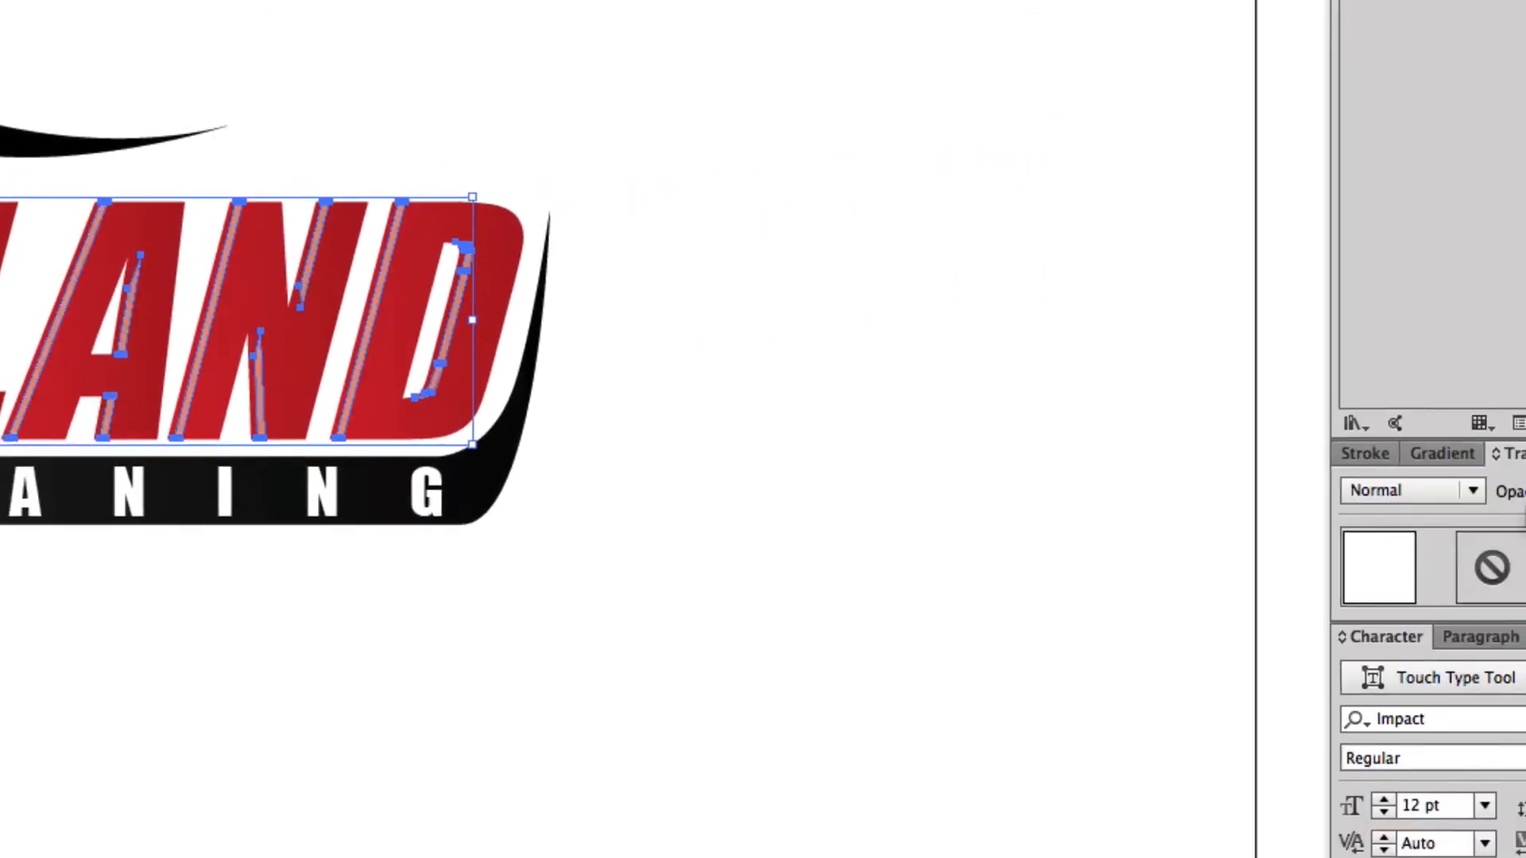
Step: Reduce the opacity of the white highlight slivers on the ALL ISLAND lettering, and deselect them
click(1500, 501)
drag(1506, 528, 1435, 524)
click(607, 403)
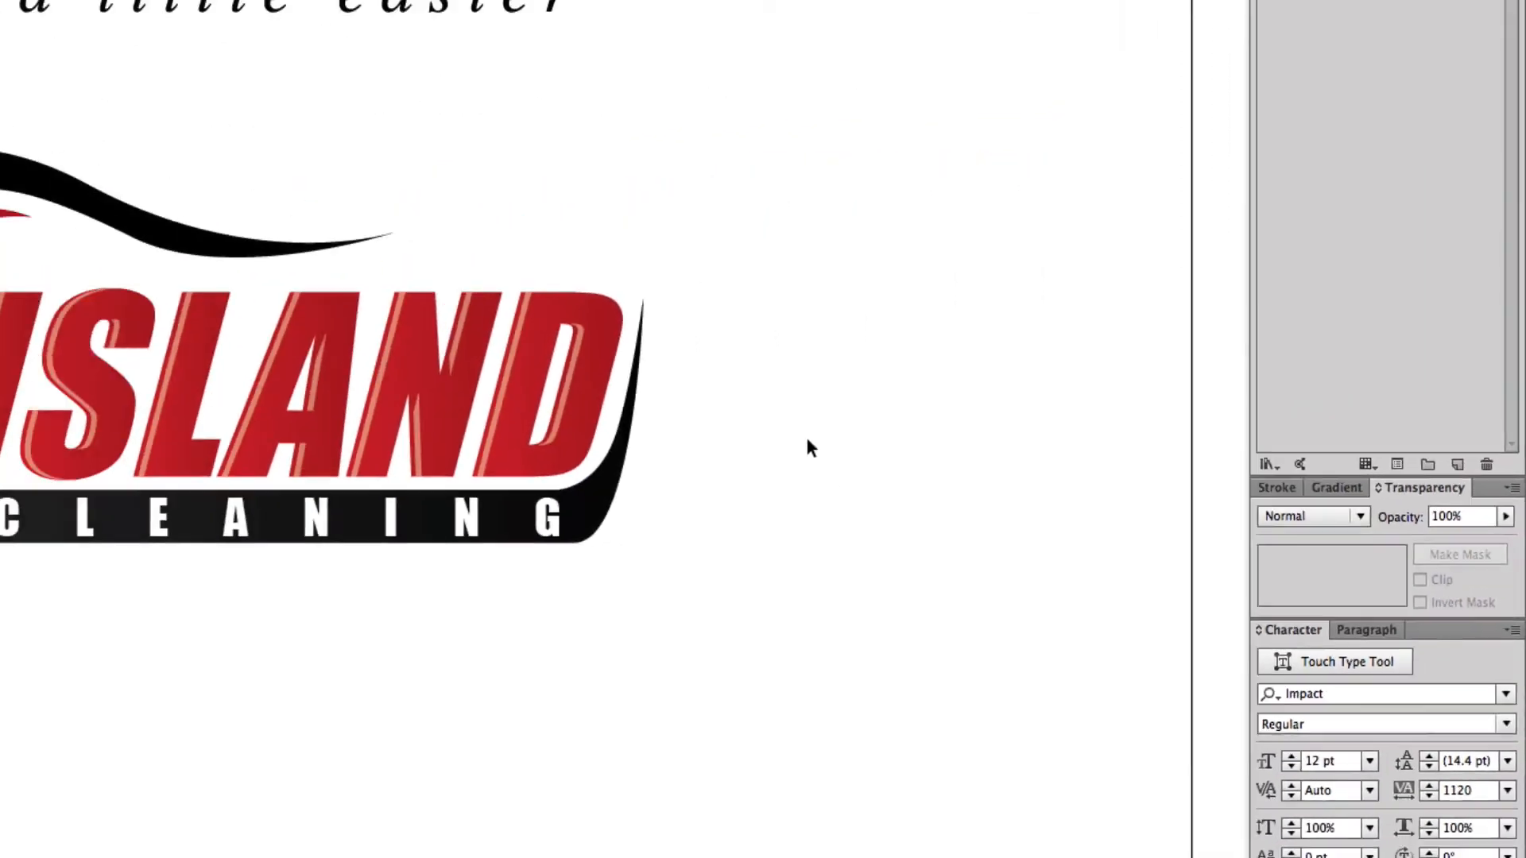
Step: Try reshaping the highlight sliver inside the first A of ALL by moving its tip anchor point down, and undo the move
drag(610, 187, 610, 380)
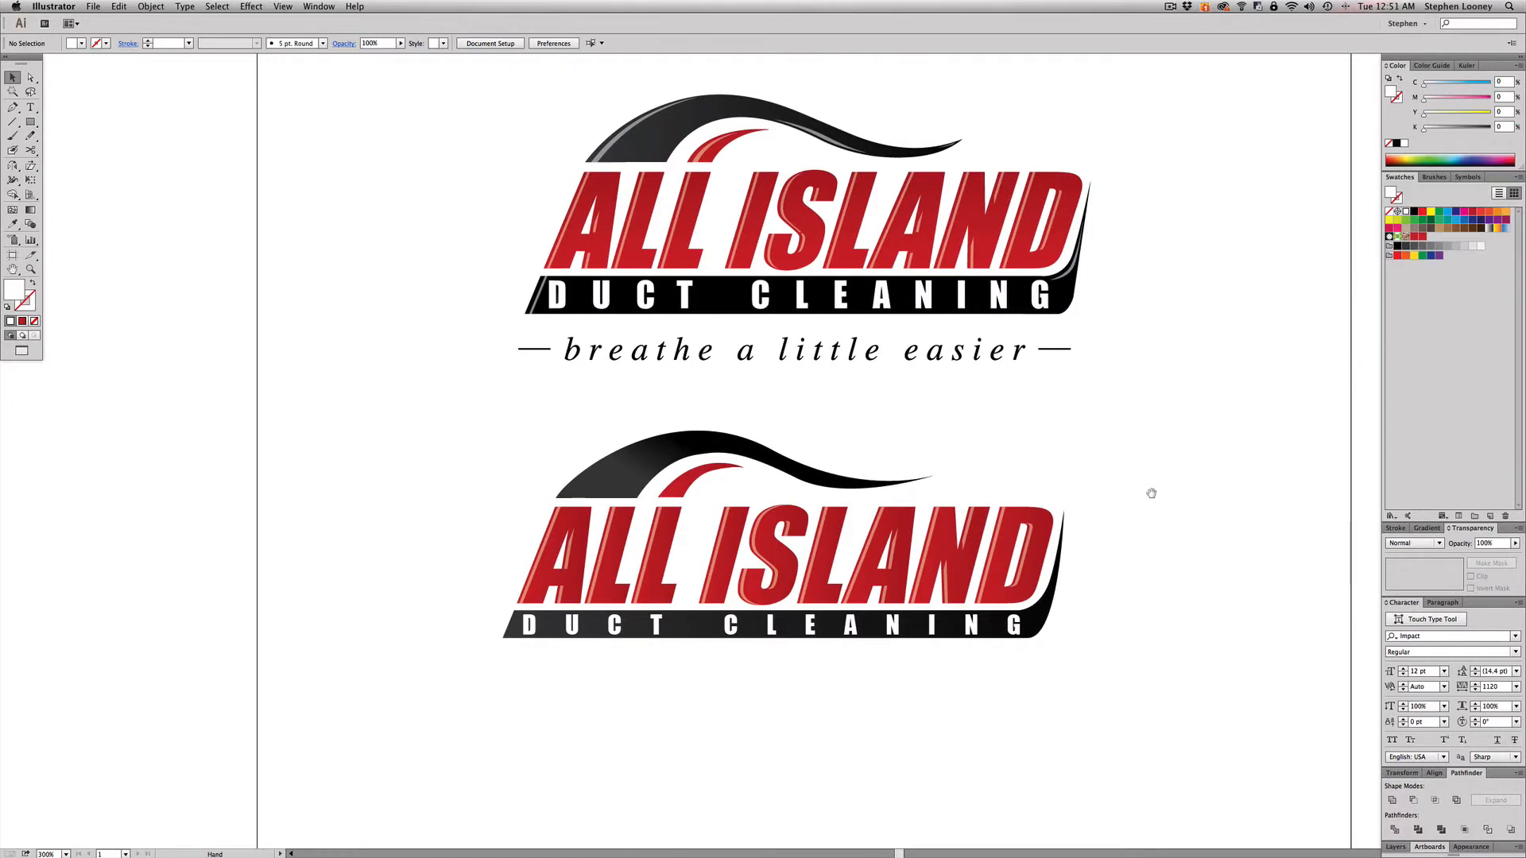
drag(525, 477, 1120, 789)
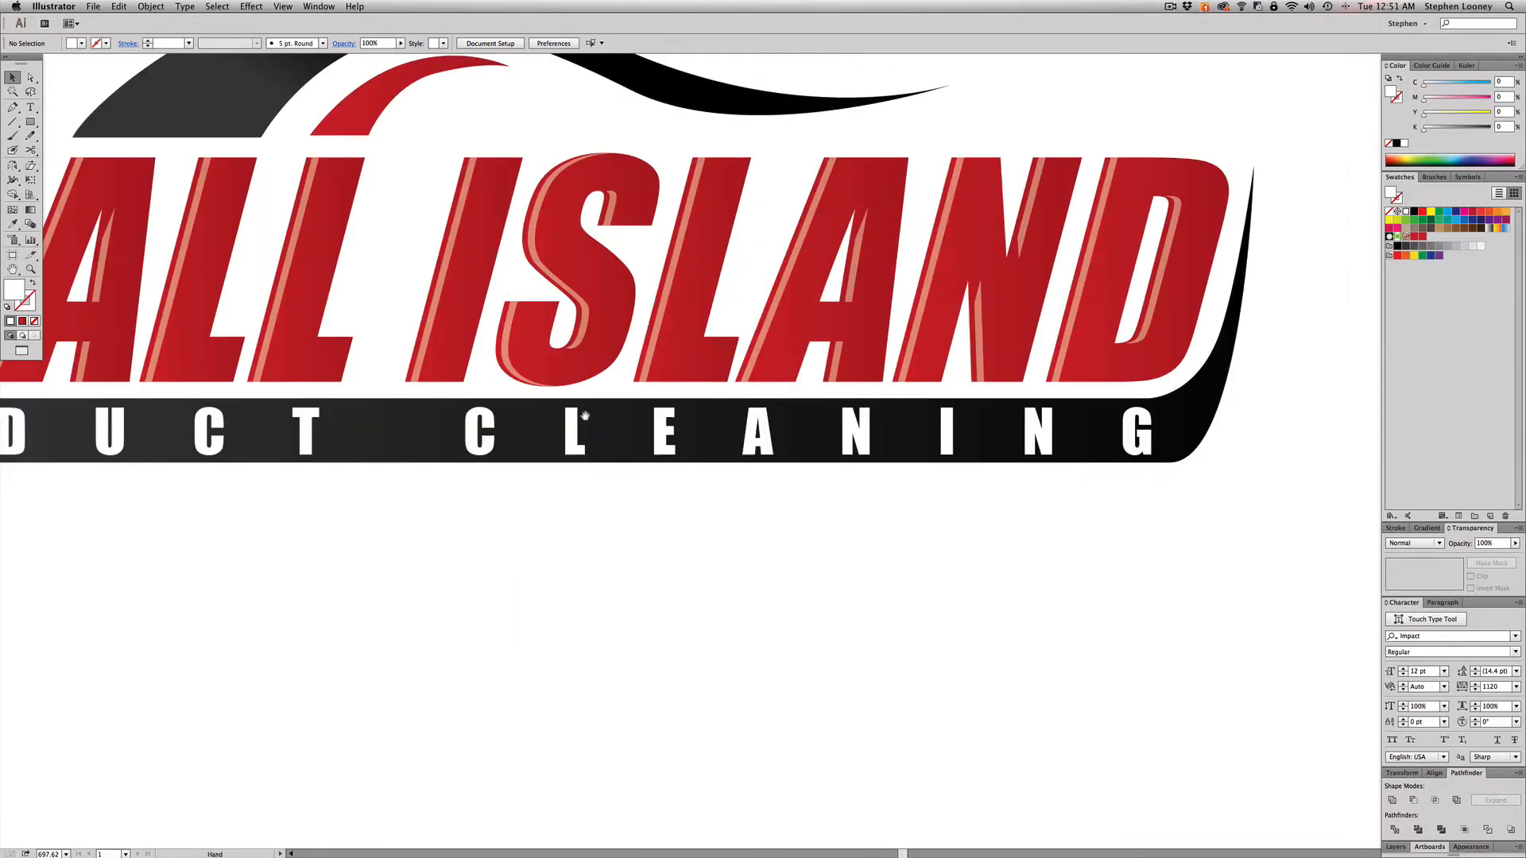
drag(157, 266, 608, 340)
key(a)
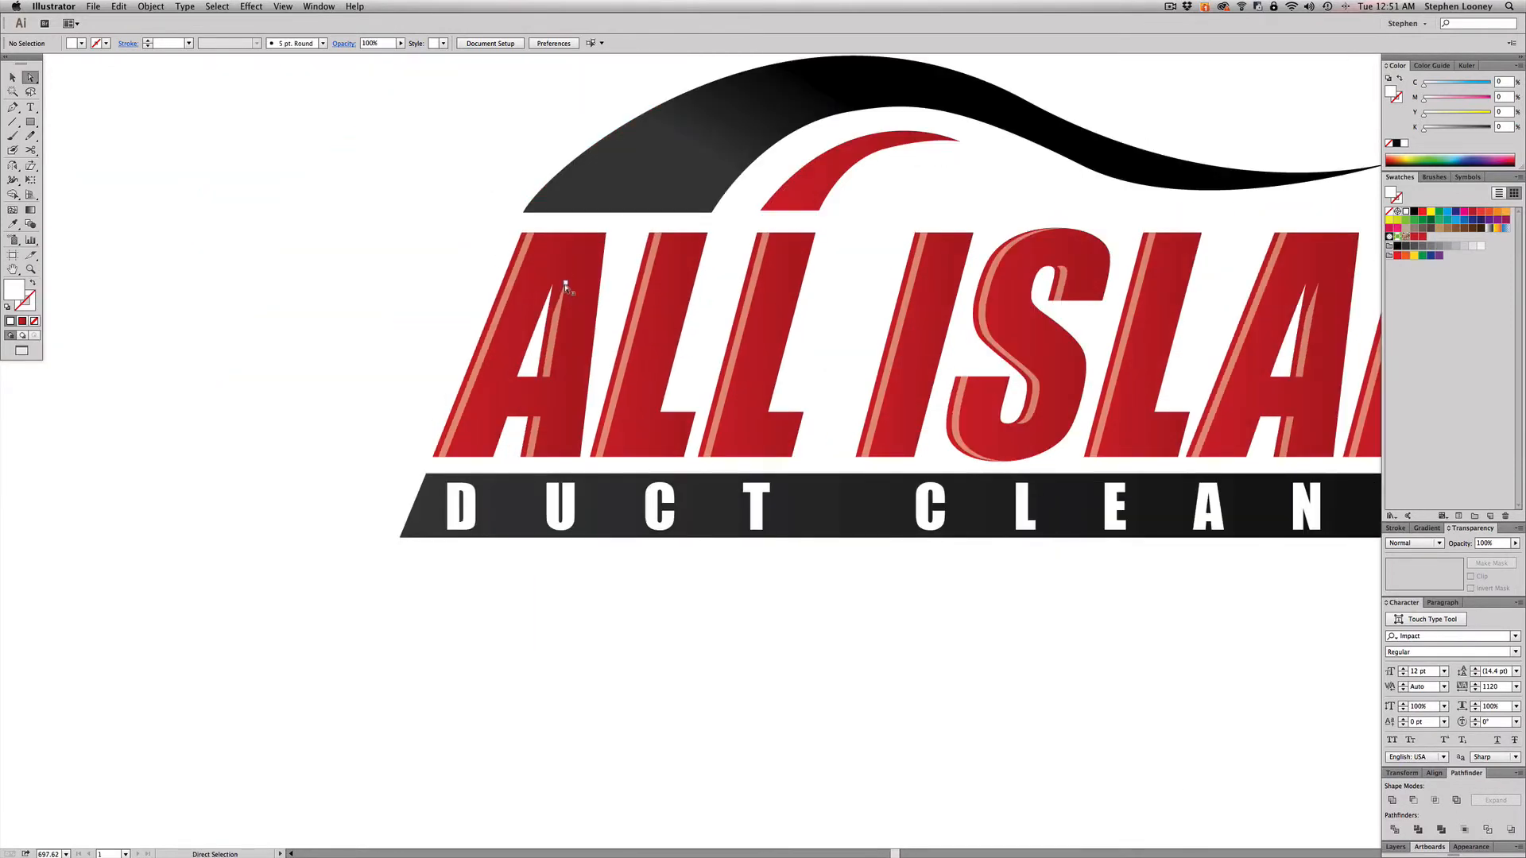
click(565, 286)
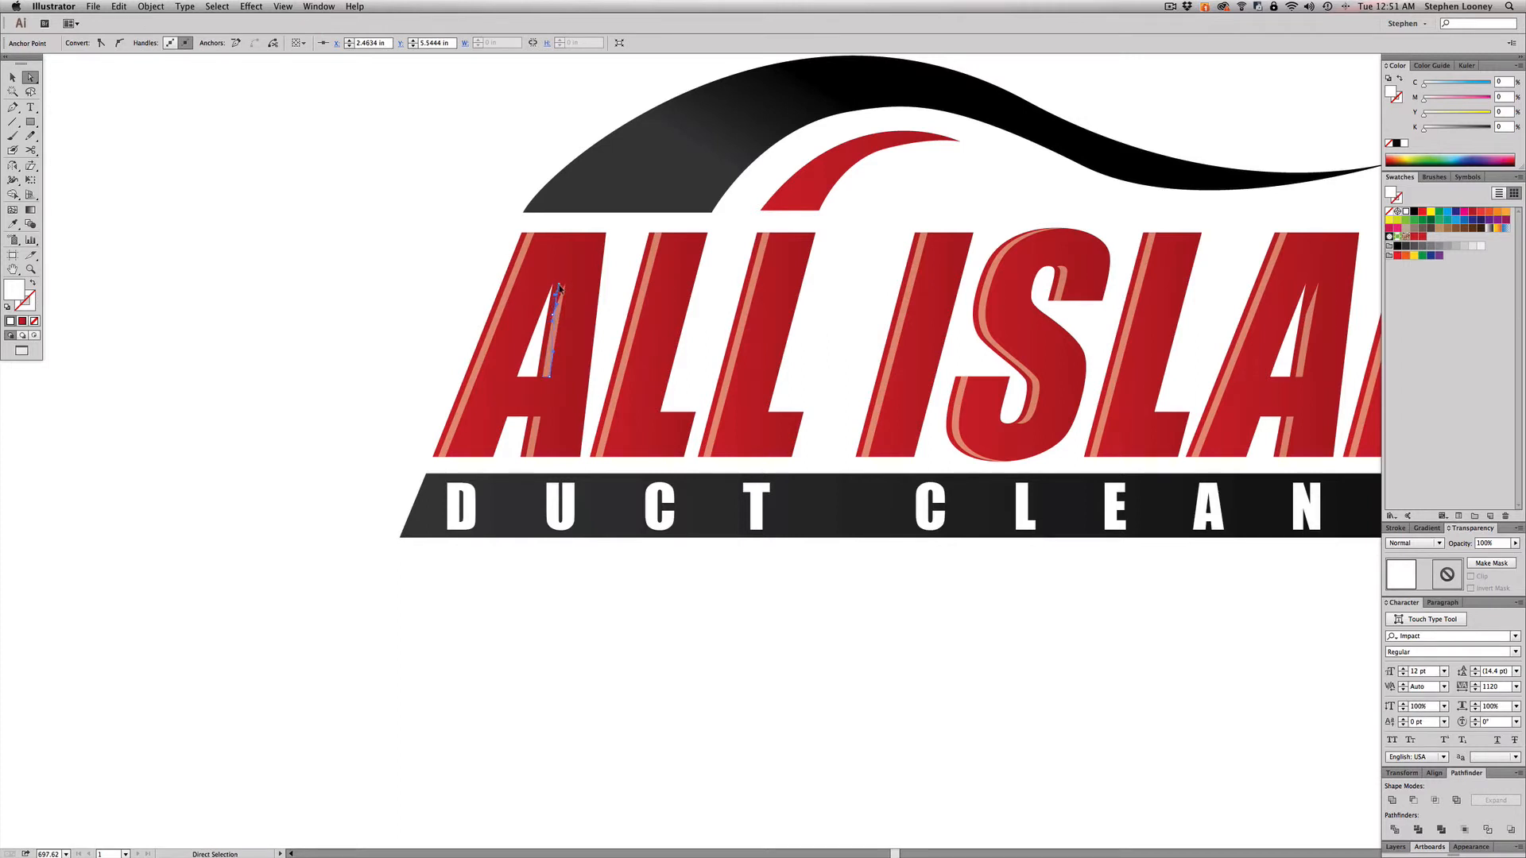
click(556, 320)
key(v)
click(458, 234)
key(a)
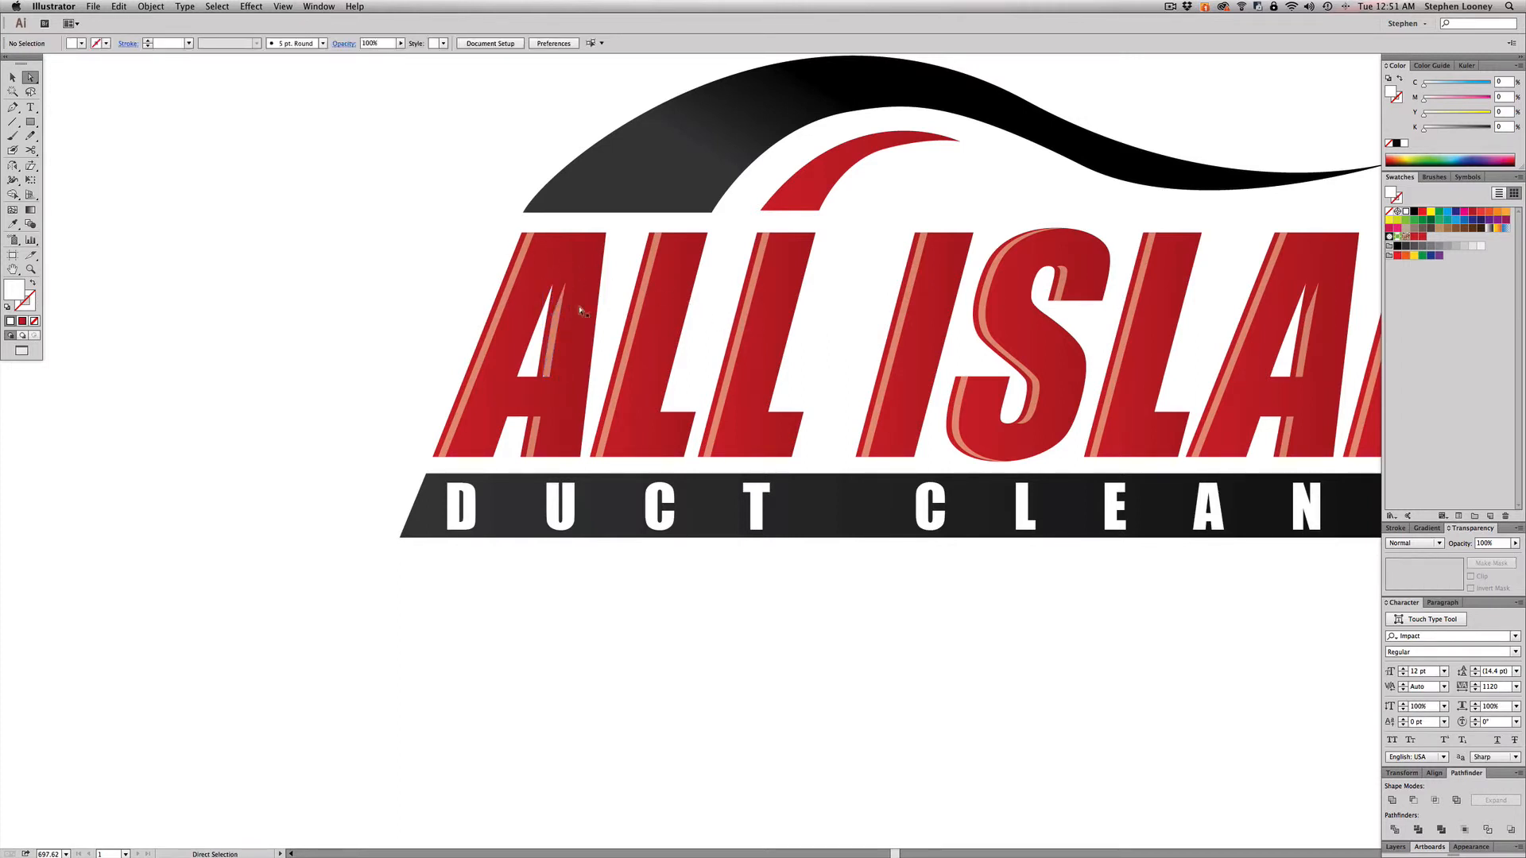
drag(566, 290, 558, 327)
click(403, 274)
key(super+z)
click(459, 272)
Step: Duplicate both swooshes below the logo, and place a second copy over them offset slightly to the right
alt+super+click(992, 406)
alt+super+click(993, 405)
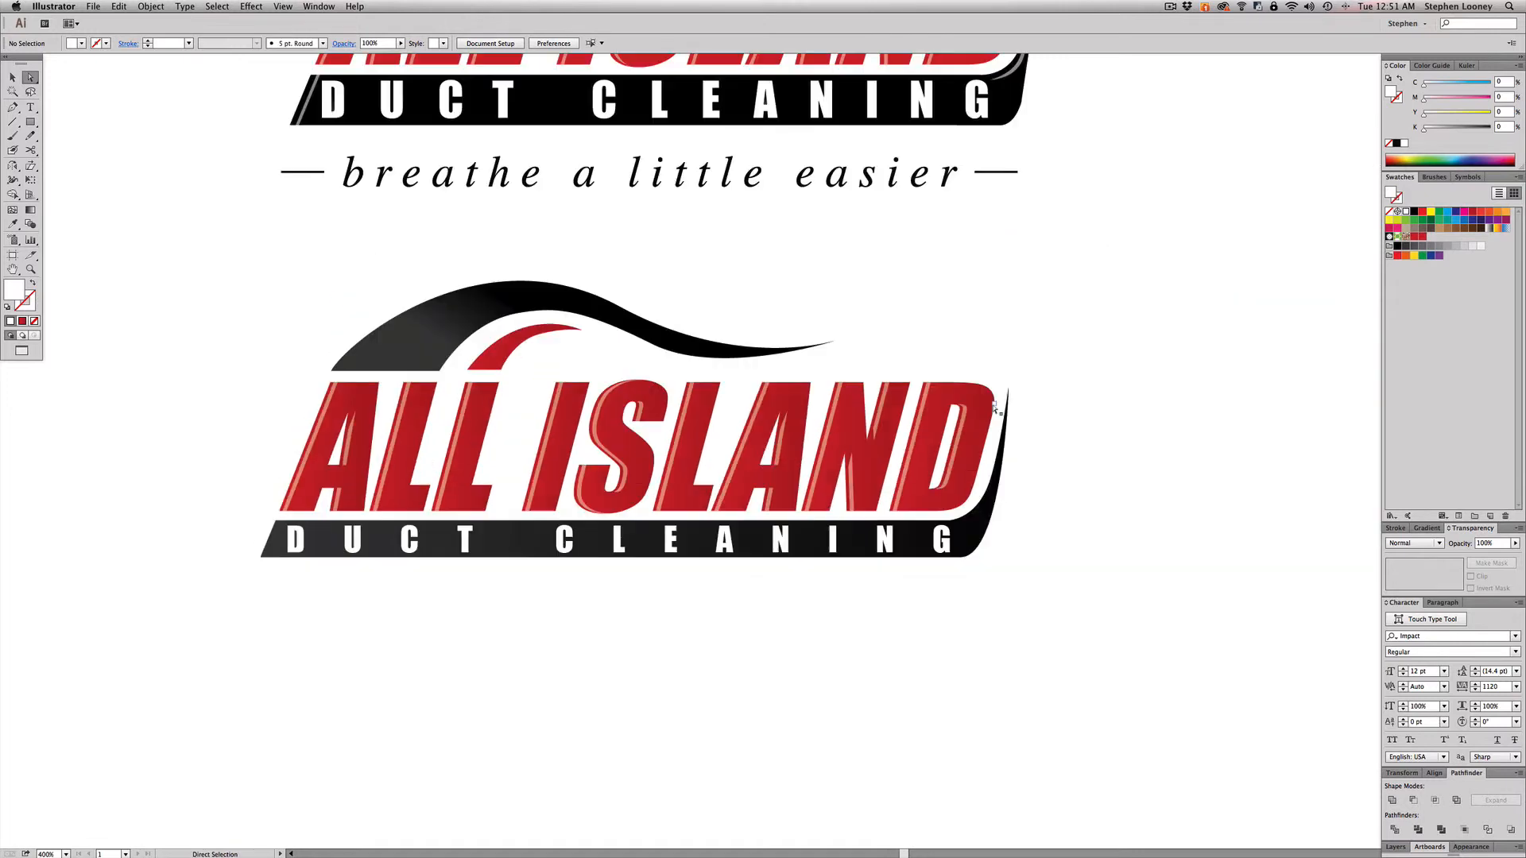
drag(837, 350, 829, 433)
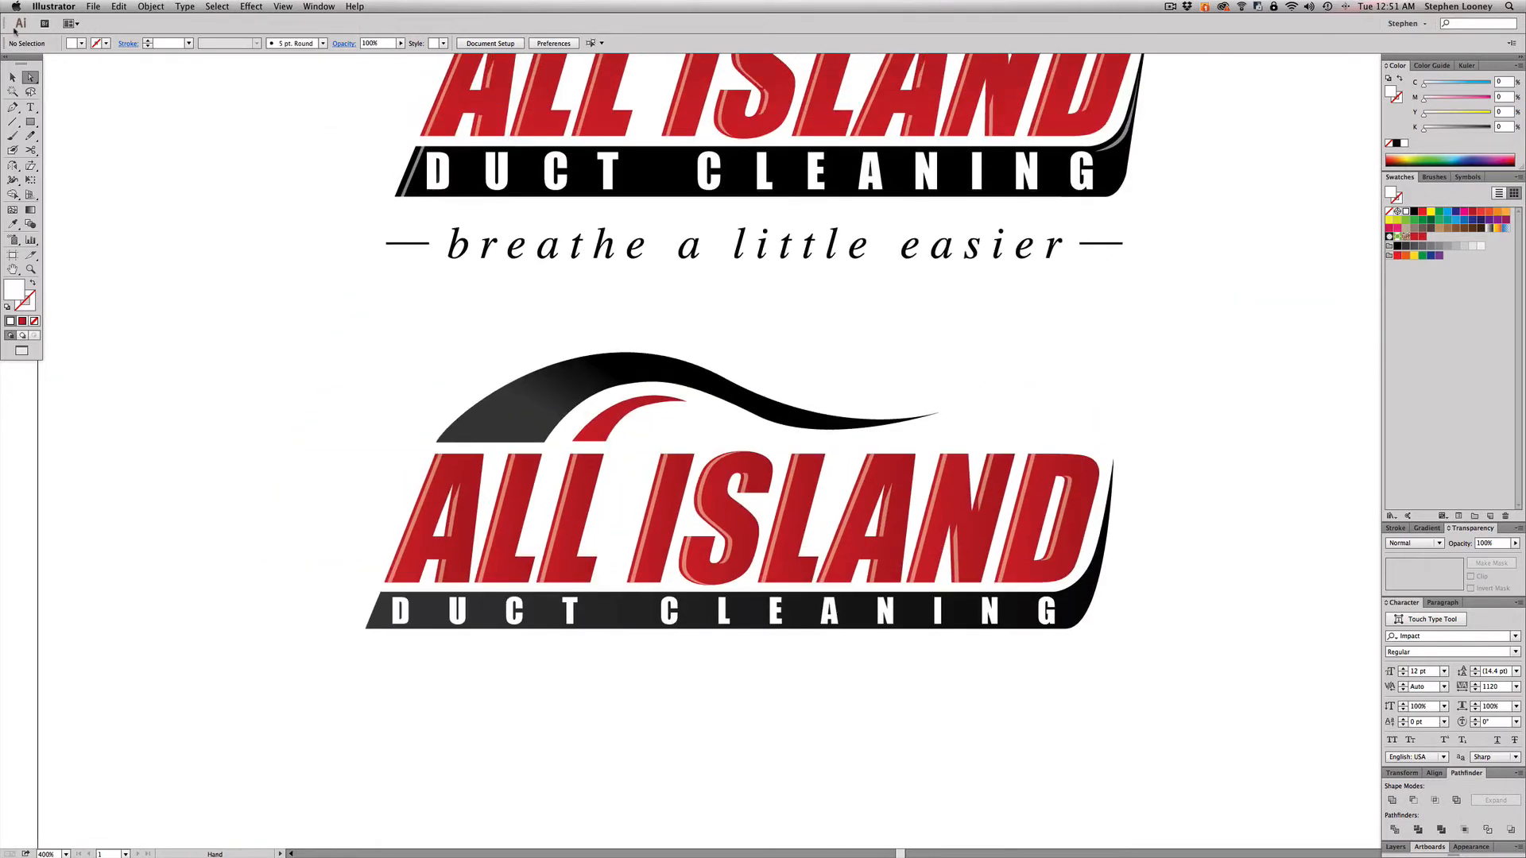
click(15, 77)
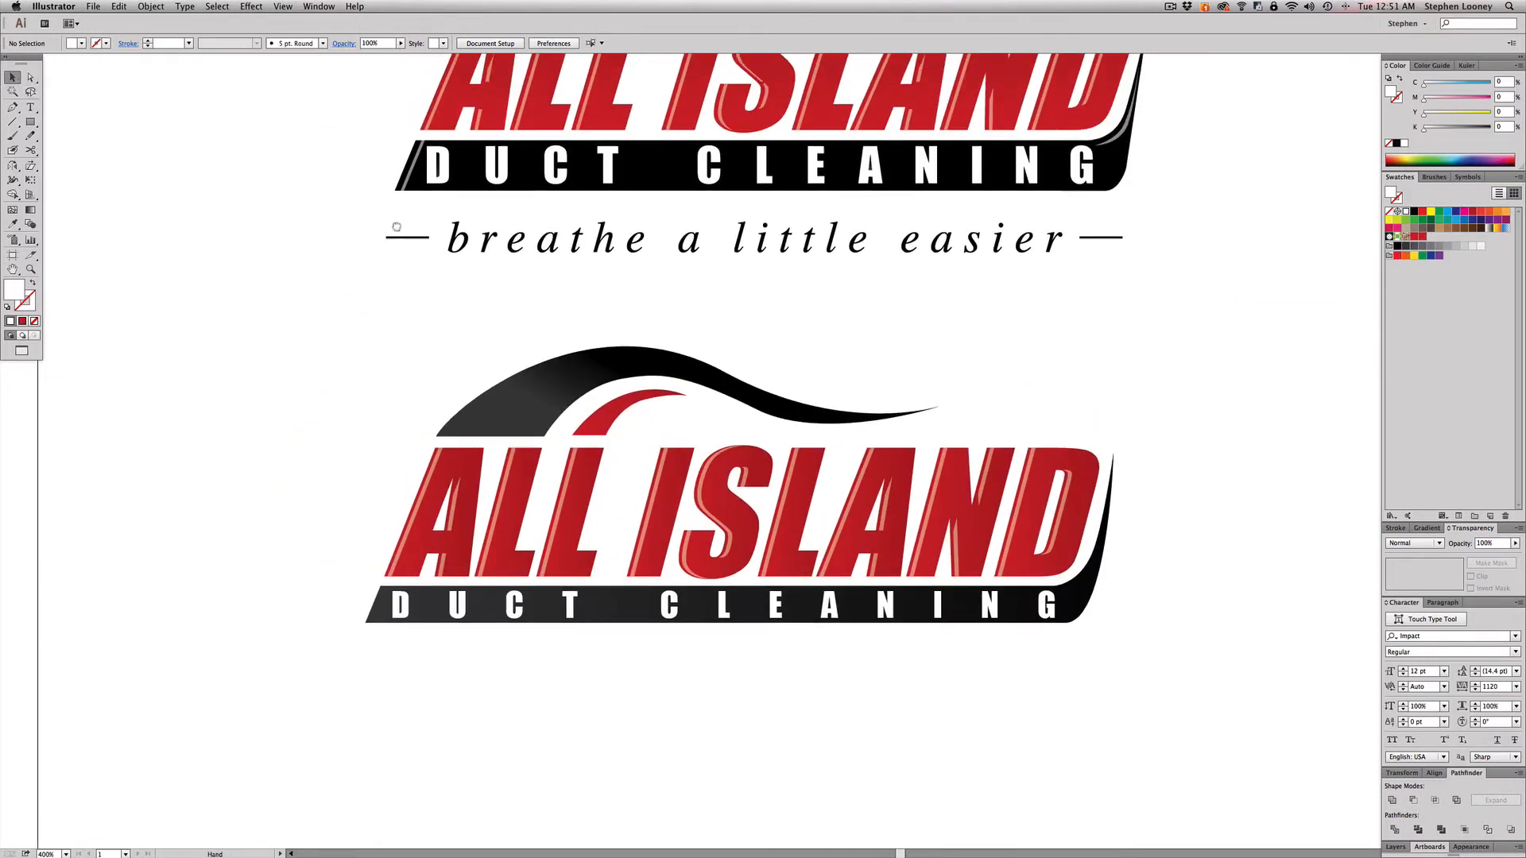
scroll(603, 338, down, 3)
drag(411, 252, 624, 356)
drag(584, 306, 520, 721)
click(477, 569)
click(526, 719)
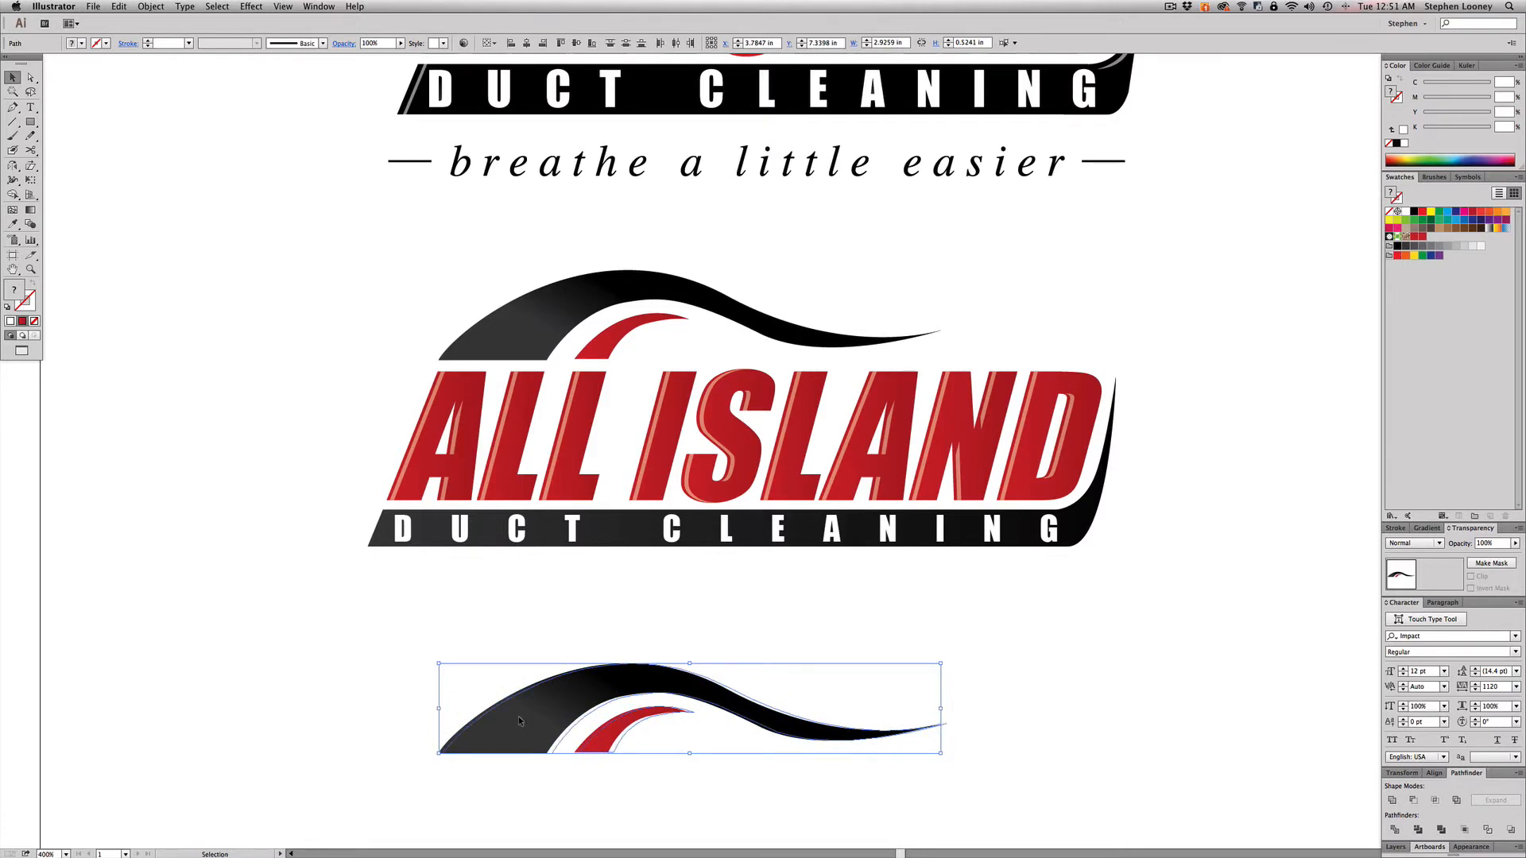
Step: Subtract the offset front copy of the large swoosh from the one beneath it with Minus Front
click(518, 657)
drag(459, 660, 718, 776)
click(1413, 800)
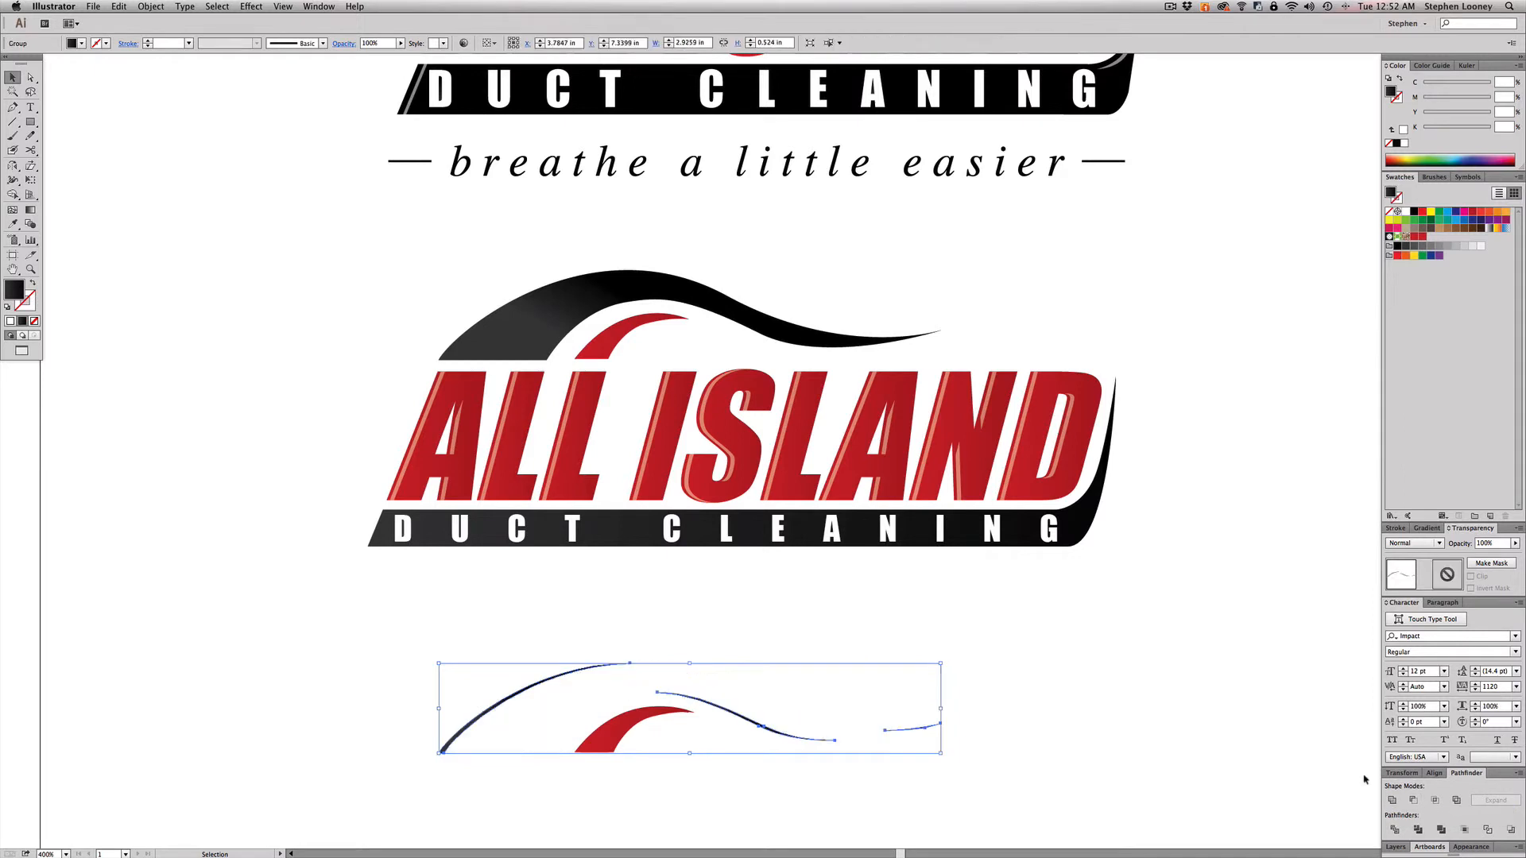
Step: Subtract the offset front copy of the small red swoosh from the one beneath it with Minus Front
click(660, 773)
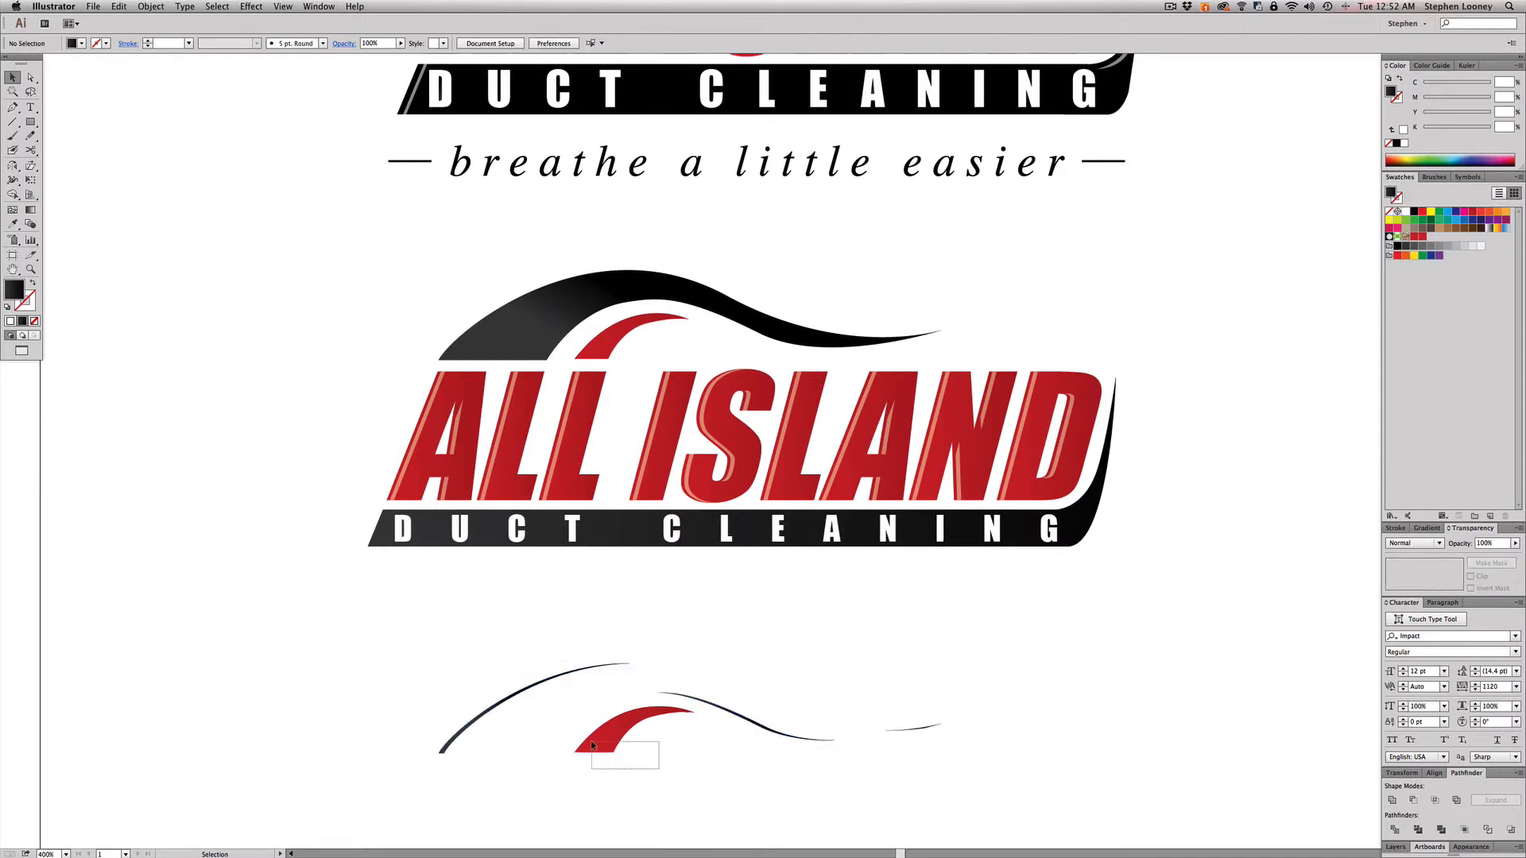
click(628, 738)
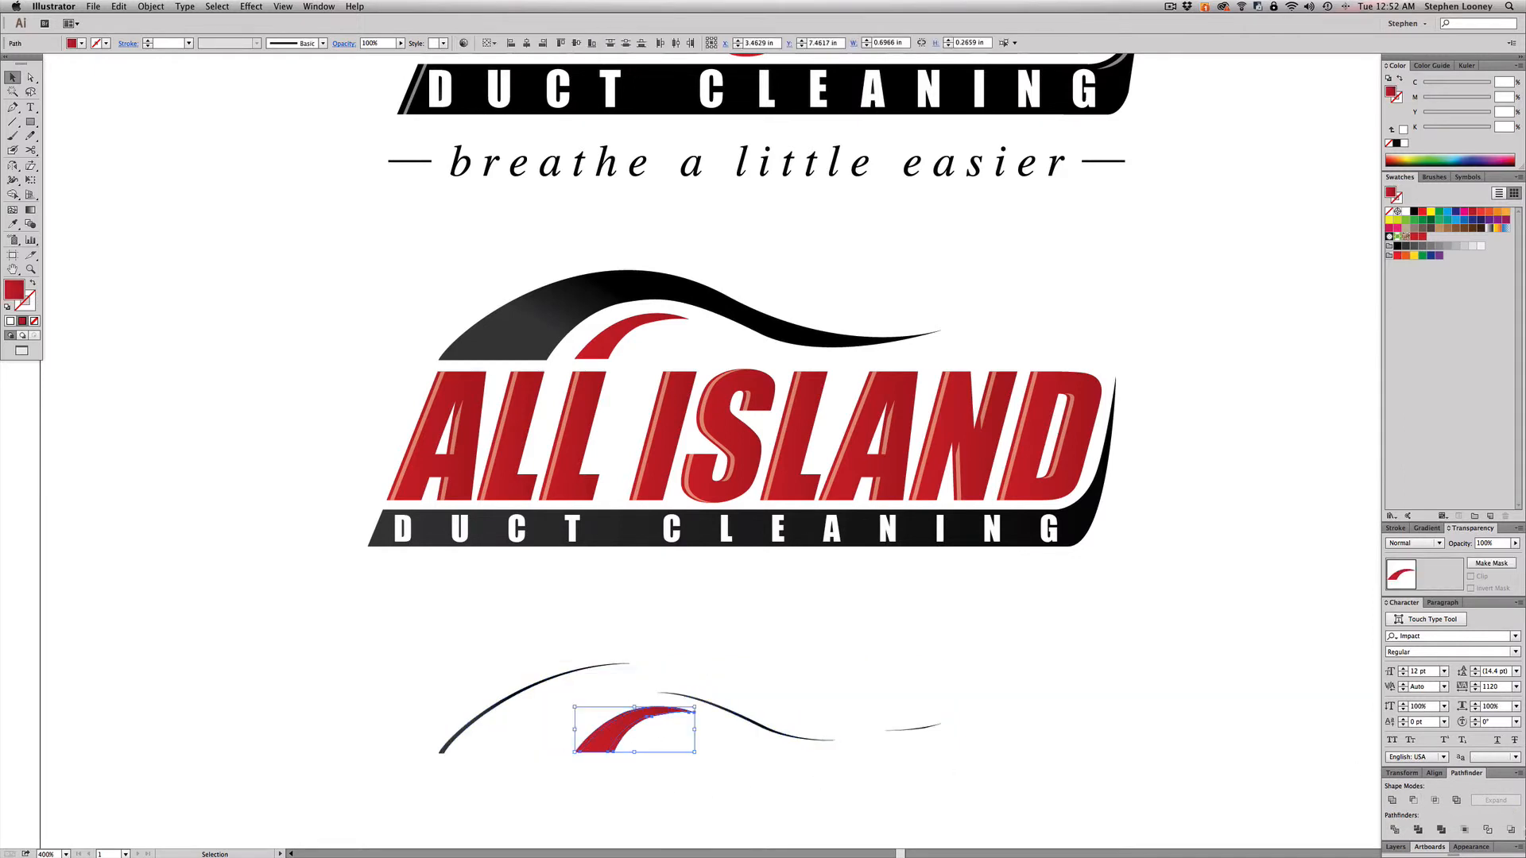
click(1414, 803)
click(636, 467)
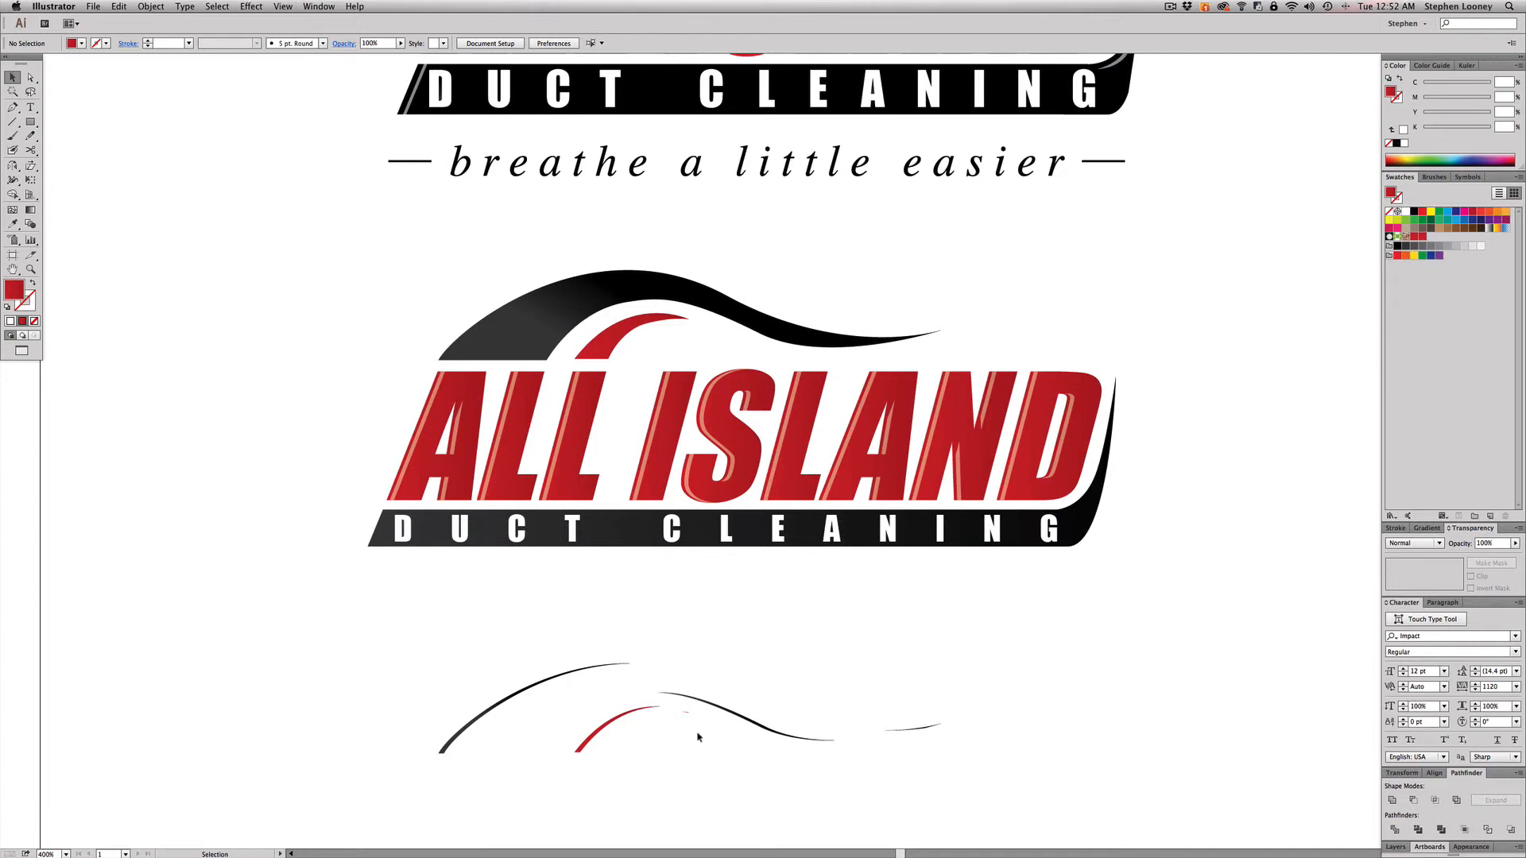
Step: Delete the stray leftover fragments beyond the right ends of the red and black swoosh slivers
key(a)
drag(706, 743, 674, 713)
key(Delete)
drag(875, 684, 954, 729)
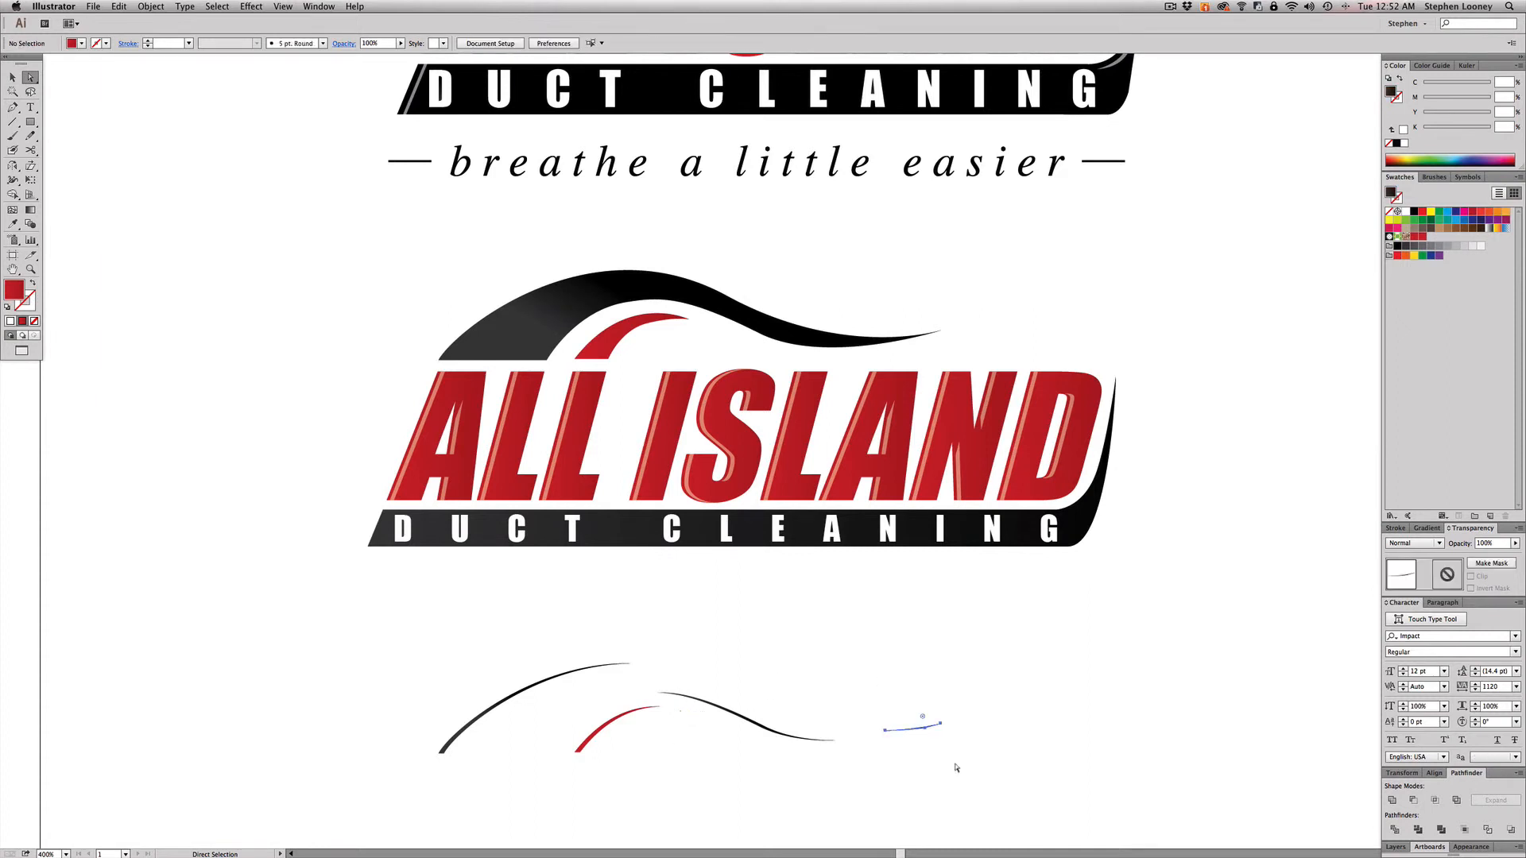
key(Delete)
key(v)
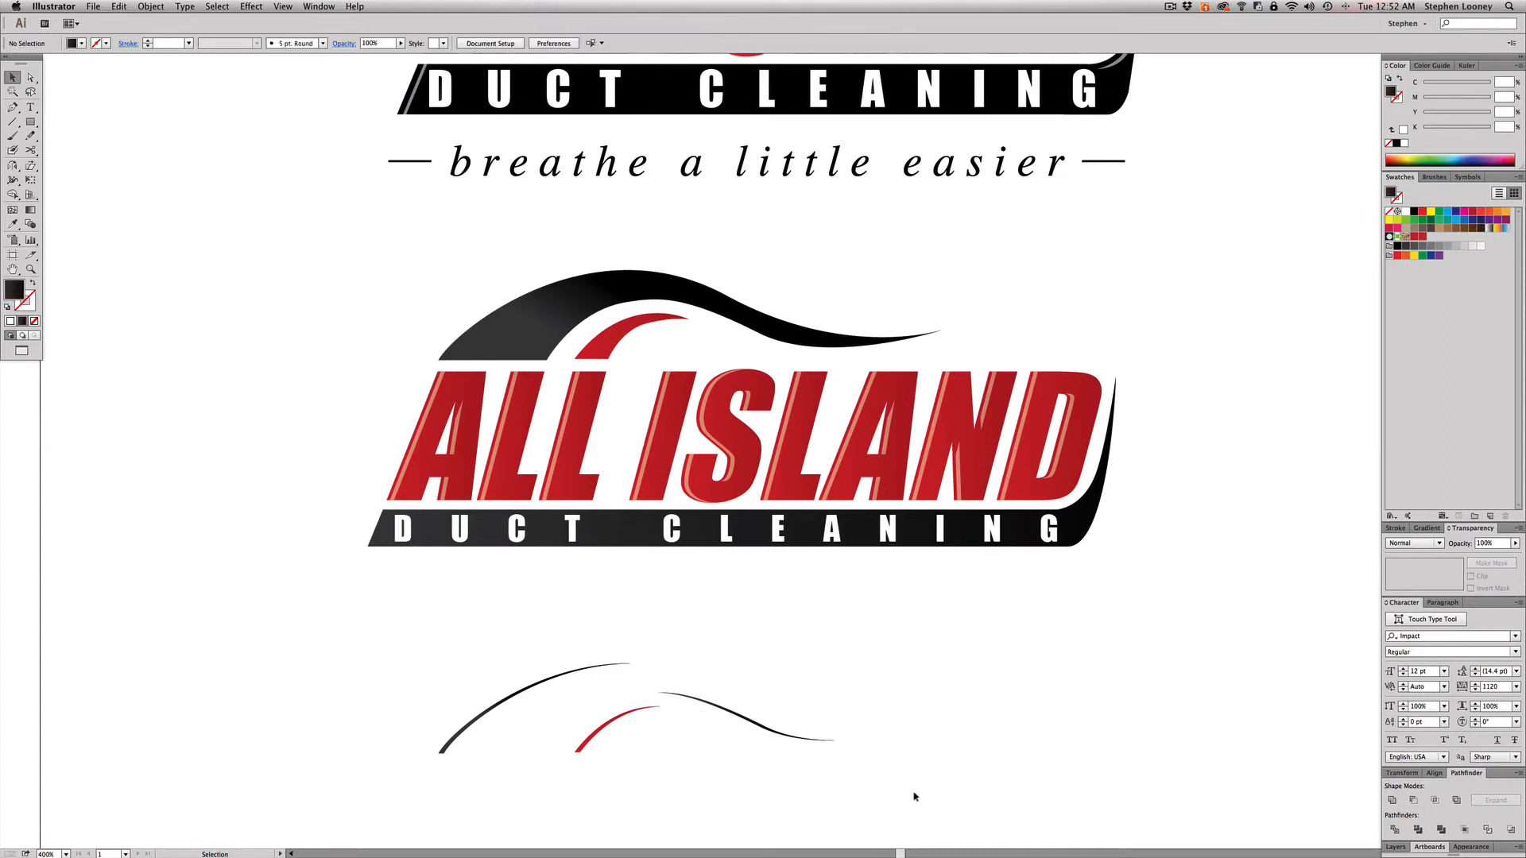
Step: Move the swoosh slivers up onto the logo's swooshes and fill them with white
drag(914, 795, 482, 637)
drag(595, 744, 597, 345)
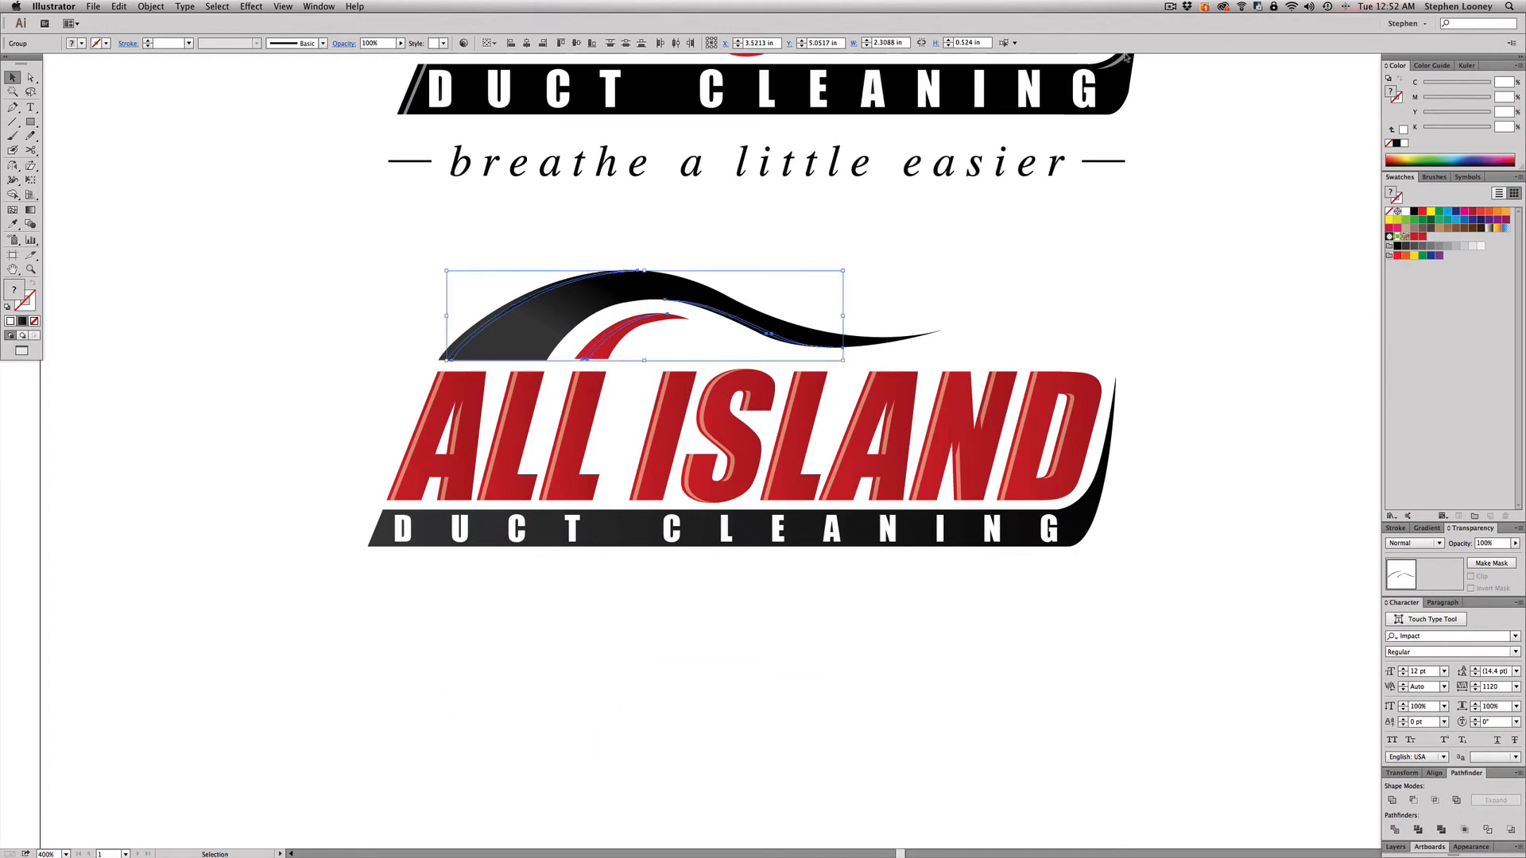
click(1405, 212)
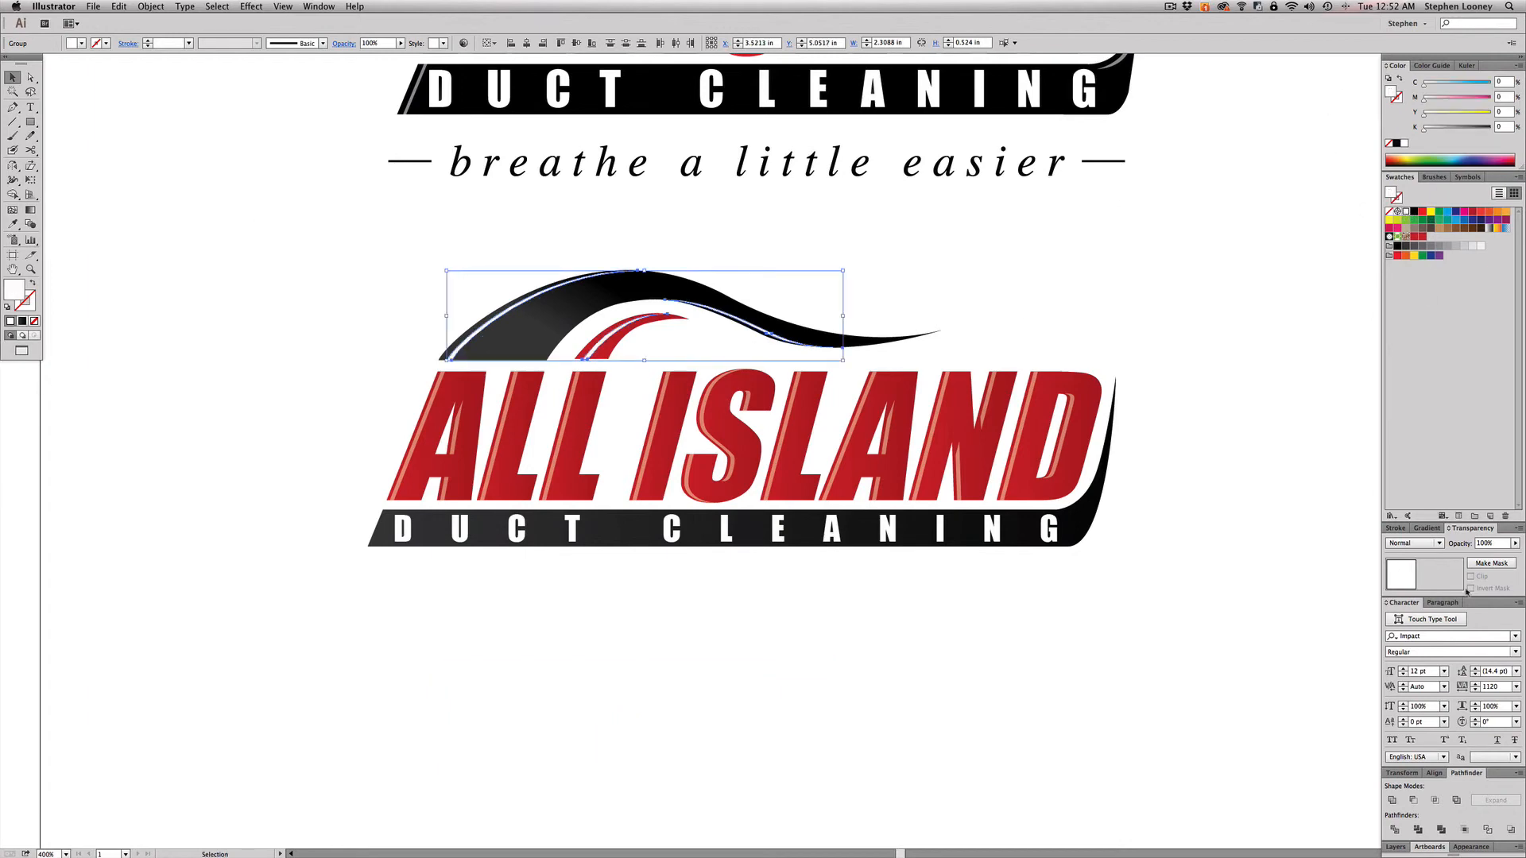
Step: Set the opacity of the white swoosh slivers to 50% and deselect them
click(1486, 544)
text(50)
key(Return)
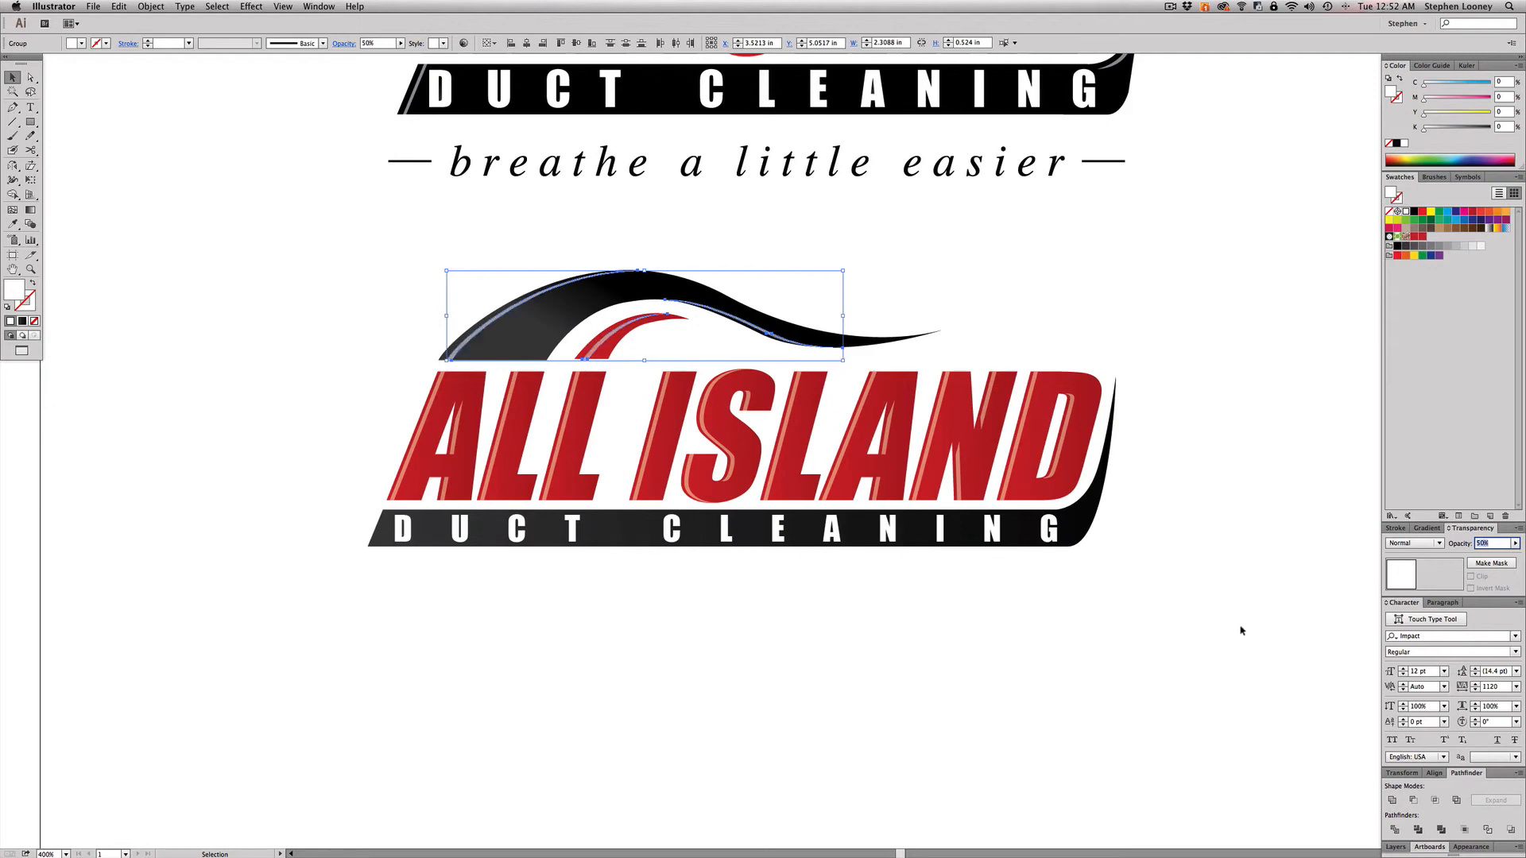
click(1241, 630)
Step: Add the text line "breathe a little easier" below the black DUCT CLEANING bar of the lower logo
scroll(795, 459, up, 2)
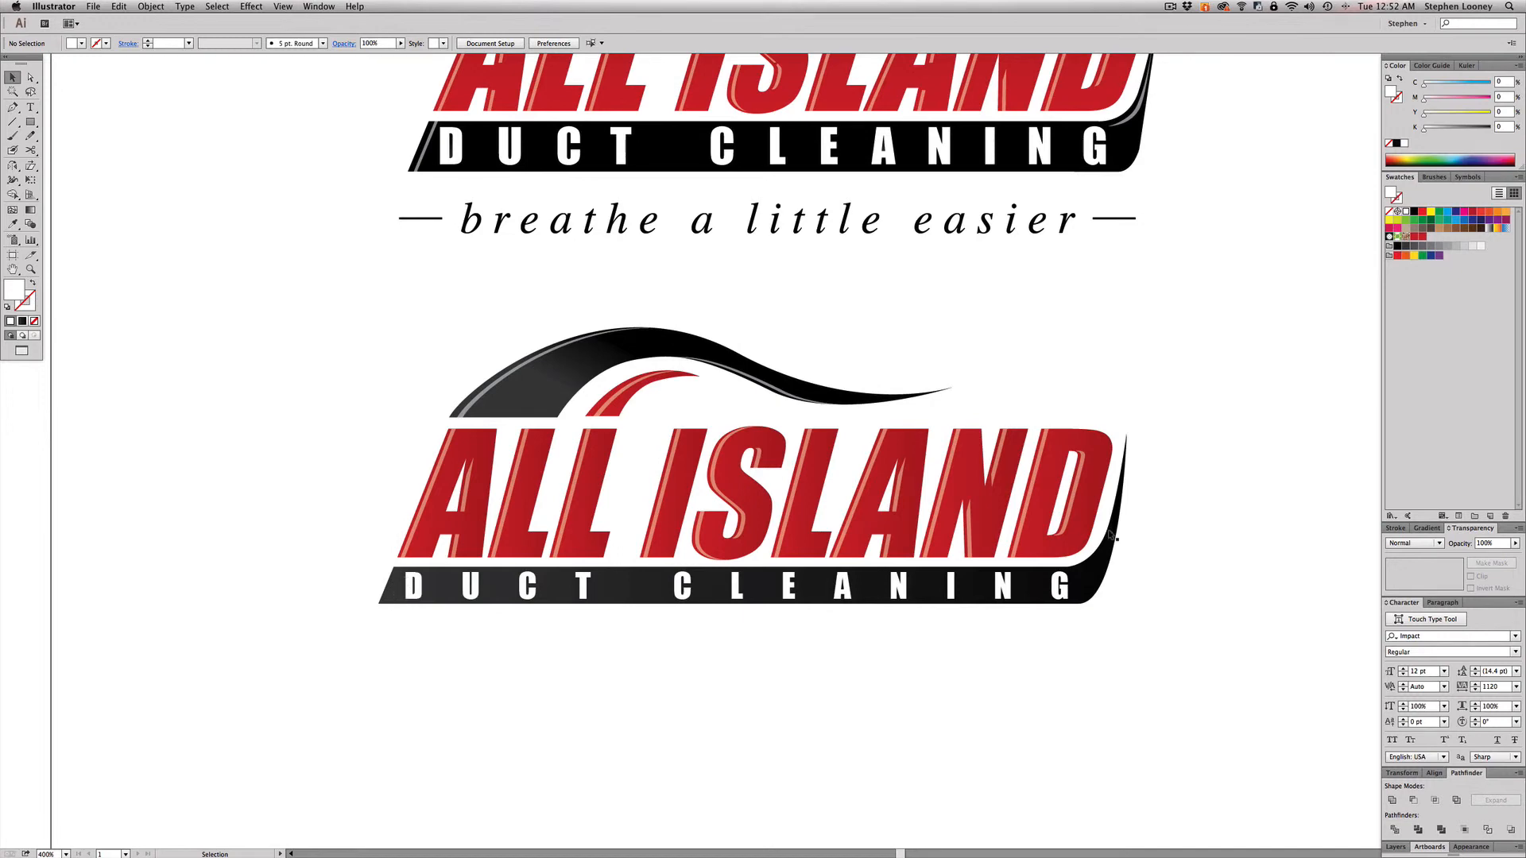
scroll(1121, 286, up, 1)
scroll(1121, 286, up, 3)
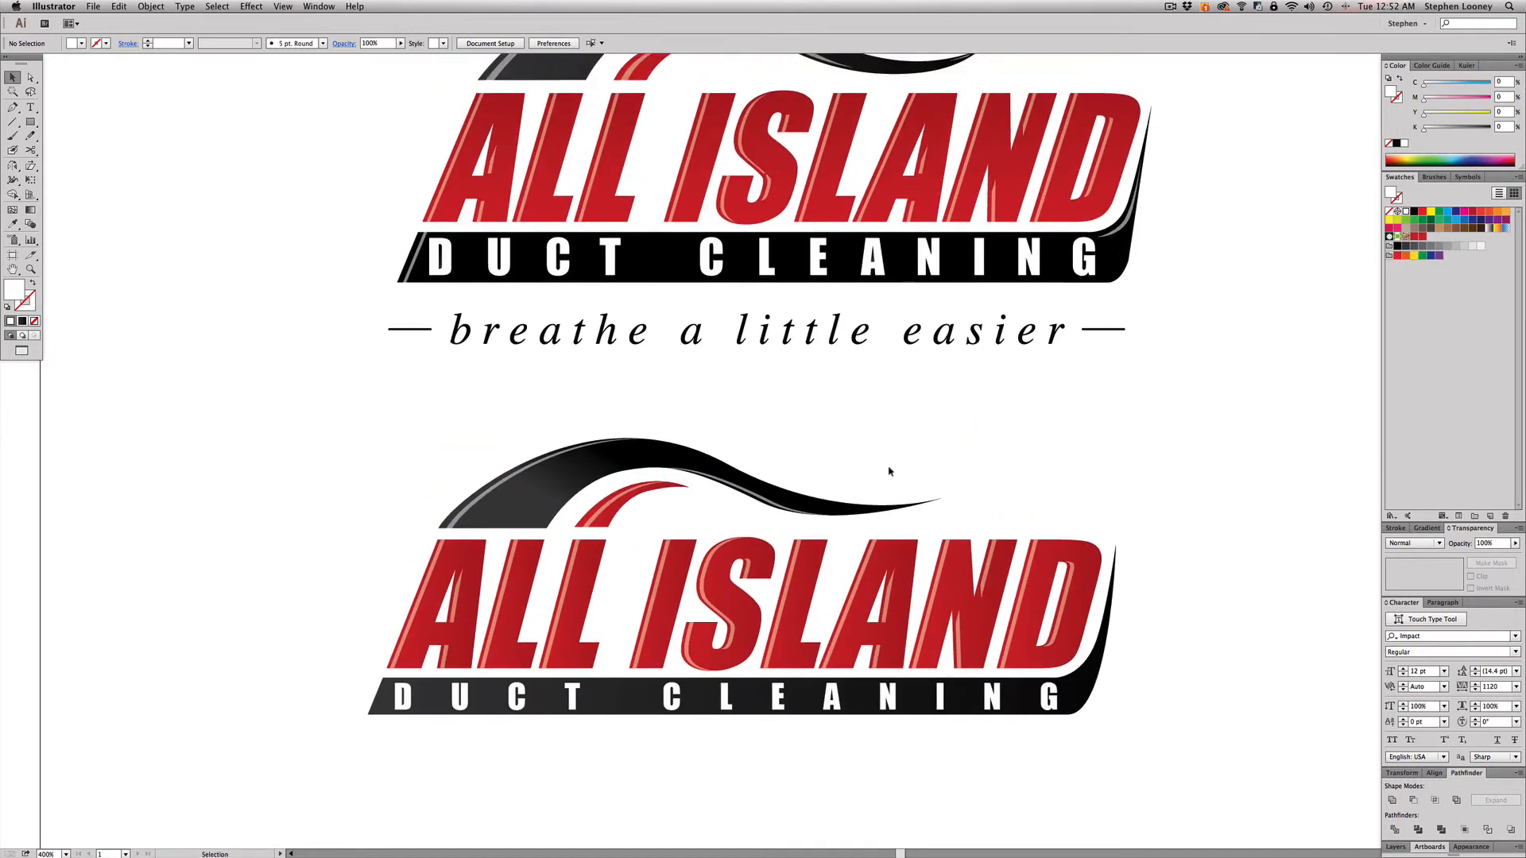
drag(762, 488, 765, 470)
key(super+minus)
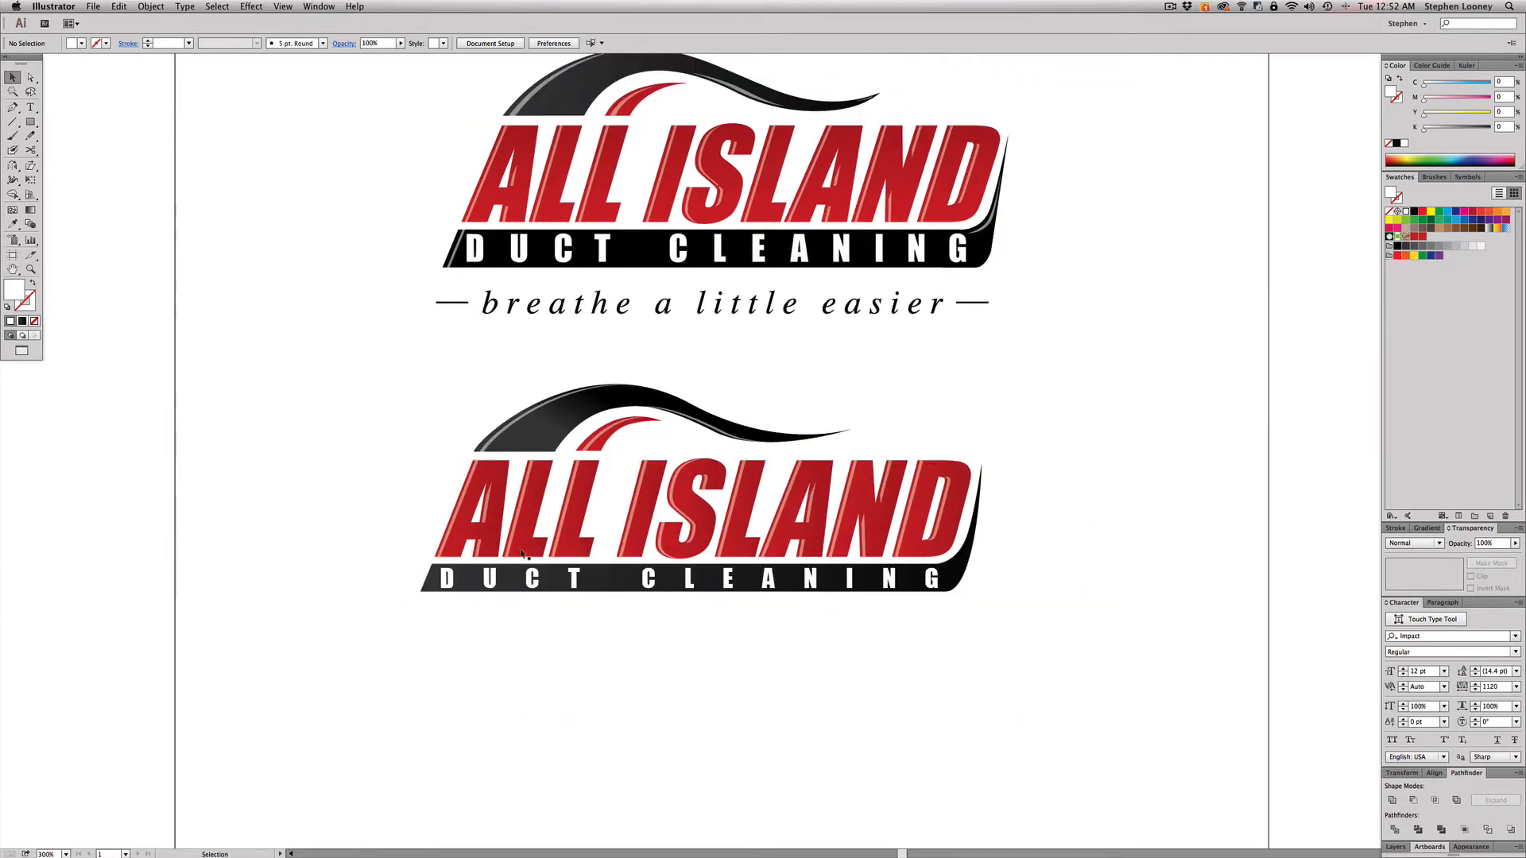
click(30, 107)
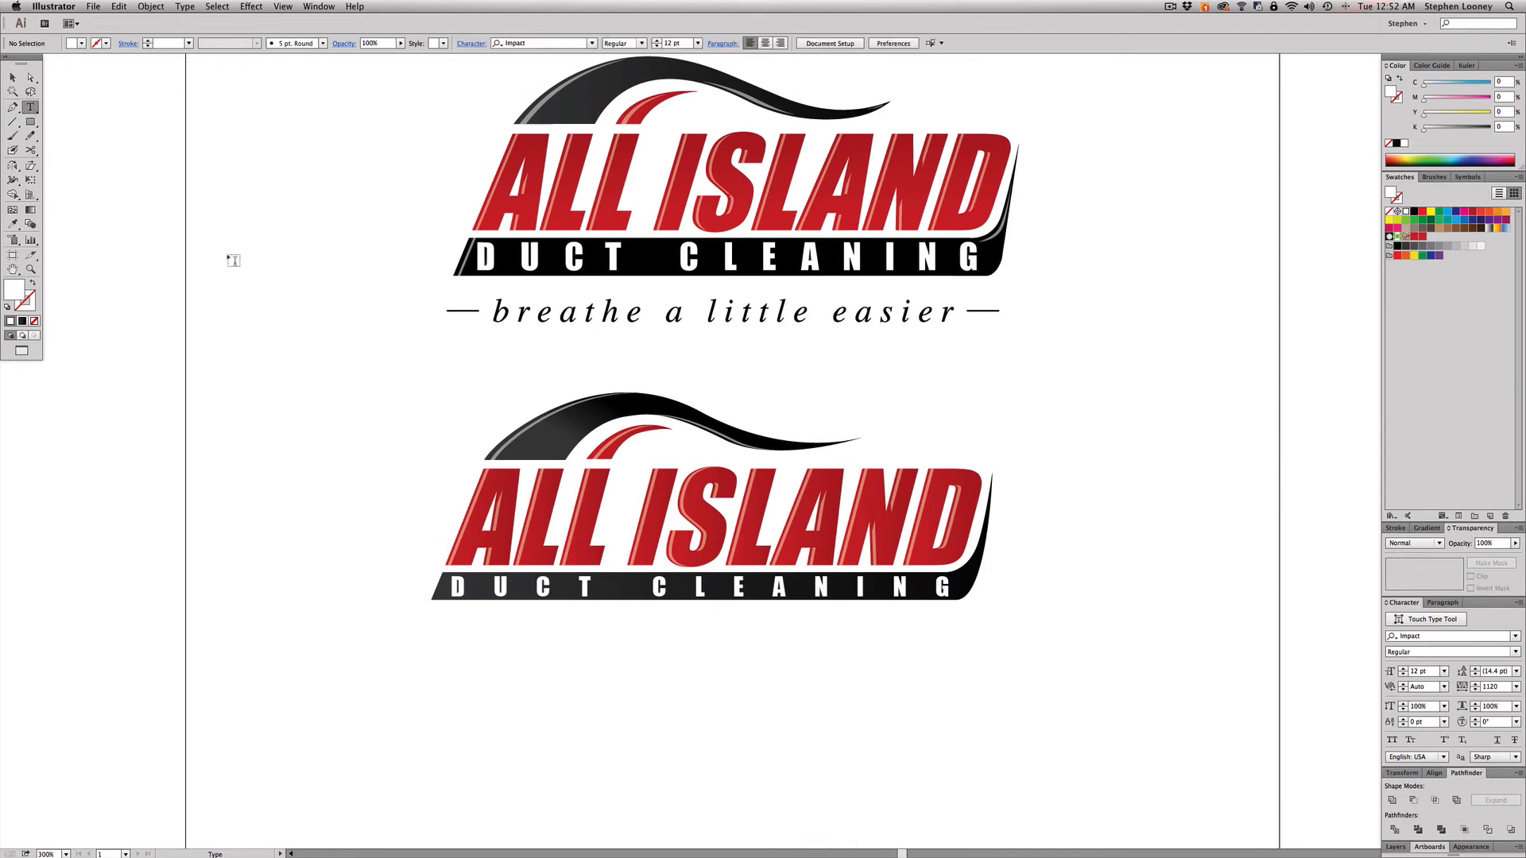
click(536, 636)
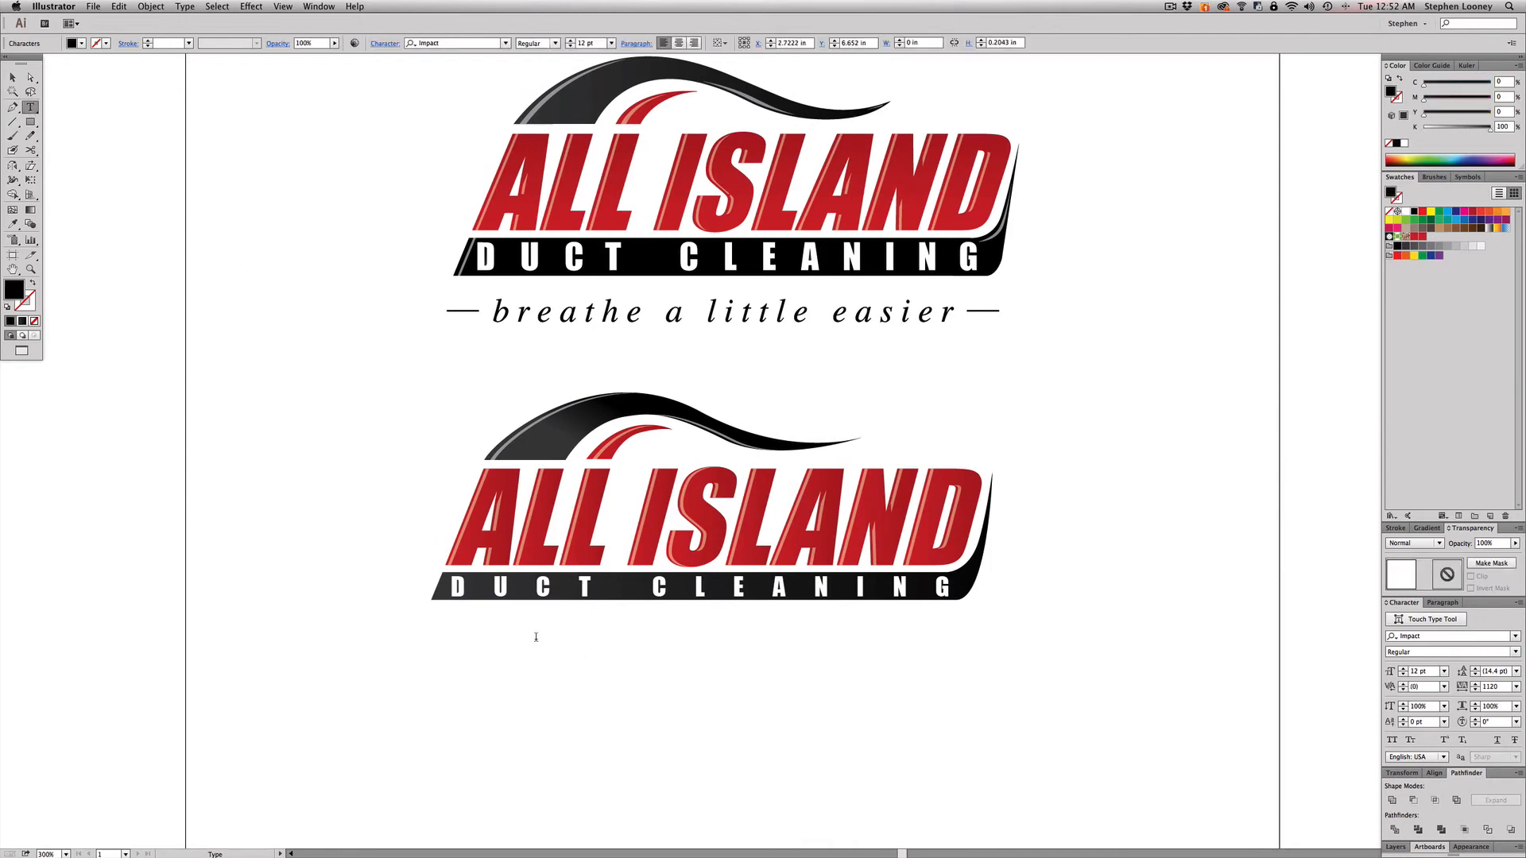
text(breathe a litt)
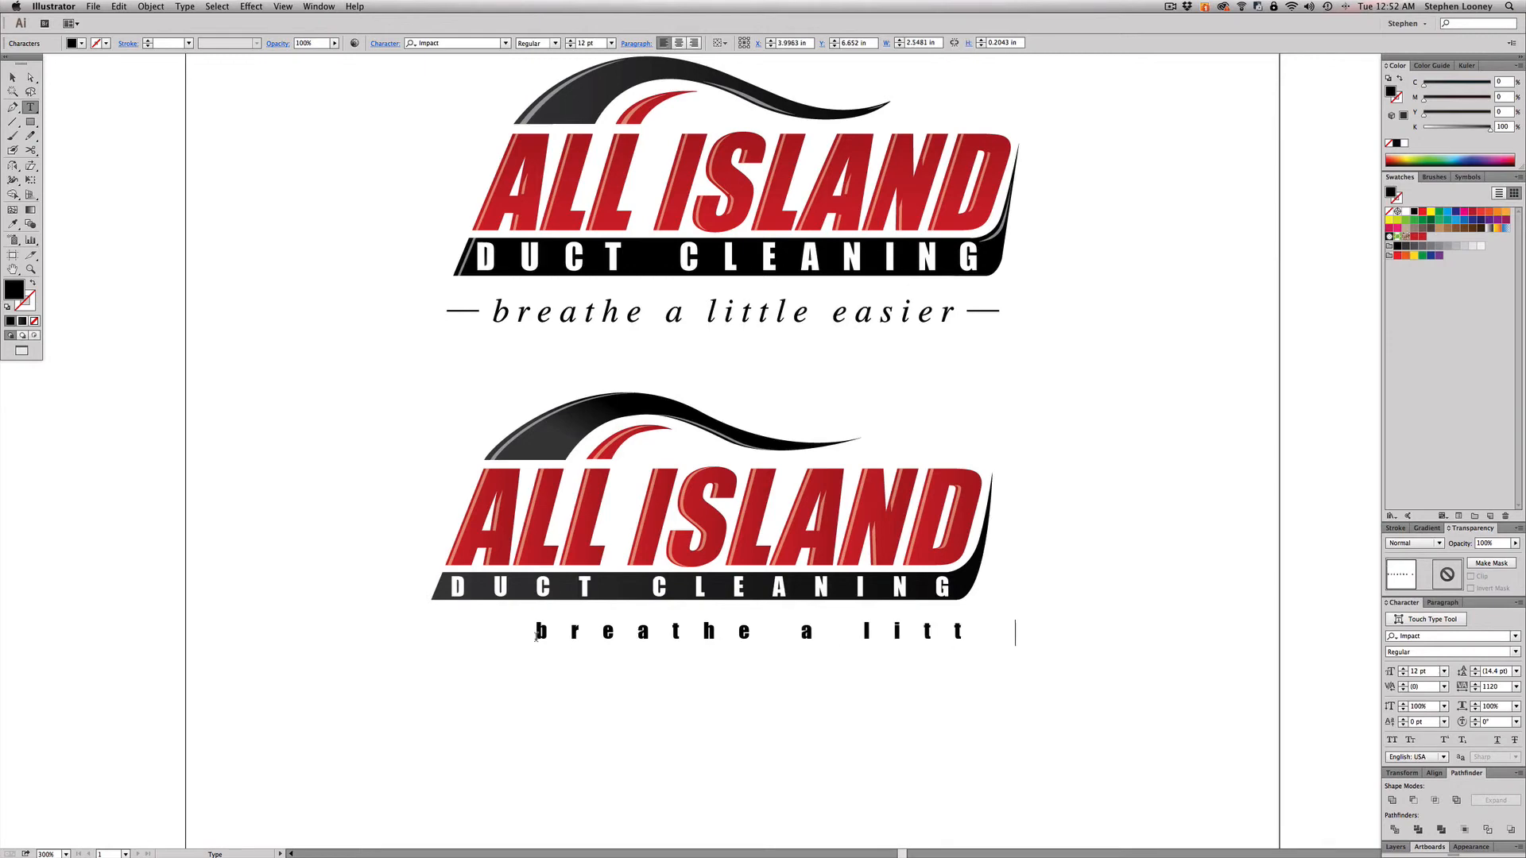
text(le easier)
key(Escape)
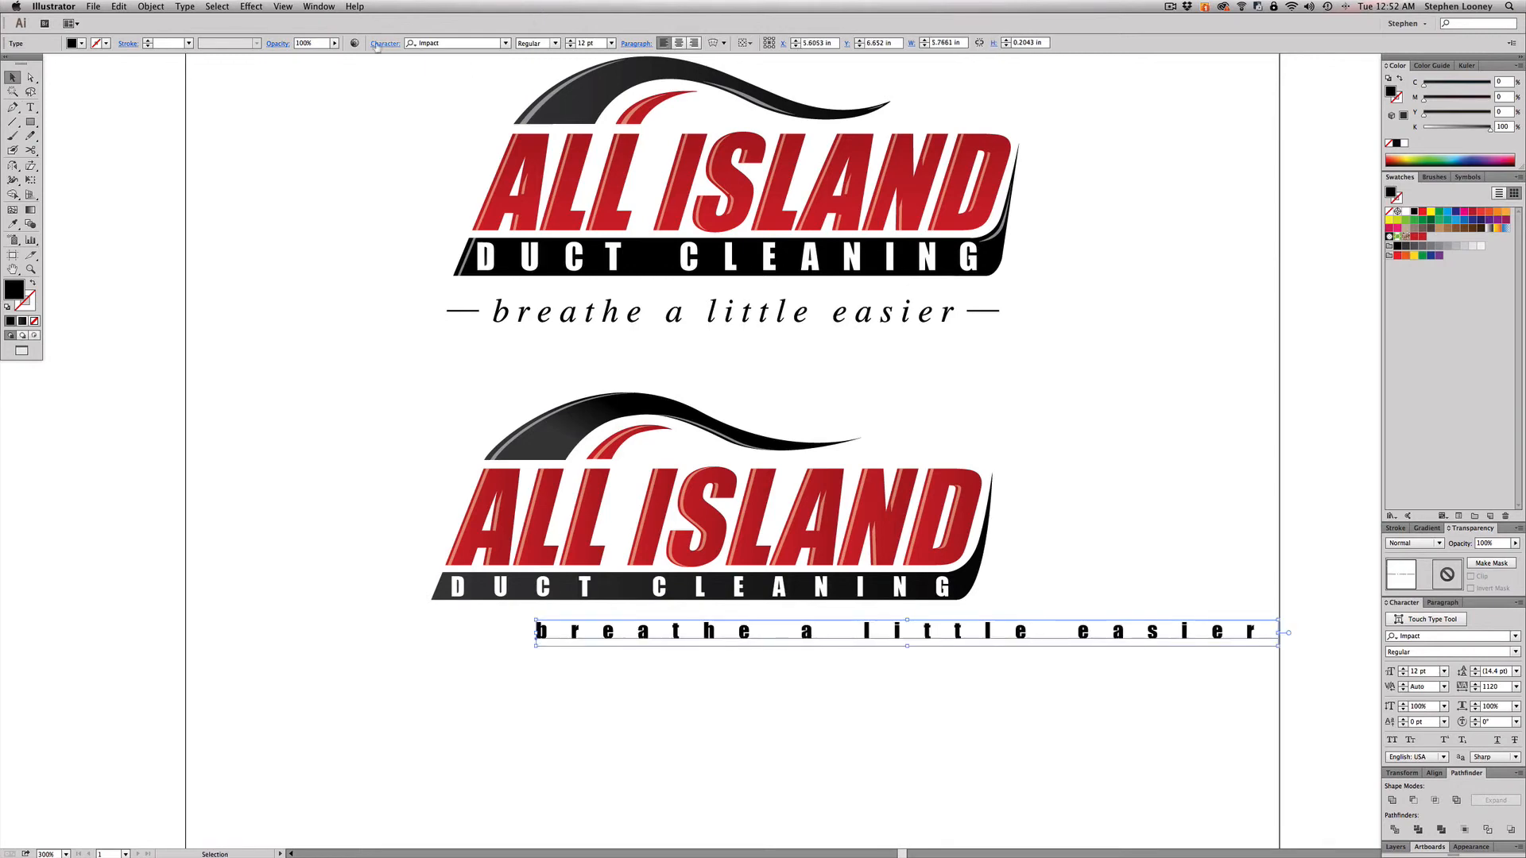
Step: Set the tagline's tracking to 0
click(385, 44)
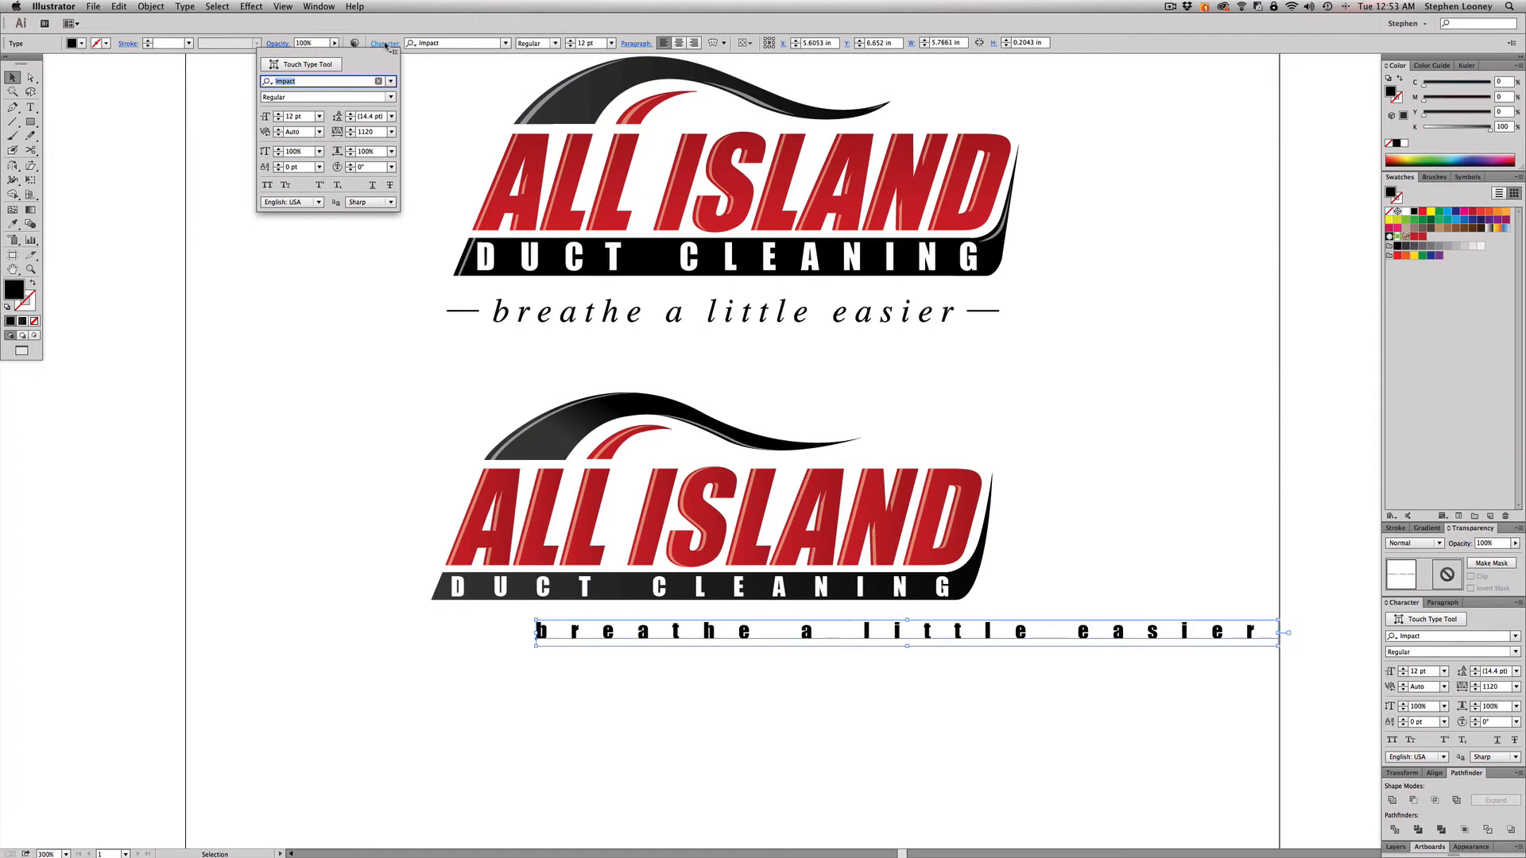
click(391, 132)
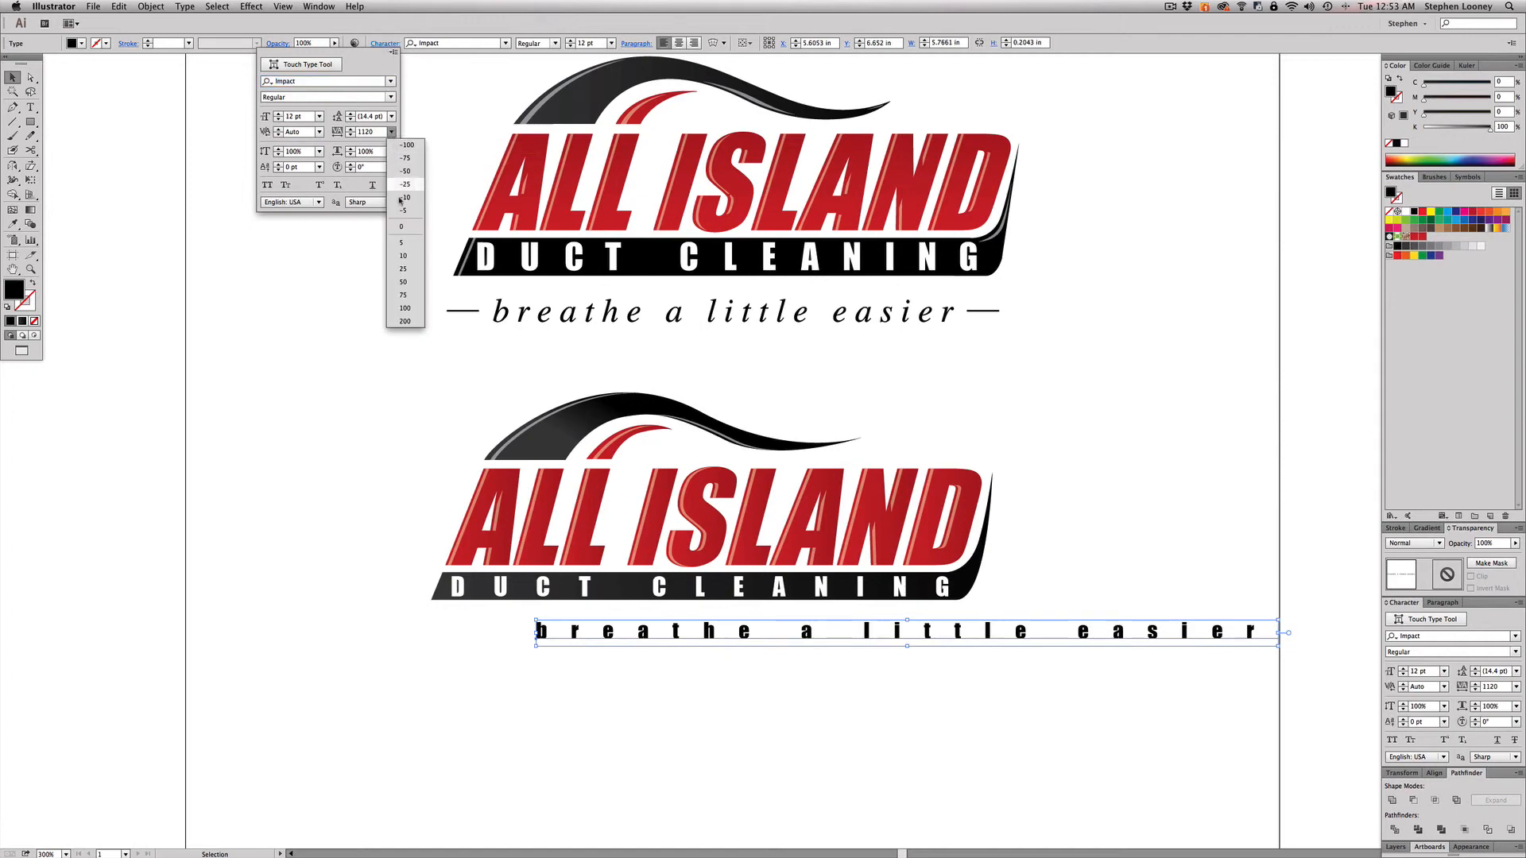
click(401, 229)
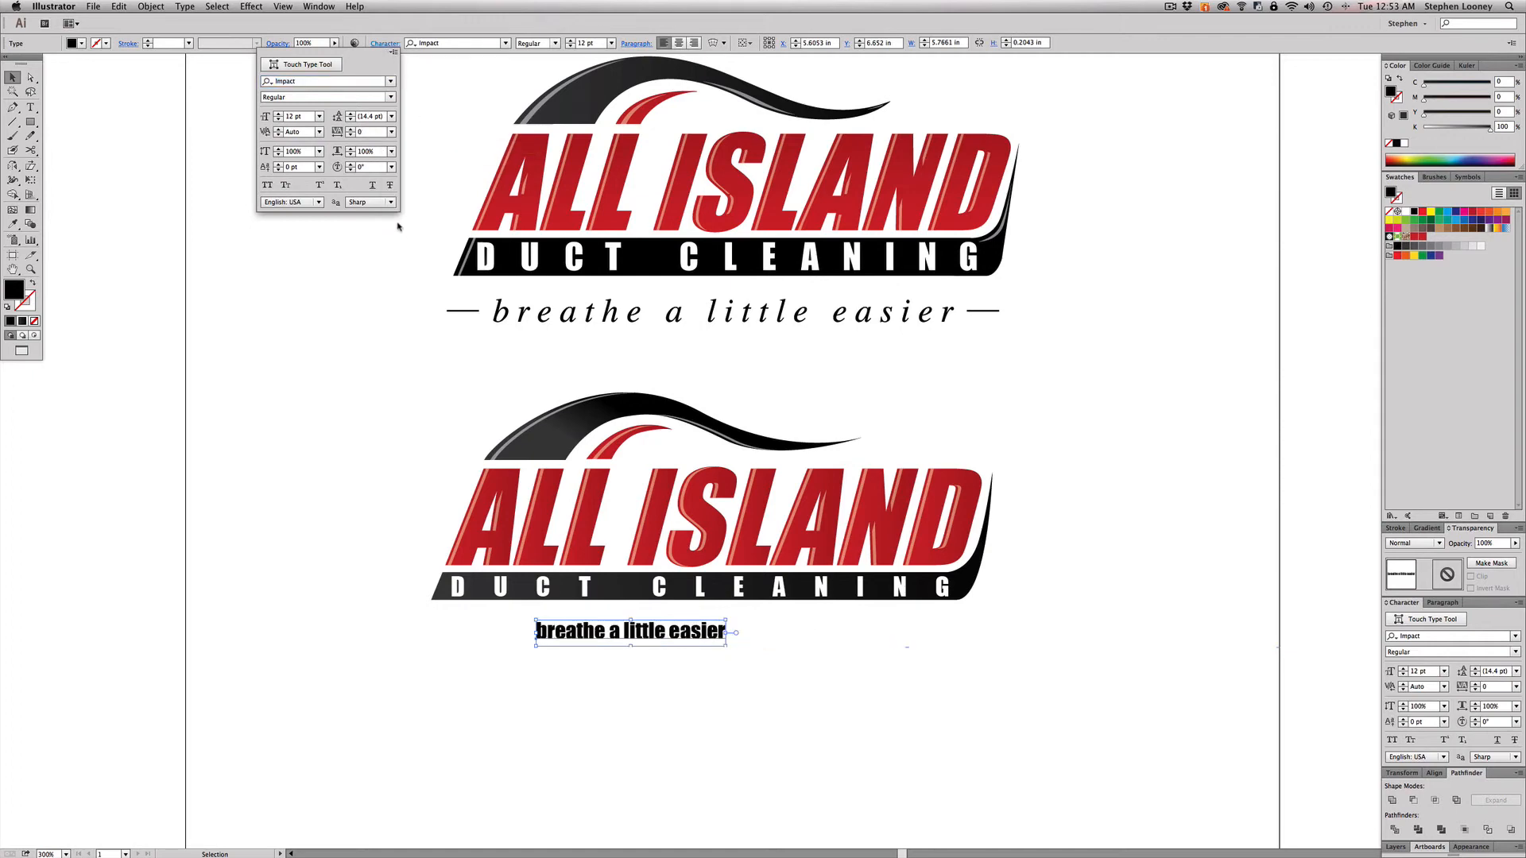
Step: Change the tagline's font to Times in the Italic style
click(267, 83)
text(times)
key(Down)
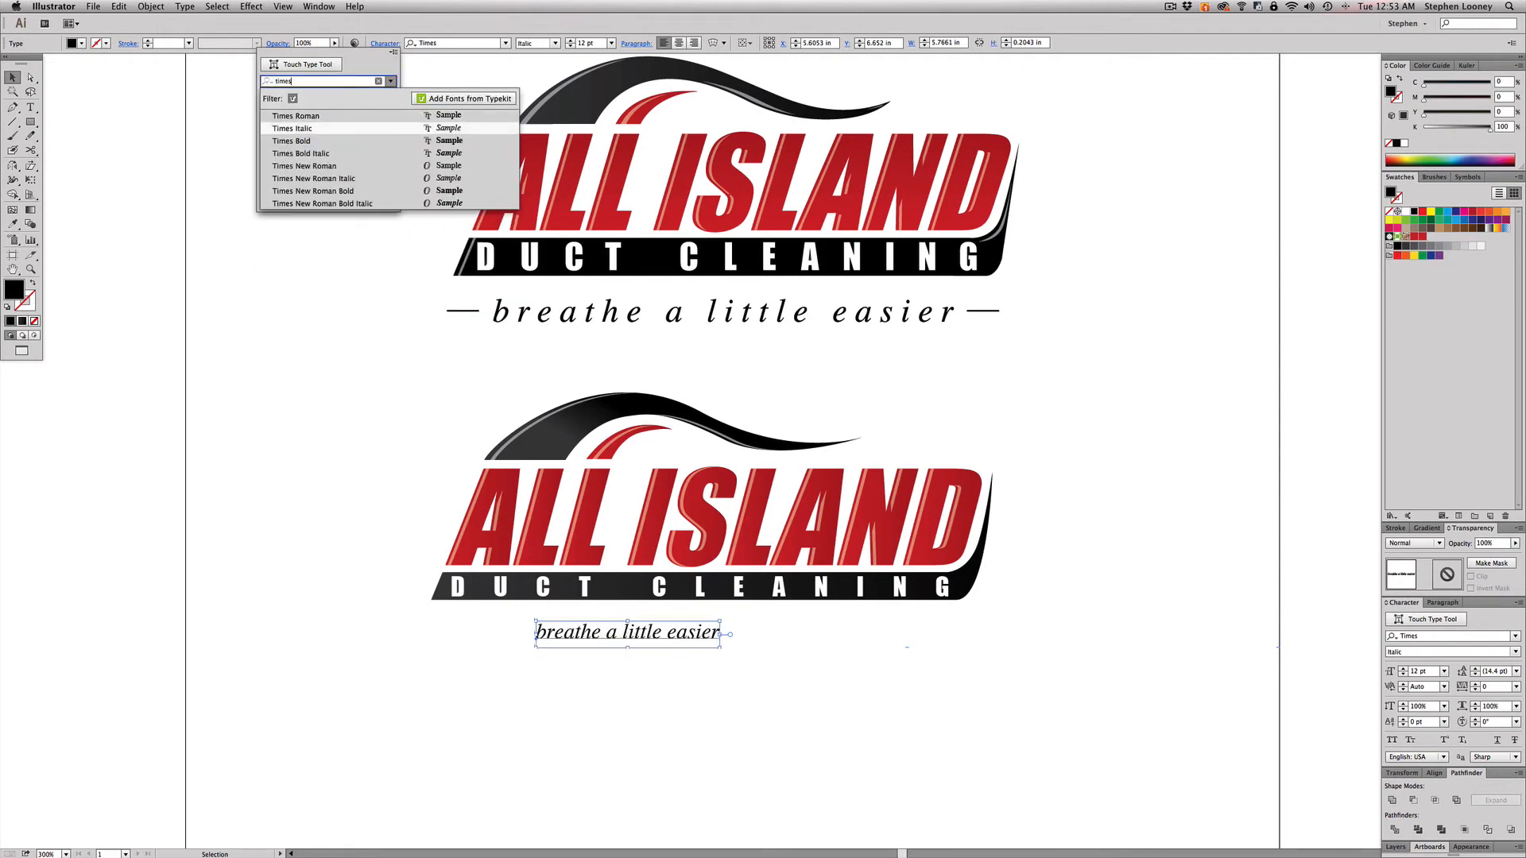
key(Up)
key(Return)
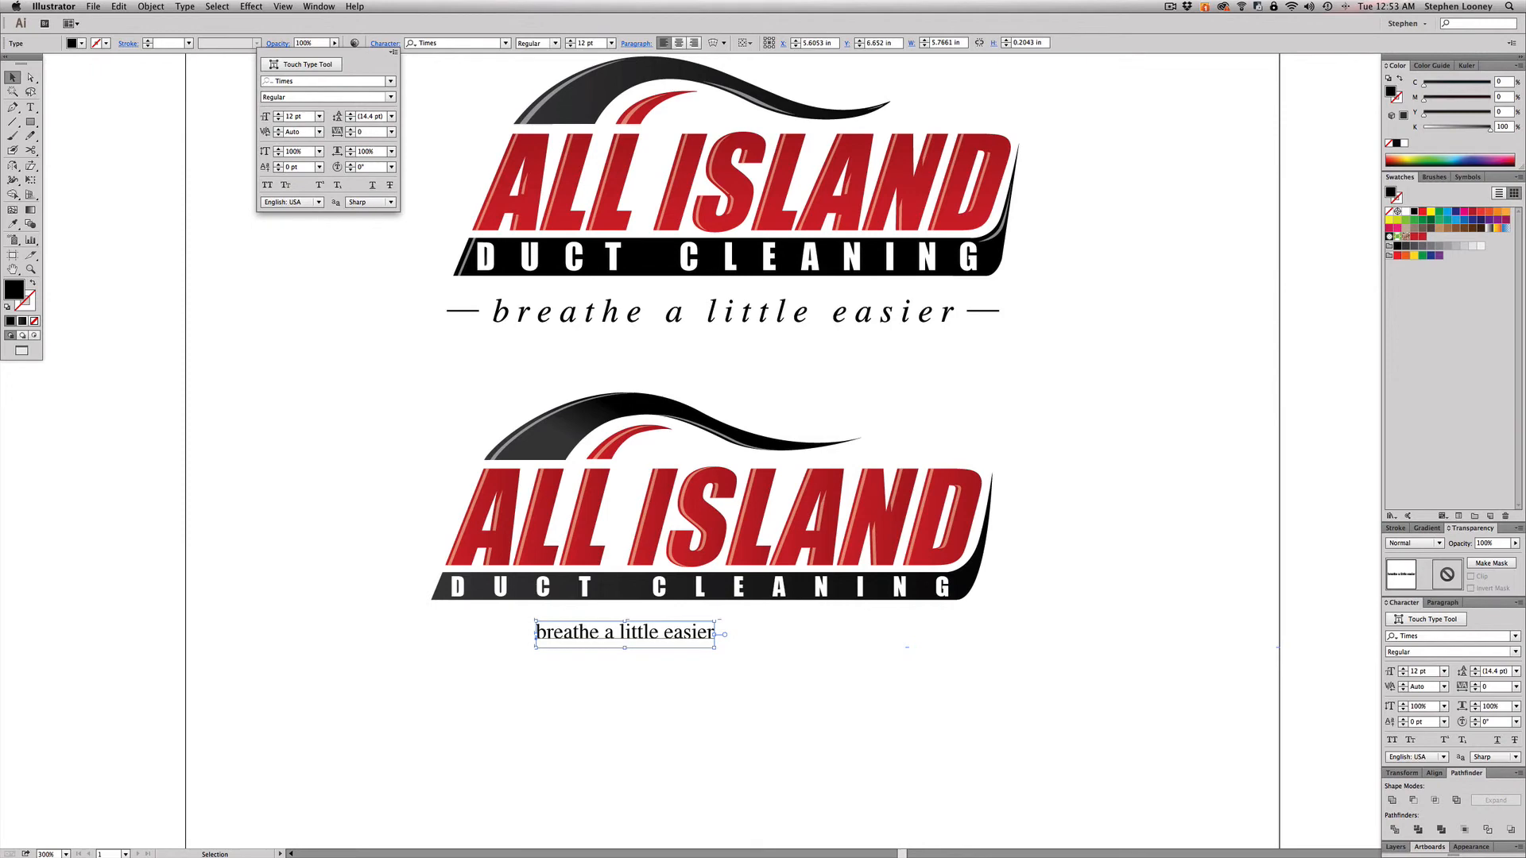
click(390, 97)
click(362, 123)
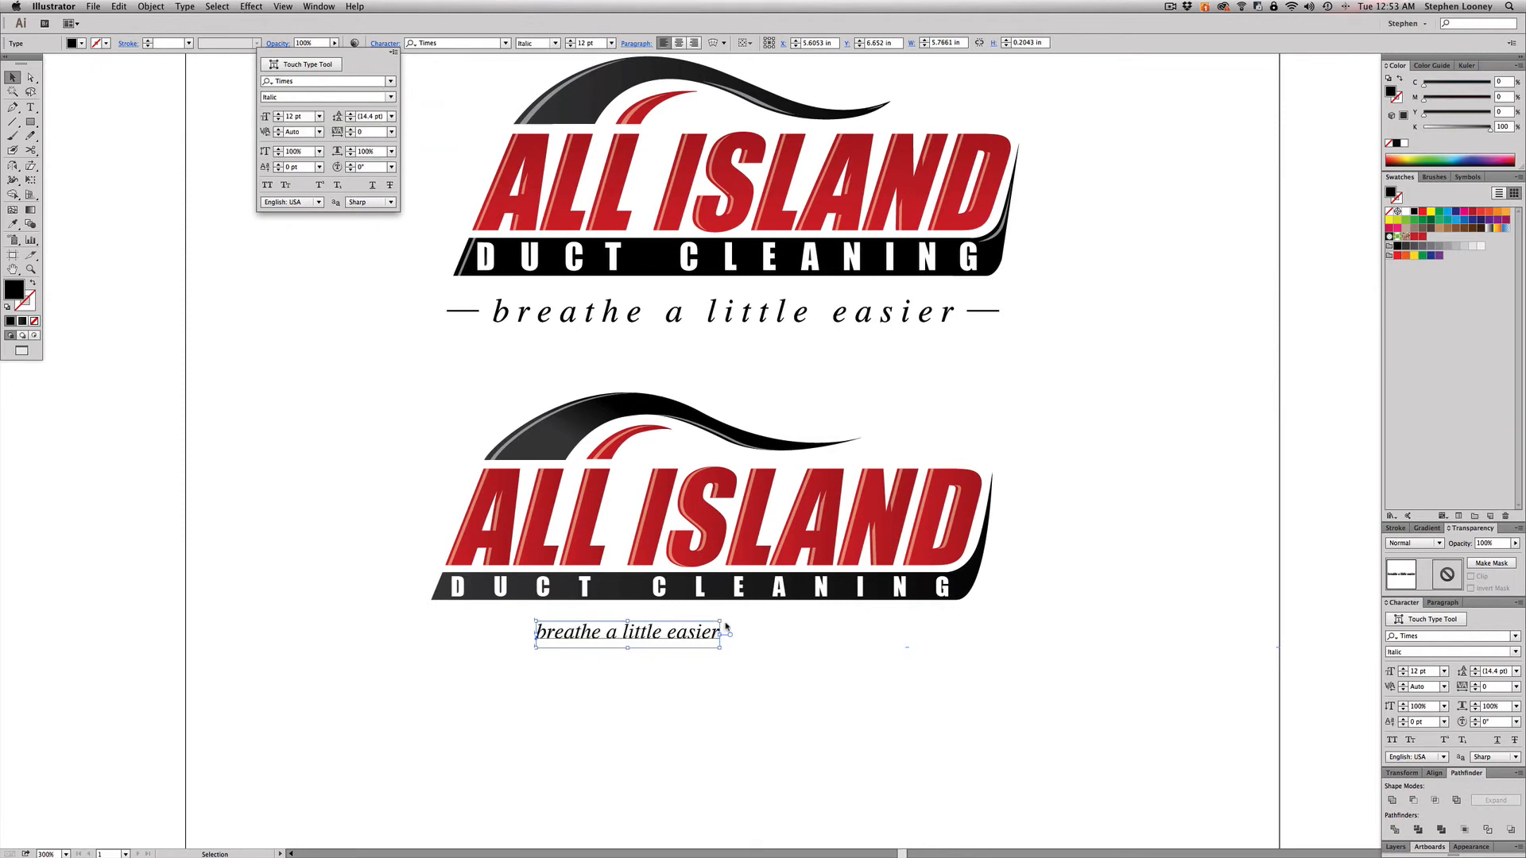
Step: Scale the tagline up proportionally to about 17.69 pt and set its tracking to 199
click(718, 625)
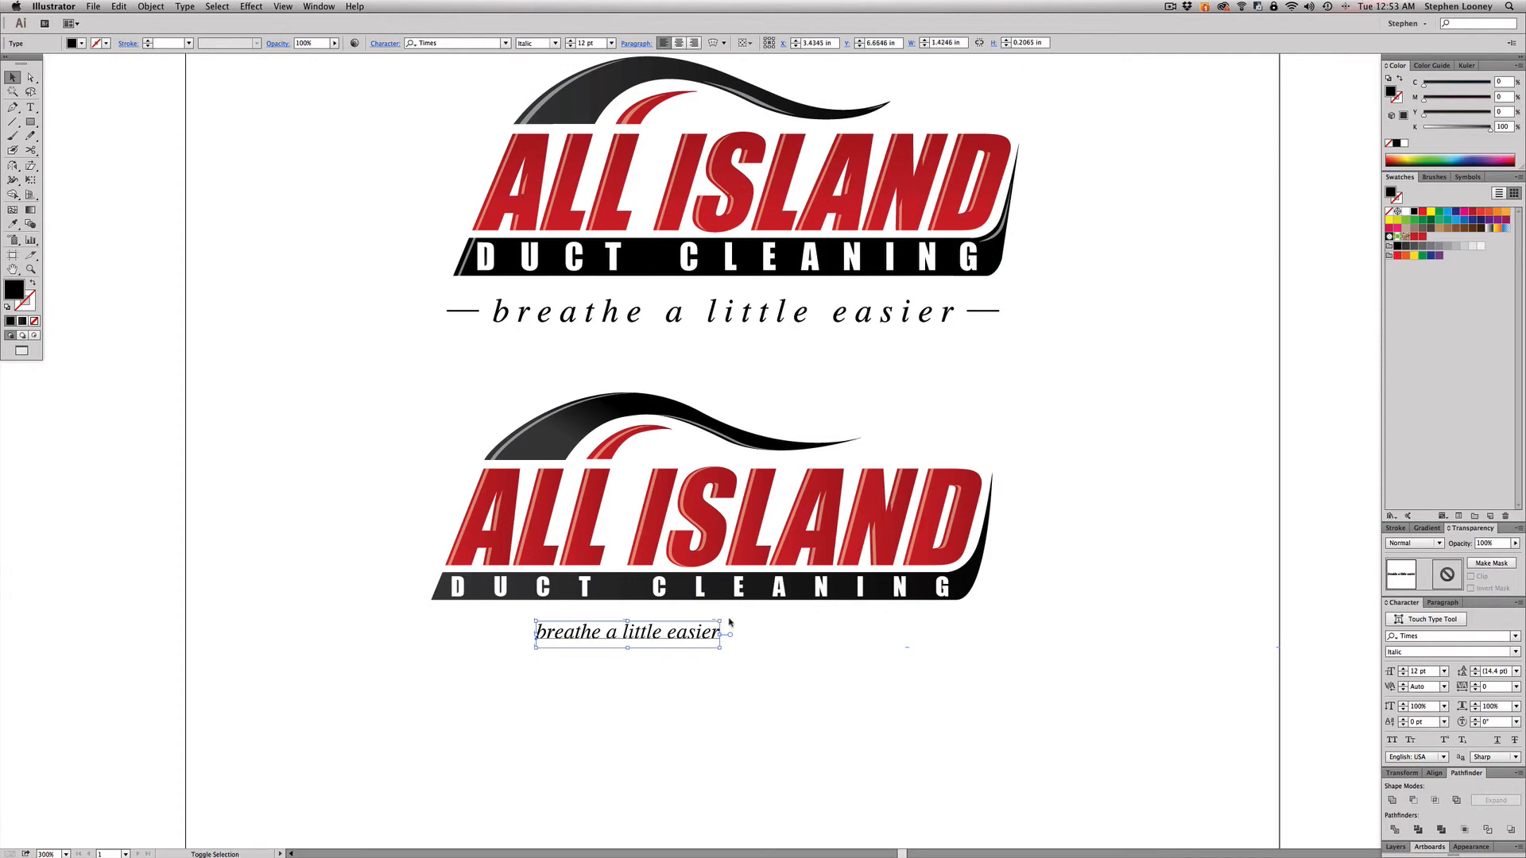
drag(721, 621, 805, 615)
click(384, 43)
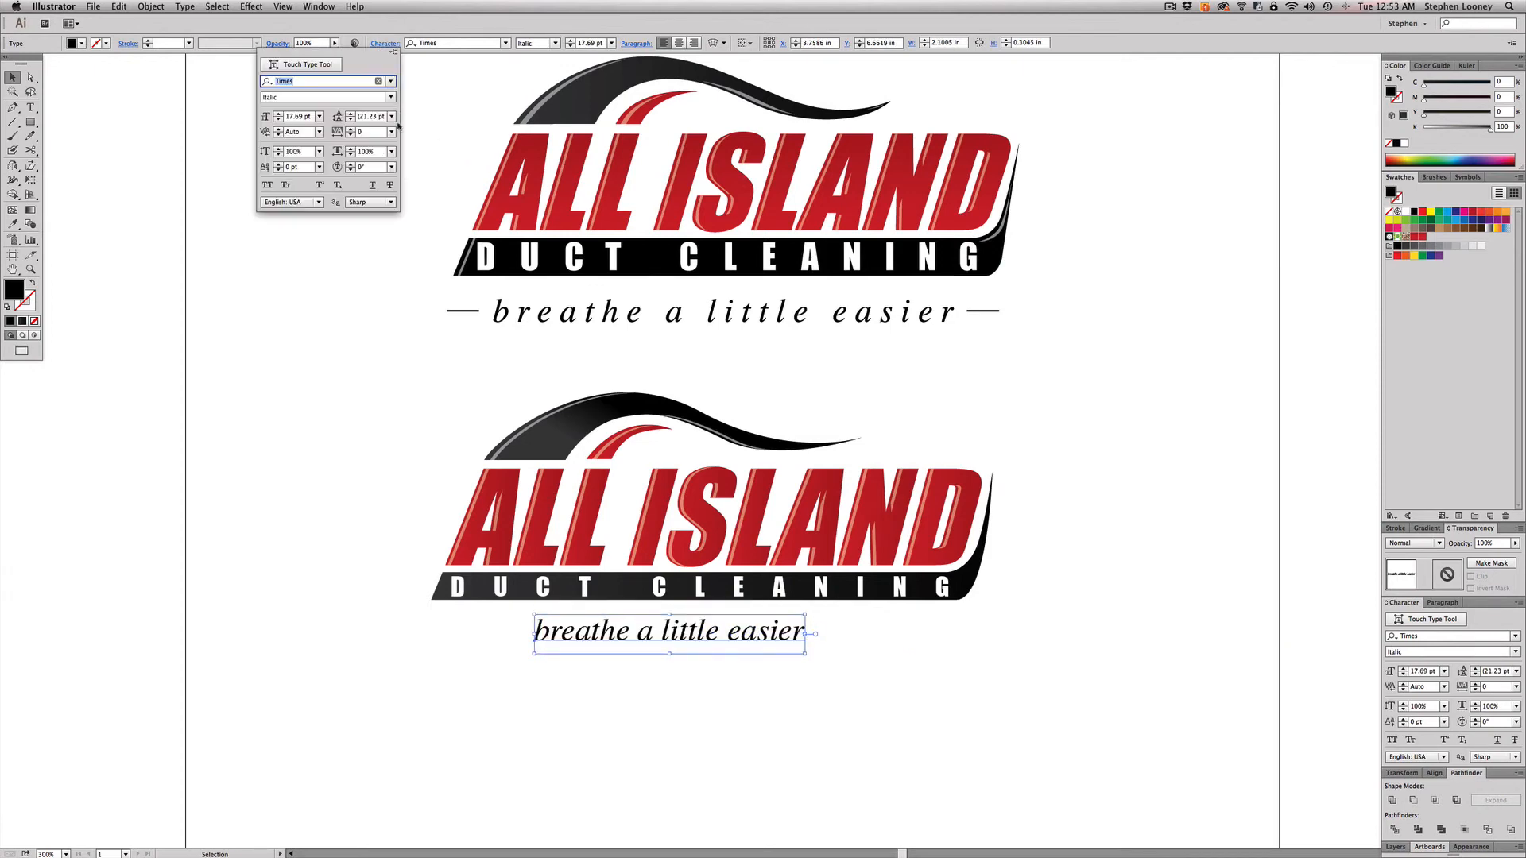
click(375, 131)
key(Up)
key(Up)
key(Up)
key(Up)
key(Up)
key(Up)
key(Up)
key(Up)
key(Up)
key(Up)
key(Up)
key(Up)
key(Up)
key(Up)
key(Up)
key(Up)
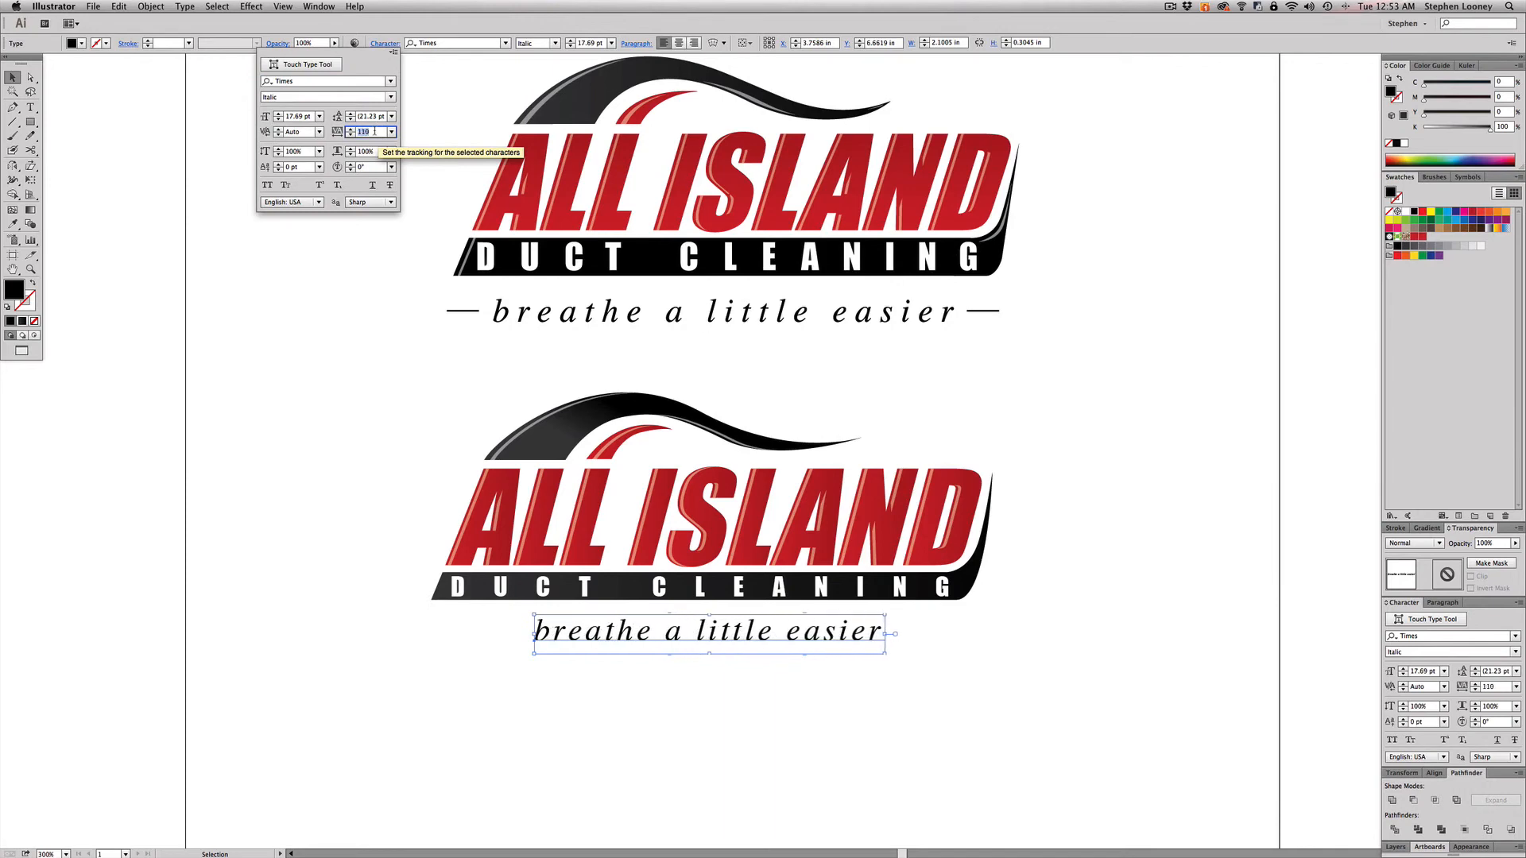
key(Up)
key(Up)
key(Up)
key(Up)
key(Up)
key(Up)
key(Up)
key(Up)
key(Up)
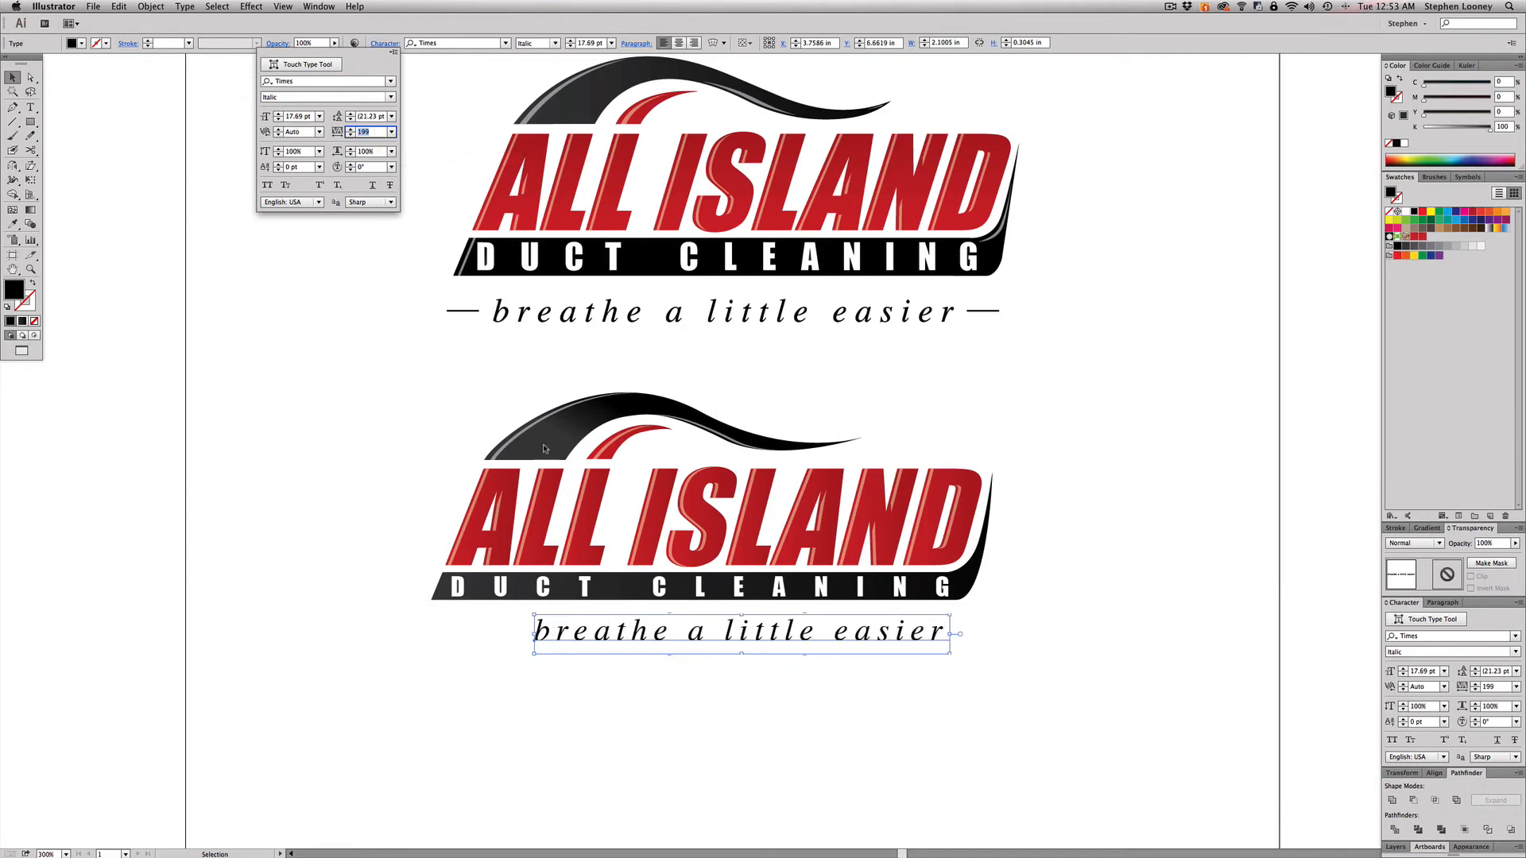
Step: Move the tagline left so it starts under the D of DUCT, and increase its tracking to 395
click(691, 633)
drag(695, 633, 623, 628)
click(385, 43)
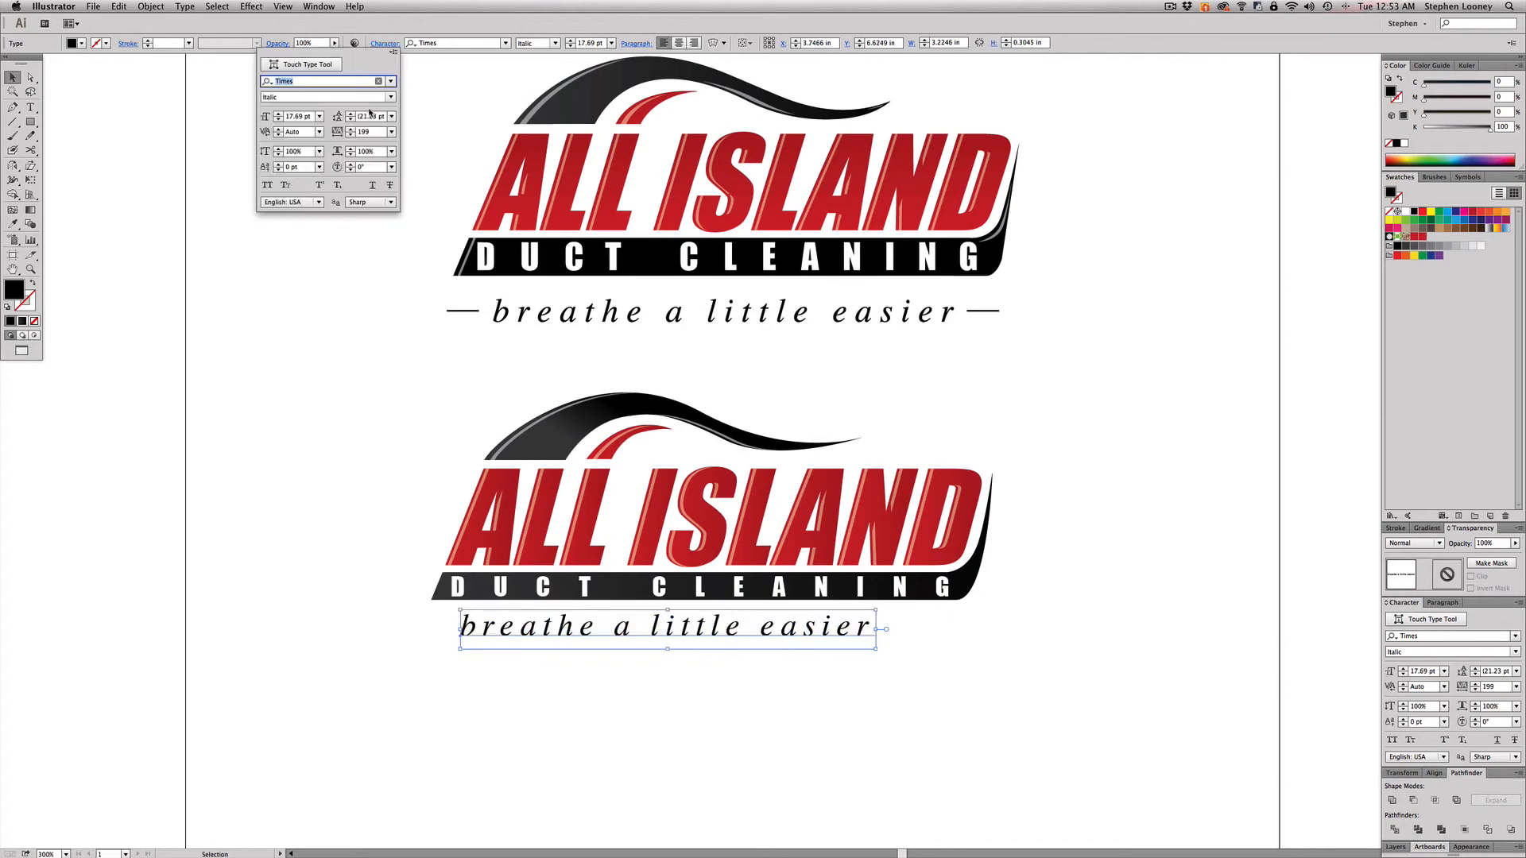
click(368, 131)
key(Up)
key(Up)
key(Up)
key(Up)
key(Up)
key(Up)
key(Up)
key(Up)
key(Up)
key(Up)
key(Up)
key(Up)
key(Up)
key(Up)
key(Up)
key(Up)
key(Up)
key(Up)
key(Up)
key(Up)
key(Up)
key(Up)
key(Up)
key(Up)
key(Up)
key(Up)
key(Up)
key(Up)
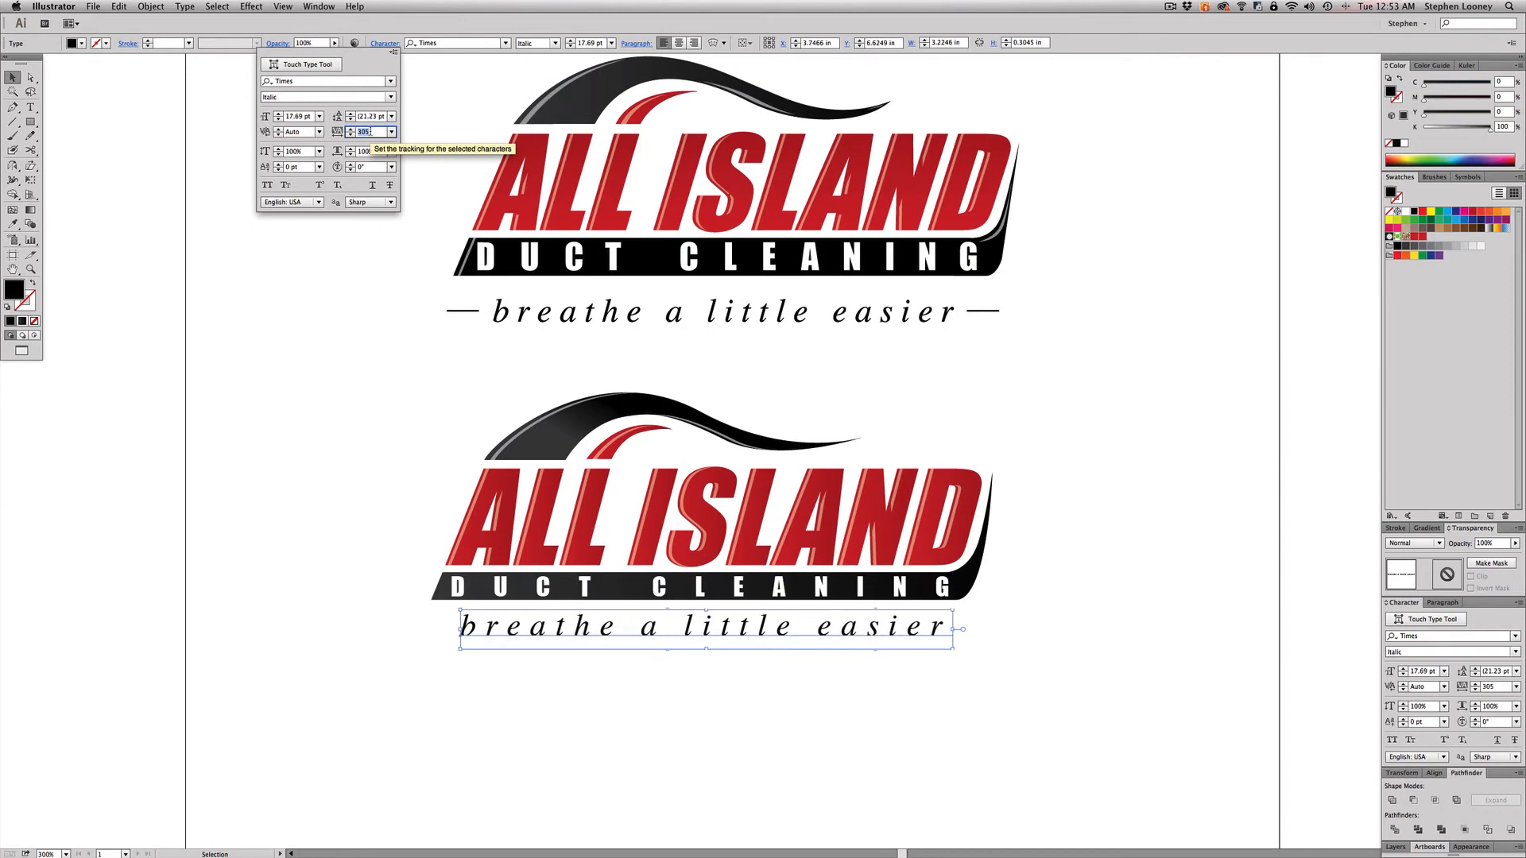
Step: Move the tagline slightly down, away from the black bar, and deselect it
click(886, 729)
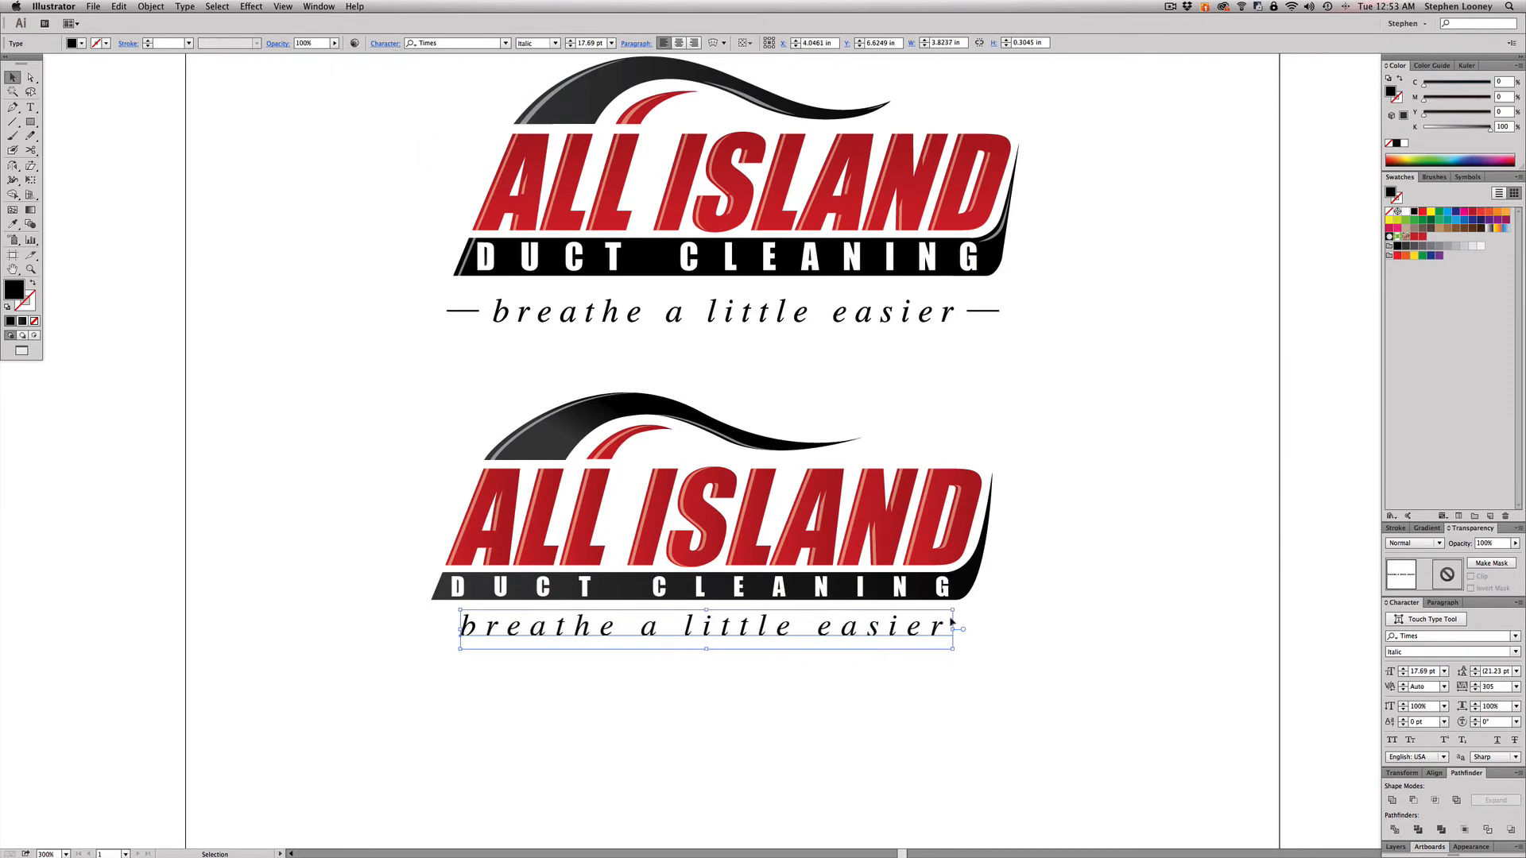
drag(919, 631, 919, 636)
click(963, 700)
Step: Draw a horizontal dash about 0.22 in long before the tagline and give it the default 1 pt black stroke
click(12, 121)
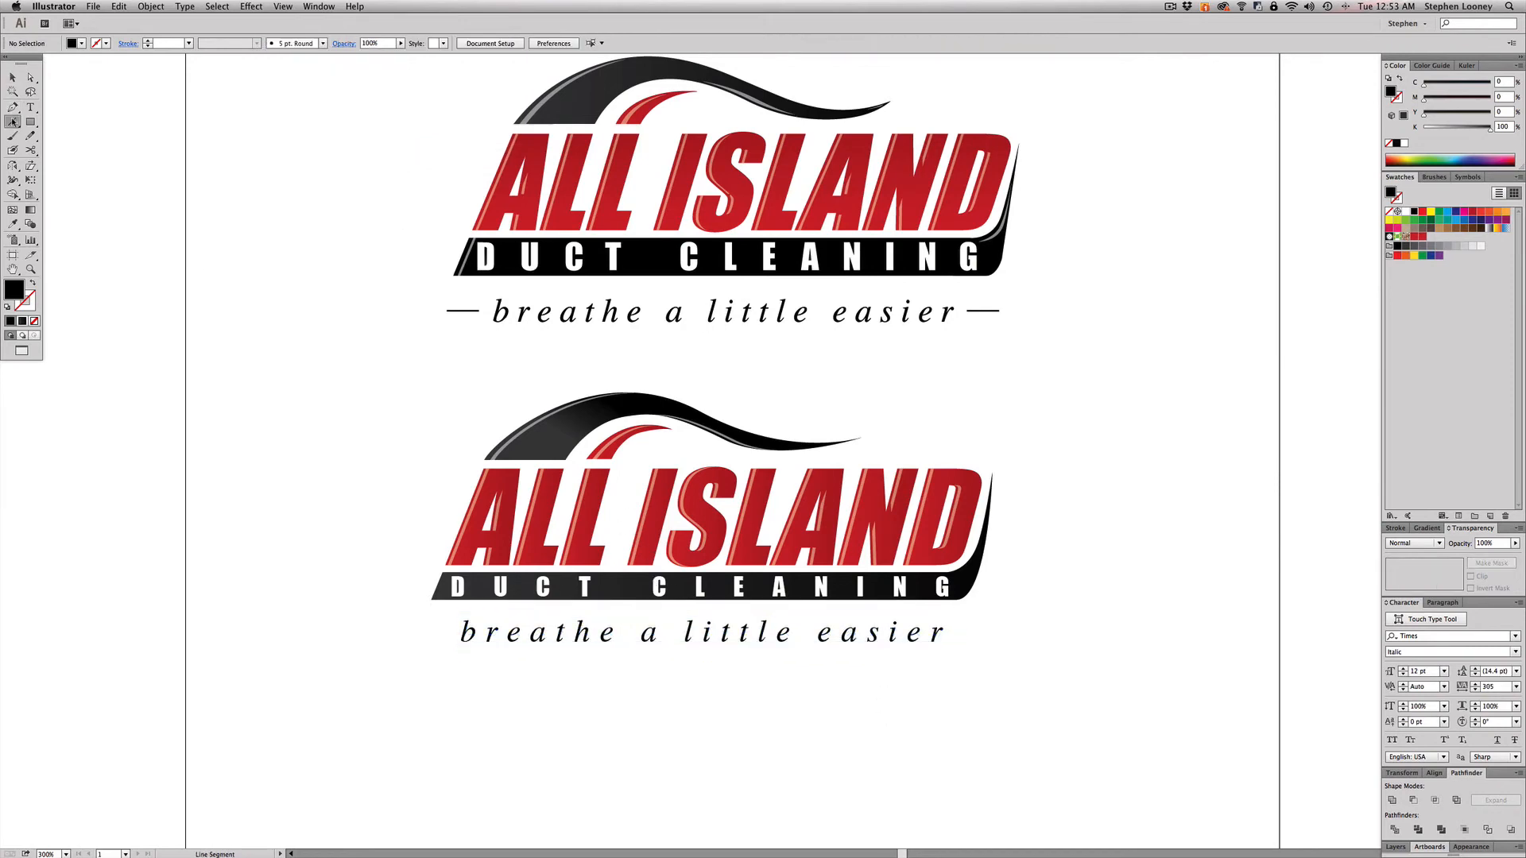
drag(427, 626, 451, 635)
drag(453, 630, 455, 628)
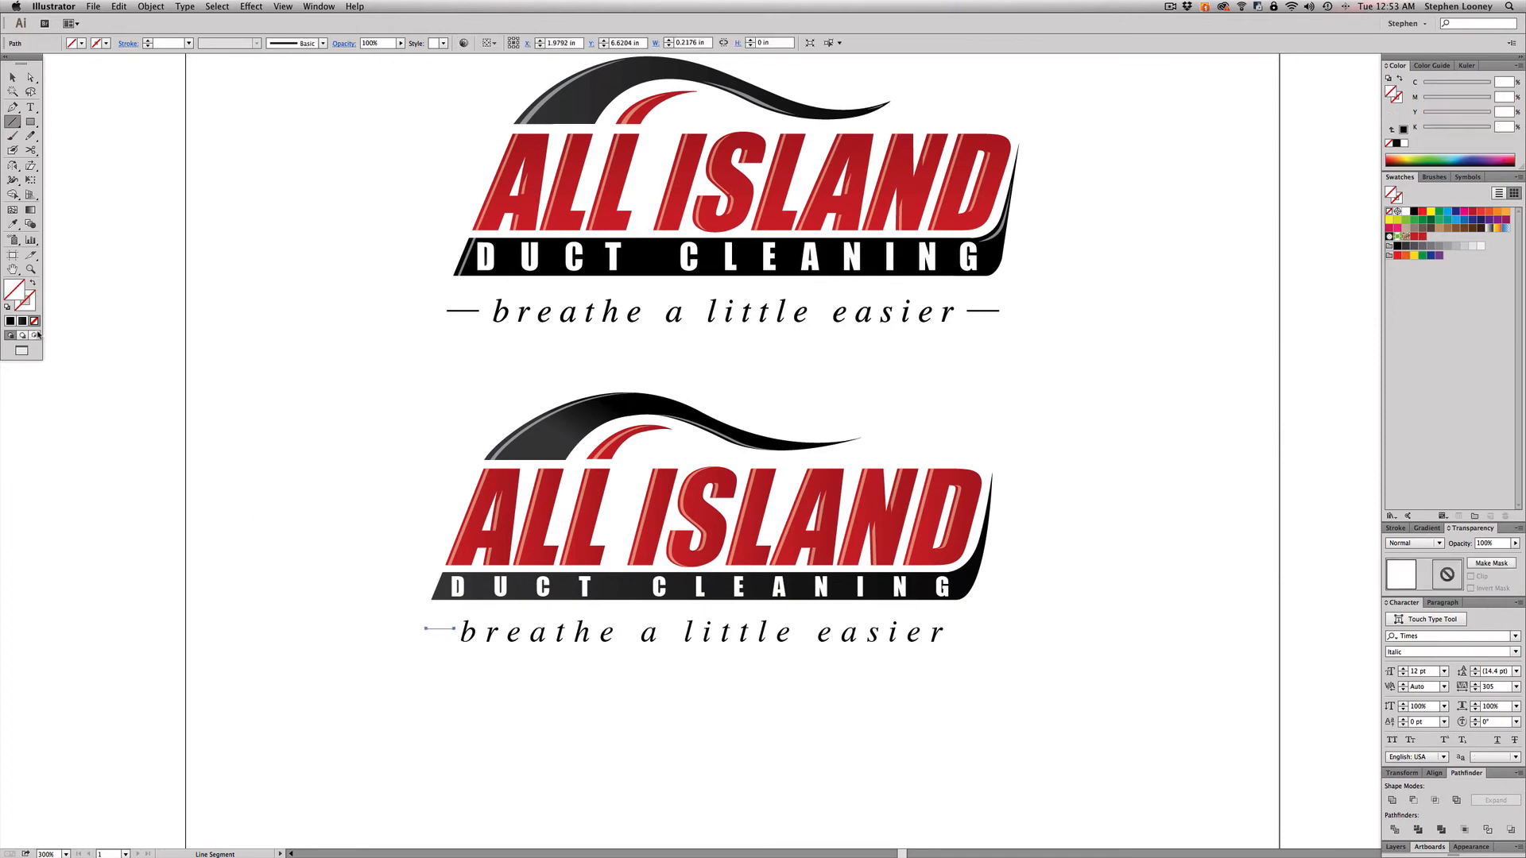
key(d)
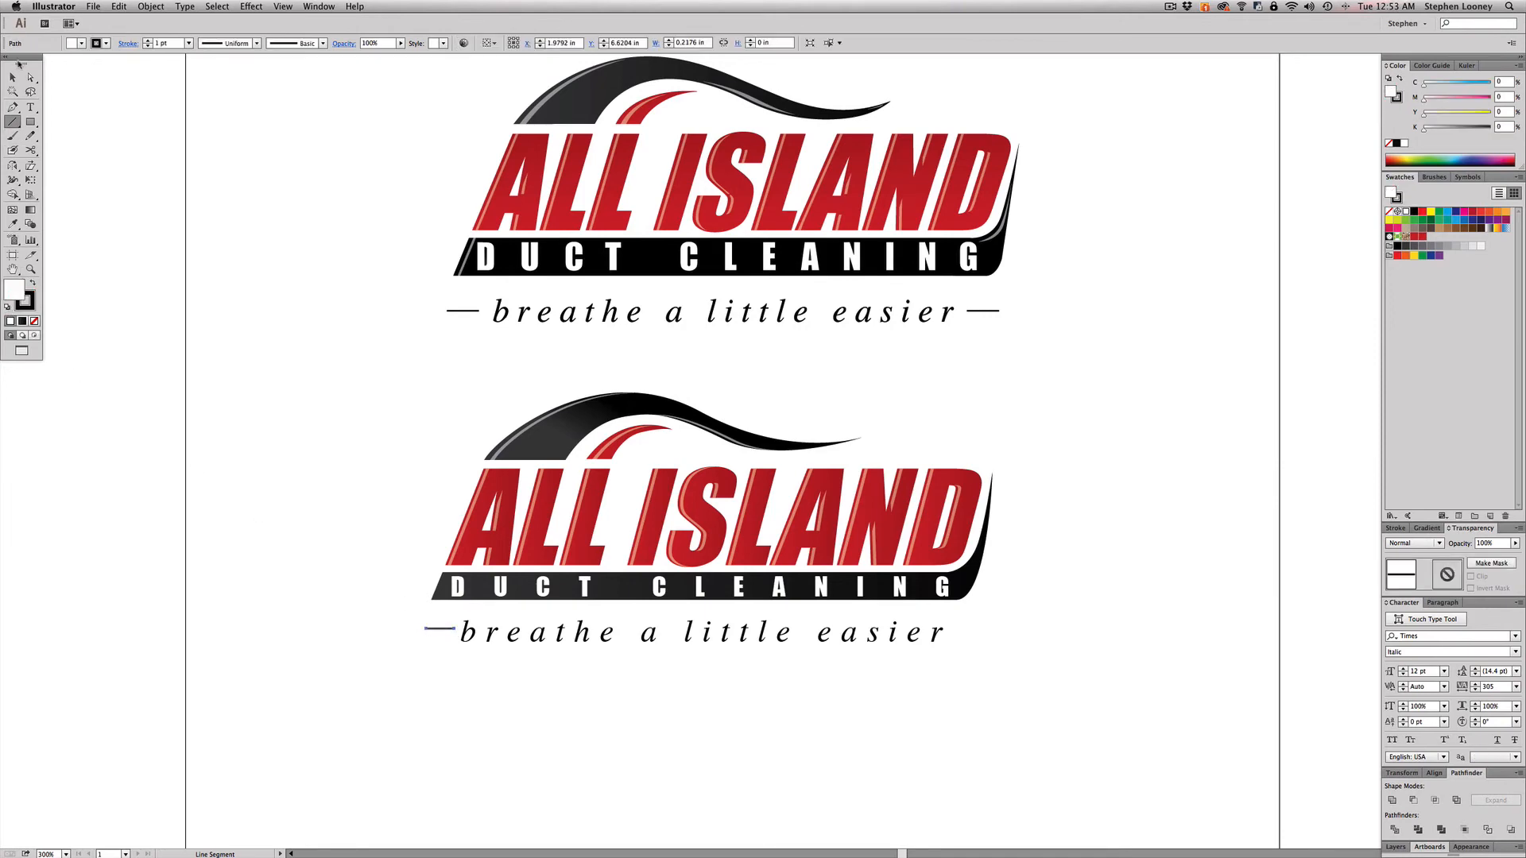
key(v)
click(506, 741)
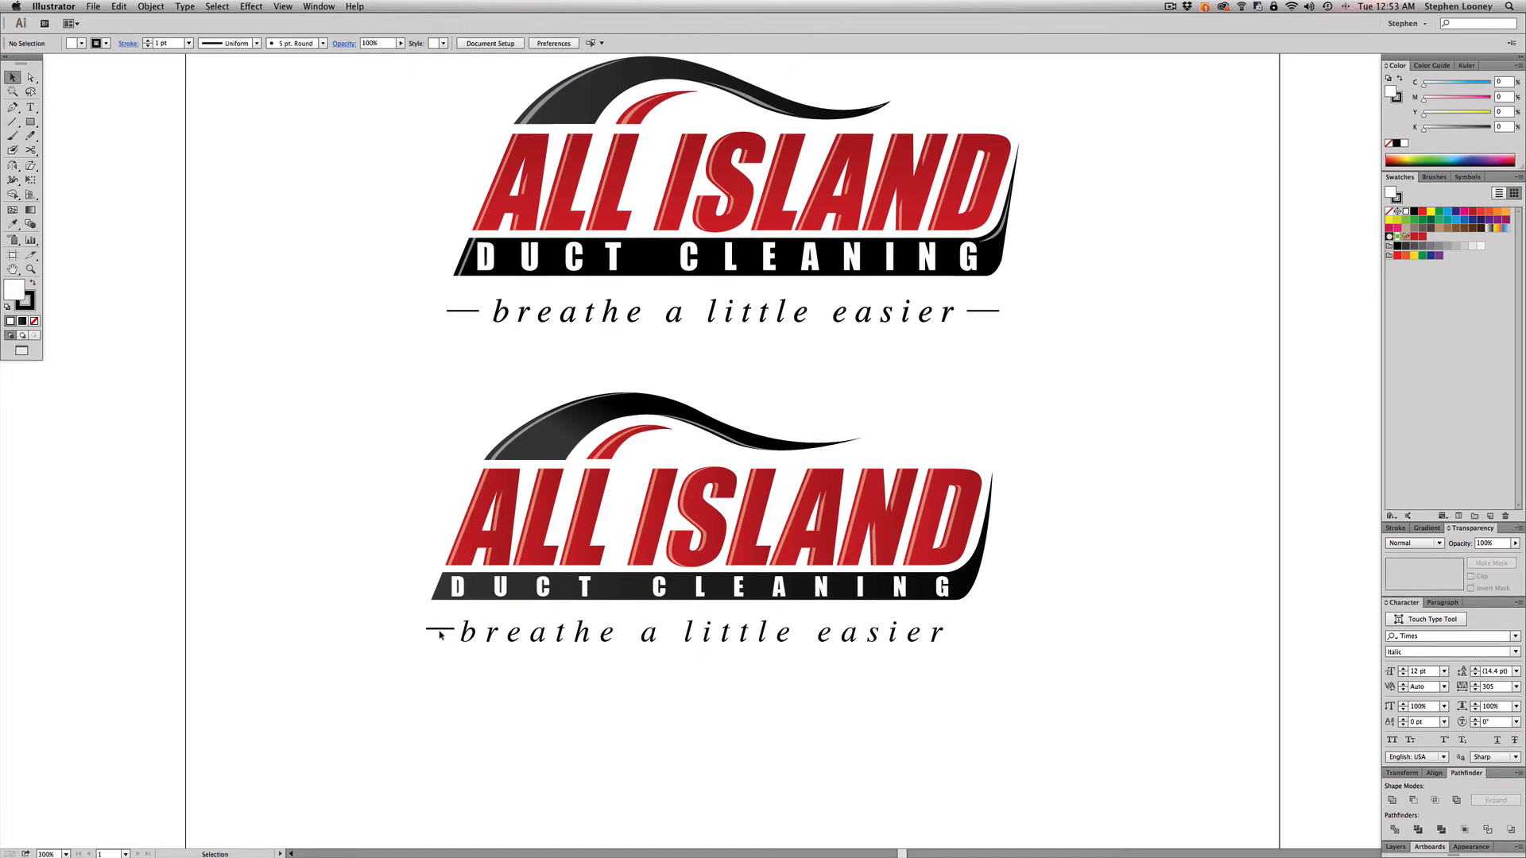
Step: Duplicate the dash to the end of the tagline, and scale the tagline and both dashes down slightly, to about 17.52 pt text
drag(442, 631, 973, 654)
drag(973, 654, 426, 611)
drag(984, 617, 980, 607)
click(1008, 610)
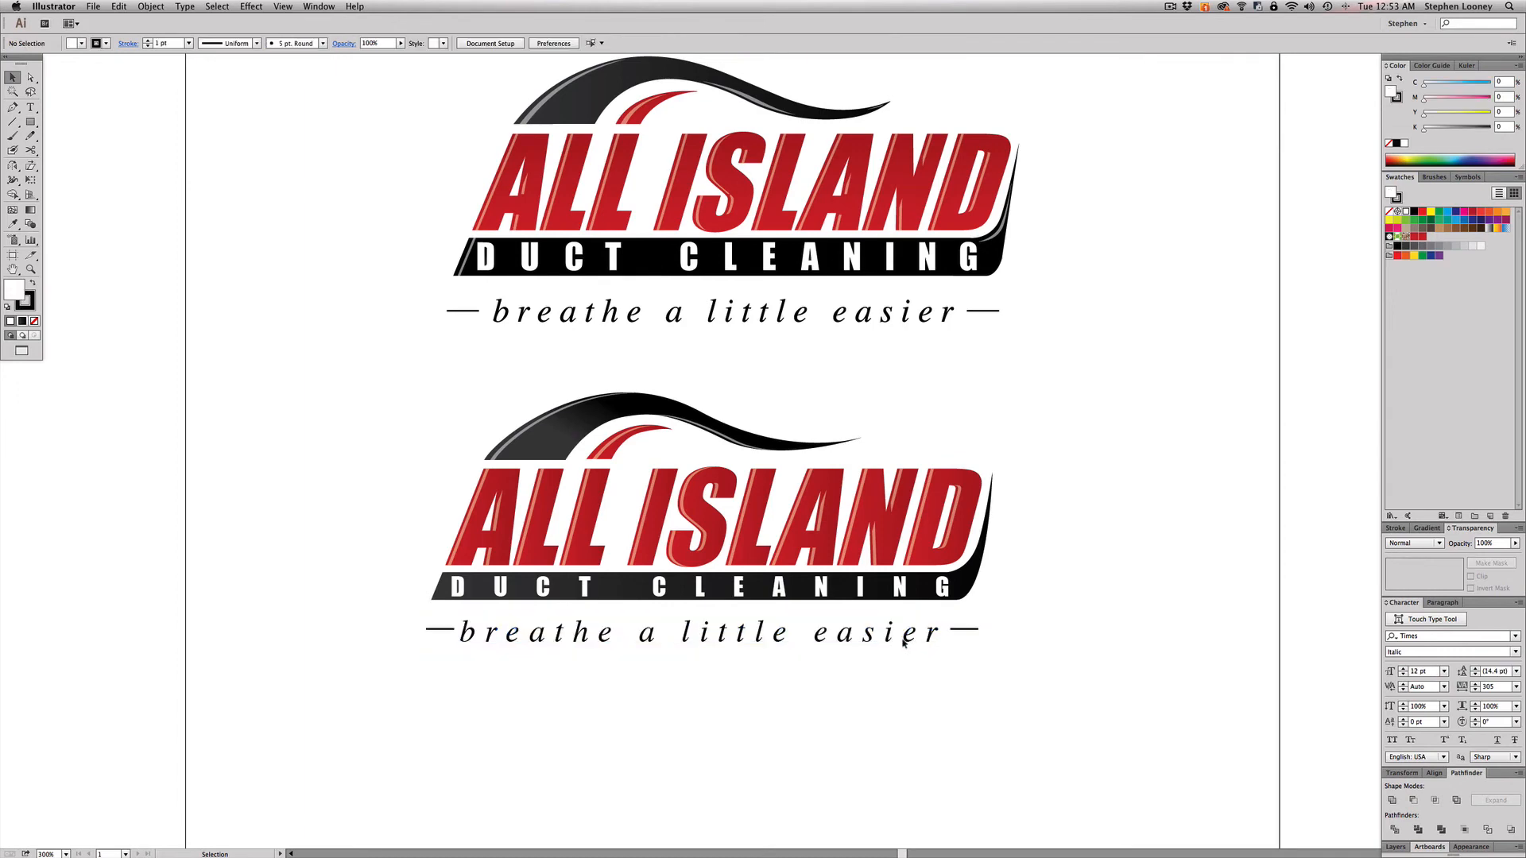
click(908, 639)
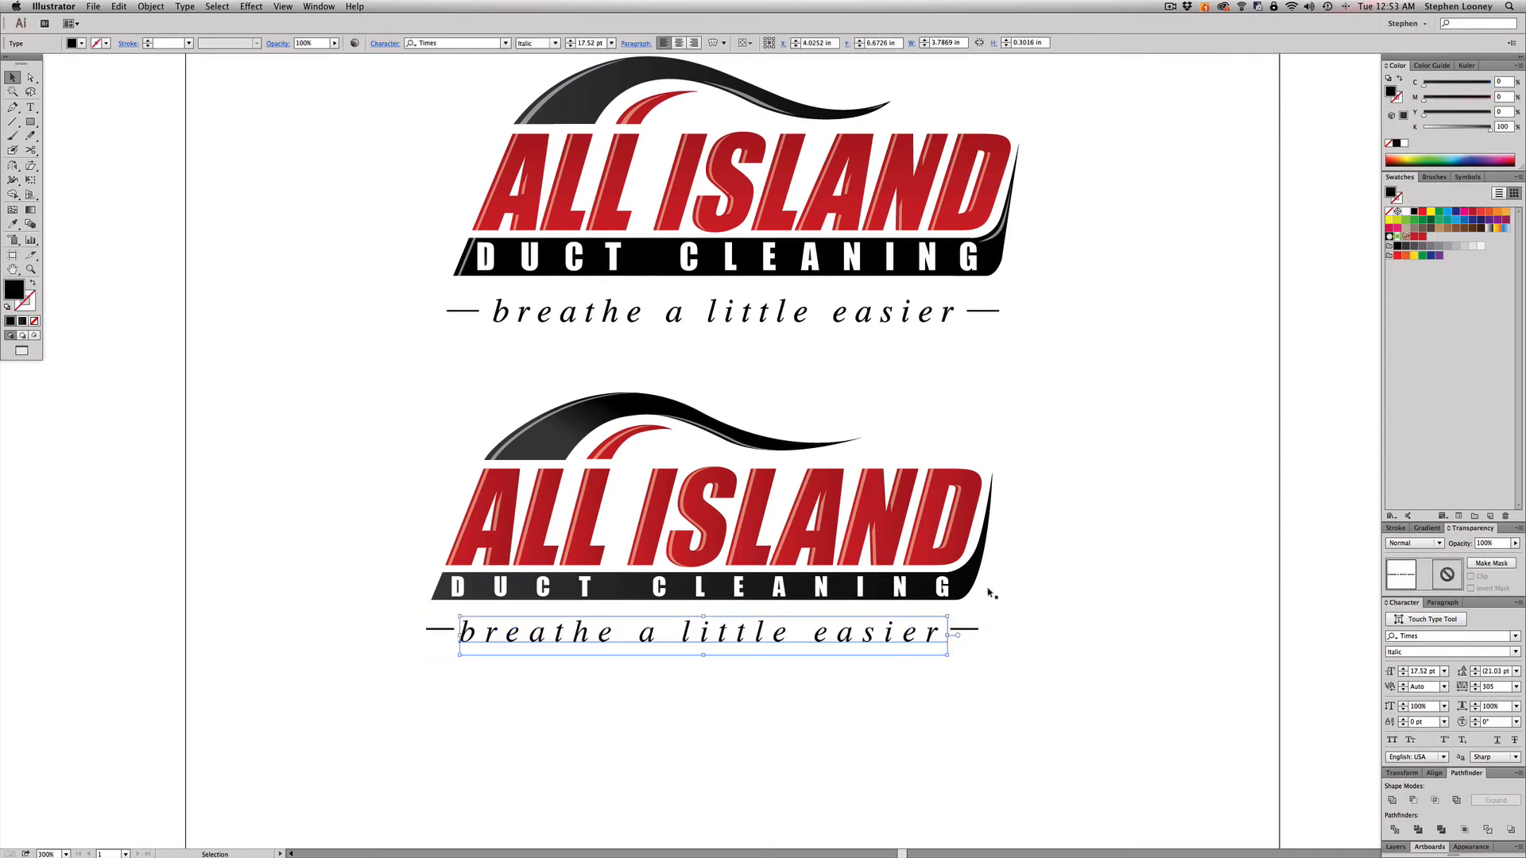
click(1114, 391)
Step: Move the tagline and both dashes slightly further down from the black bar, and deselect them
alt+super+click(785, 507)
drag(741, 503, 751, 524)
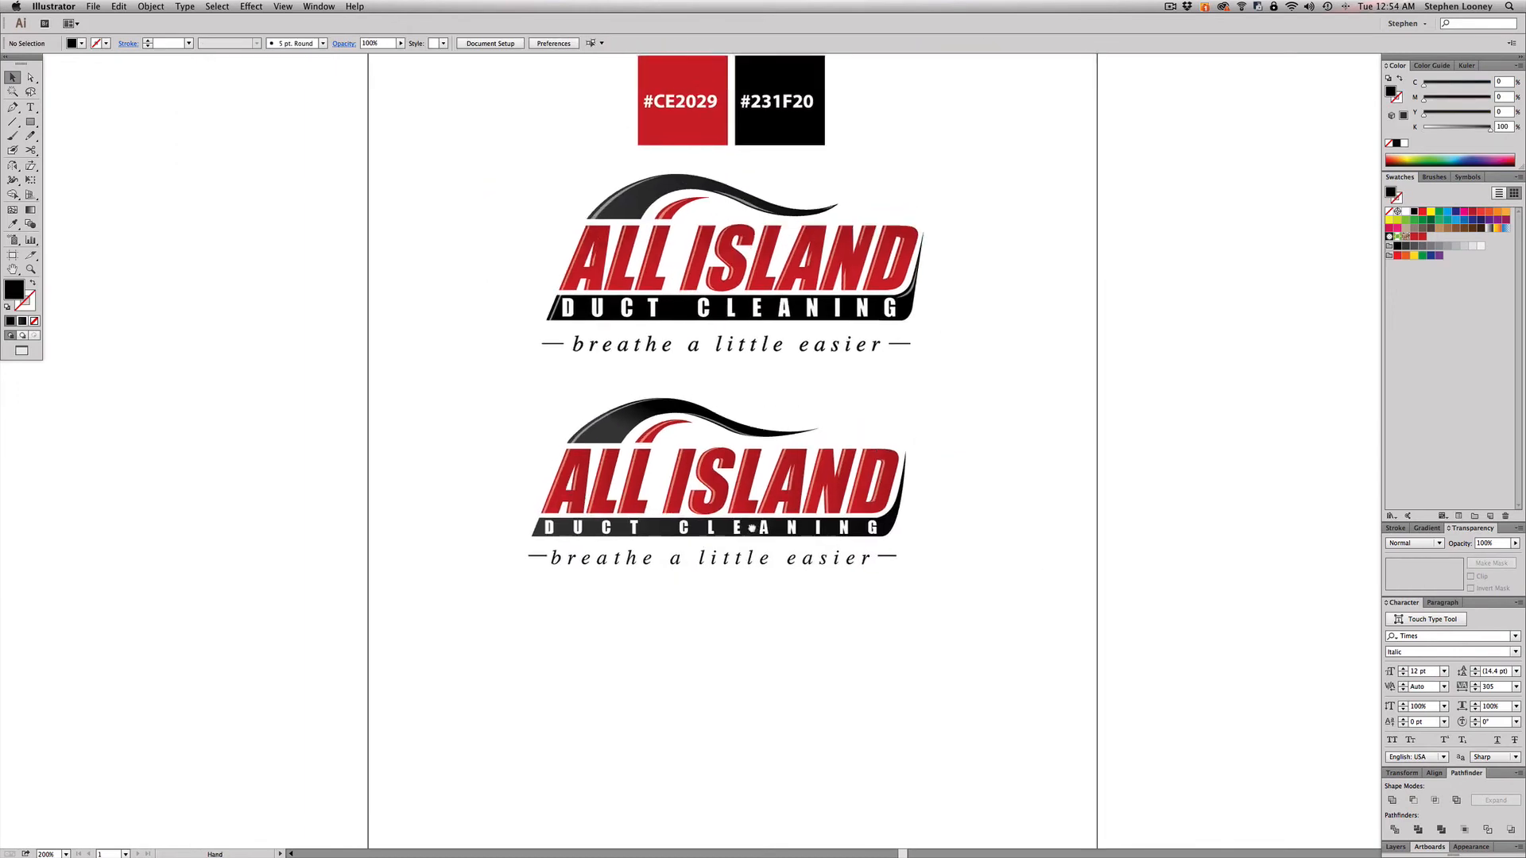
drag(1020, 653, 531, 550)
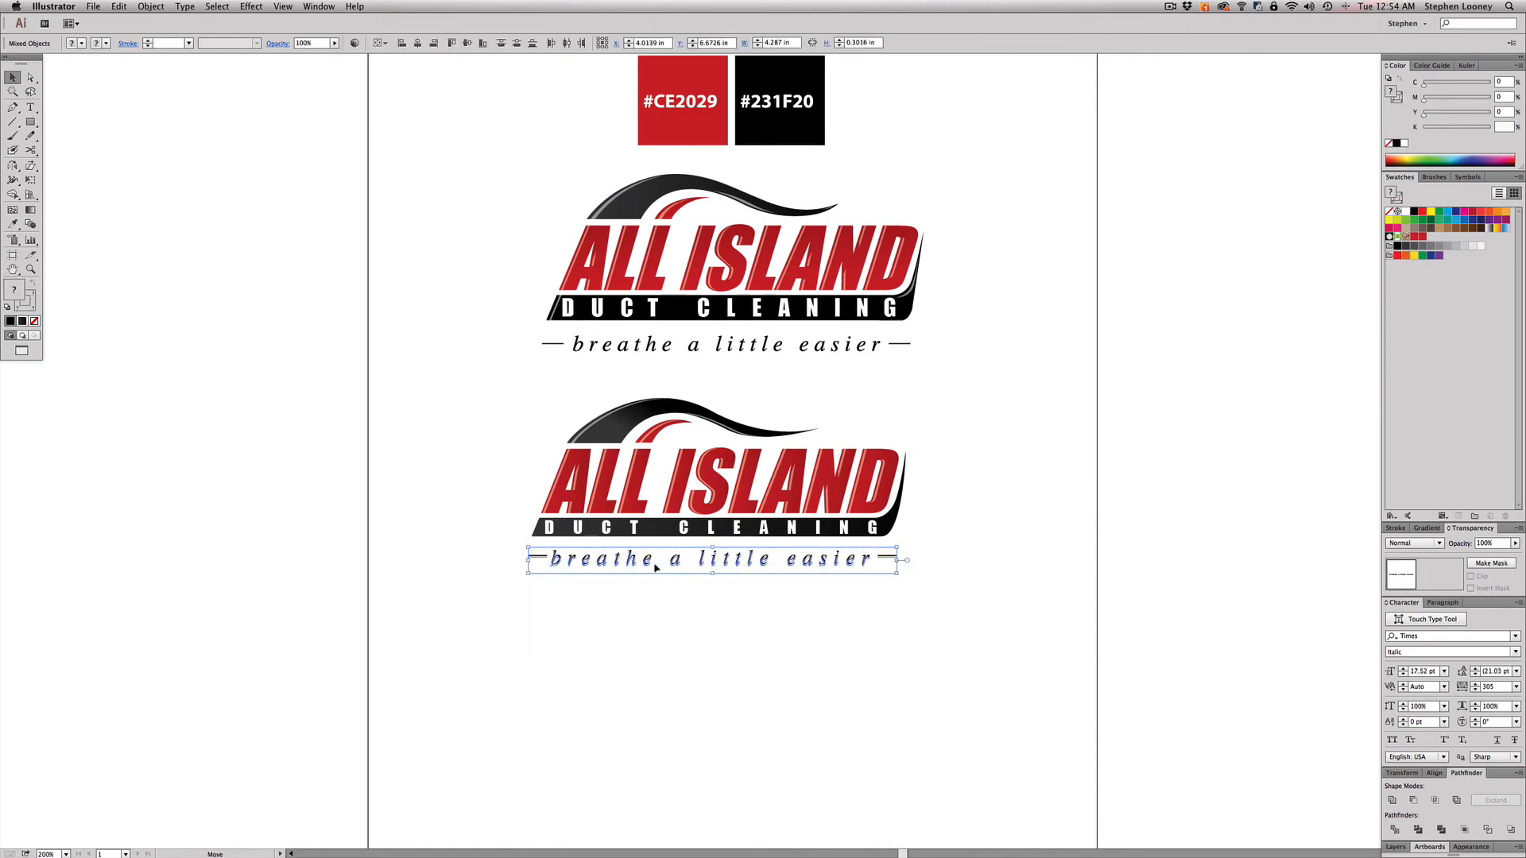
click(726, 620)
drag(658, 590, 783, 604)
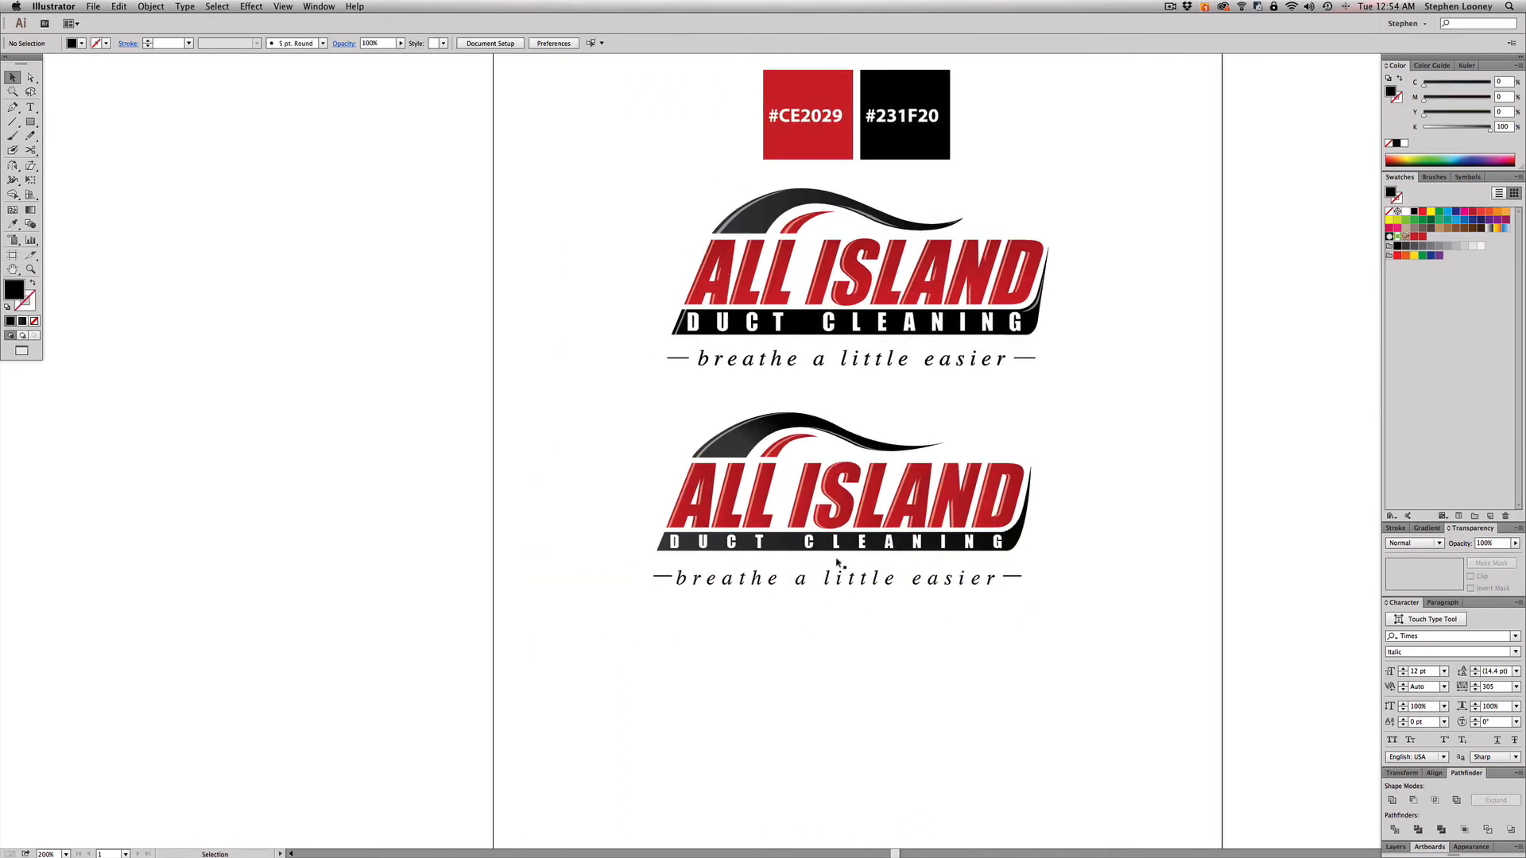
scroll(930, 557, up, 2)
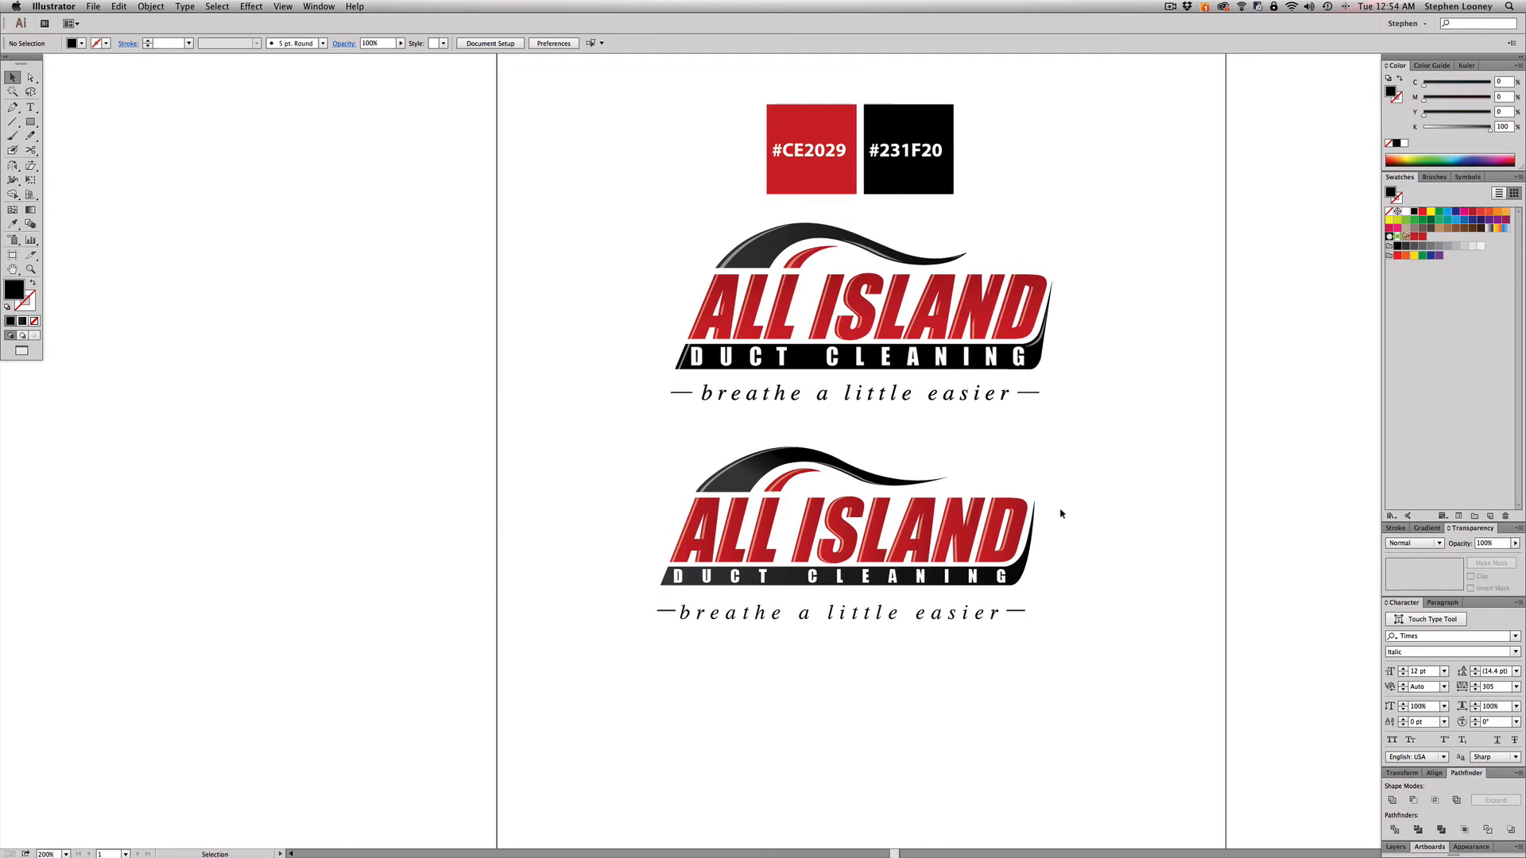